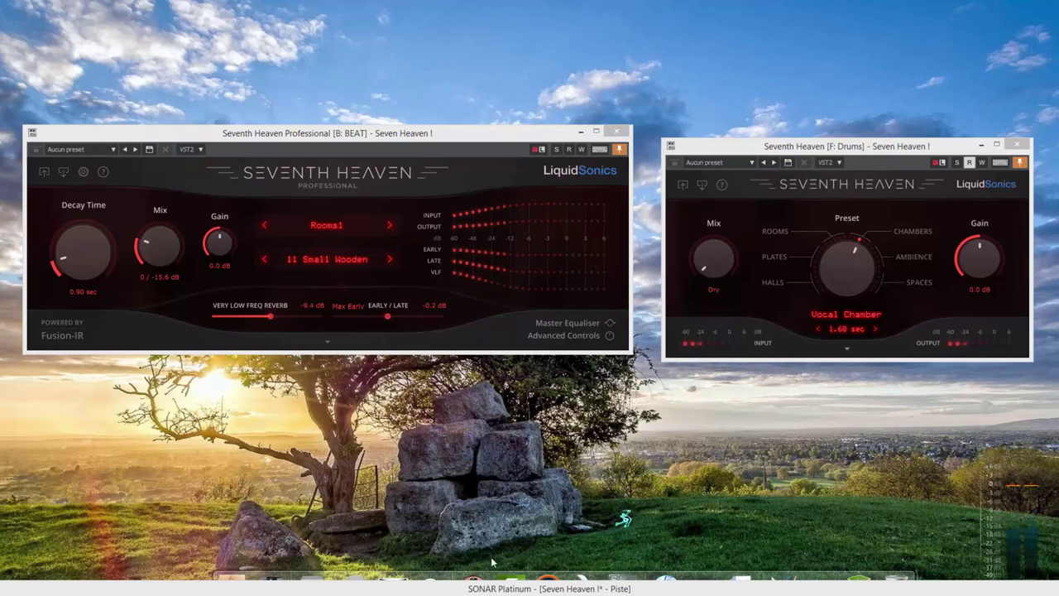
Raise the SONAR window enough to reach its transport, stop playback, and lower the window back down.
drag(495, 590, 522, 470)
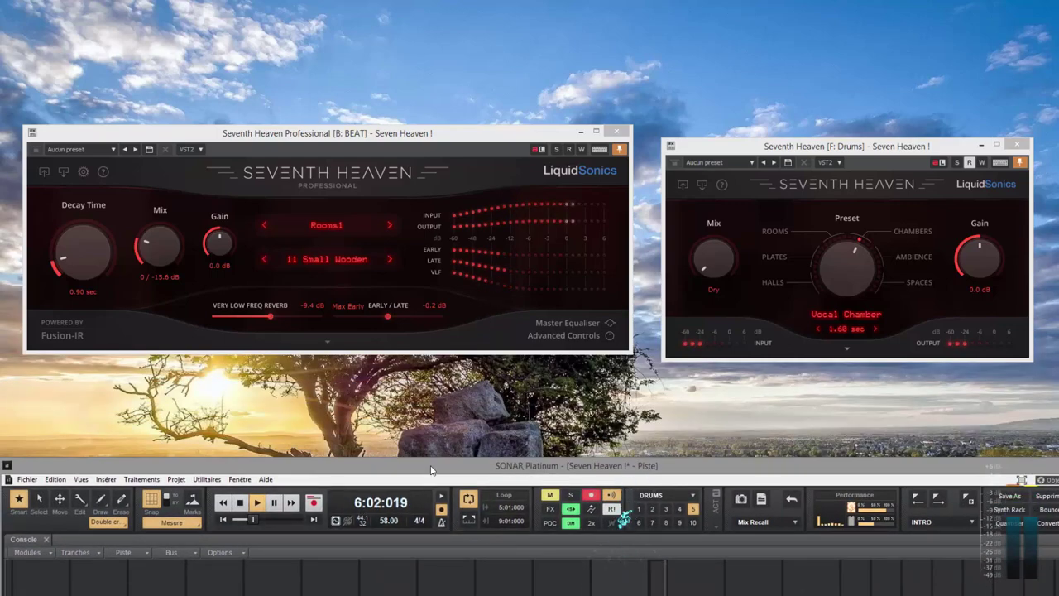
key(space)
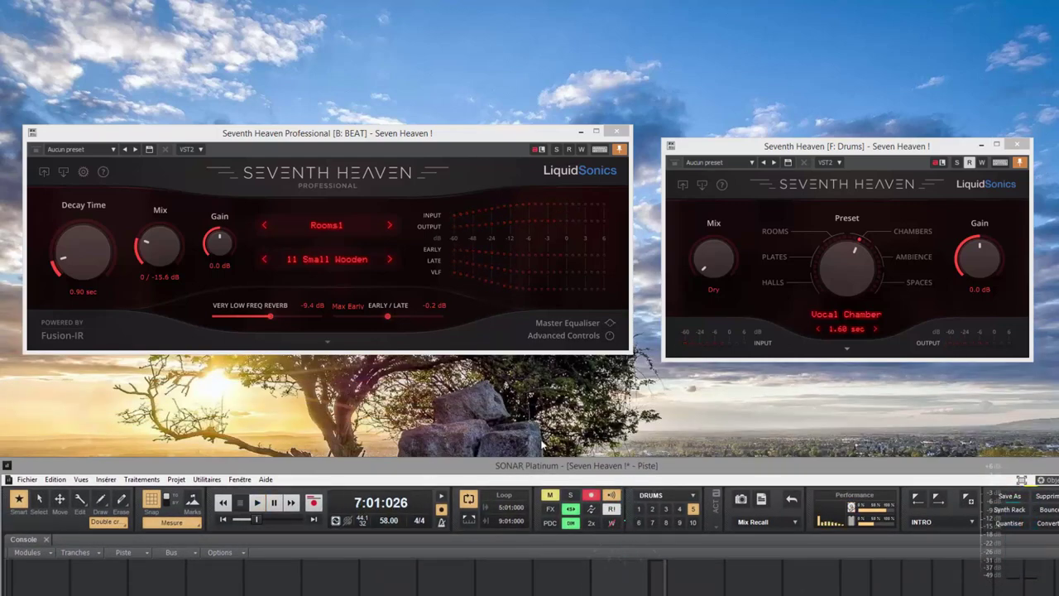
drag(543, 465, 516, 595)
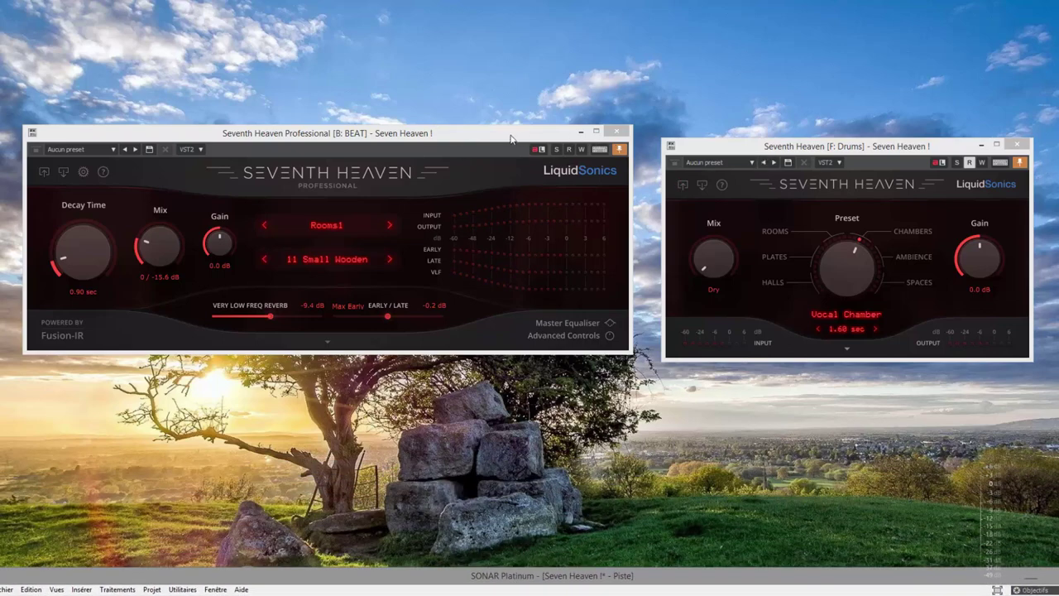
Move the Seventh Heaven Professional window to the middle of the desktop and hide the standard Seventh Heaven window.
drag(509, 139, 646, 177)
click(976, 147)
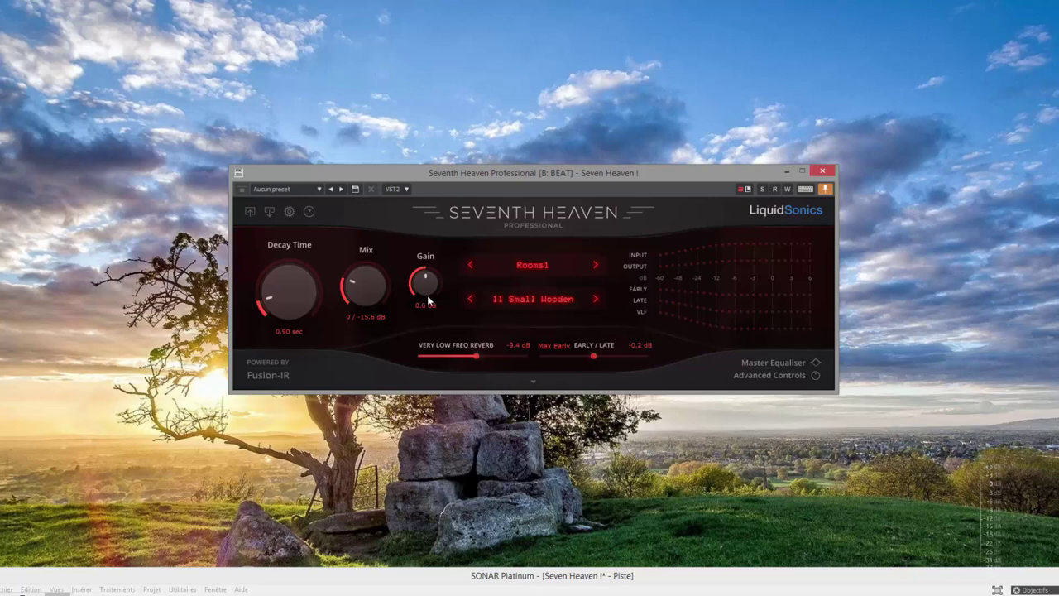
Start playback in SONAR and sweep the Very Low Freq Reverb up to -0.0 dB and down to Off.
click(364, 576)
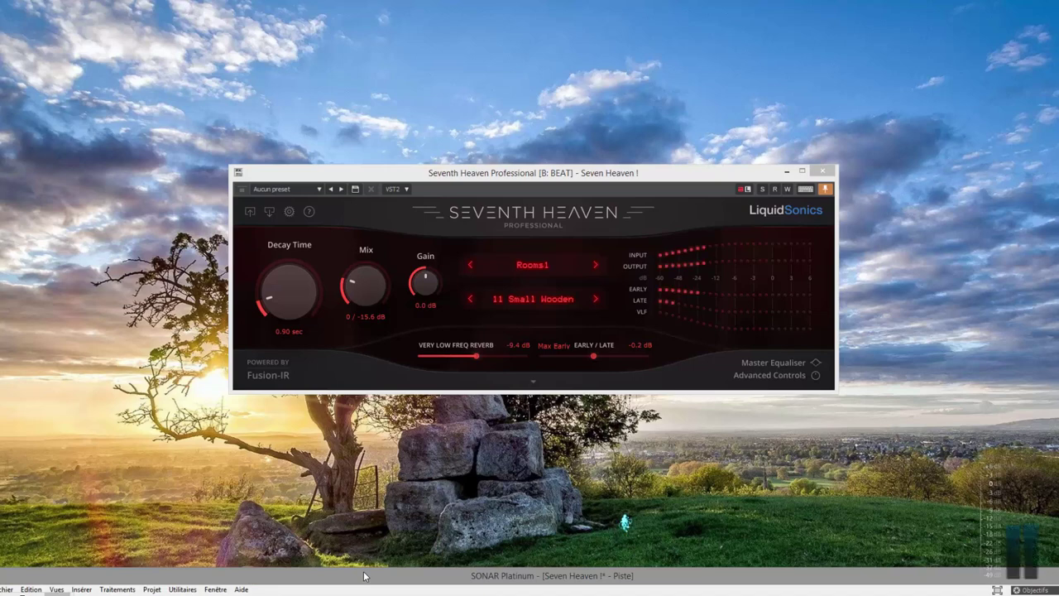
key(space)
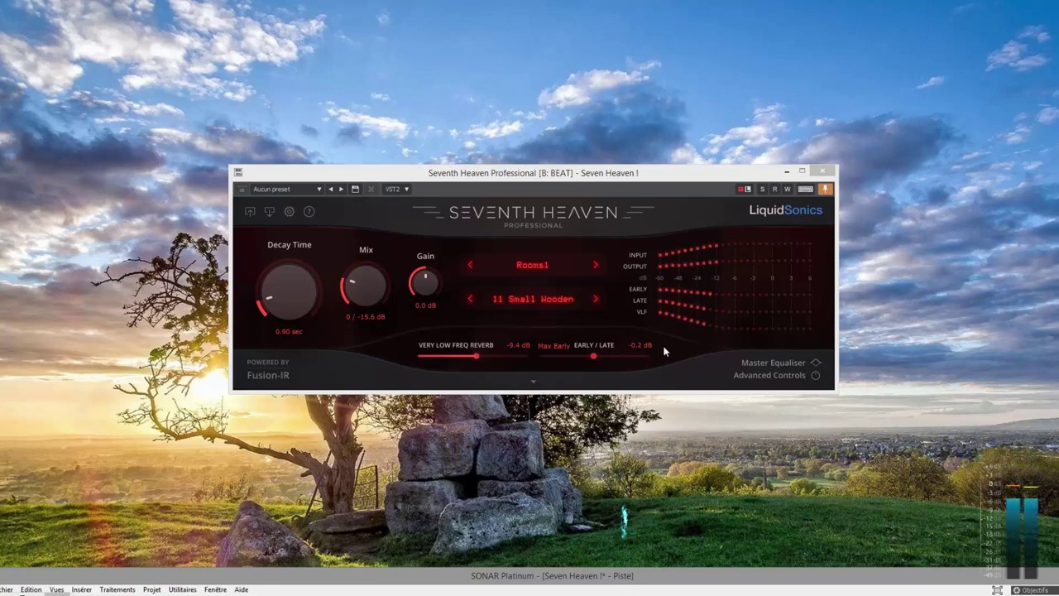
drag(476, 355, 530, 360)
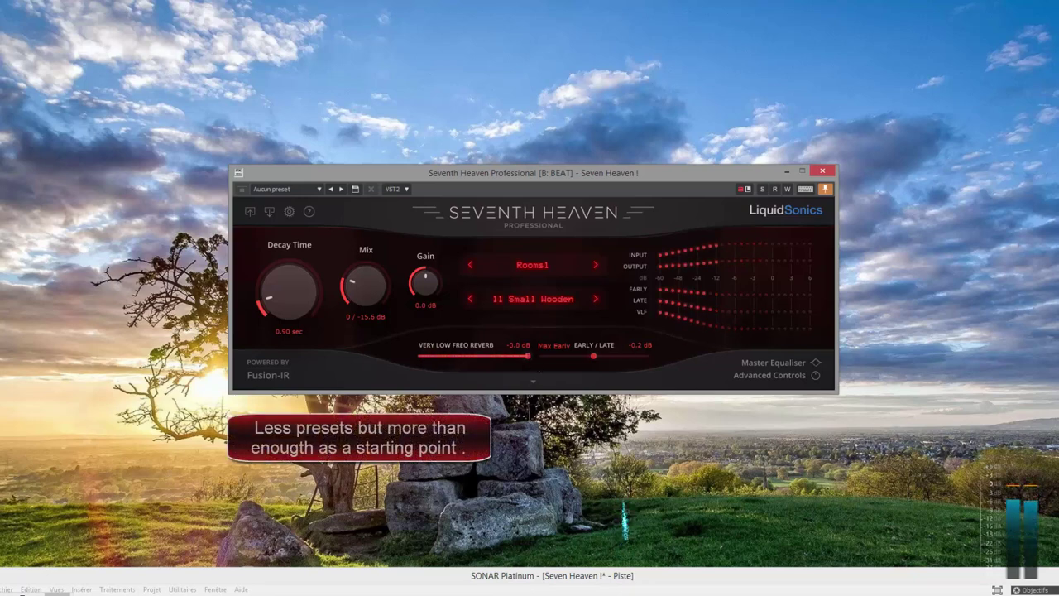
drag(527, 356, 417, 361)
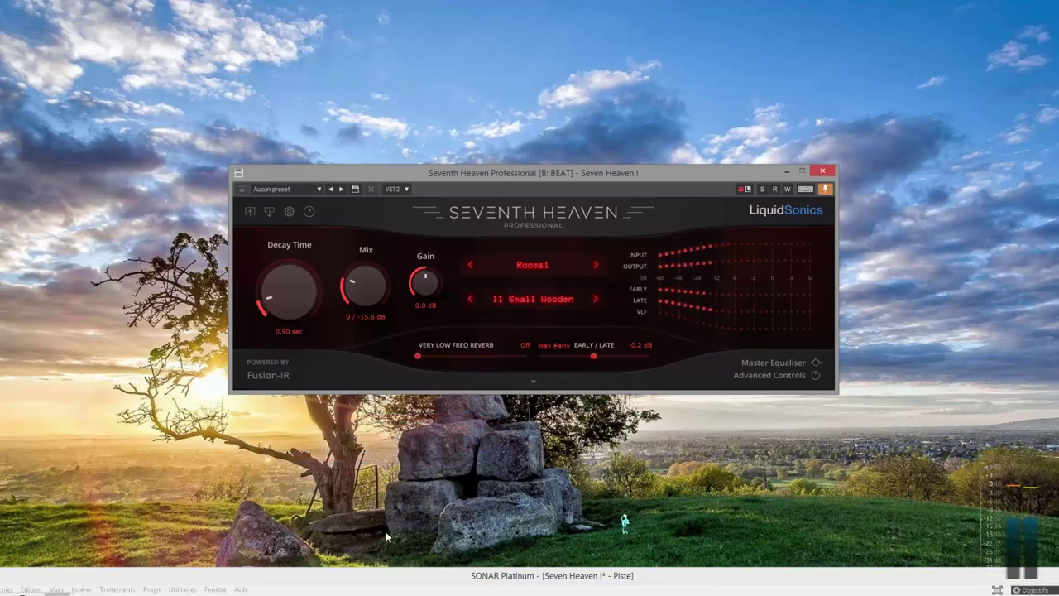
In the SONAR console, solo the last track before the buses and pull the first bus's fader far down, keeping the plugin in view.
drag(401, 571, 399, 101)
click(589, 435)
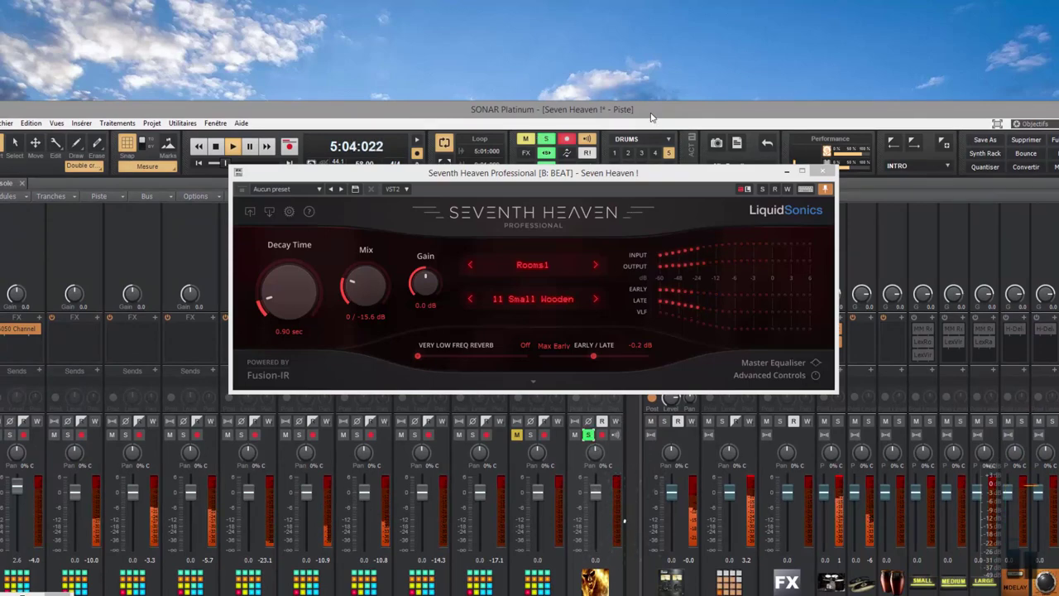
drag(652, 111, 616, 132)
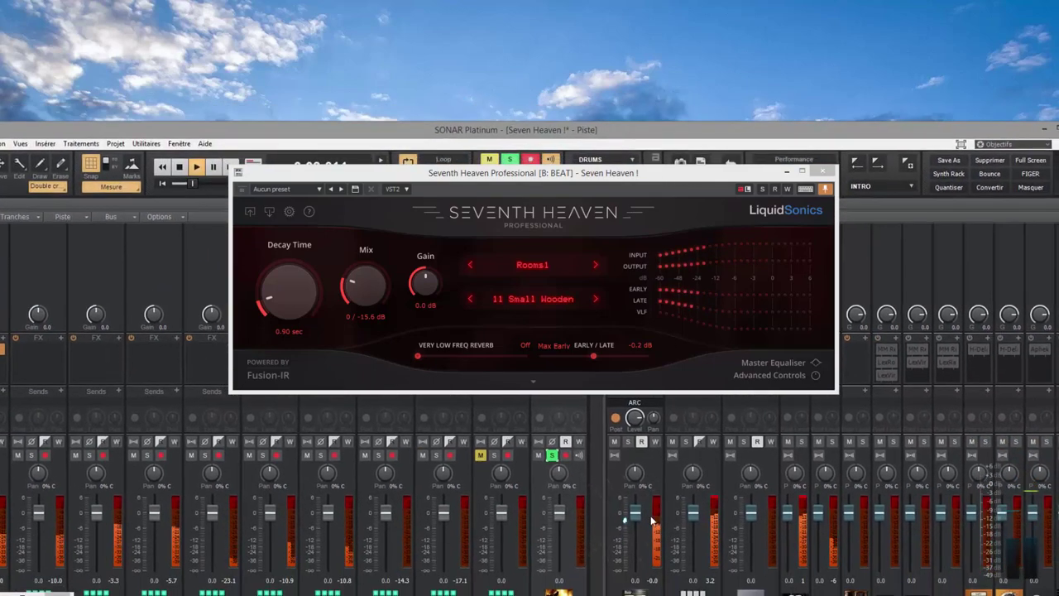
drag(637, 520, 636, 552)
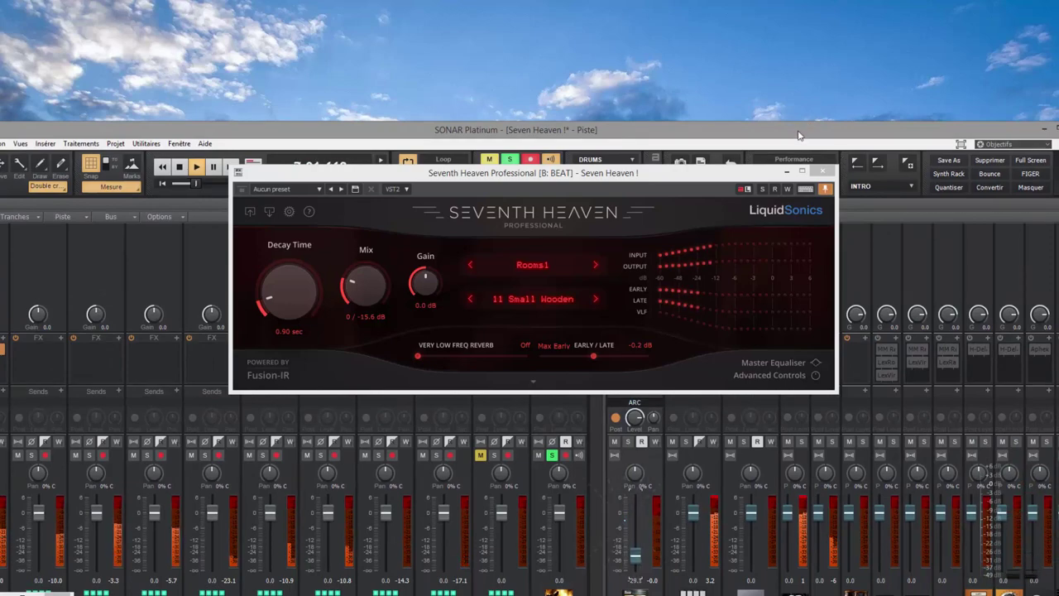
drag(801, 133, 868, 370)
drag(861, 411, 848, 546)
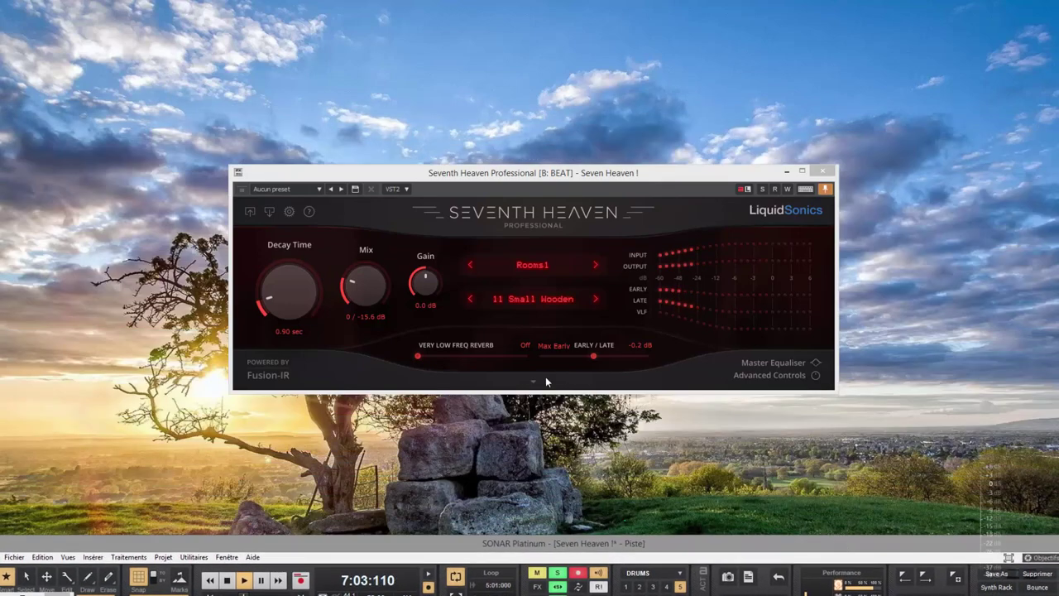
Set the Very Low Freq Reverb to -19.8 dB and try out the Early/Late slider at -0.2 dB.
click(422, 354)
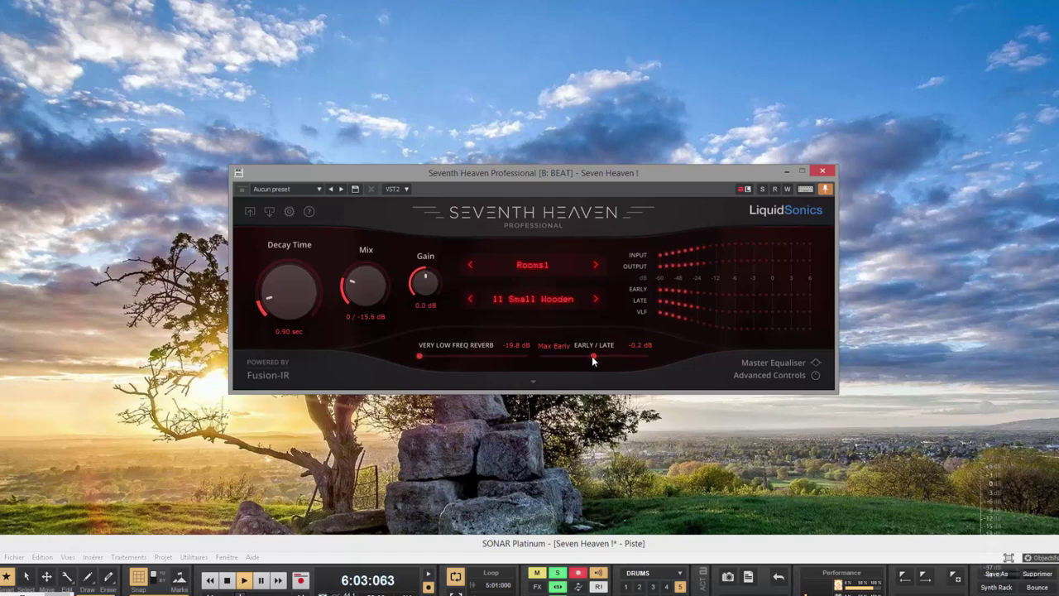
mouse_move(592, 358)
mouse_down()
mouse_move(630, 357)
mouse_move(584, 361)
mouse_move(593, 362)
mouse_up()
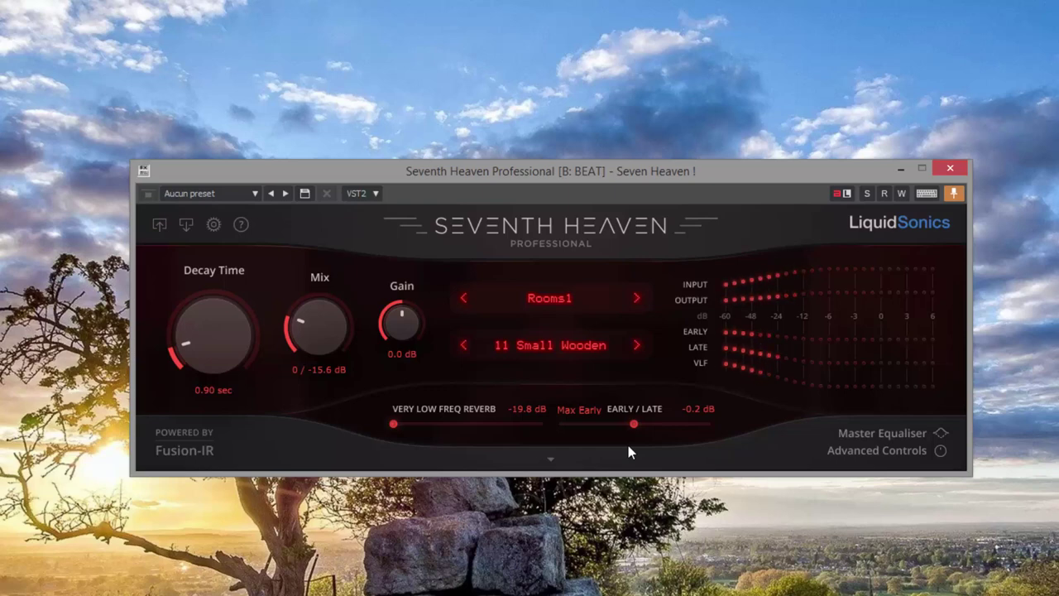
View the reverb bank list and the Rooms1 preset list, and move the plugin window higher on the desktop.
click(564, 301)
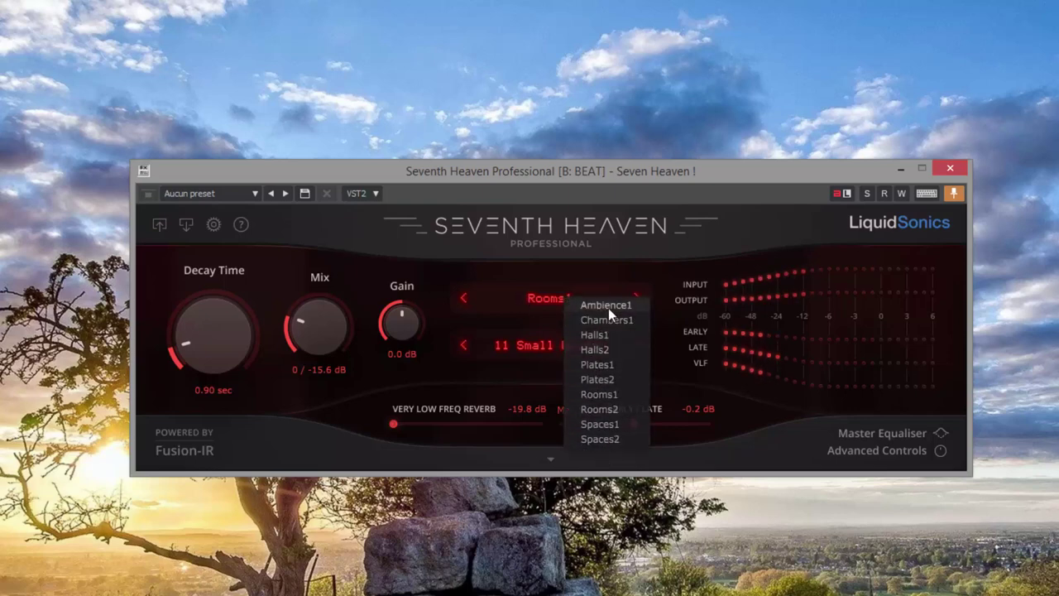
click(516, 344)
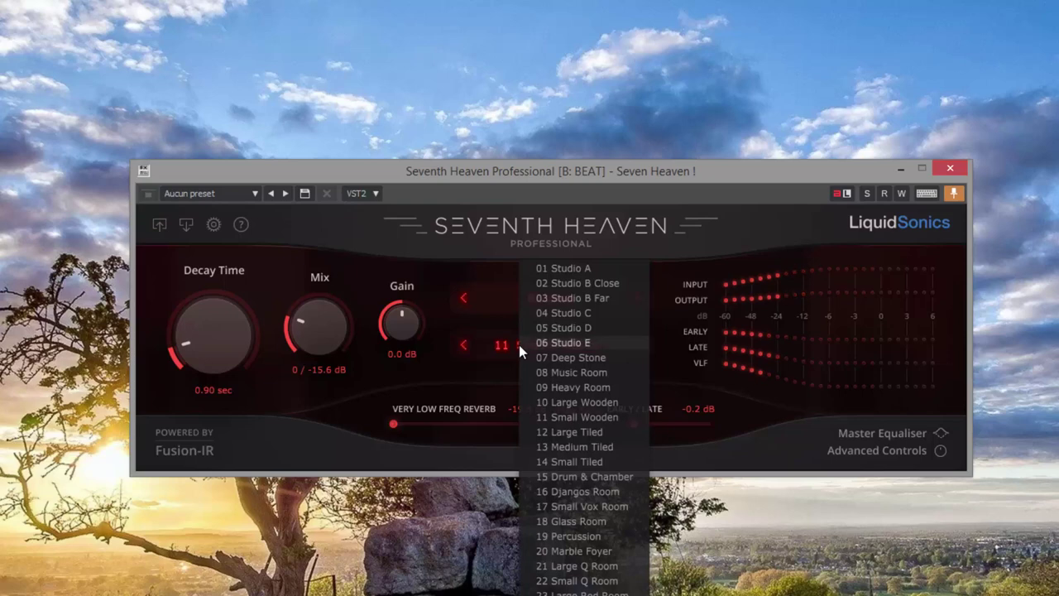
click(571, 229)
drag(597, 162, 586, 100)
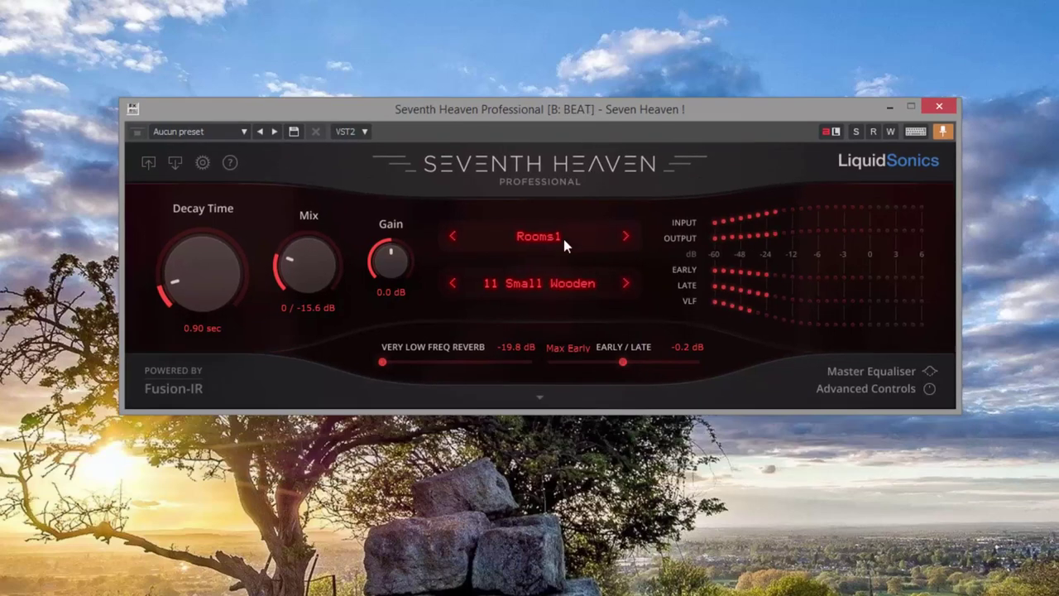
Compare the list of reverb banks with the list of presets inside the Rooms1 bank.
click(535, 283)
click(535, 240)
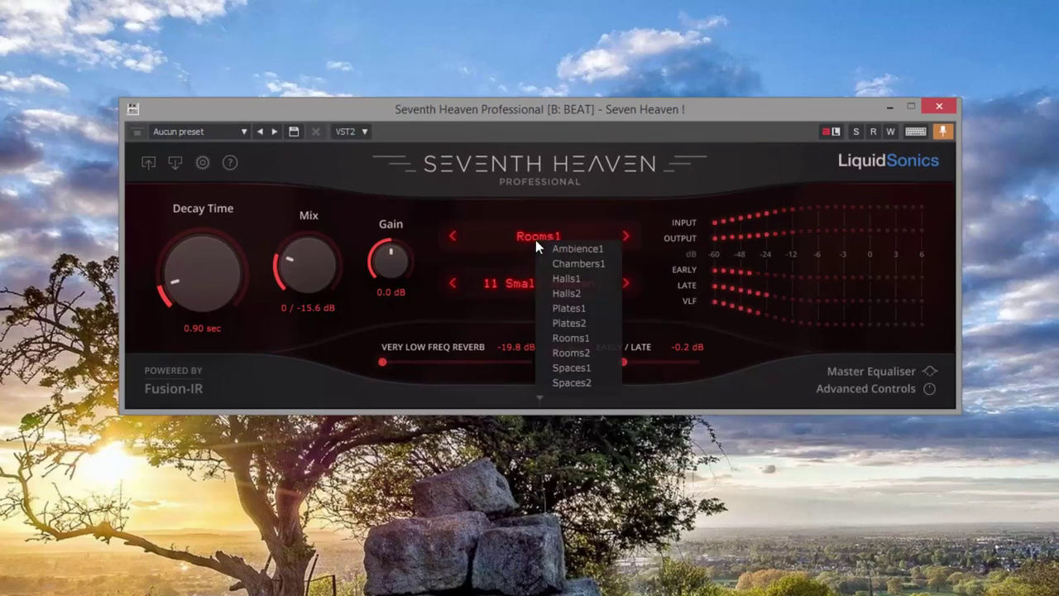
click(508, 285)
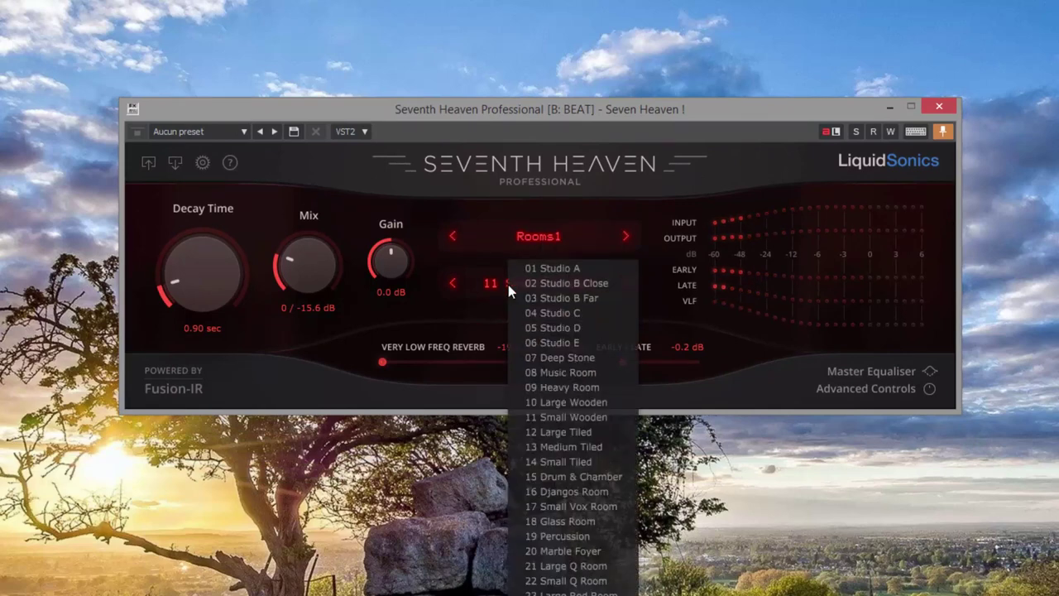
click(513, 237)
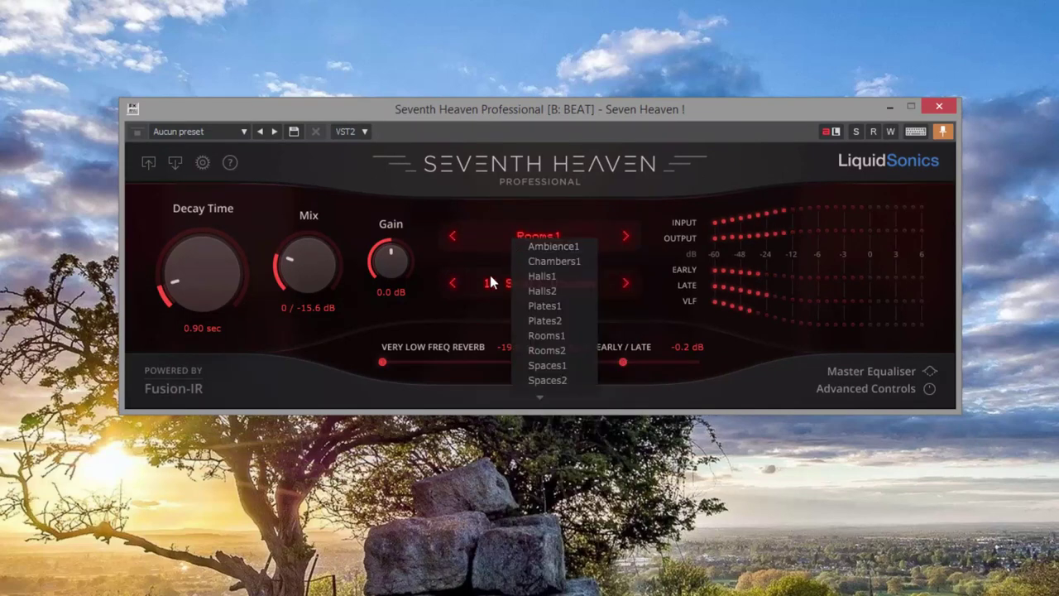
click(492, 275)
Load the Ambience1 bank and the Chambers1 bank in turn, viewing the presets in each.
click(527, 237)
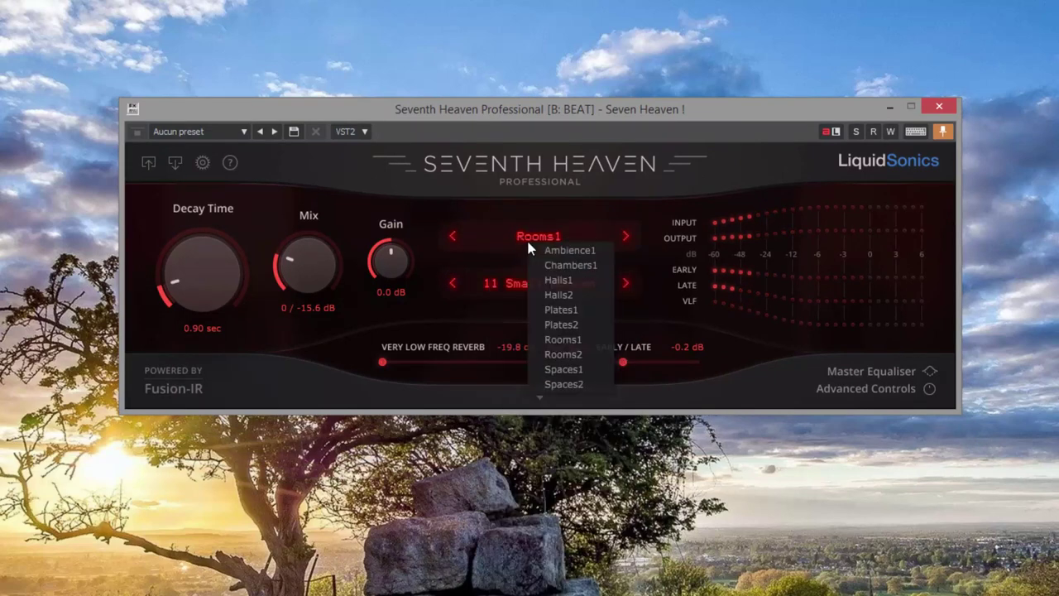
click(545, 252)
click(529, 281)
click(535, 239)
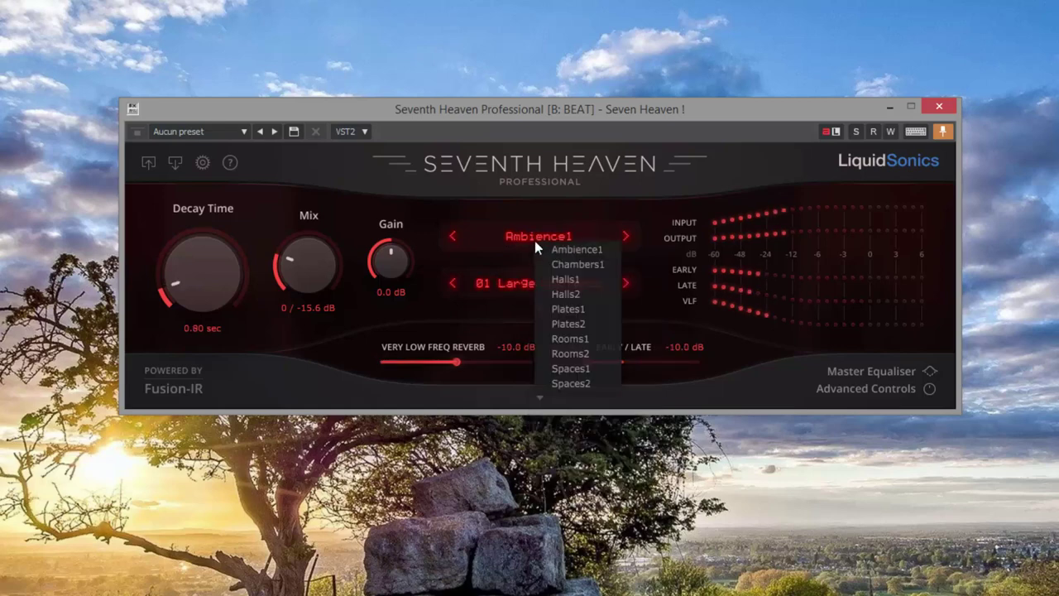
click(565, 263)
click(532, 286)
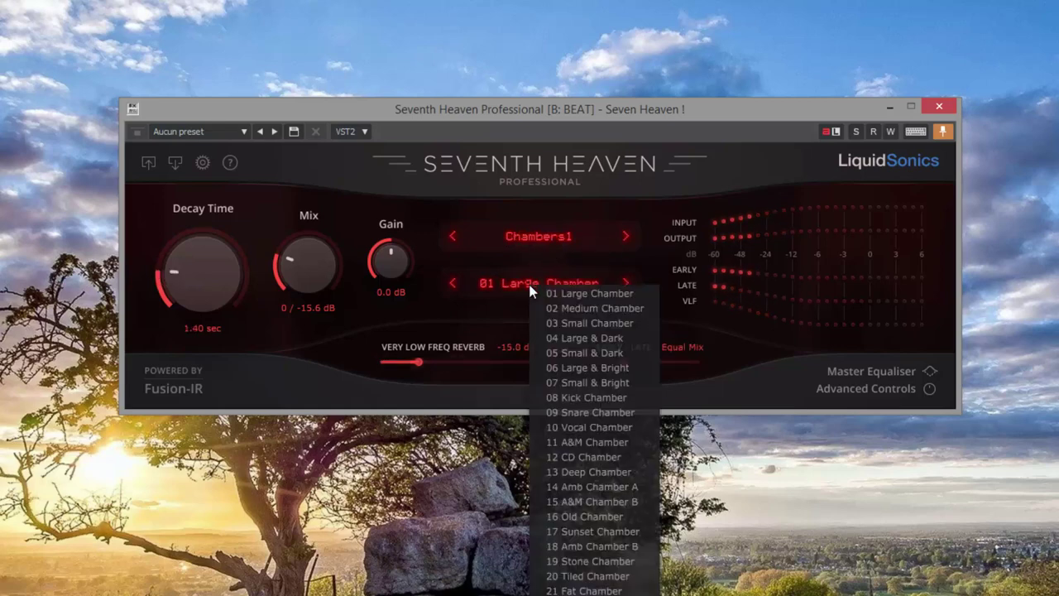
Load the Halls1 bank and the Halls2 bank in turn, viewing the hall presets in each.
click(538, 238)
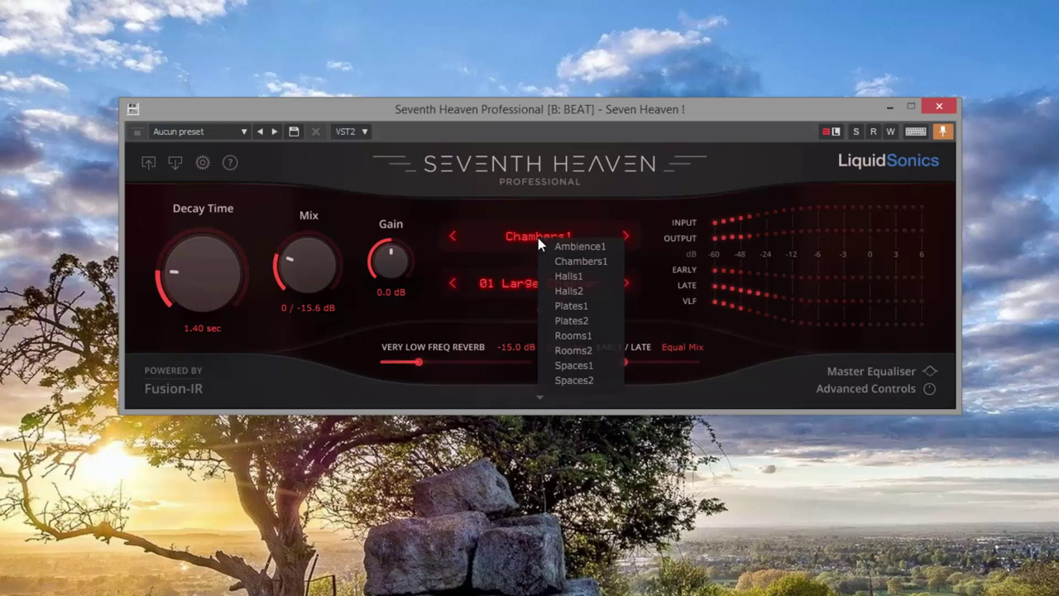
click(560, 278)
click(543, 283)
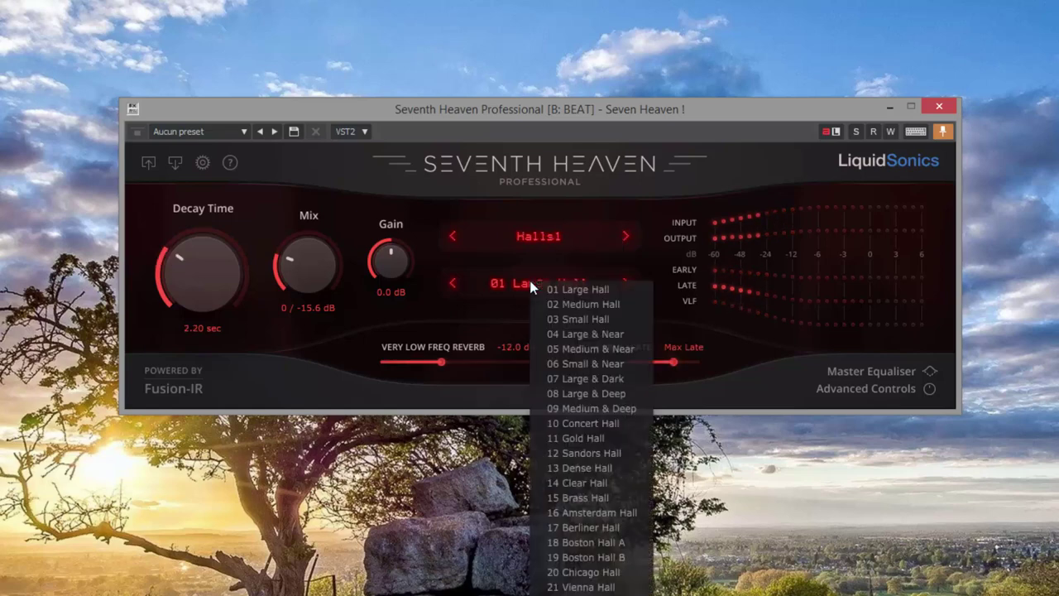
click(537, 240)
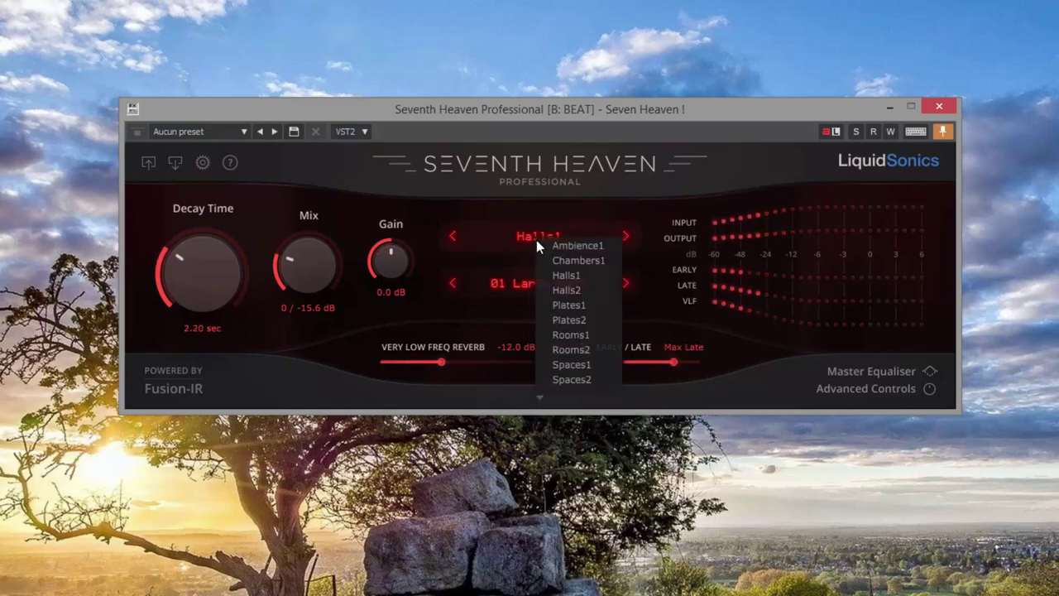
click(563, 290)
click(537, 281)
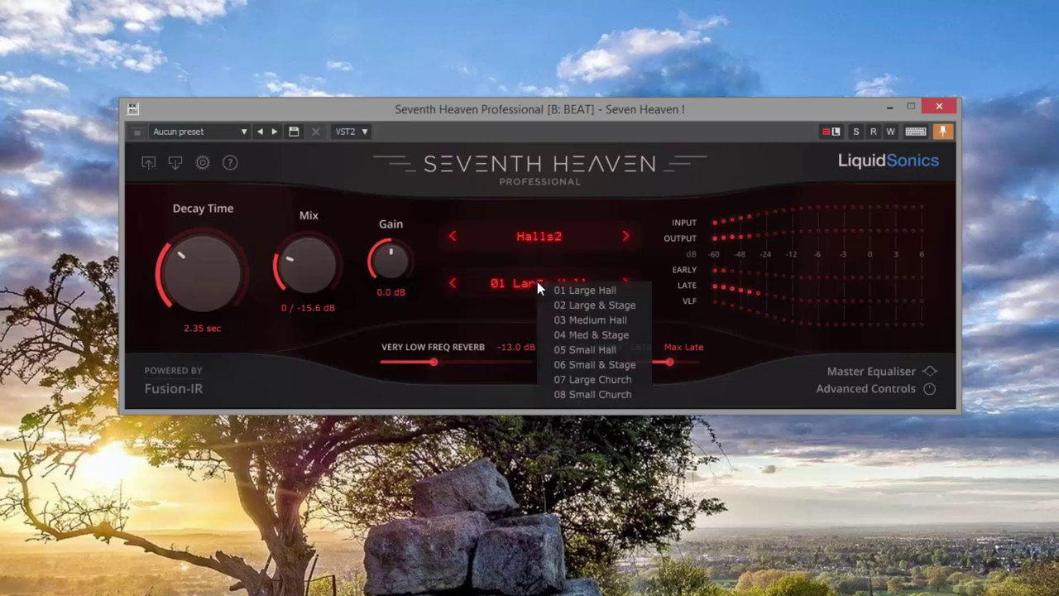
Load the Plates1 bank and the Plates2 bank in turn, viewing the plate presets in each.
click(545, 243)
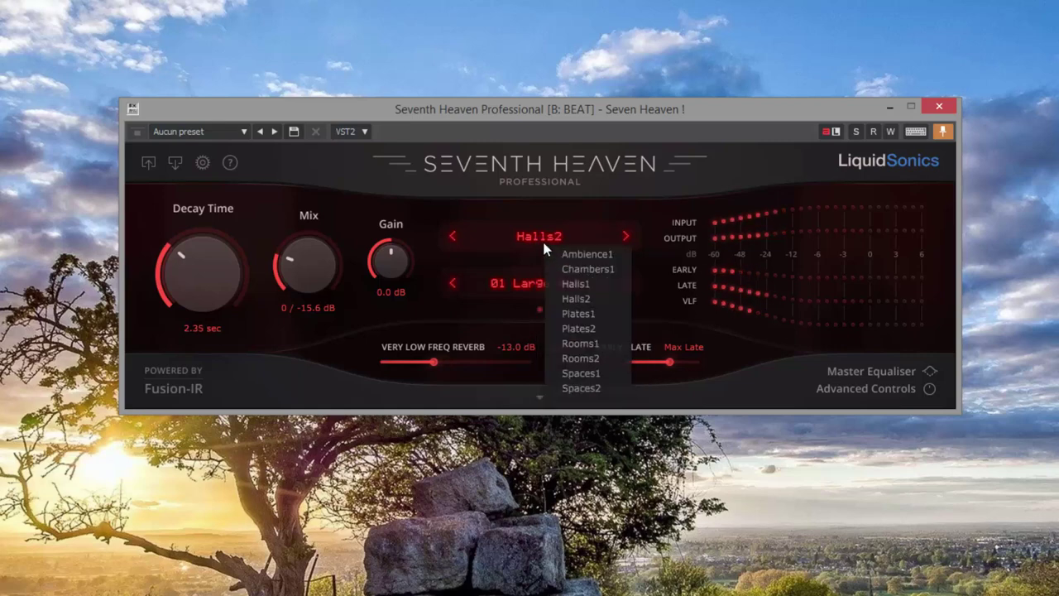
click(566, 315)
click(536, 286)
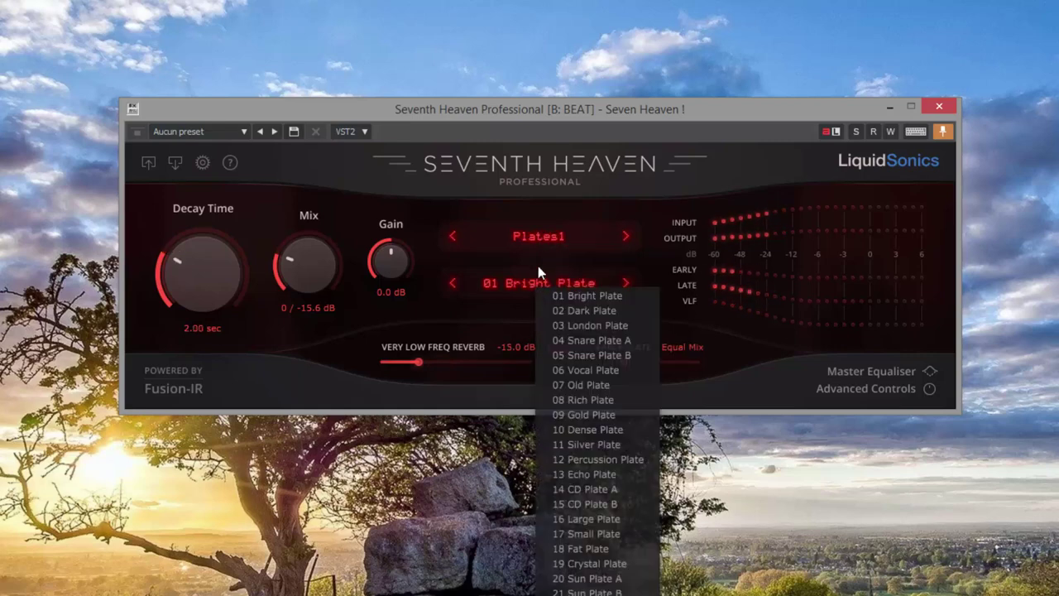
click(538, 234)
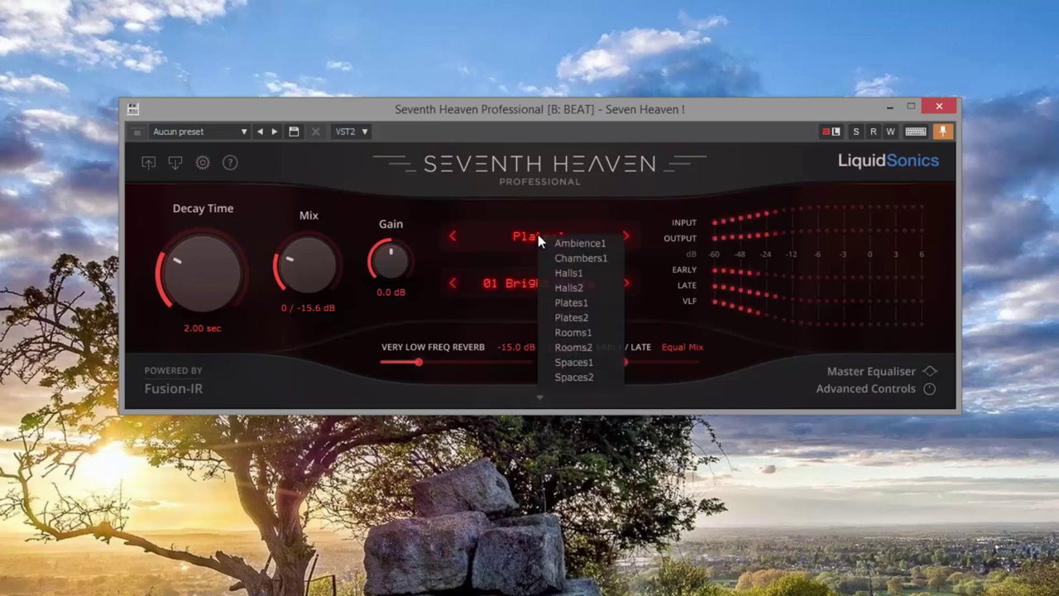
click(563, 314)
click(547, 282)
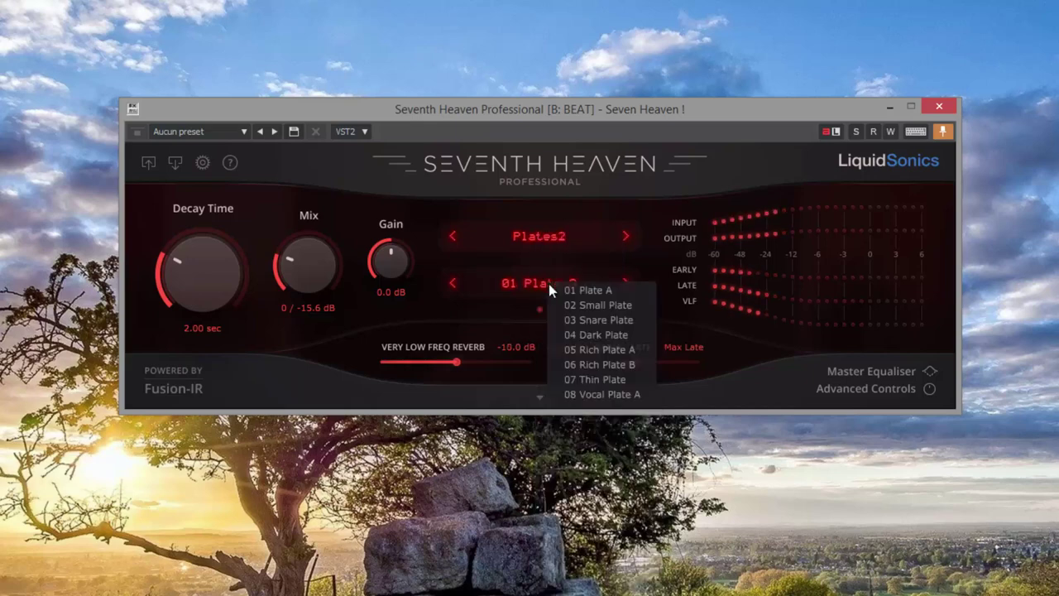
Load the Rooms1 bank and the Rooms2 bank in turn, viewing the room presets in each.
click(538, 242)
click(568, 341)
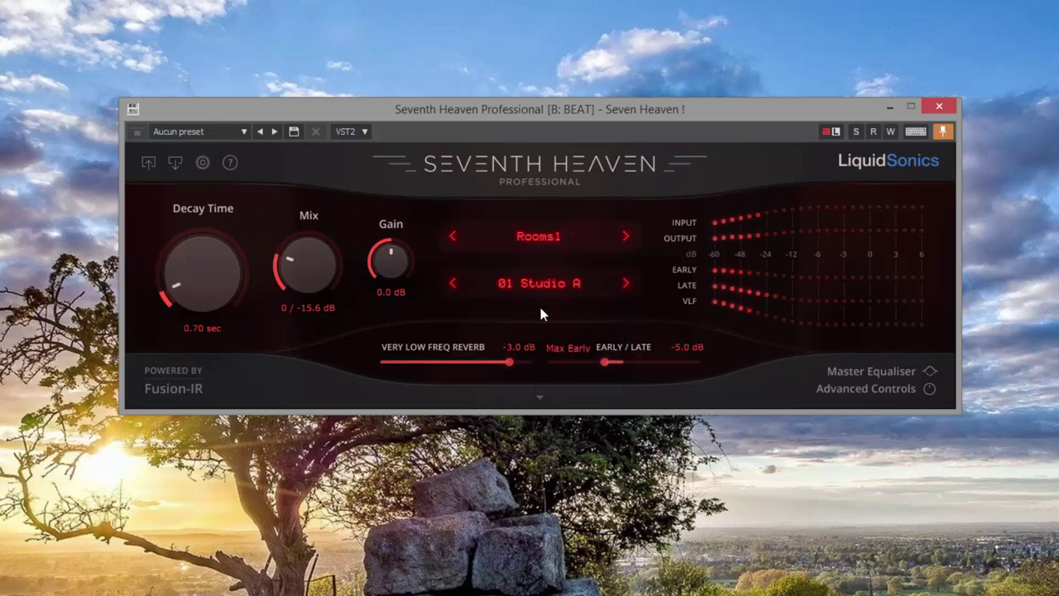
click(540, 281)
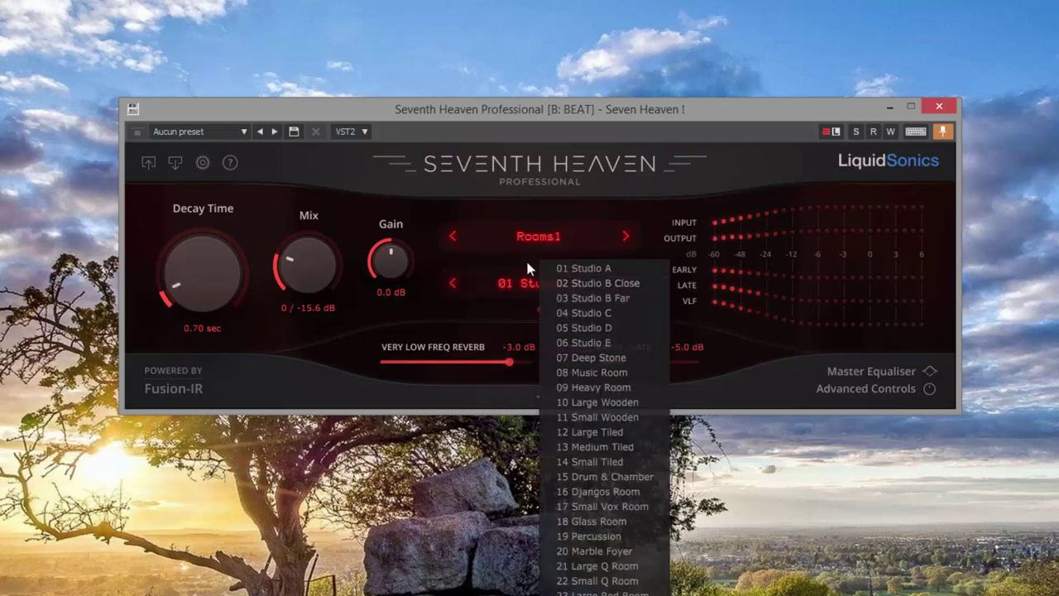
click(527, 235)
click(562, 347)
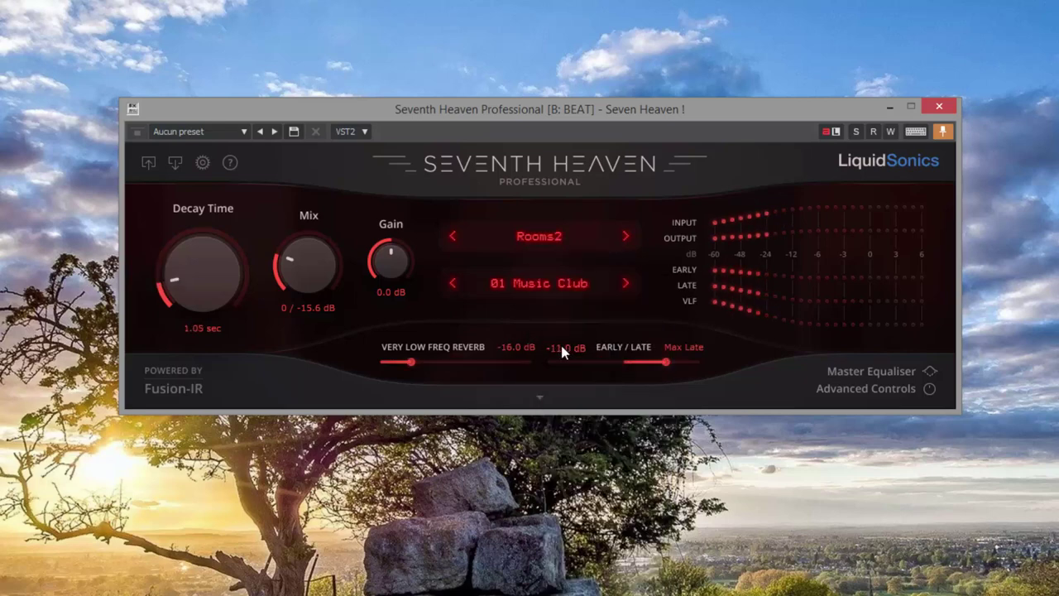
click(528, 288)
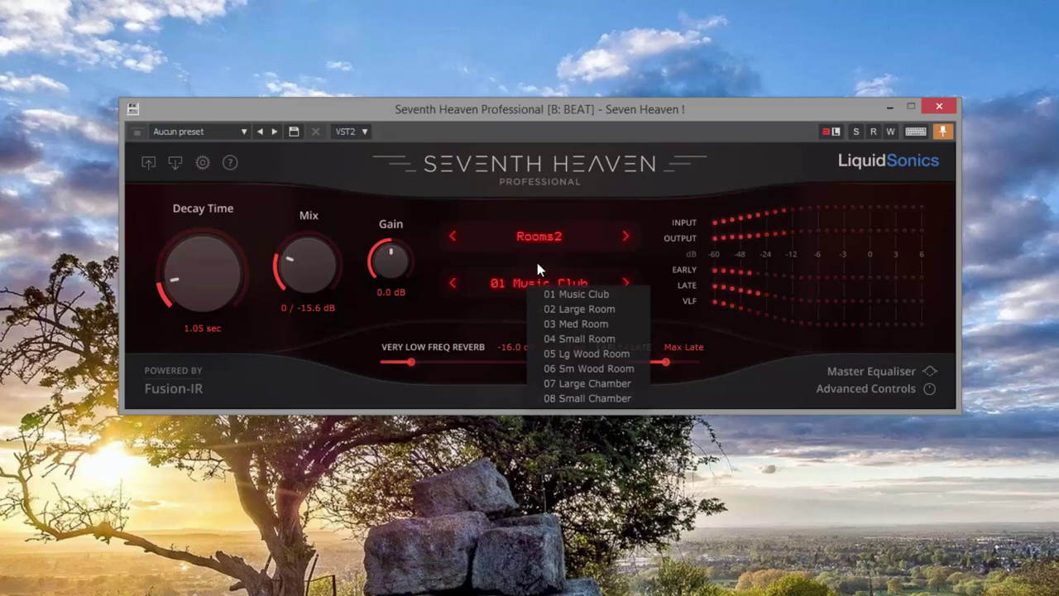
Load the Spaces1 bank and the Spaces2 bank in turn, viewing the presets in each.
click(537, 270)
click(533, 245)
click(558, 364)
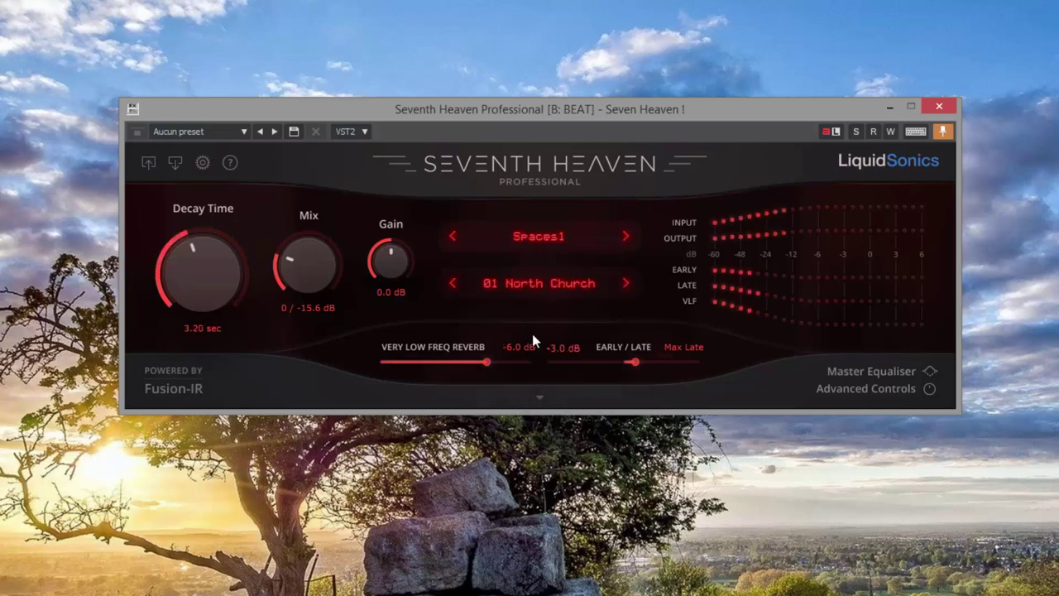
click(533, 286)
click(542, 239)
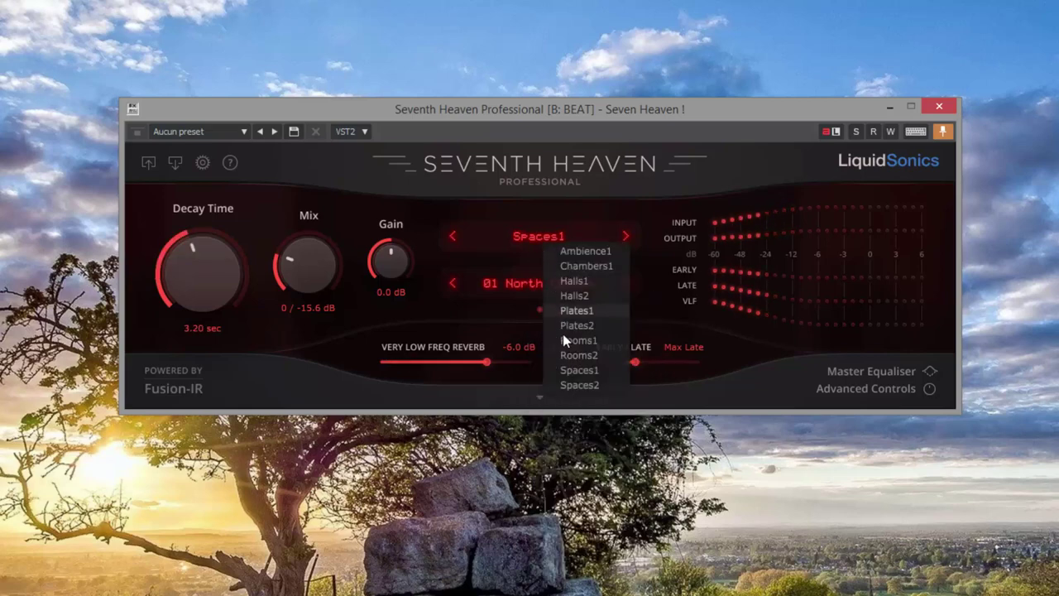
click(579, 385)
click(540, 283)
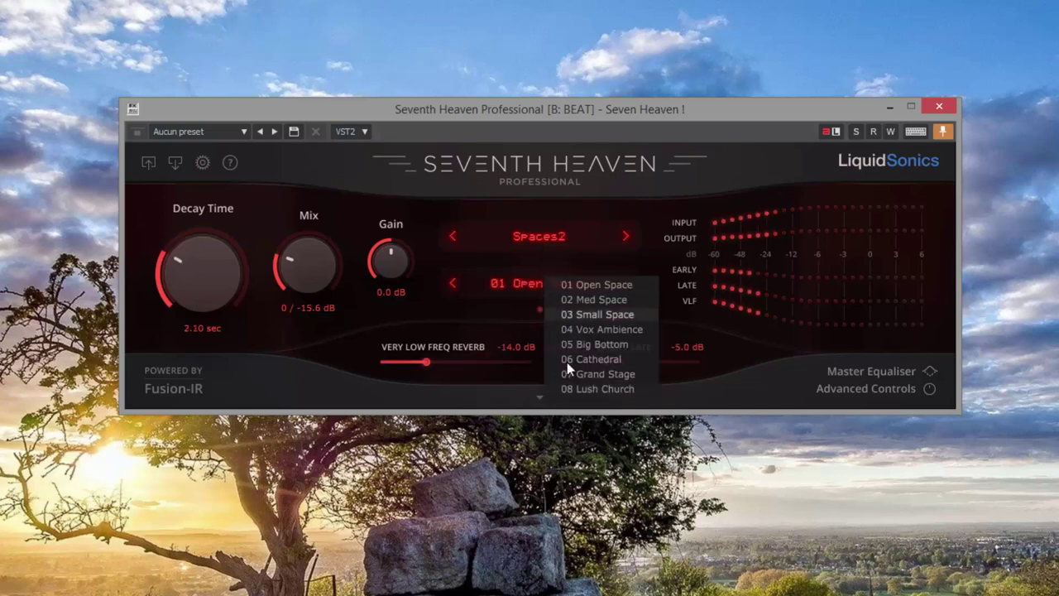
click(534, 271)
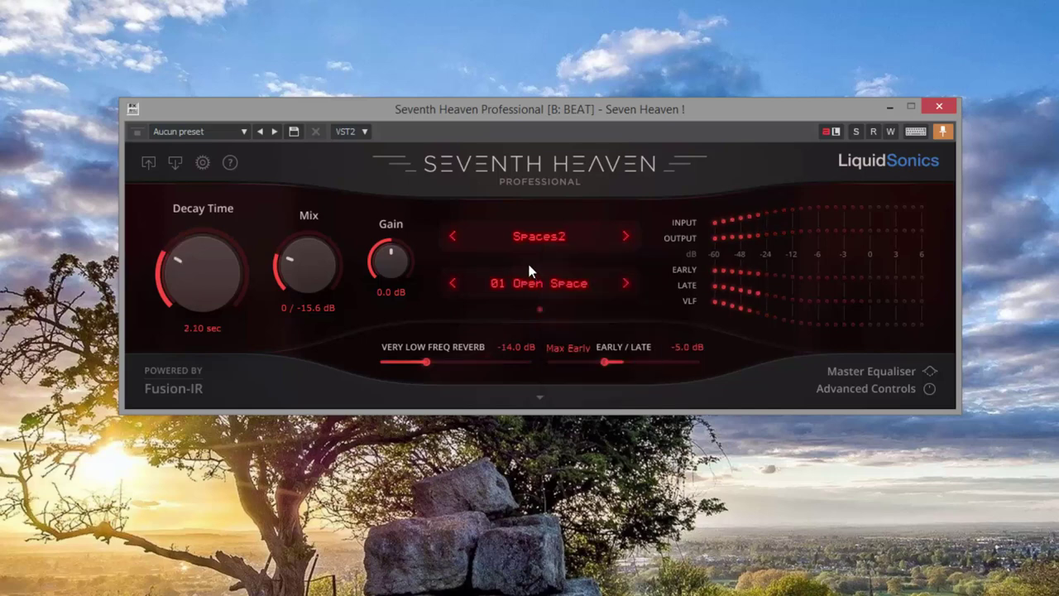
Show the reverb's advanced controls, followed by its master equaliser section.
click(540, 399)
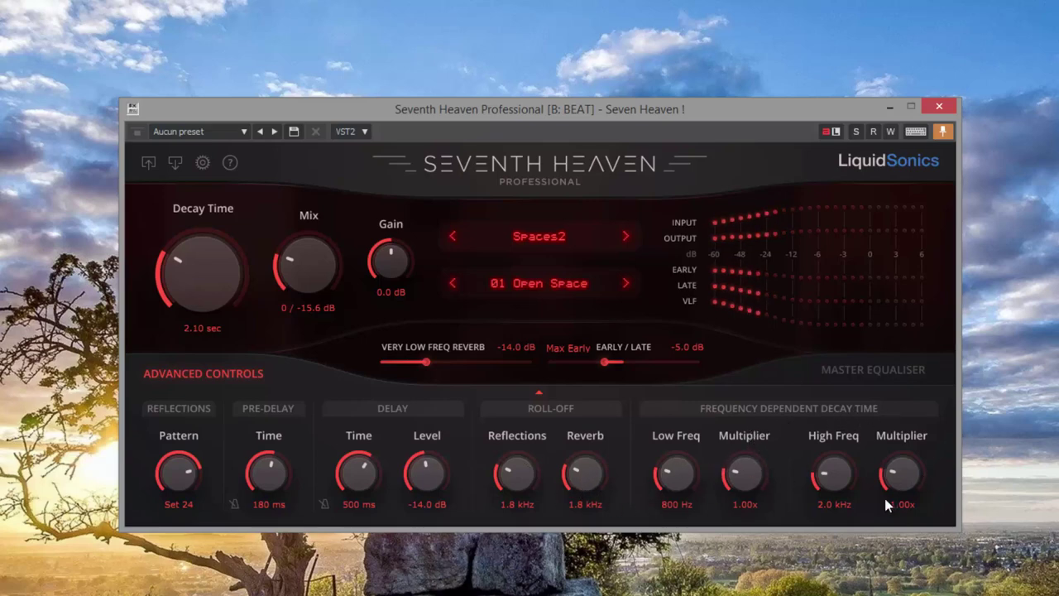
click(861, 371)
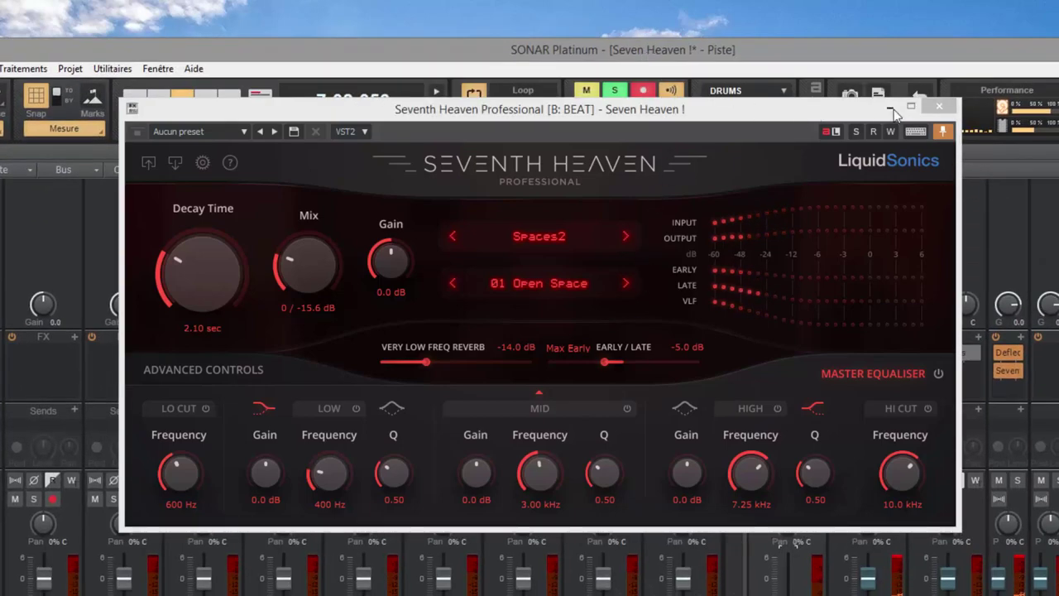
Close the Professional reverb and open the standard Seventh Heaven on the Drums bus, placing its window near the screen's centre.
click(940, 106)
double_click(1013, 378)
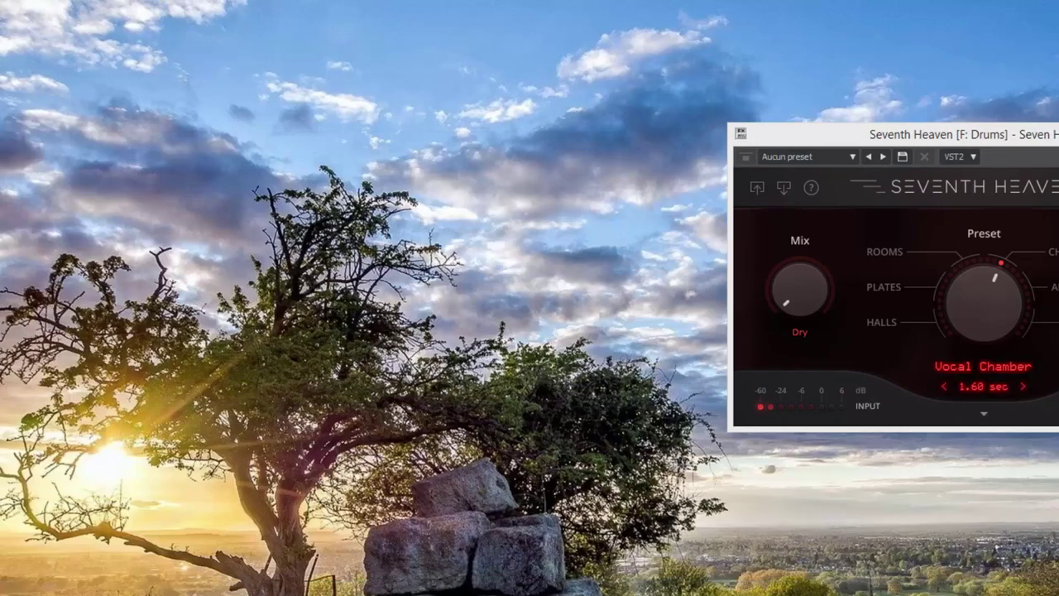
drag(941, 133, 554, 132)
drag(624, 137, 530, 114)
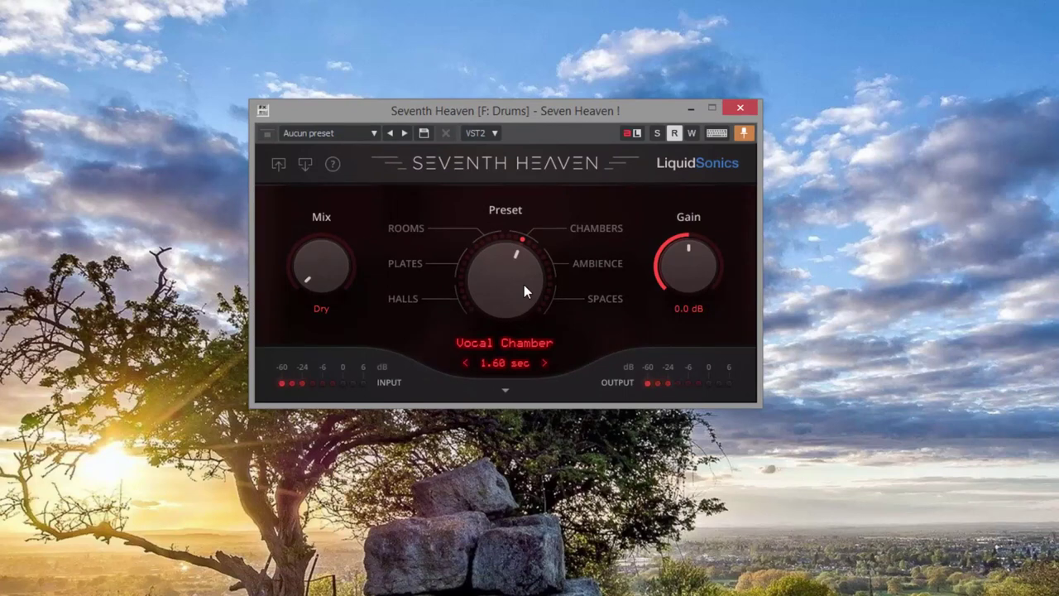
Choose the Rich Plate preset in the Drums reverb and view the full list of available presets.
click(504, 389)
click(504, 389)
click(504, 389)
click(505, 388)
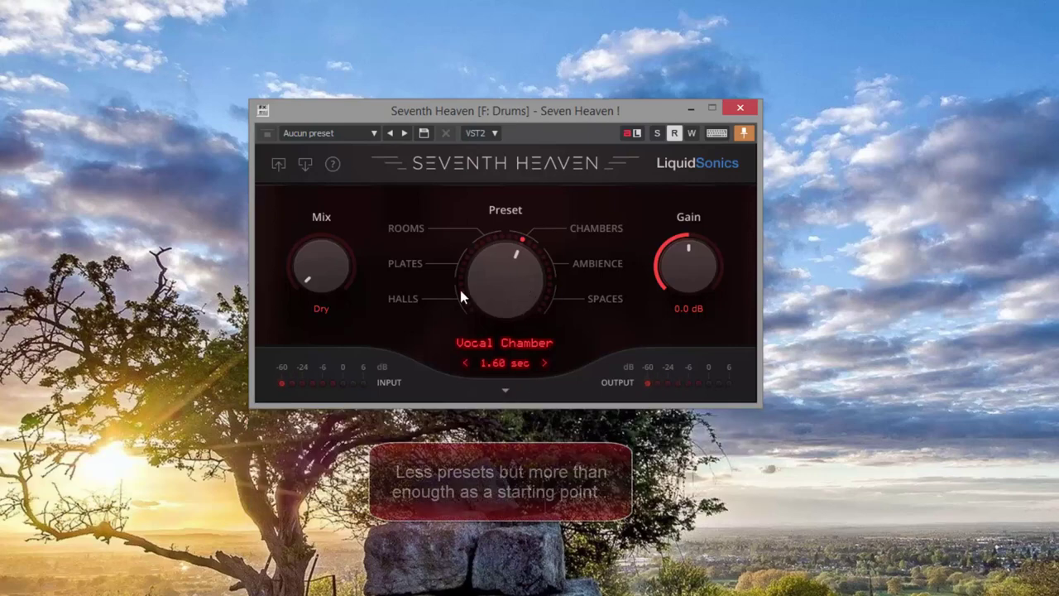
drag(493, 257, 465, 295)
click(504, 344)
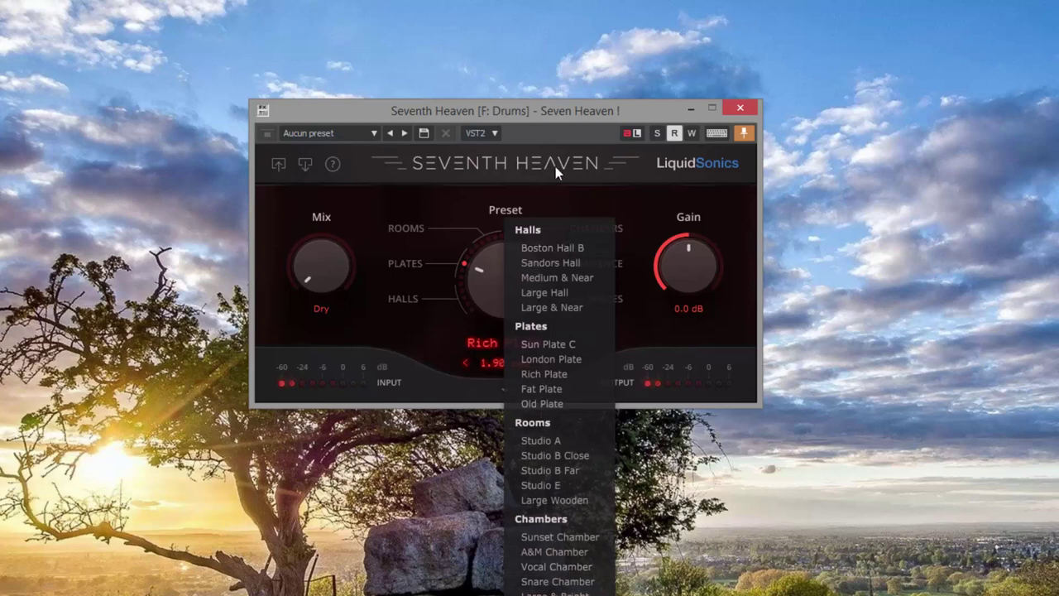
click(552, 115)
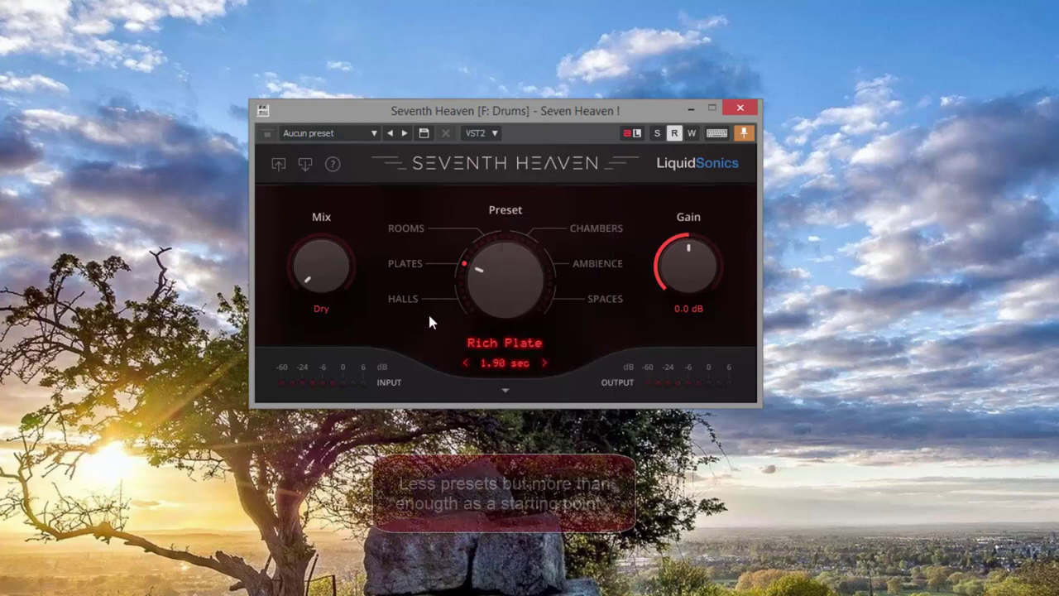
Try tempo sync on the Drums reverb's pre-delay and delay, switch both off again and hide the extra controls.
click(505, 390)
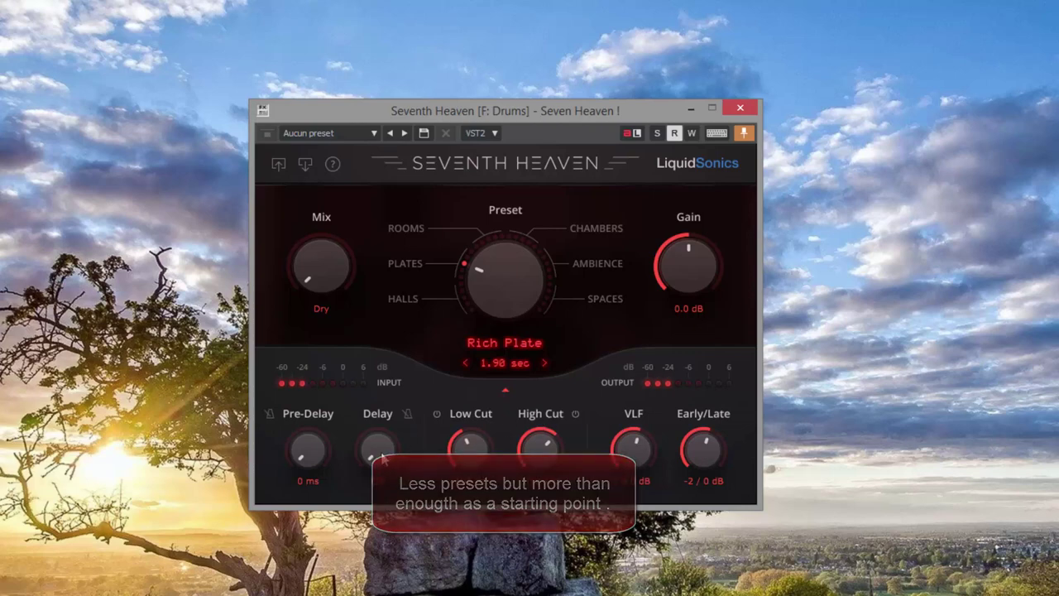
click(271, 413)
click(406, 413)
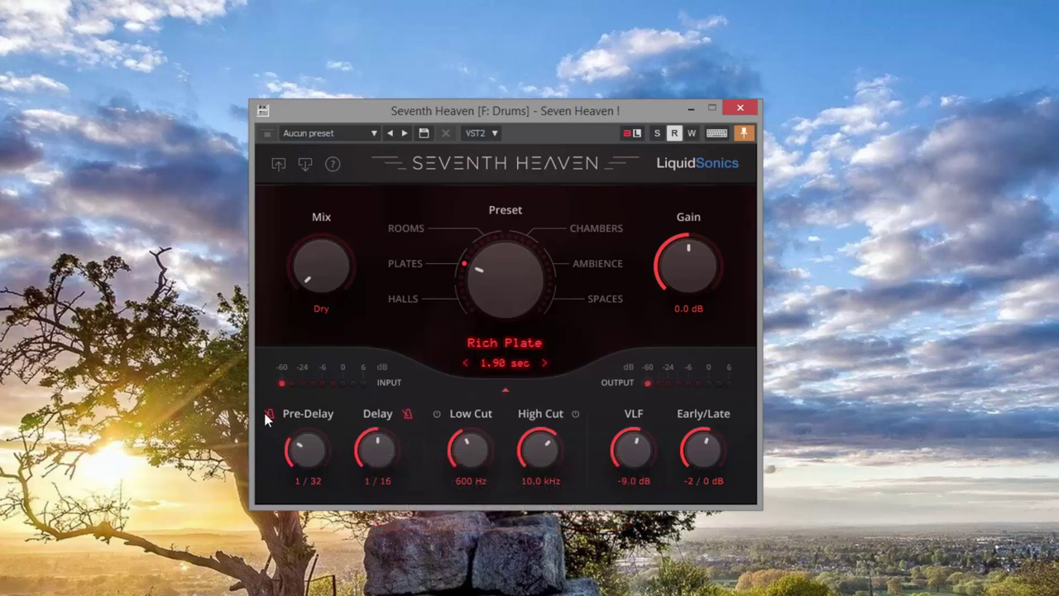
click(268, 413)
click(407, 413)
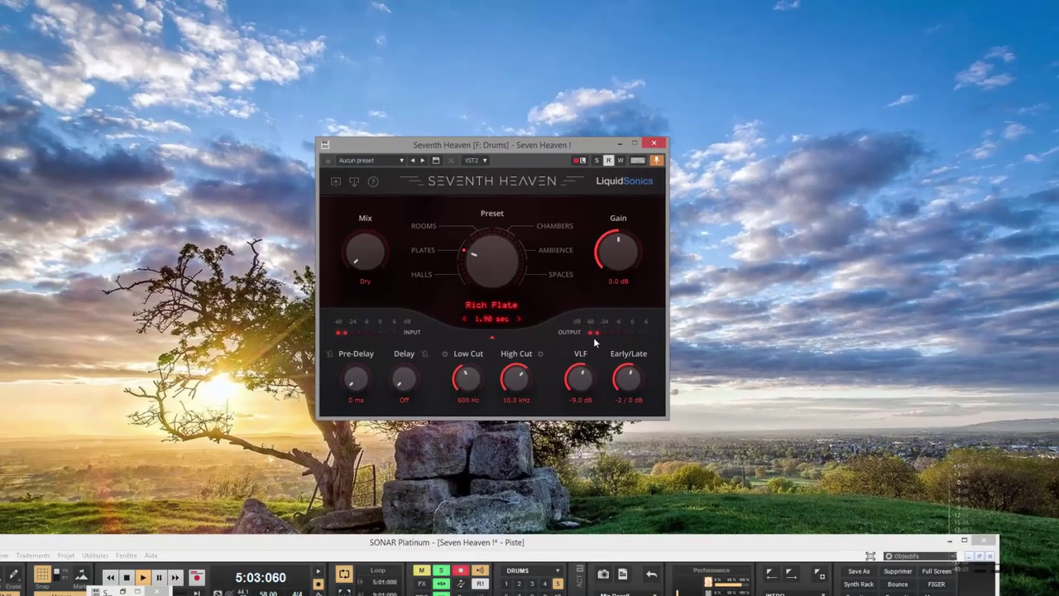
click(493, 338)
Bring the SONAR console back to full screen and minimize the Drums reverb window.
drag(422, 543, 521, 64)
double_click(521, 64)
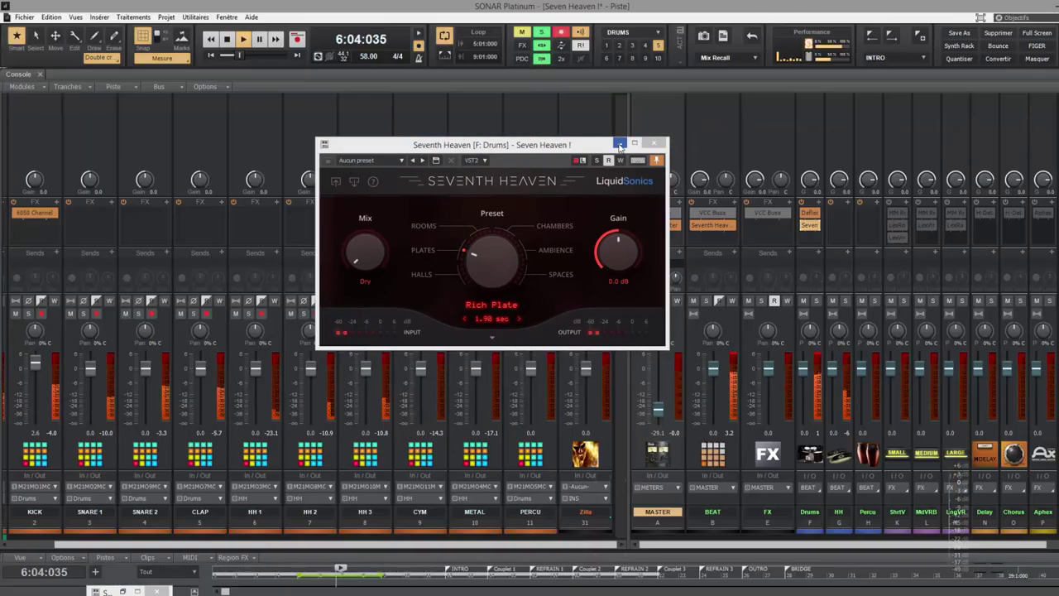
click(620, 144)
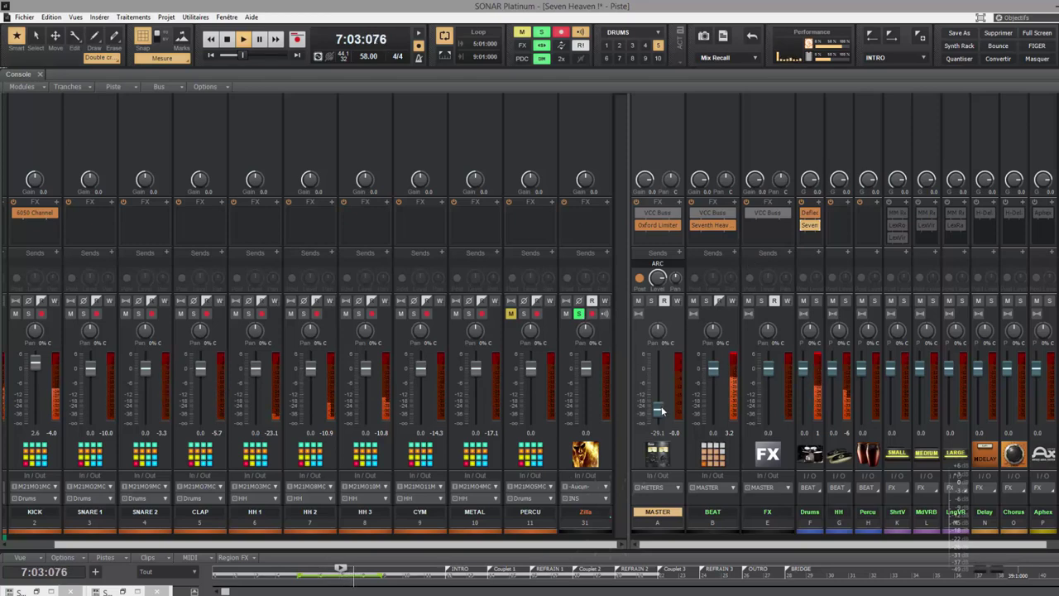
Take the Zilla track out of solo and bypass the Seventh Heaven reverbs on the Drums and BEAT buses.
click(586, 512)
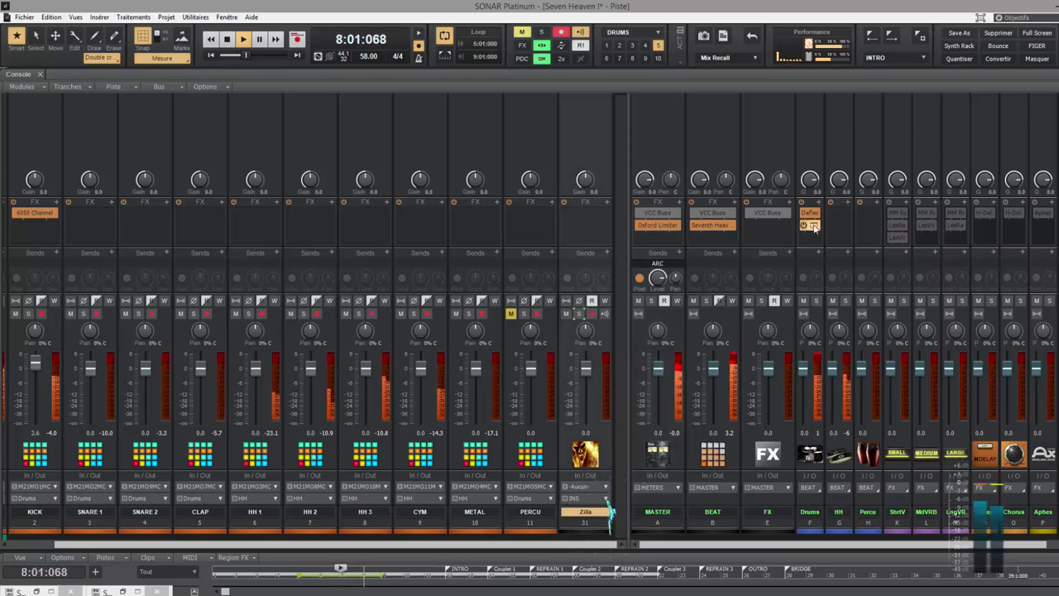
click(805, 226)
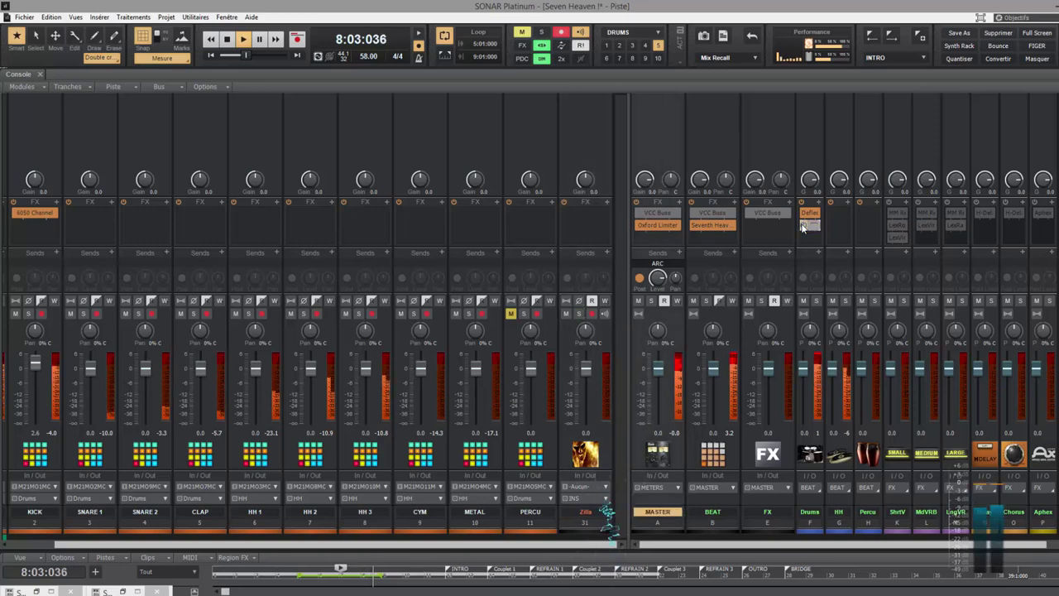
click(710, 231)
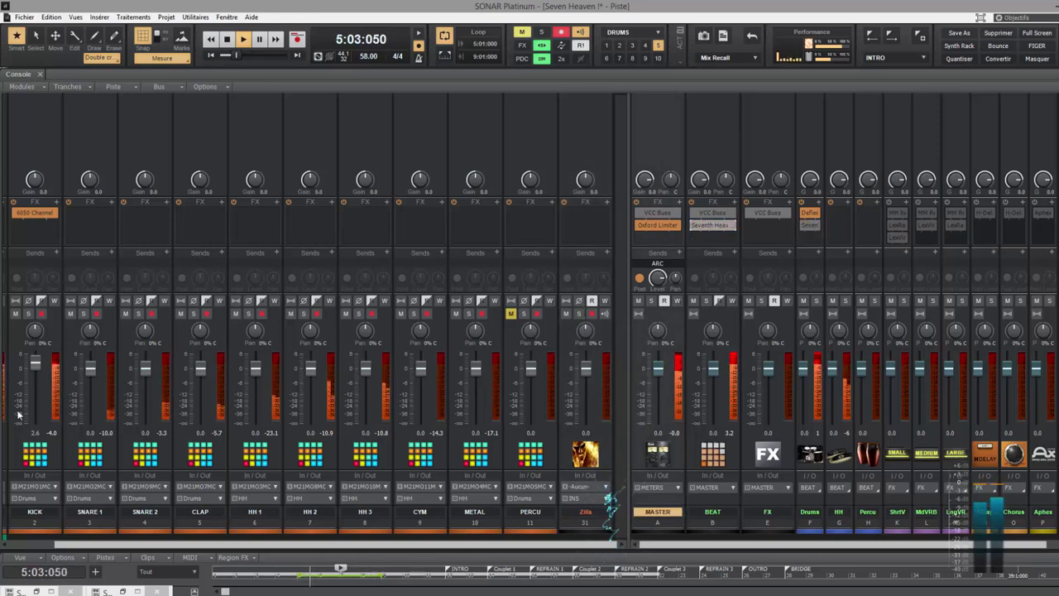
Switch to screenset 6 (INS) and widen the console's track section to show the instrument tracks up to Zilla.
drag(169, 545, 116, 546)
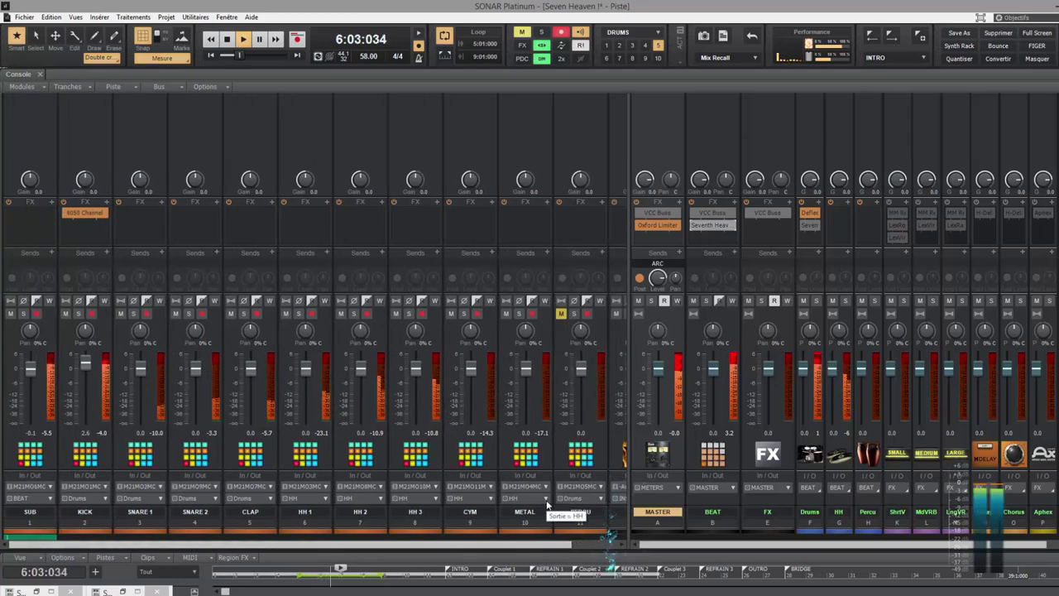
key(6)
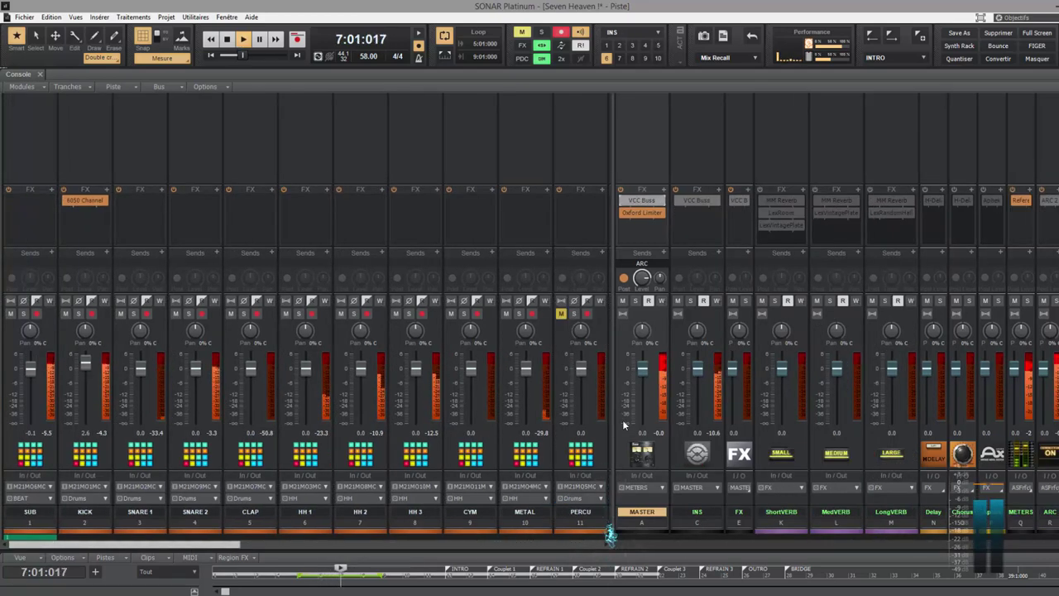
drag(629, 413, 928, 413)
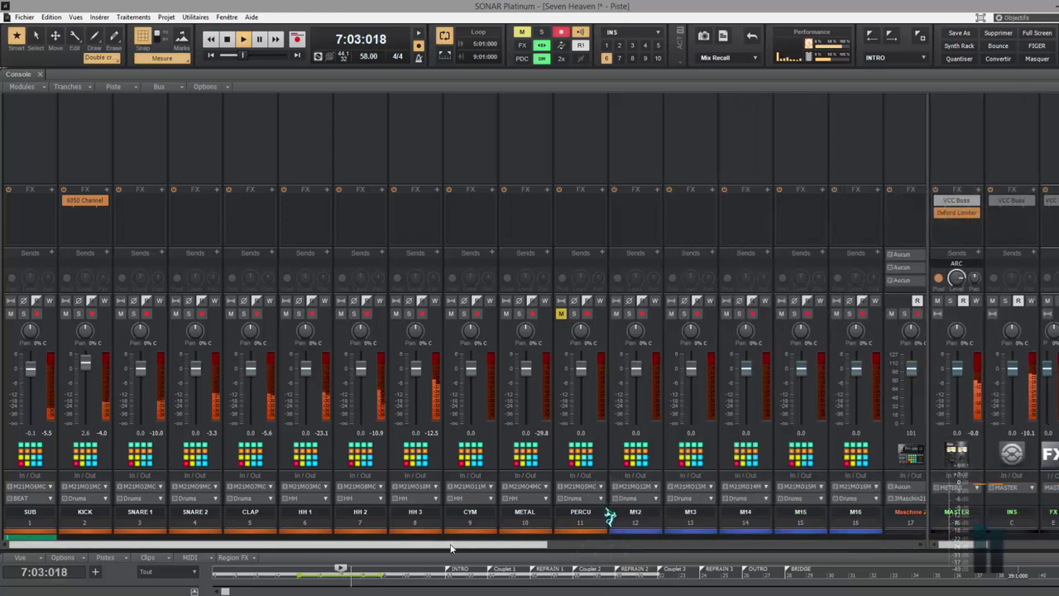
drag(454, 545, 918, 556)
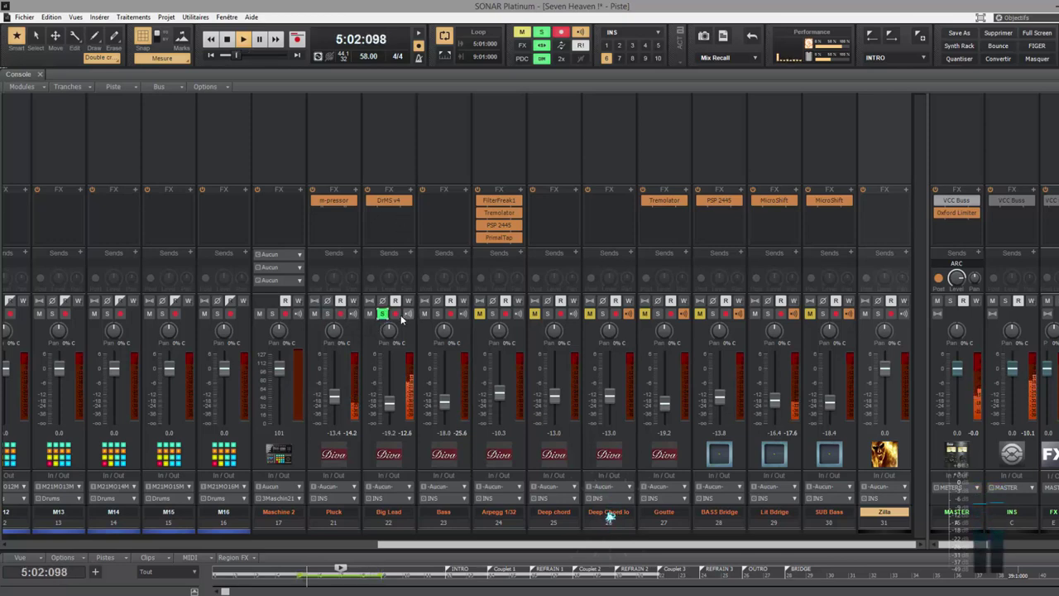
Audition the Bass track in solo, then restore the full mix.
click(438, 314)
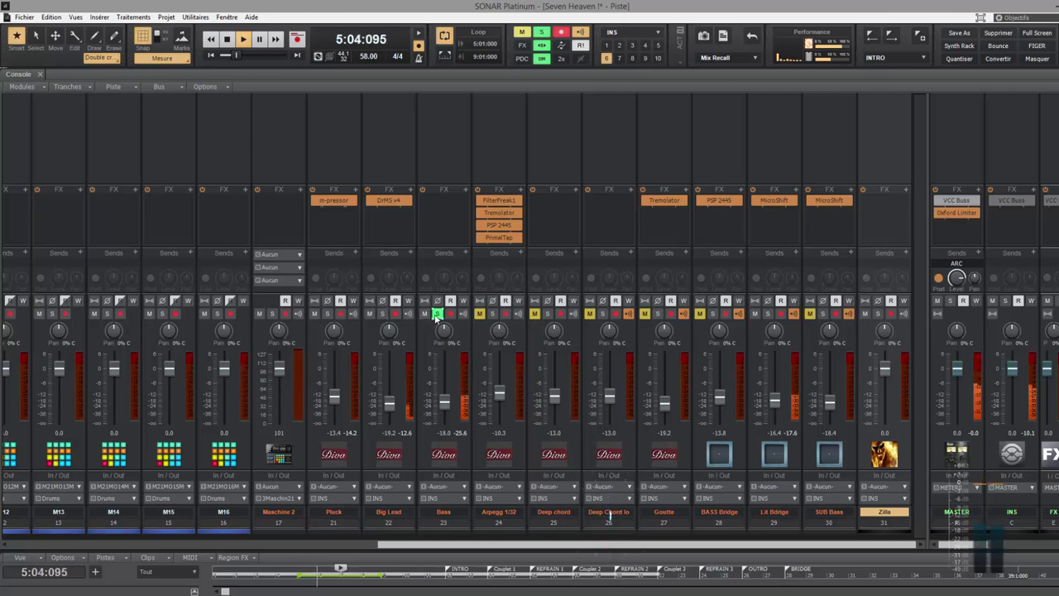
click(438, 313)
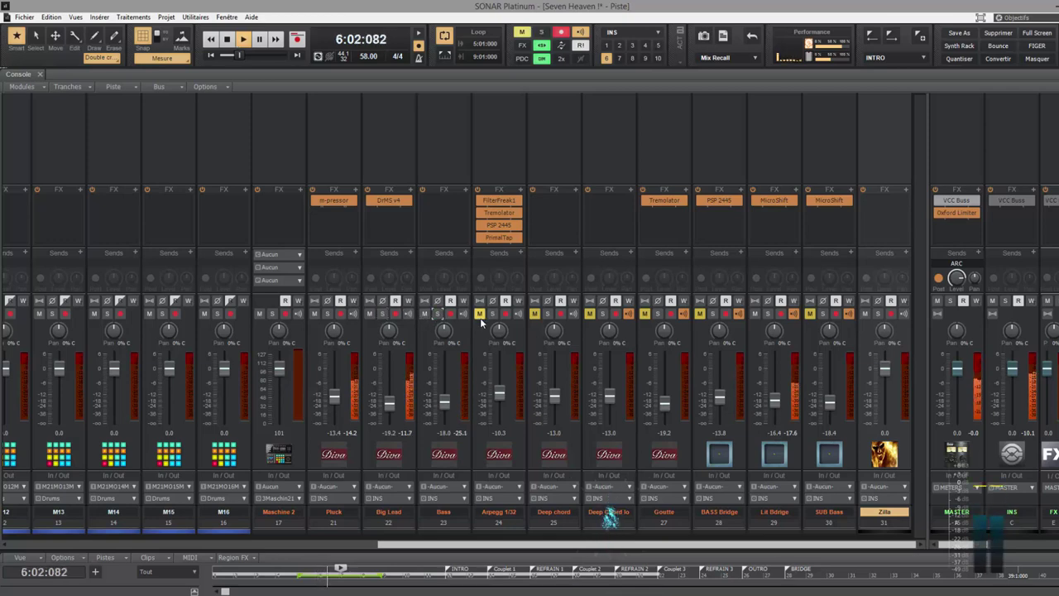
Unmute the Arpegg 1/32 track, set its level to -11.9 dB and check its PSP 2445 reverb.
click(479, 313)
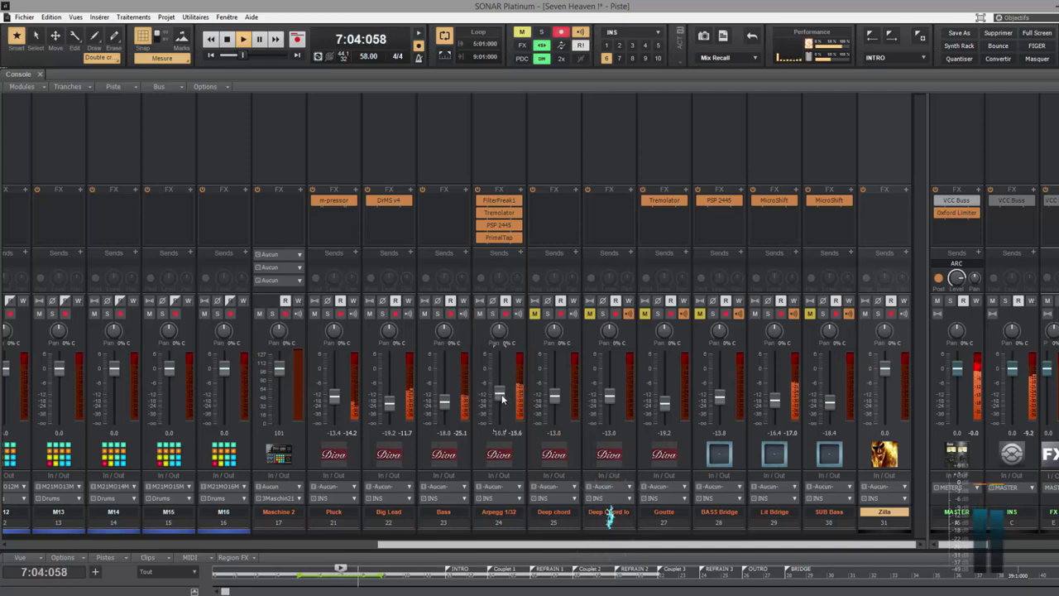
drag(501, 395, 500, 398)
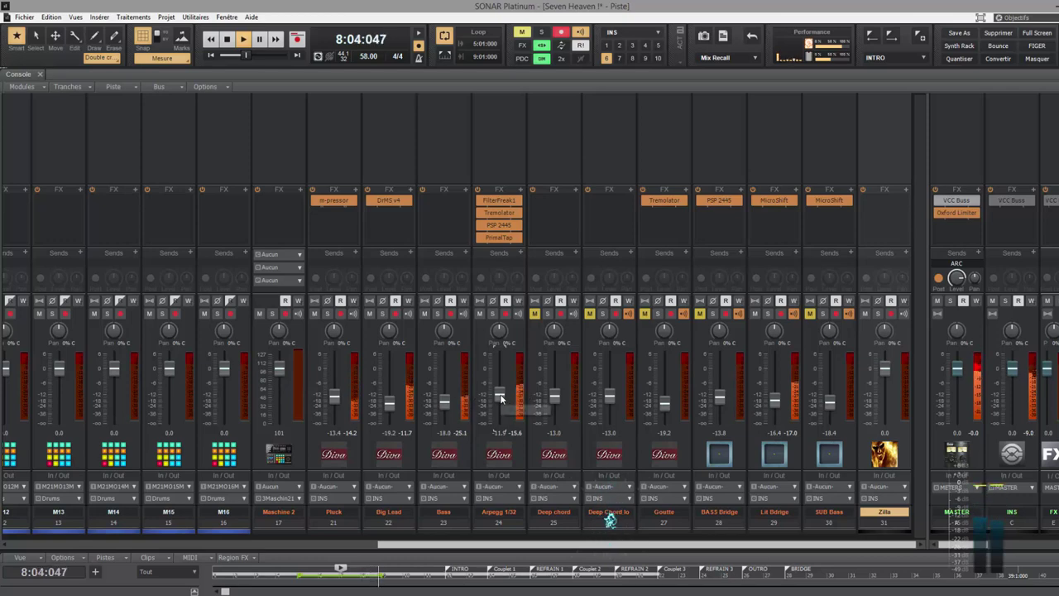
double_click(498, 225)
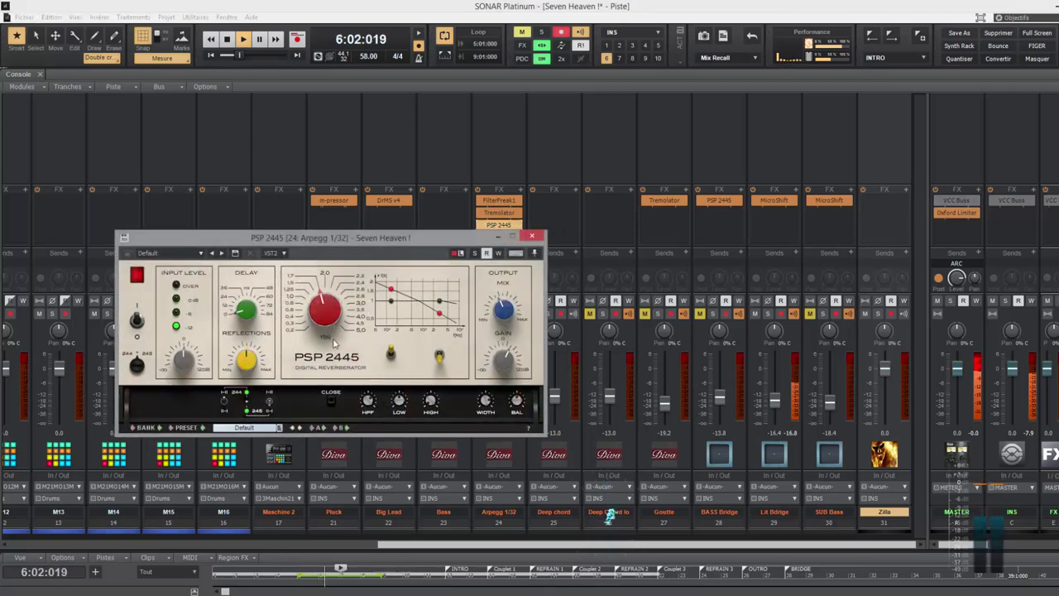
click(499, 238)
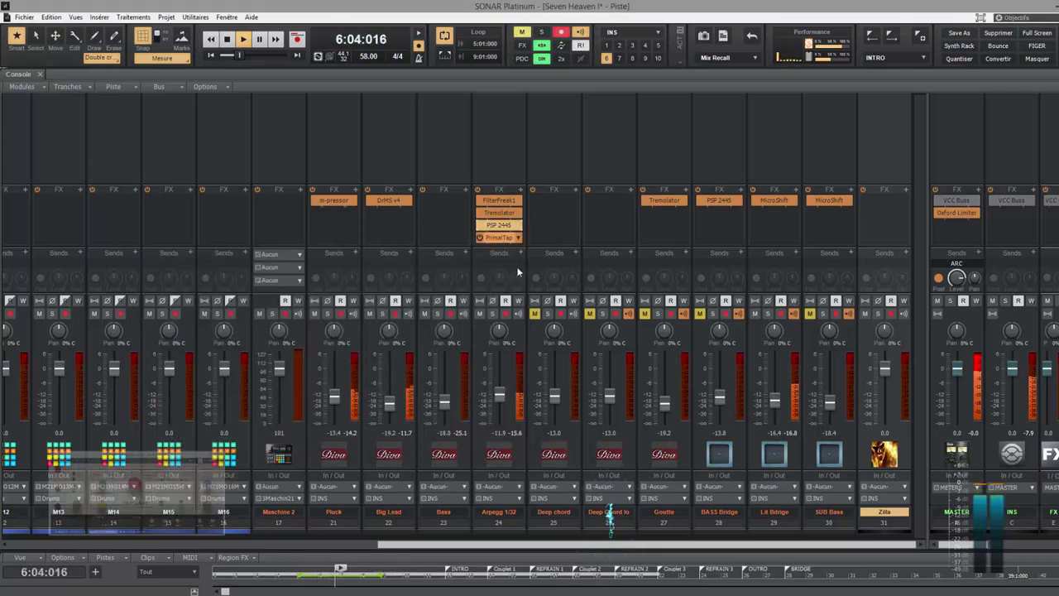
Audition the Deep chord and Deep Chord lo tracks, mute them again and unmute the Goutte track.
click(535, 316)
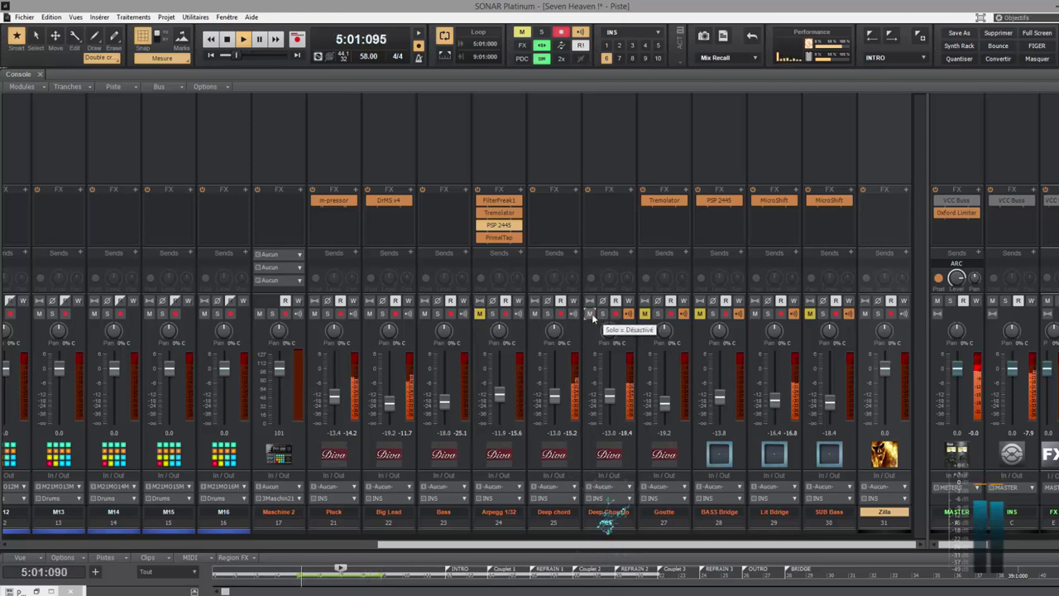
click(535, 313)
click(645, 314)
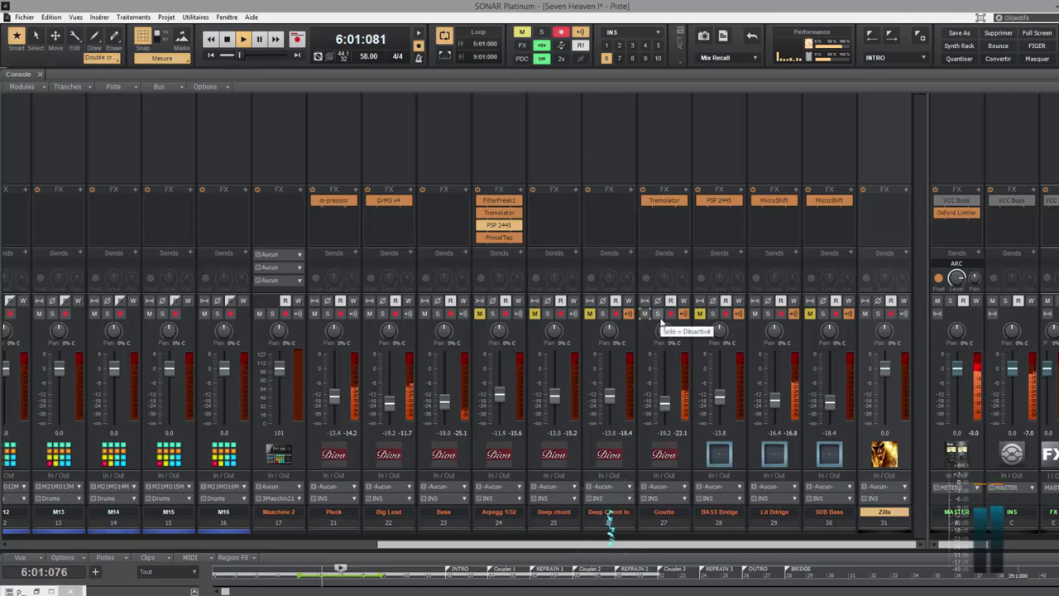
Unmute the BASS Bridge track, mute Goutte again and listen to BASS Bridge briefly in solo.
click(700, 316)
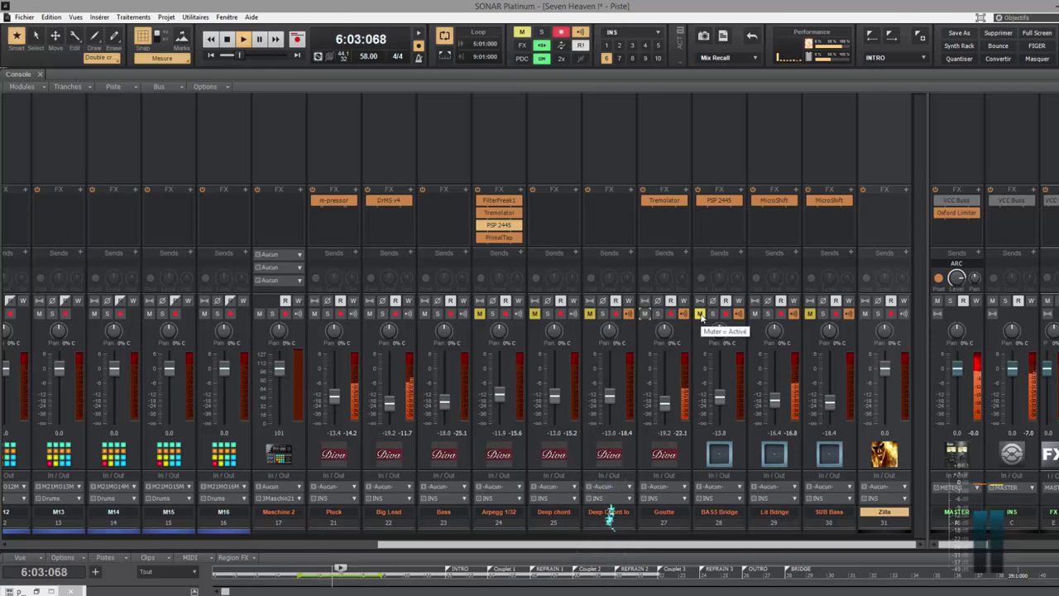
click(700, 316)
click(645, 313)
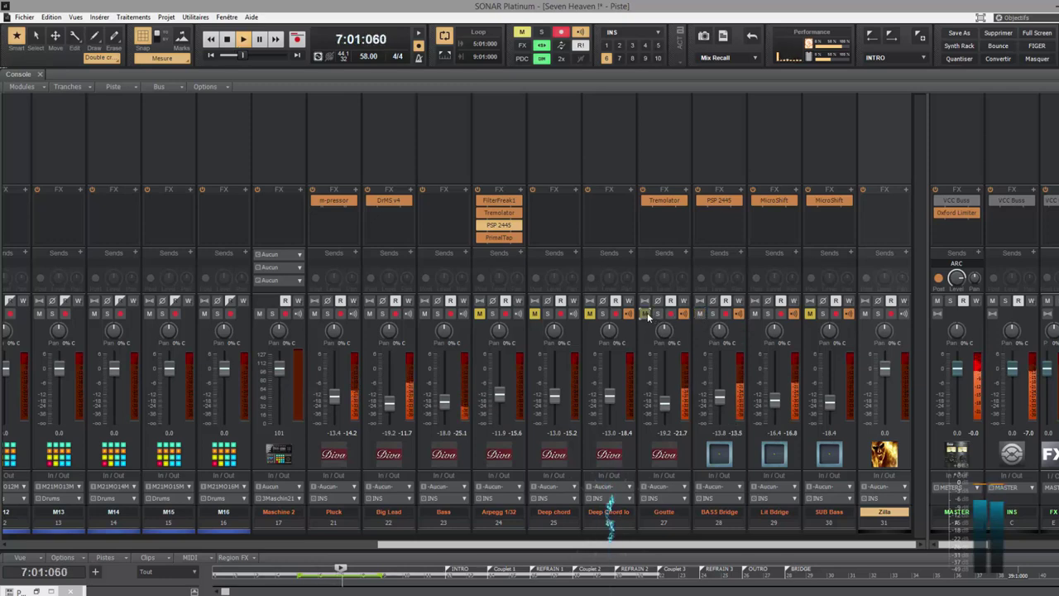
click(713, 314)
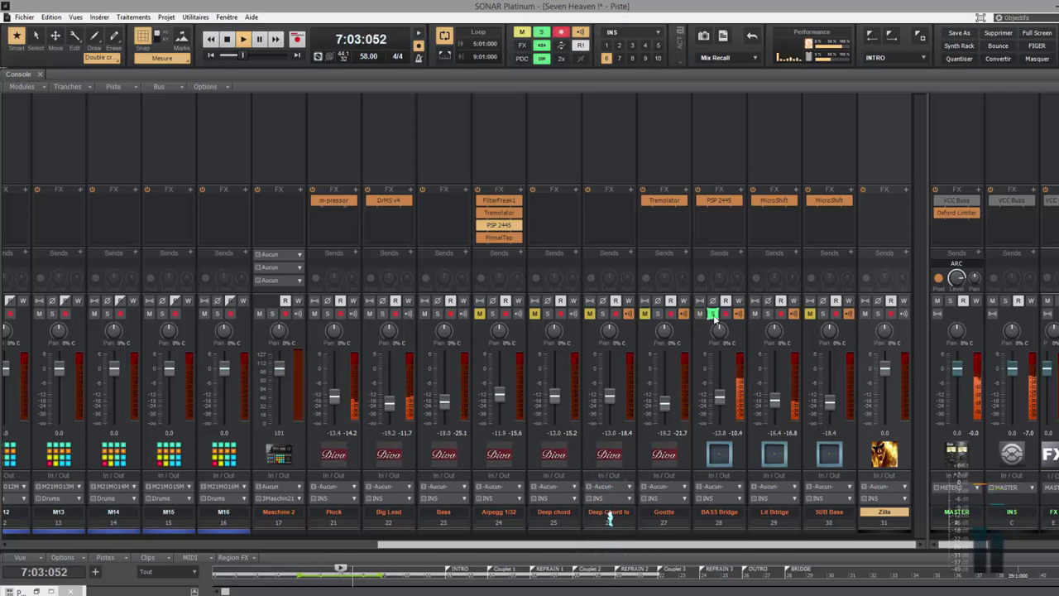
click(713, 314)
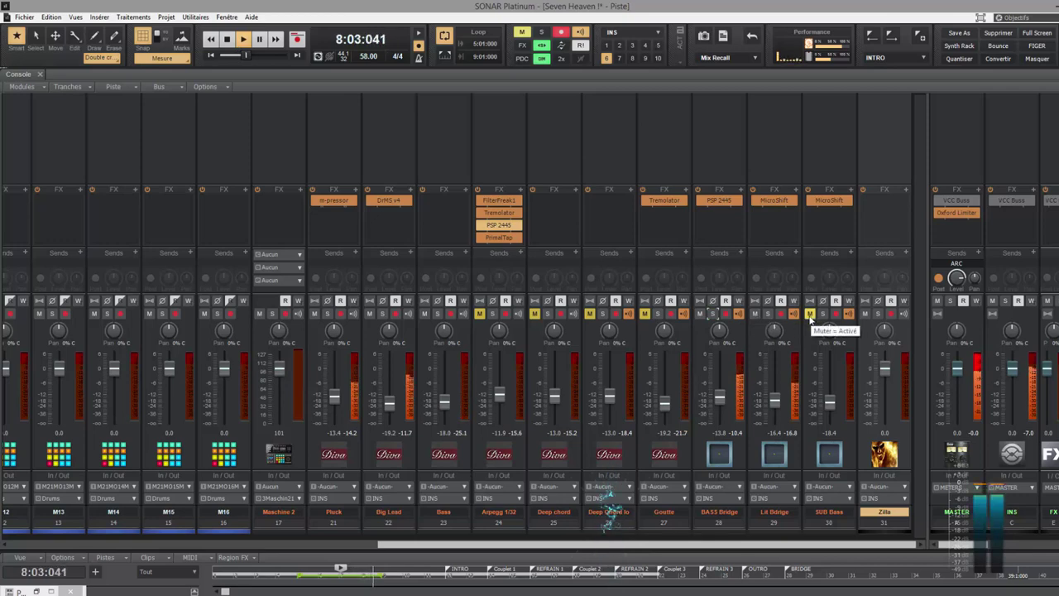
Mute the BASS Bridge and Lil Bridge tracks.
click(701, 315)
click(756, 314)
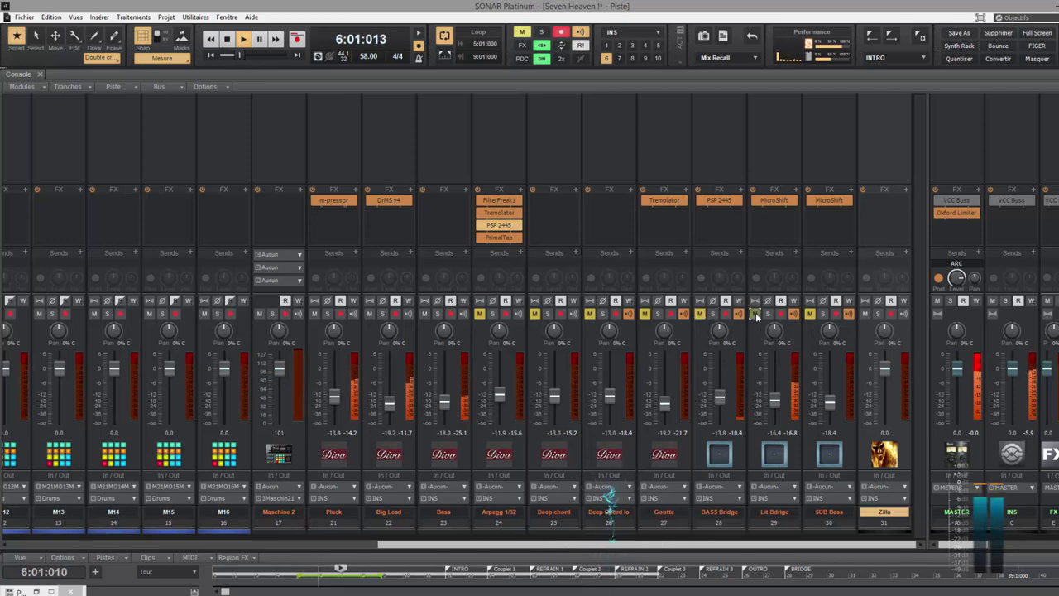
Widen the console's bus section and solo the BEAT bus.
drag(586, 545, 341, 476)
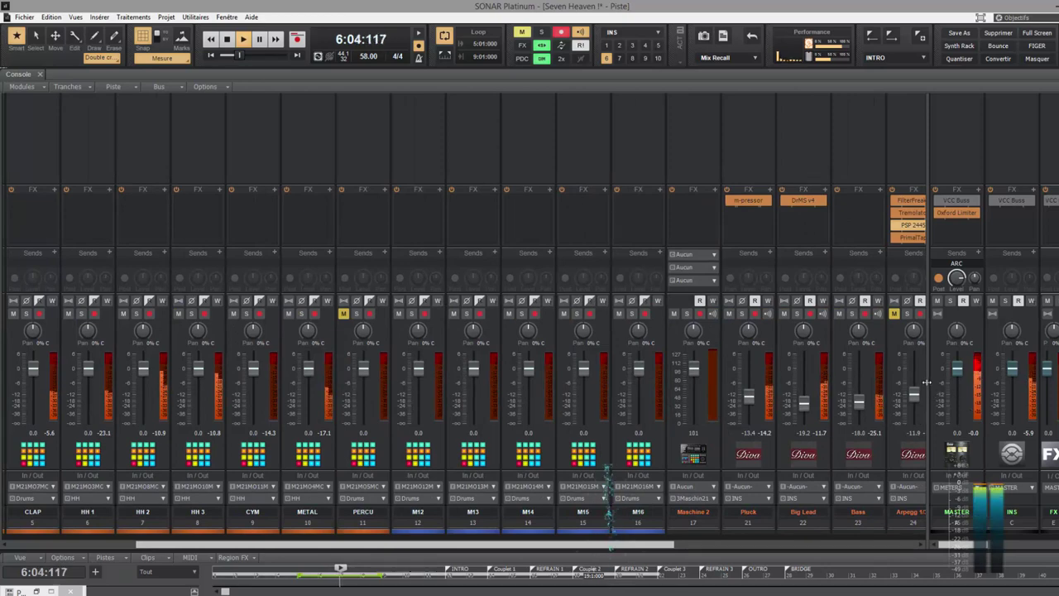
drag(927, 382, 396, 364)
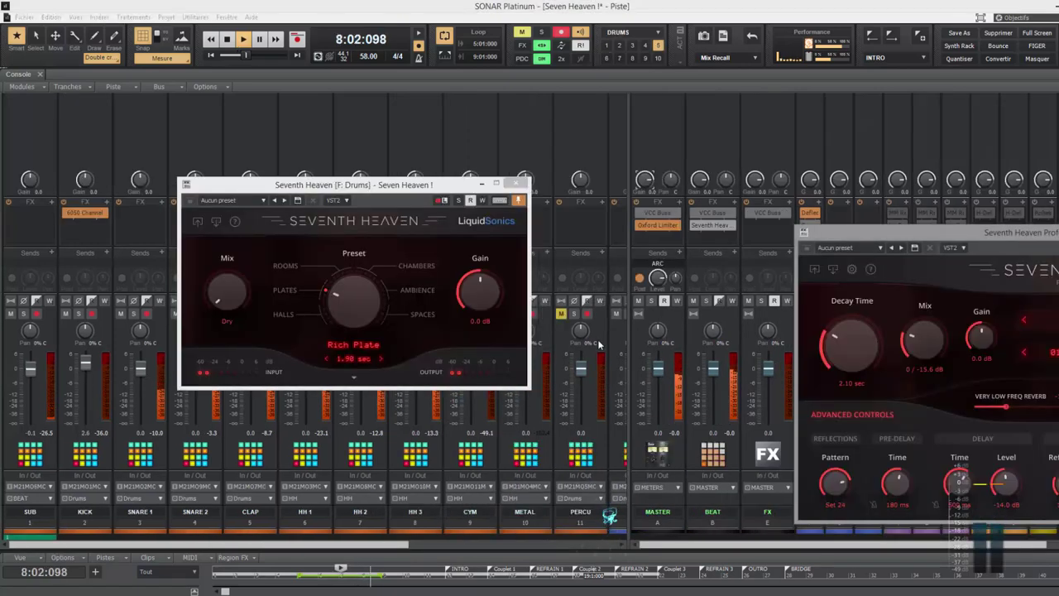
click(706, 302)
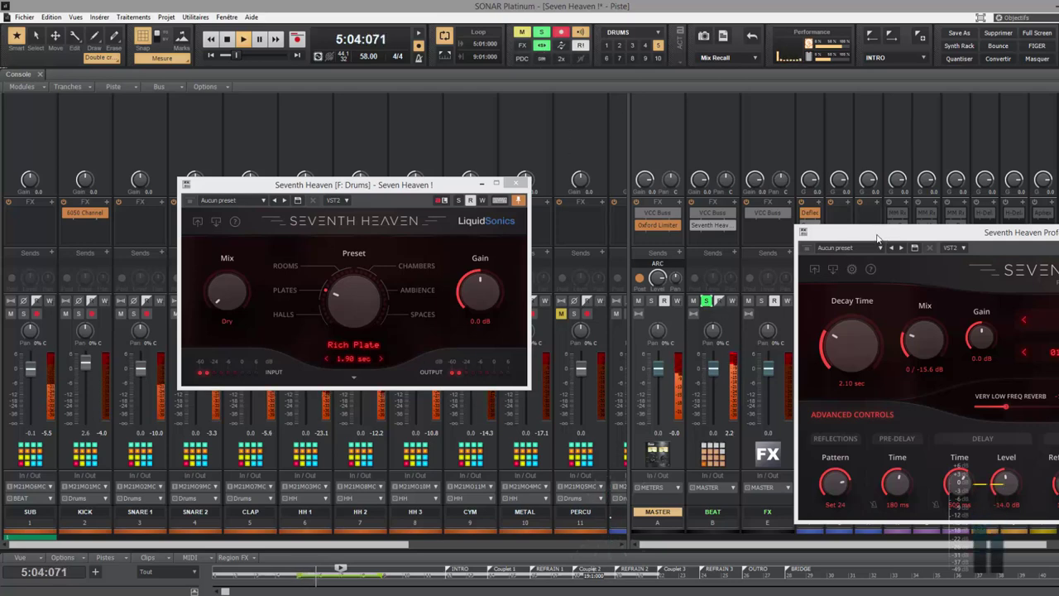
Close the Drums bus's Seventh Heaven window and enable Seventh Heaven Professional on the BEAT bus.
drag(879, 239, 190, 257)
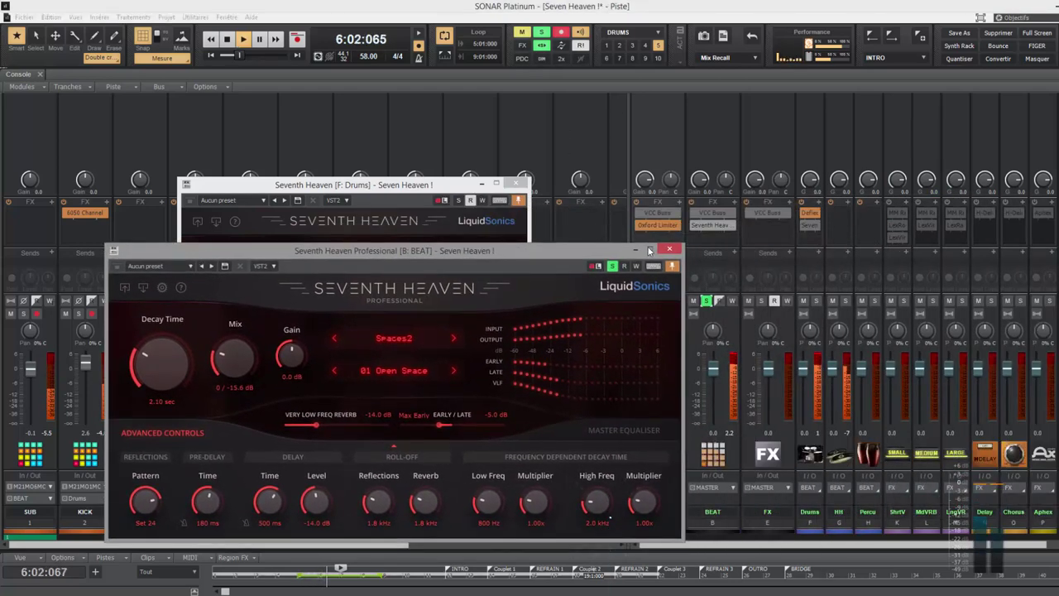
click(516, 184)
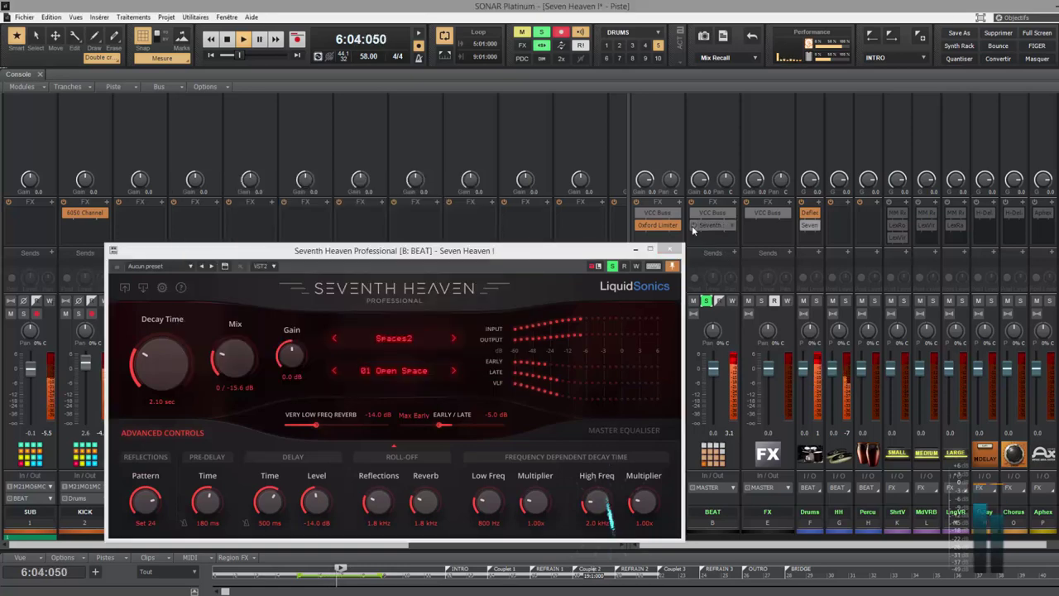
click(693, 226)
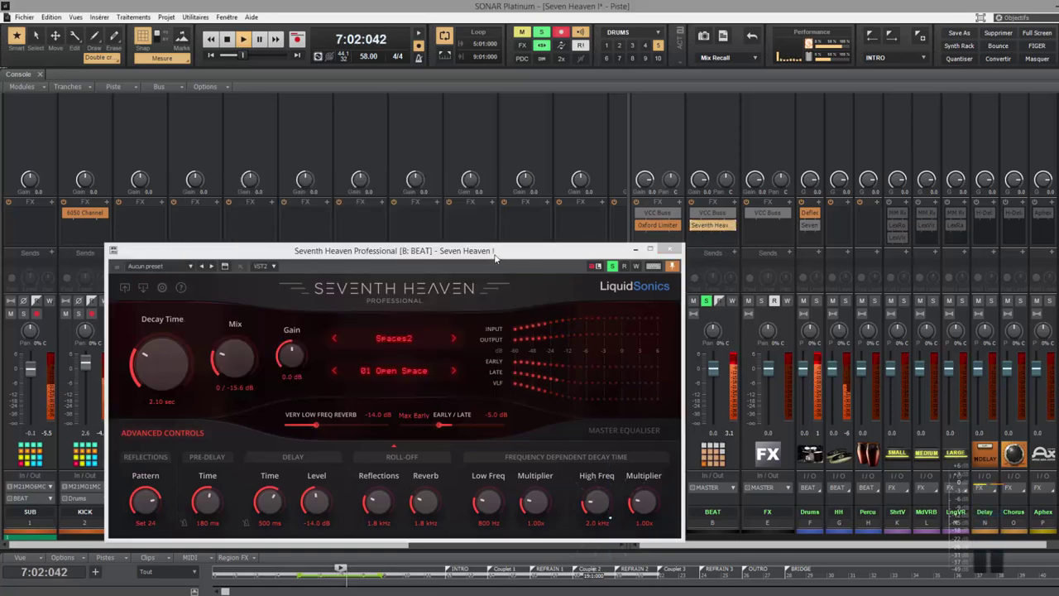
Set the BEAT bus reverb's Mix to fully wet and load the Ambience1 bank.
drag(495, 252, 530, 216)
drag(269, 324, 255, 189)
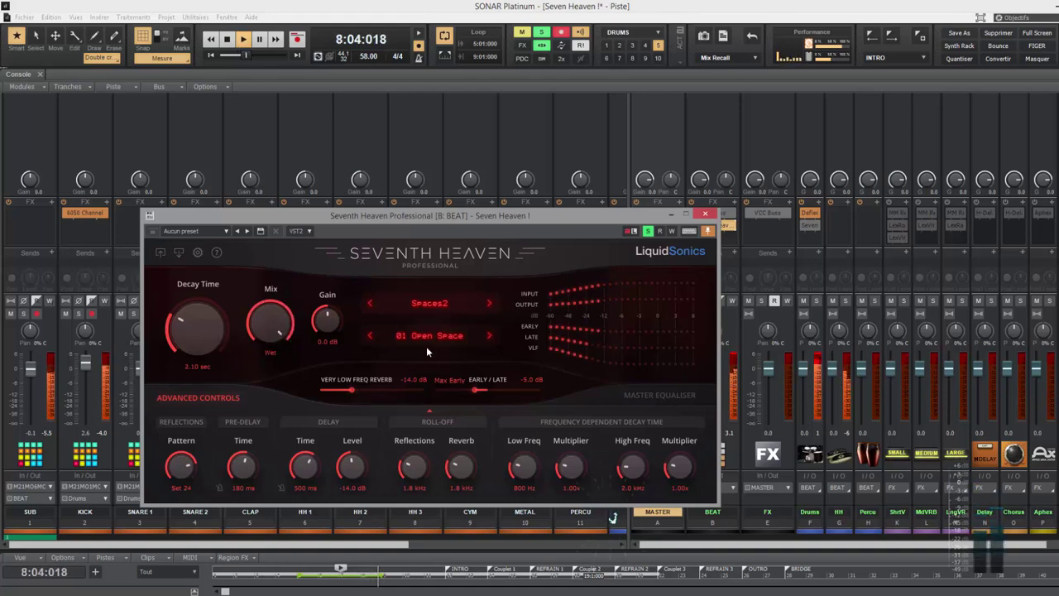
click(437, 306)
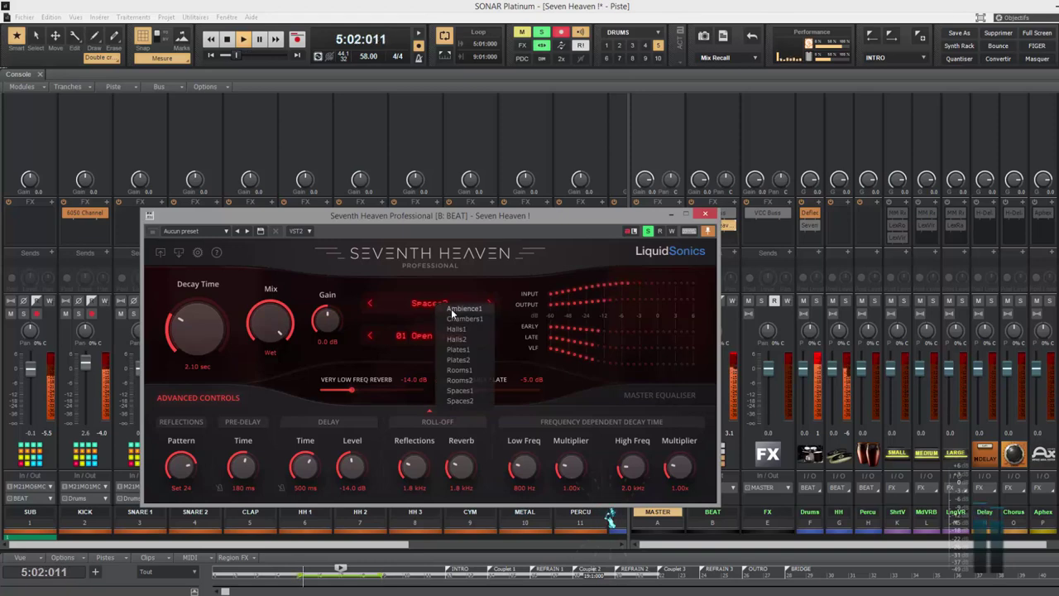
click(451, 310)
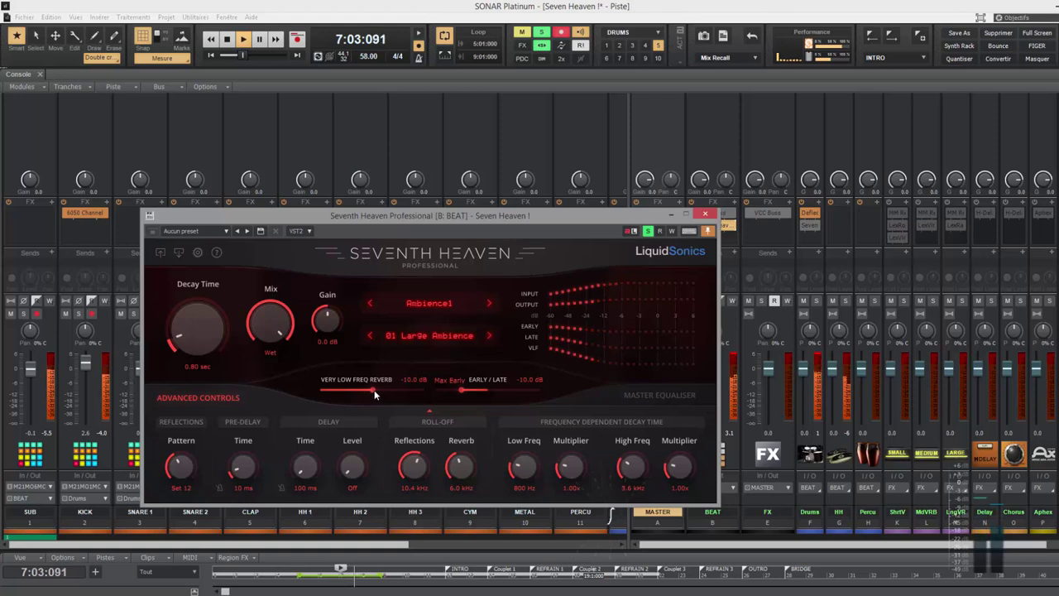
Set Very Low Freq Reverb to -3.7 dB and shift Early/Late towards late, with the early level at -12.2 dB.
drag(375, 395, 406, 405)
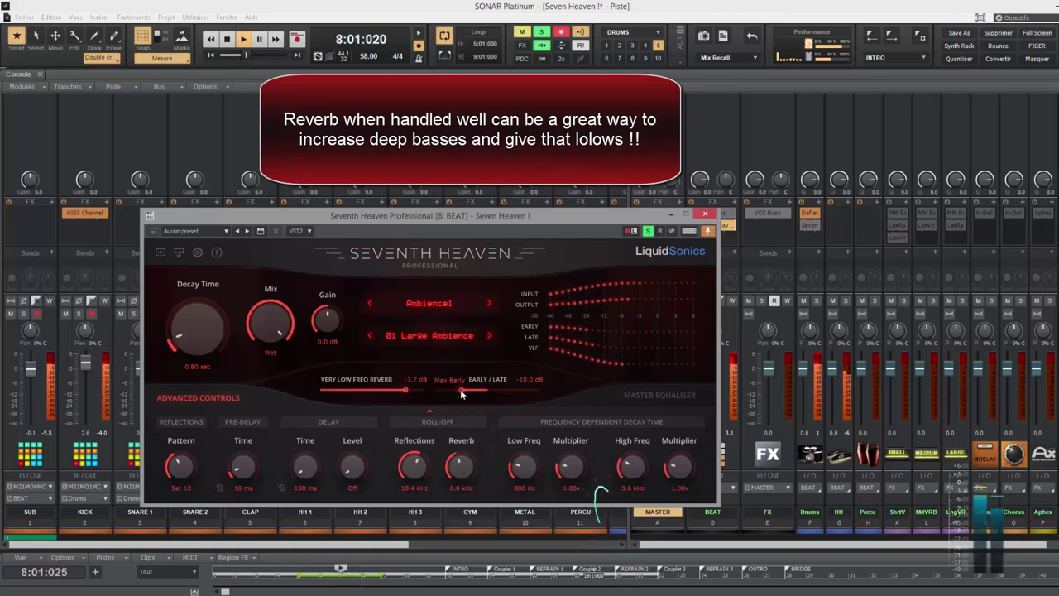
drag(484, 394, 519, 395)
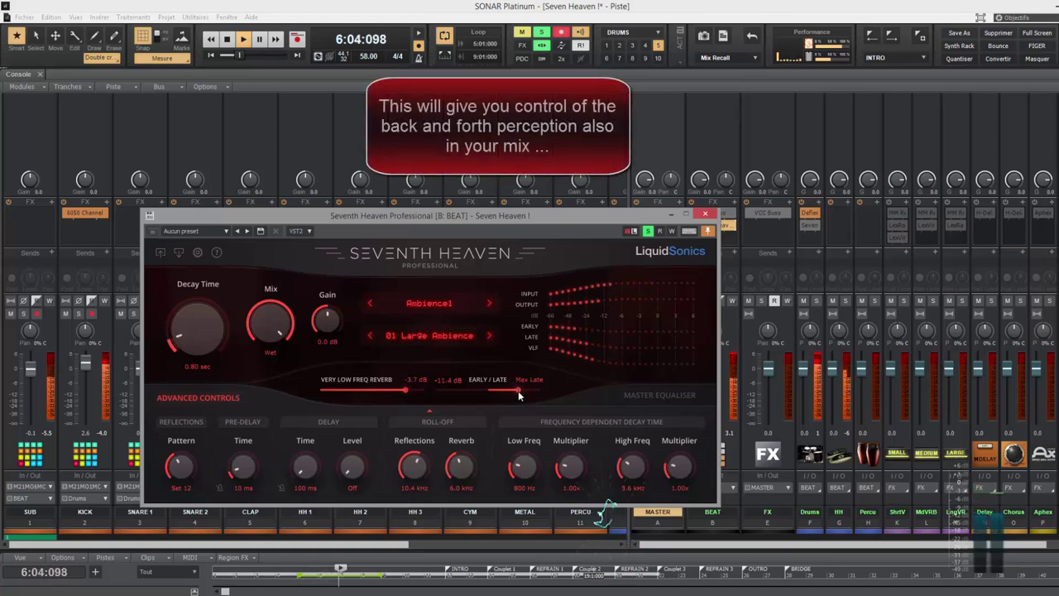
drag(519, 394, 524, 397)
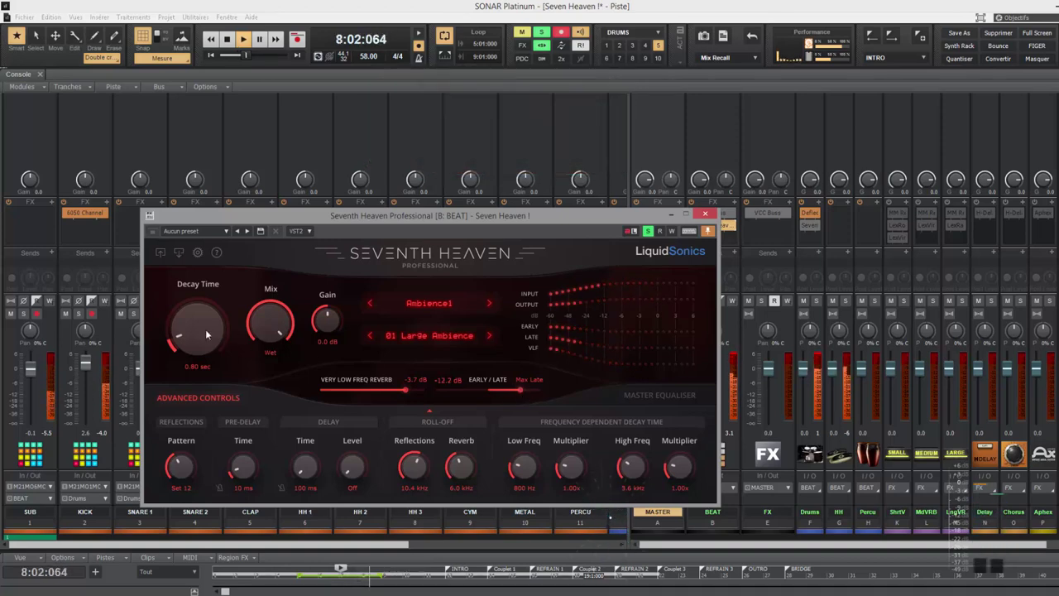
Set the Decay Time to 1.05 sec and bring the Early/Late balance back to an early level of -0.6 dB with Max Late.
drag(196, 328, 198, 321)
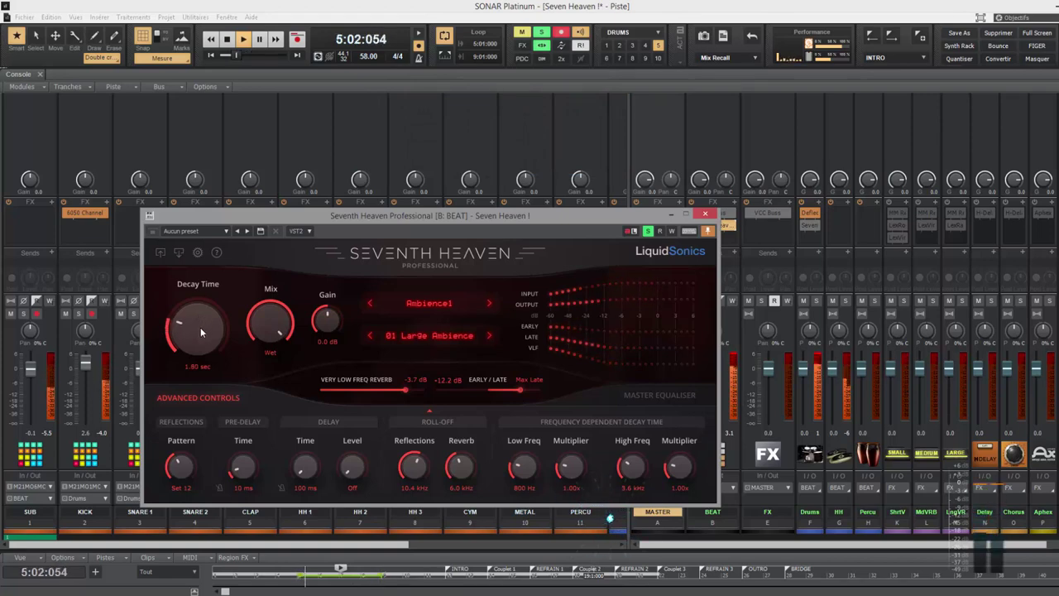
scroll(200, 328, down, 4)
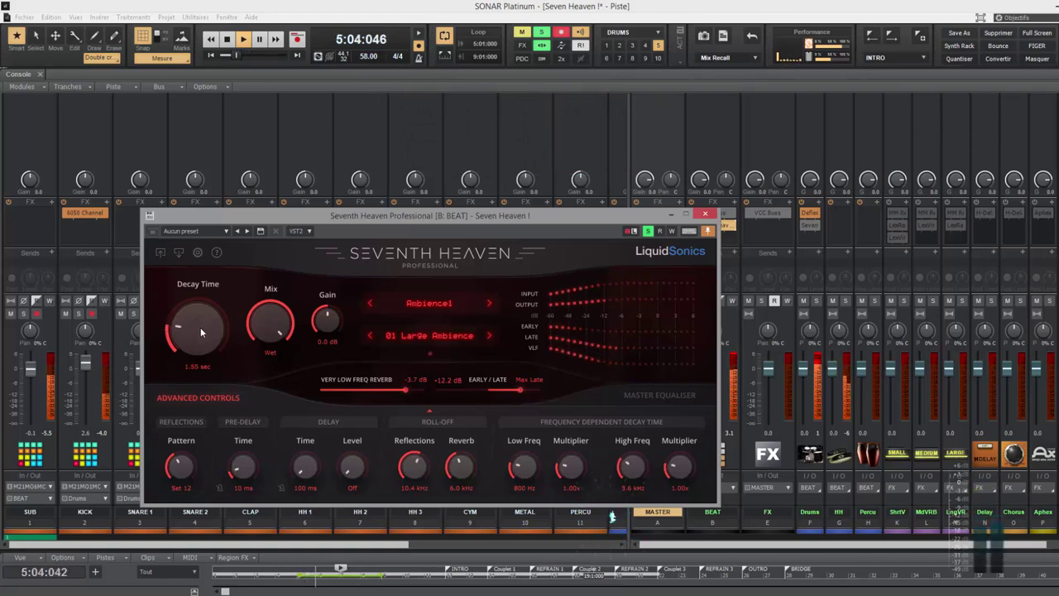
scroll(200, 327, down, 4)
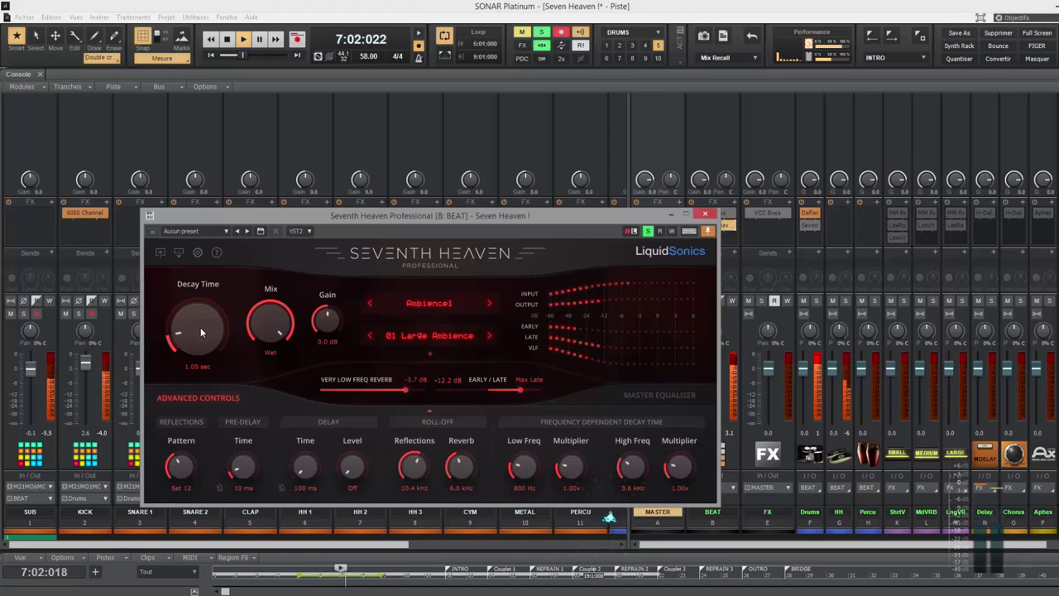
drag(517, 389, 490, 396)
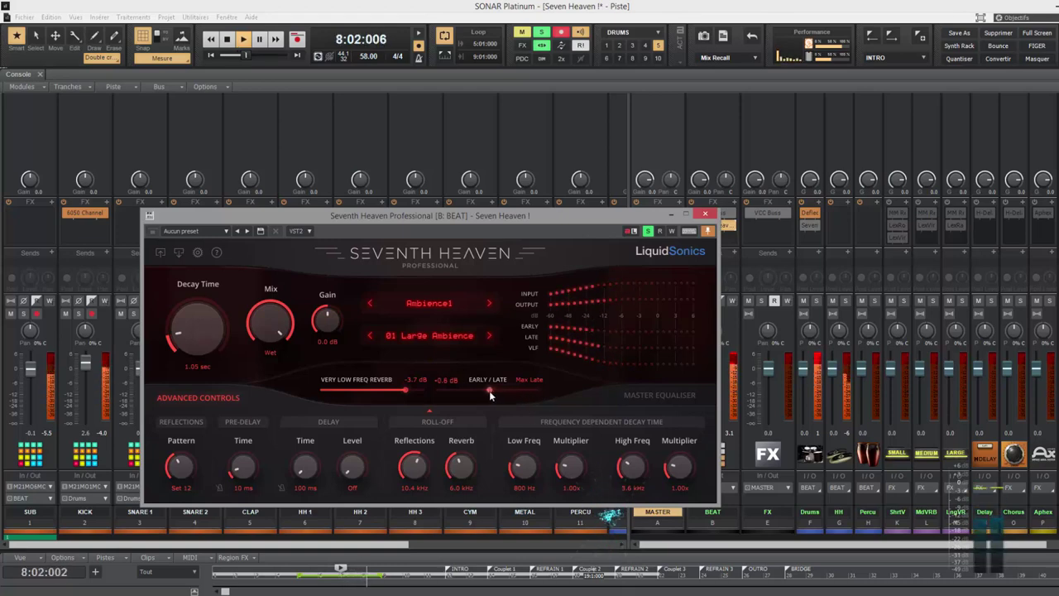
Look briefly at the Master Equaliser, return to the Advanced Controls and raise the Reflections Pattern to a higher set.
click(648, 396)
click(203, 396)
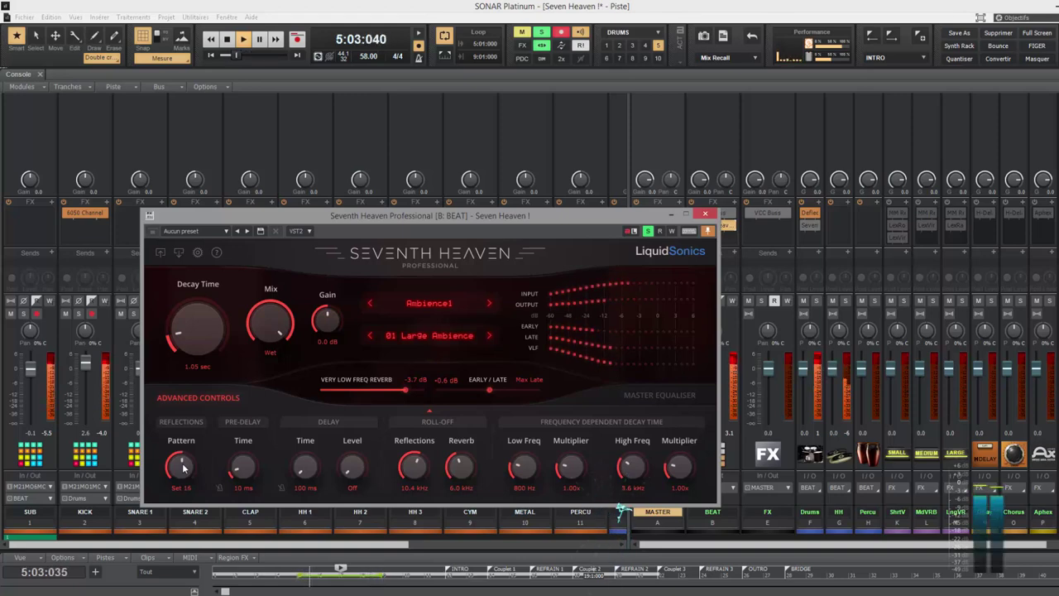
scroll(184, 468, up, 1)
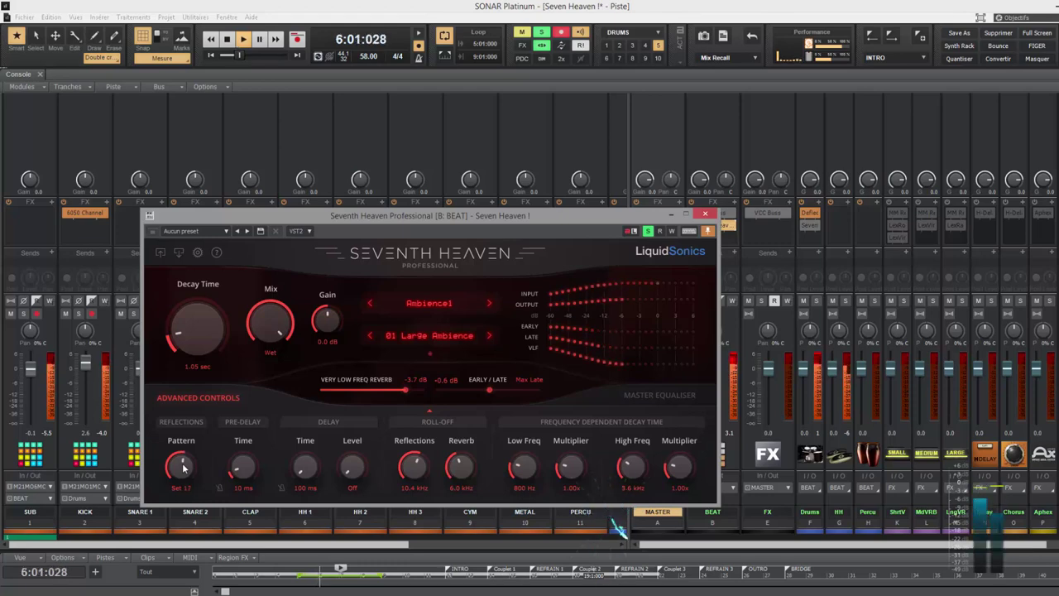
scroll(184, 468, up, 1)
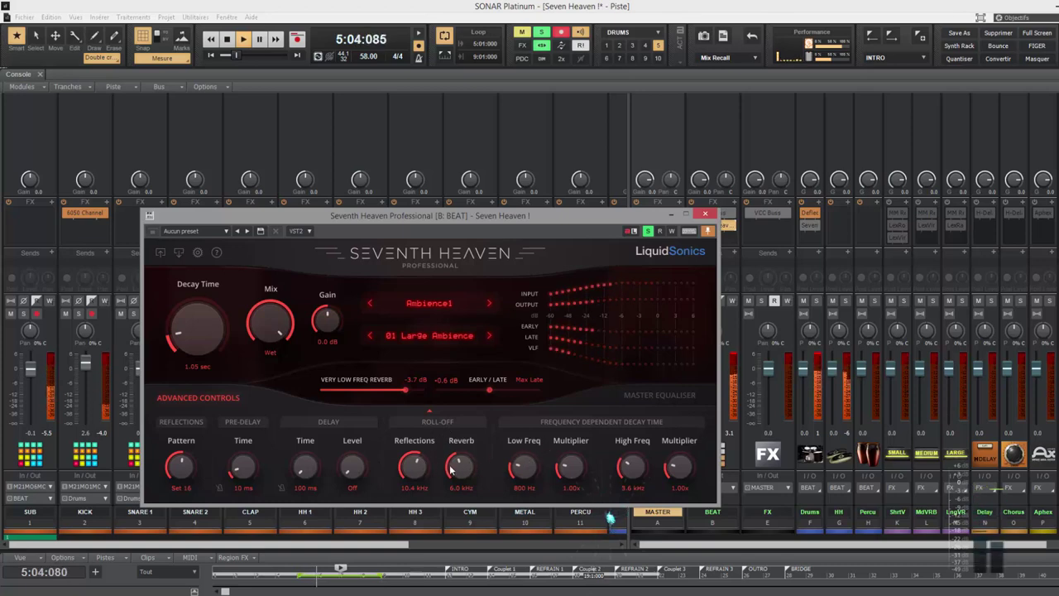
Lower the Reflections roll-off frequency to 2.4 kHz.
scroll(416, 472, down, 3)
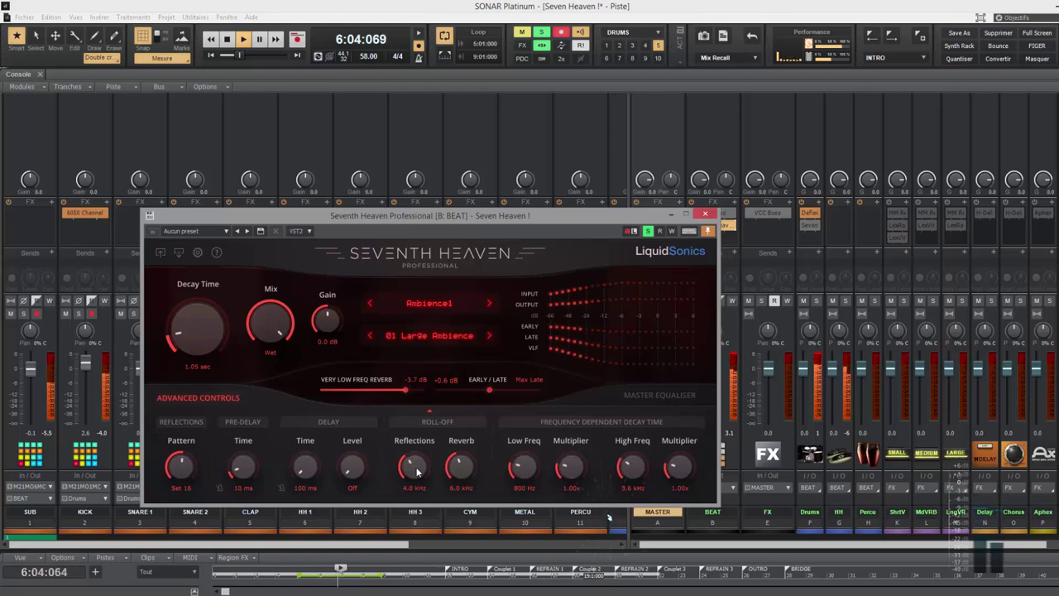
scroll(416, 471, down, 3)
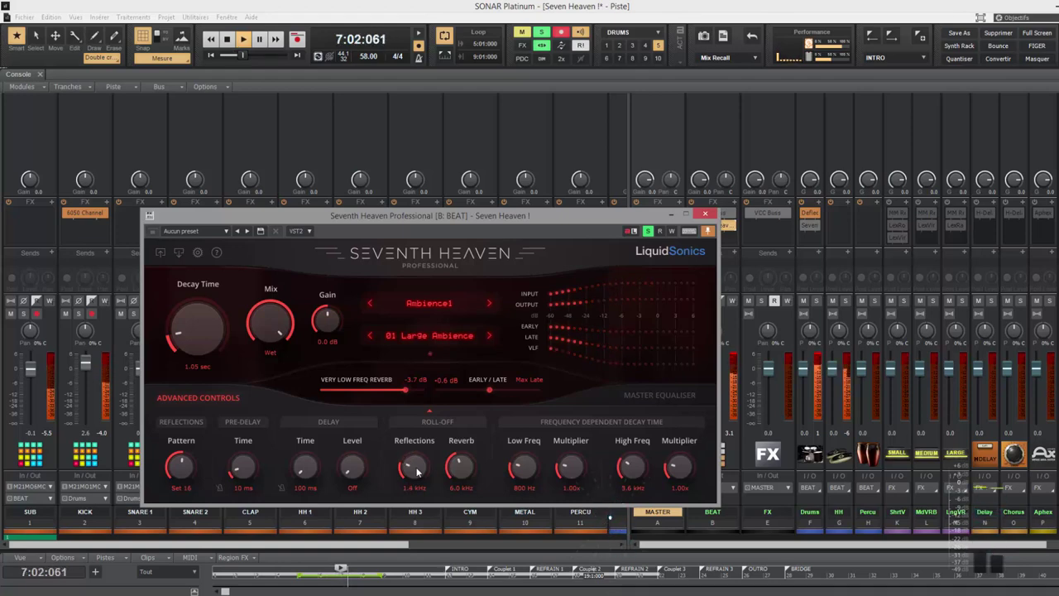
scroll(417, 472, down, 1)
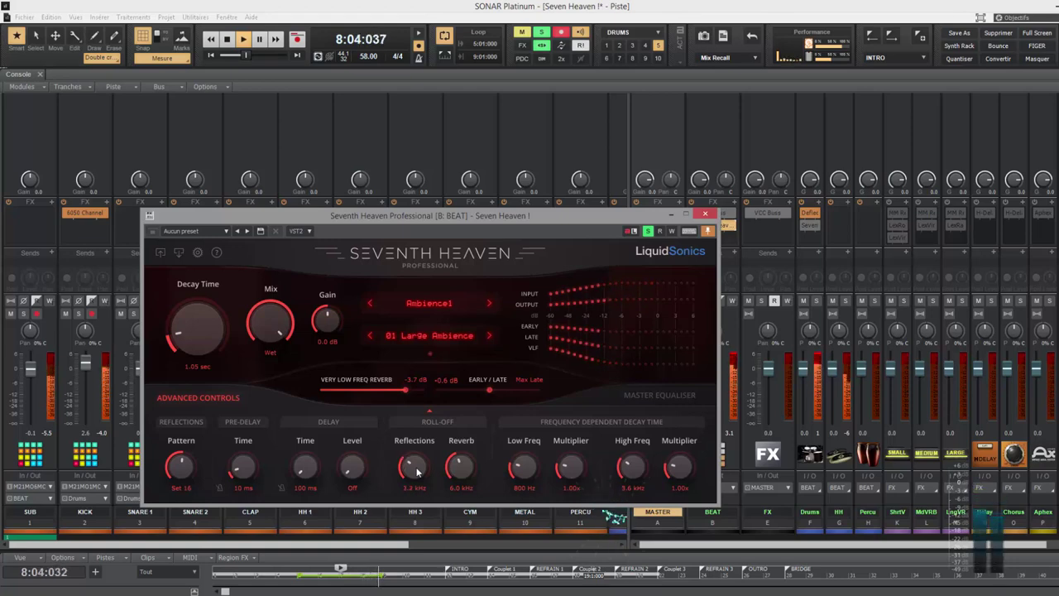
scroll(417, 472, down, 3)
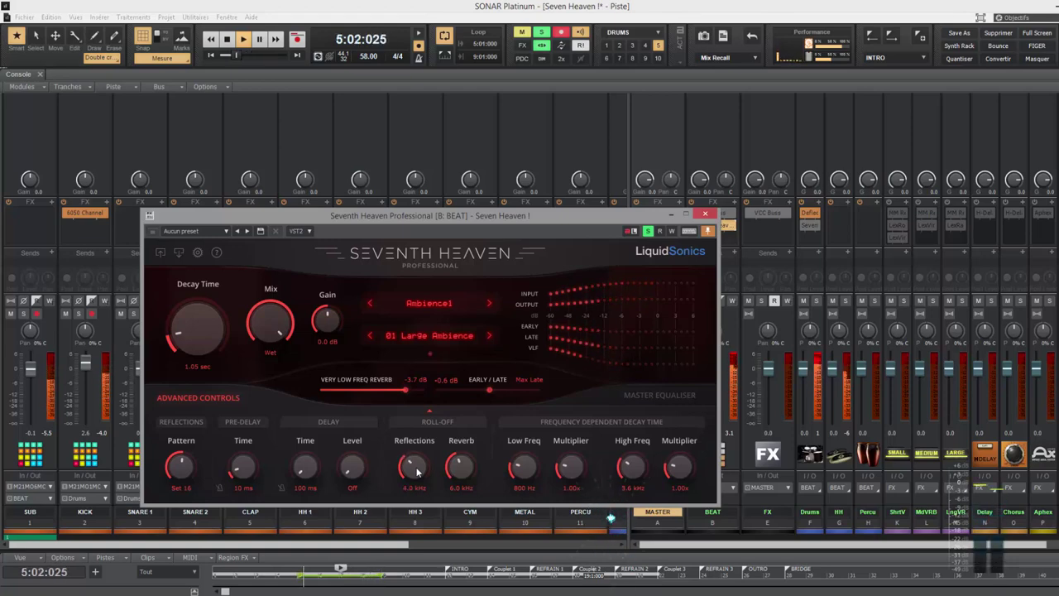
scroll(417, 473, down, 2)
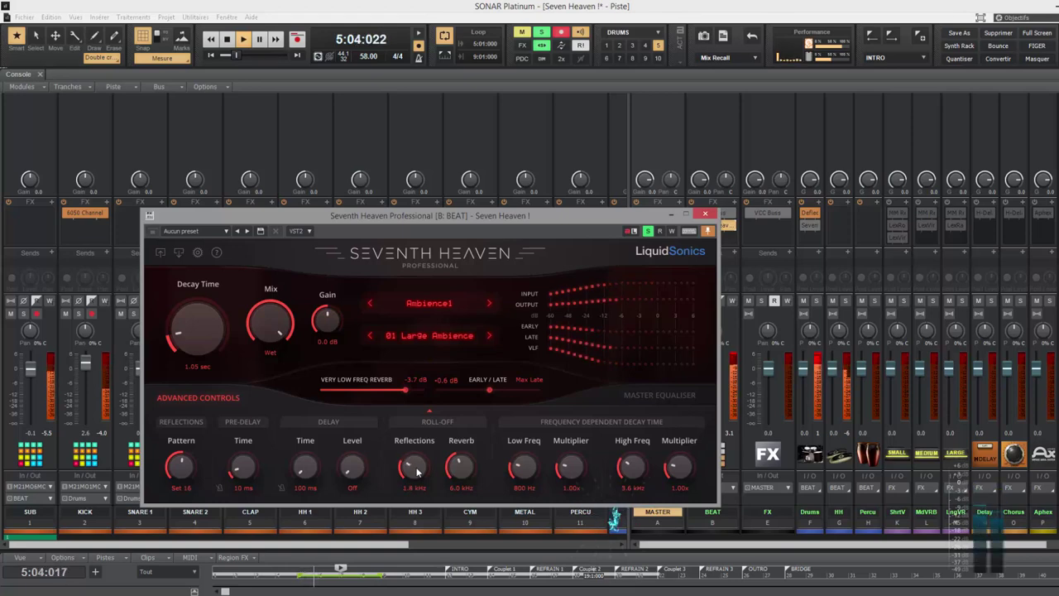
scroll(415, 465, up, 1)
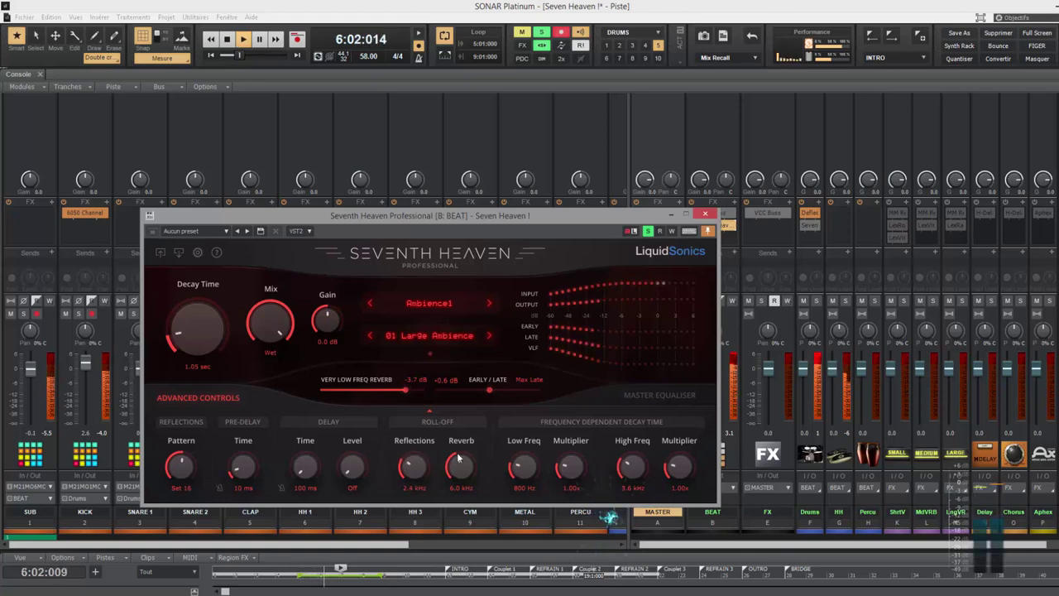
Enable the Lo Cut filter in the Master Equaliser and set its frequency to 24 Hz.
click(621, 396)
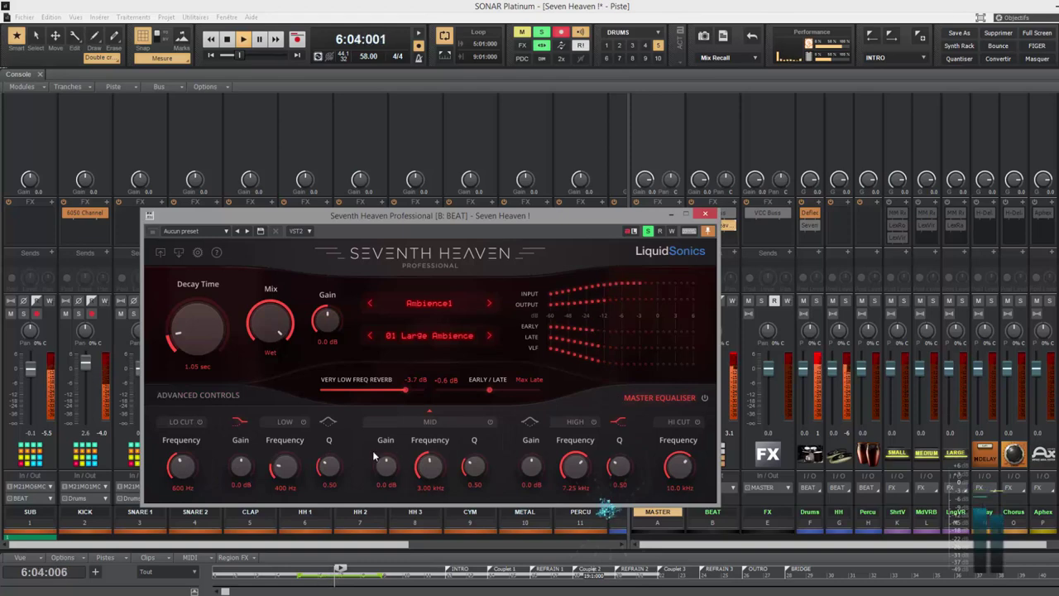
click(200, 422)
drag(182, 465, 187, 474)
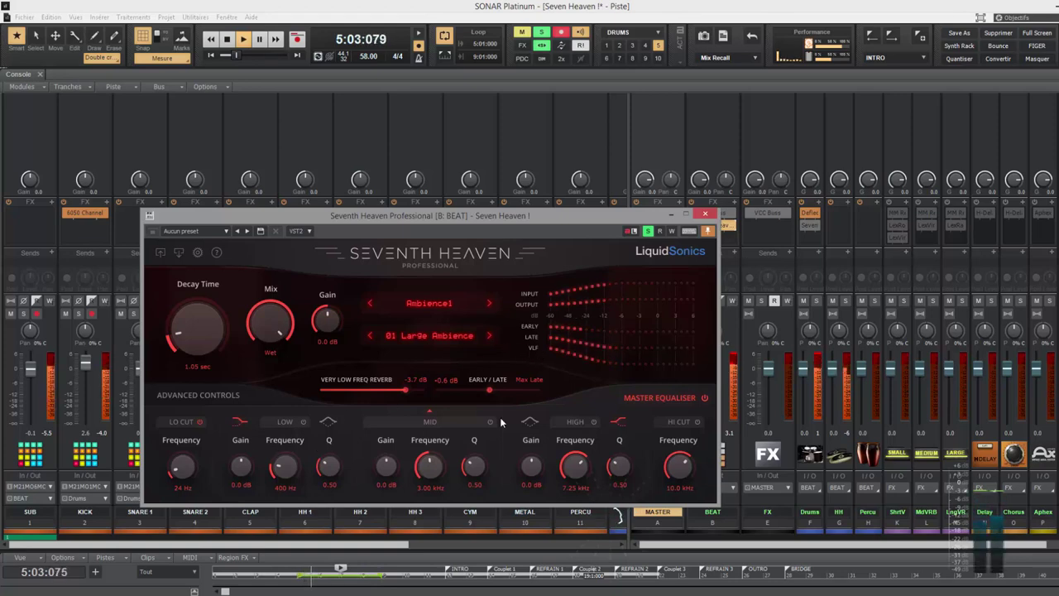
Set the reverb's Mix to 0 / -23.7 dB and bypass Seventh Heaven Professional on the BEAT bus.
drag(273, 339, 277, 329)
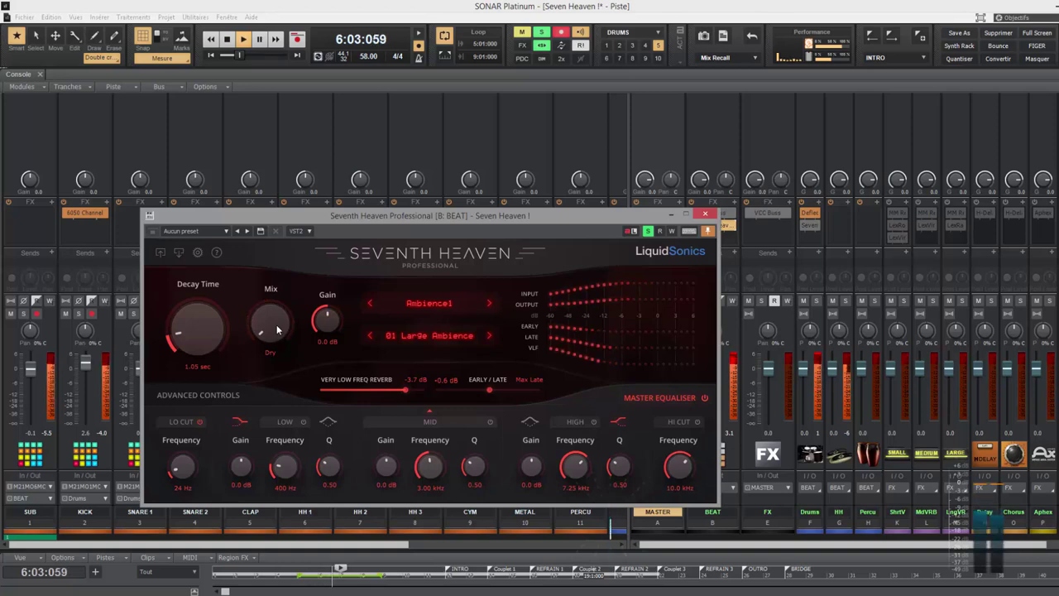
scroll(277, 329, up, 2)
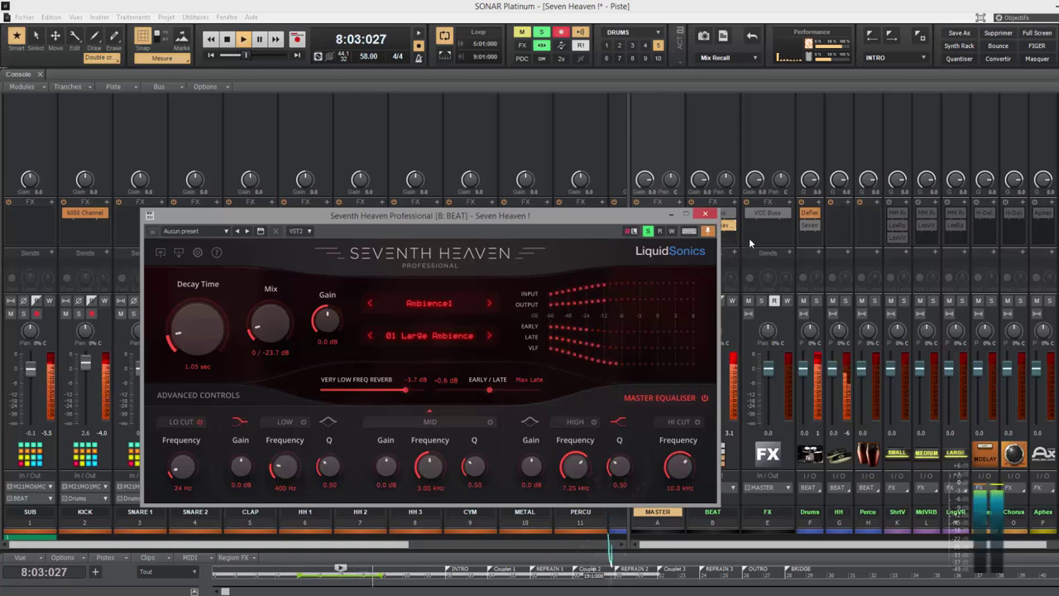
drag(555, 217, 430, 215)
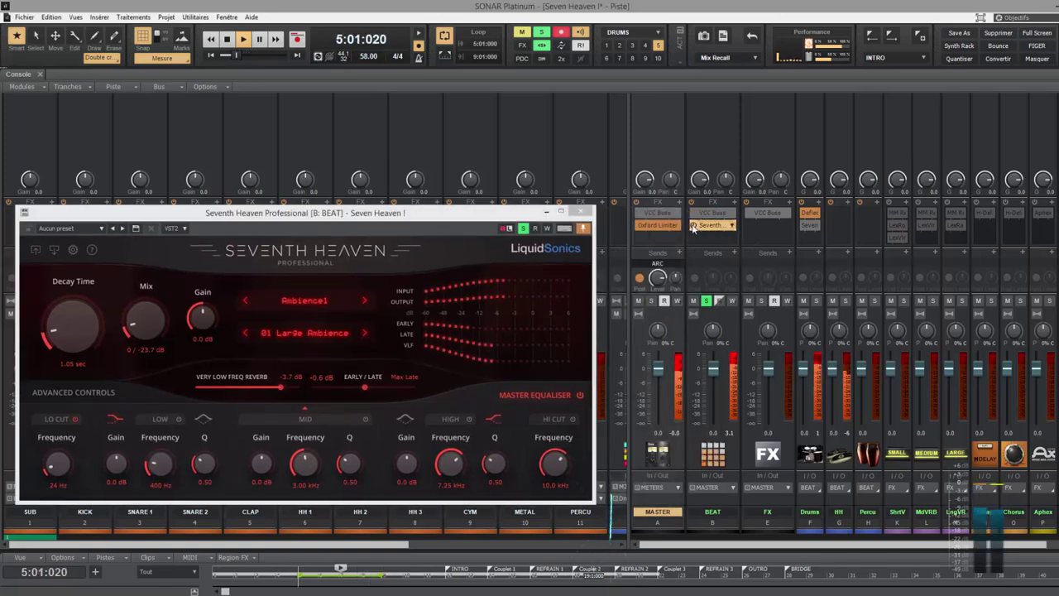
click(694, 226)
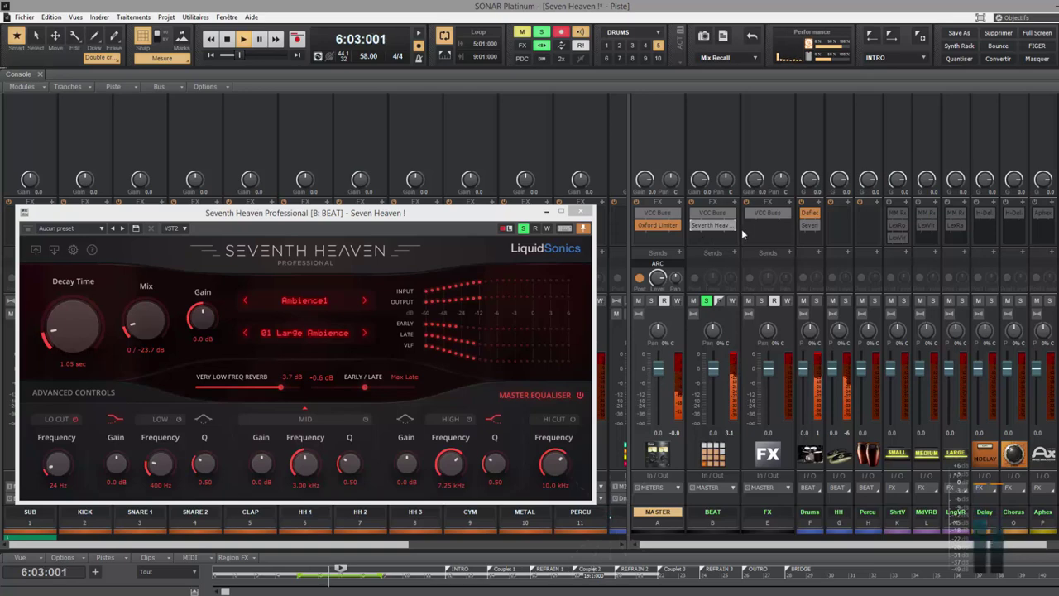
Check the Drums bus's Deflector compressor and re-enable Seventh Heaven Professional on the BEAT bus.
click(813, 217)
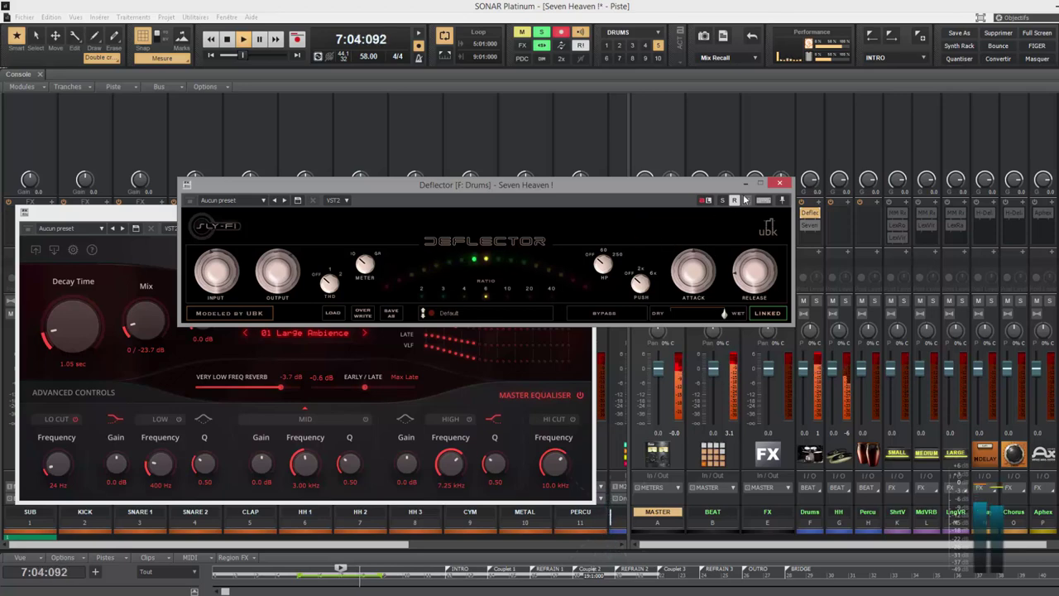
click(780, 182)
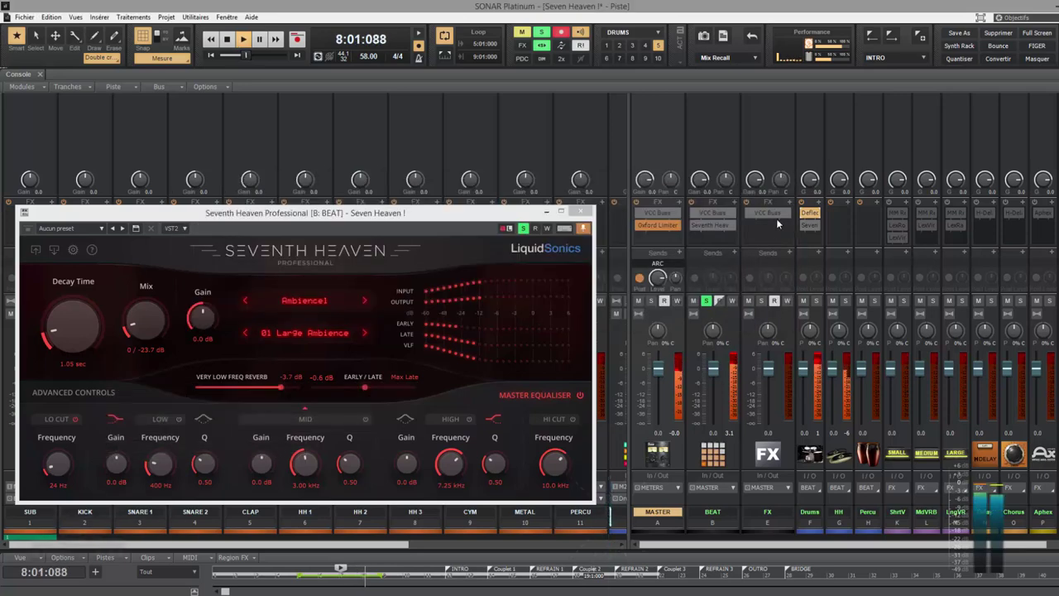
click(695, 229)
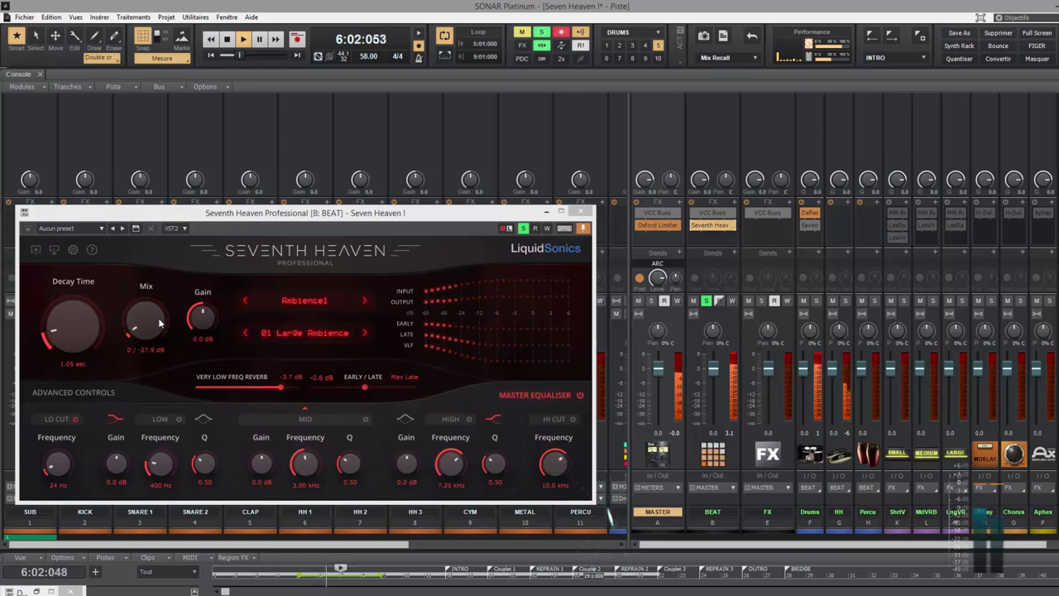
Set the BEAT bus reverb's Mix to 0 / -2.5 dB and load the 11 Small Wooden preset from the Rooms1 bank.
drag(373, 209, 379, 236)
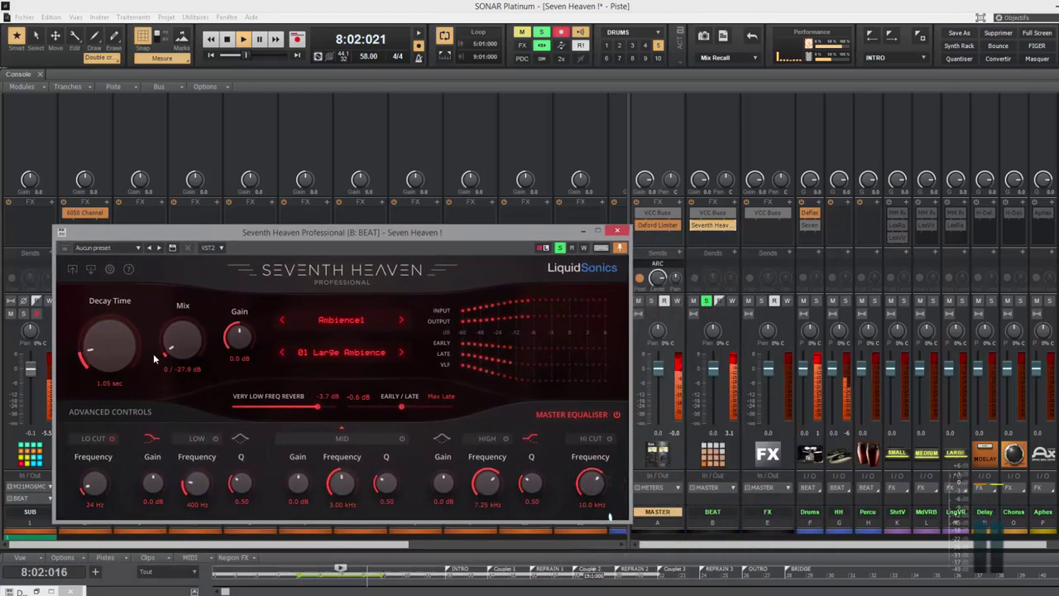
drag(182, 363, 183, 351)
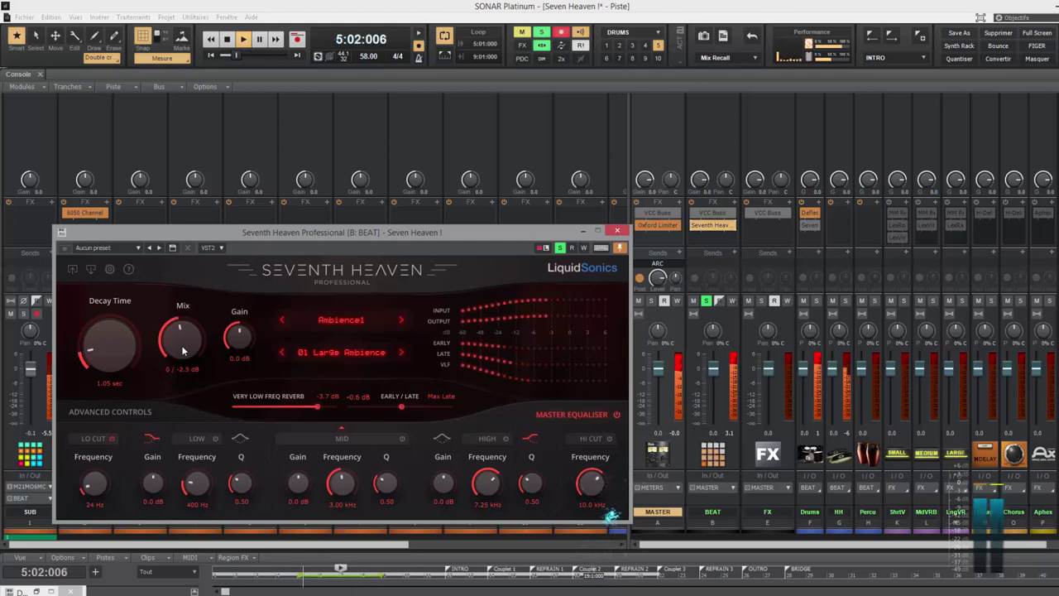
click(341, 323)
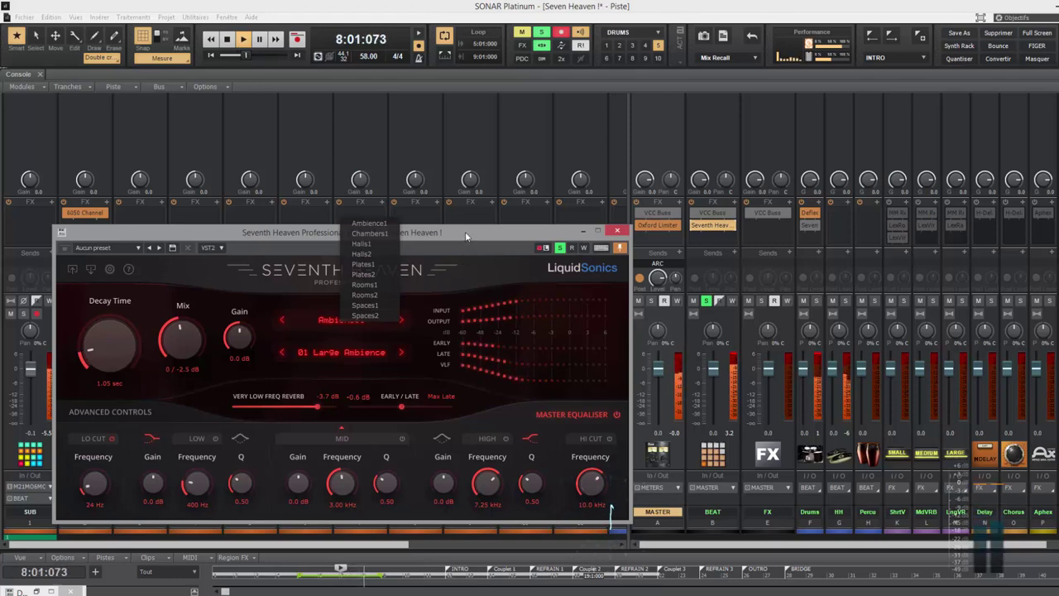
click(372, 285)
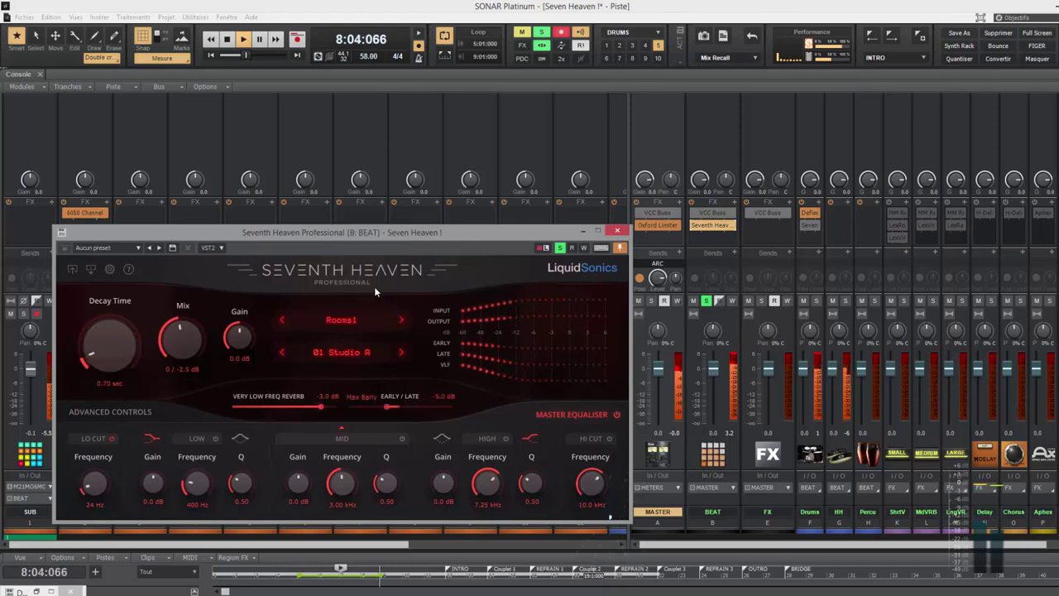
click(349, 354)
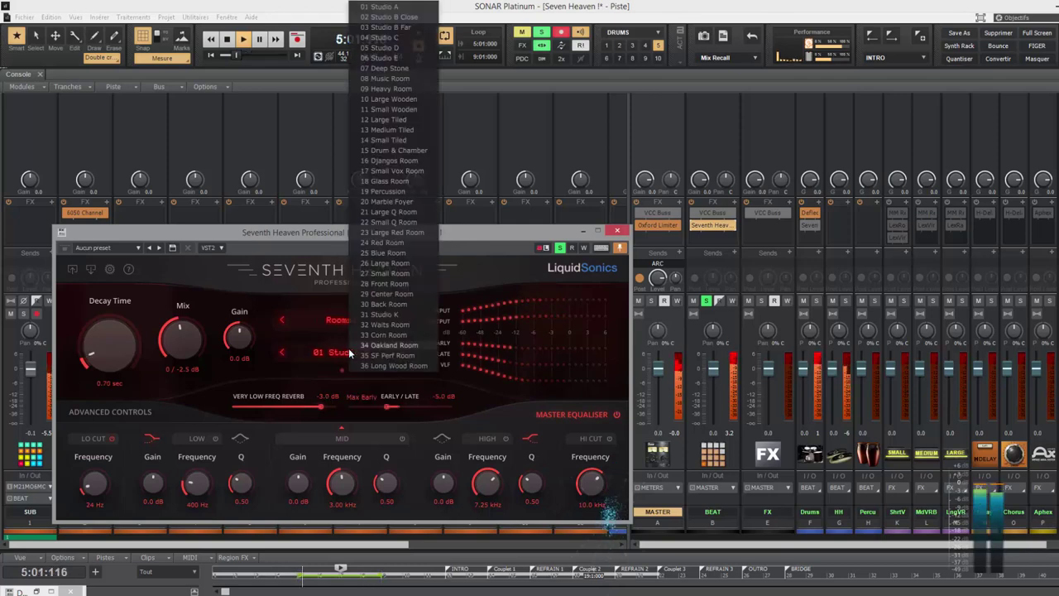
click(398, 108)
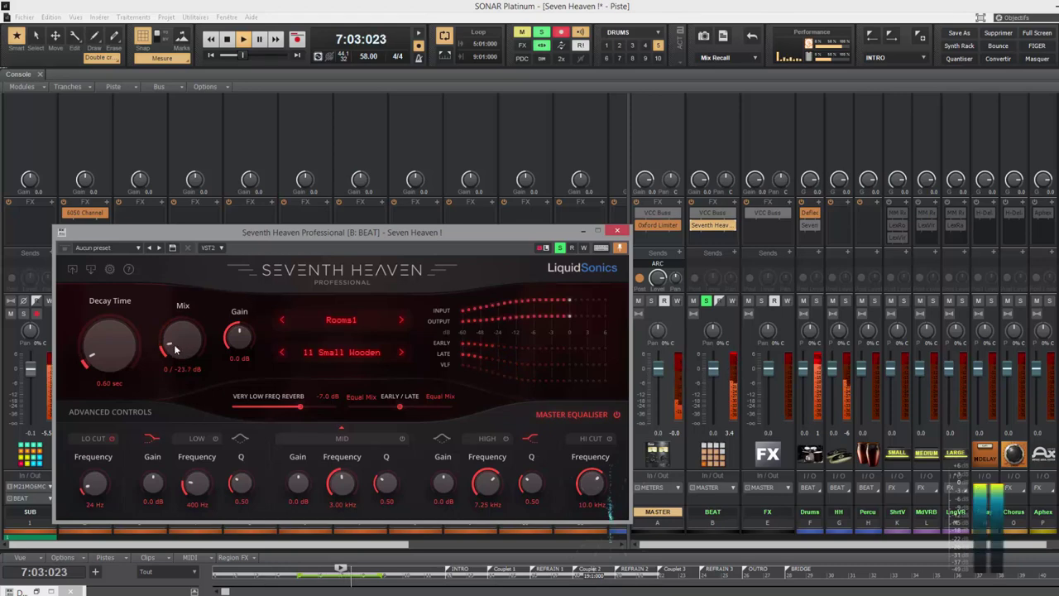
Set the reverb's Mix fully to Dry and solo the CLAP track.
drag(174, 347, 171, 397)
drag(470, 234, 920, 286)
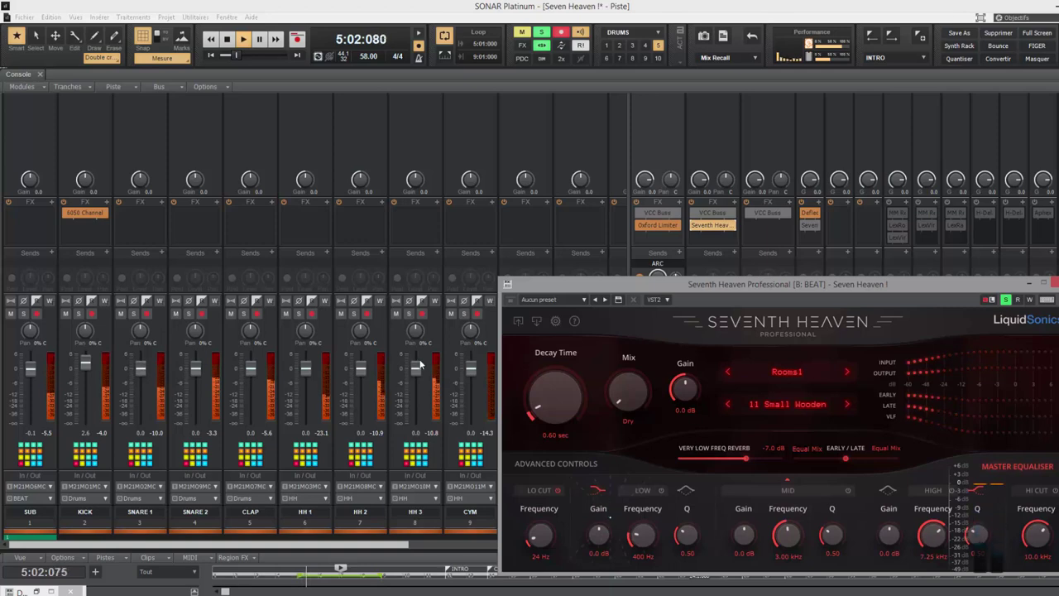
click(245, 314)
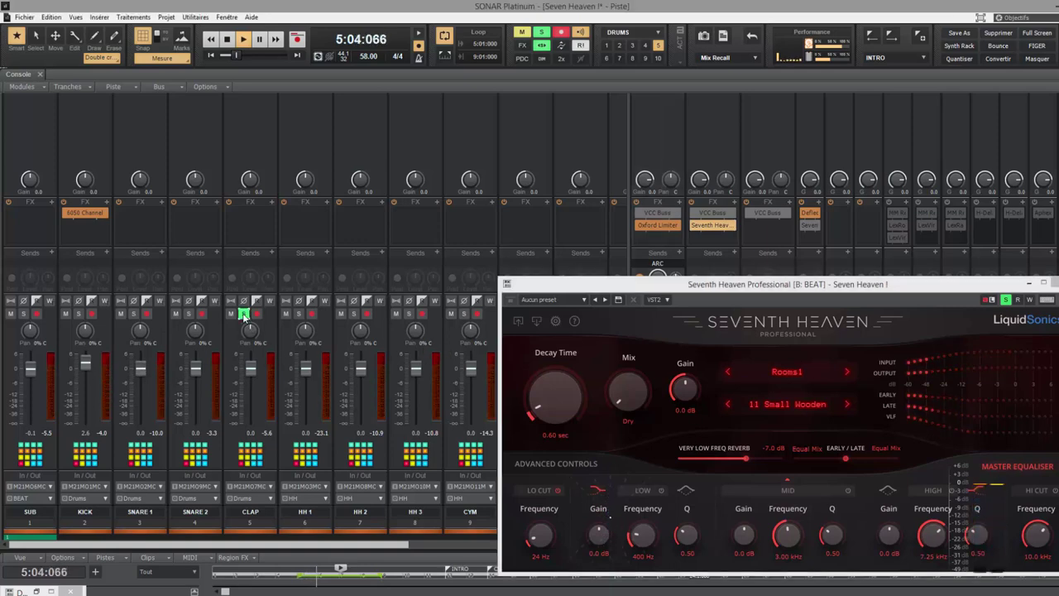
Insert the stereo SSL Channel effect on the CLAP track, then close its plug-in window.
click(273, 204)
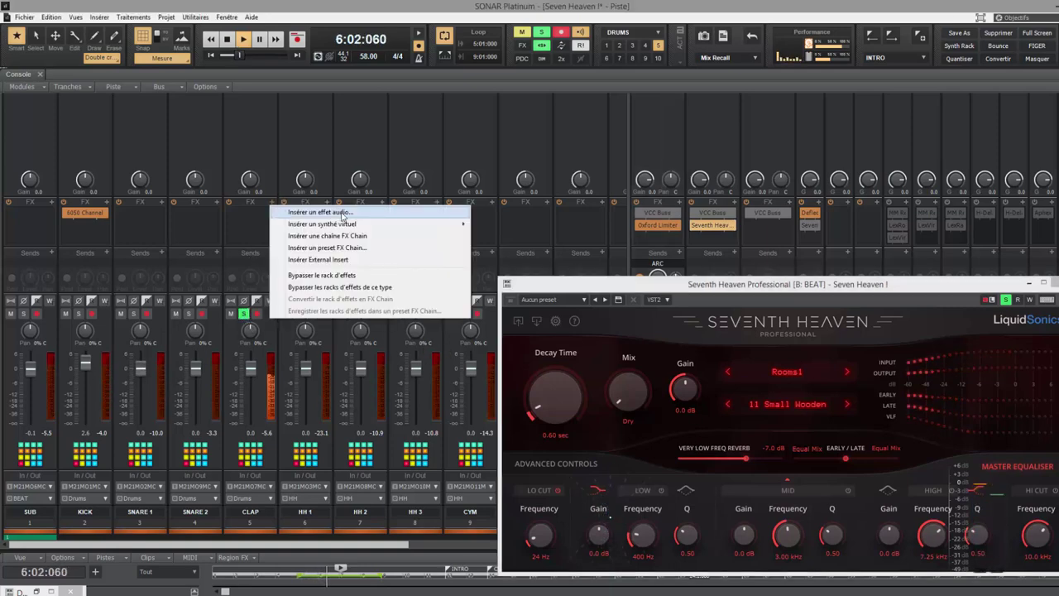
click(327, 209)
mouse_move(315, 235)
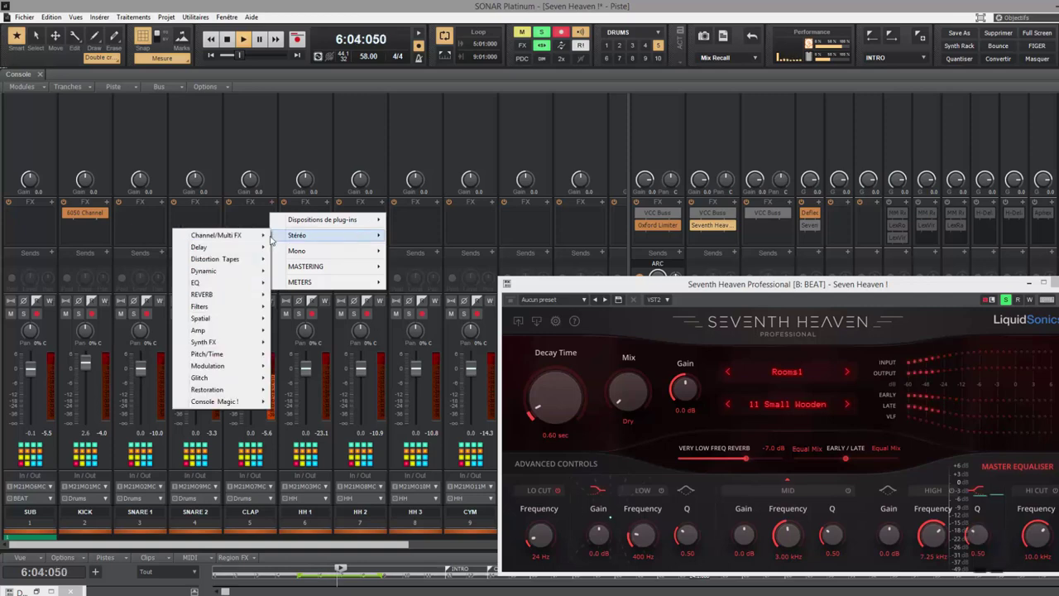
mouse_move(217, 235)
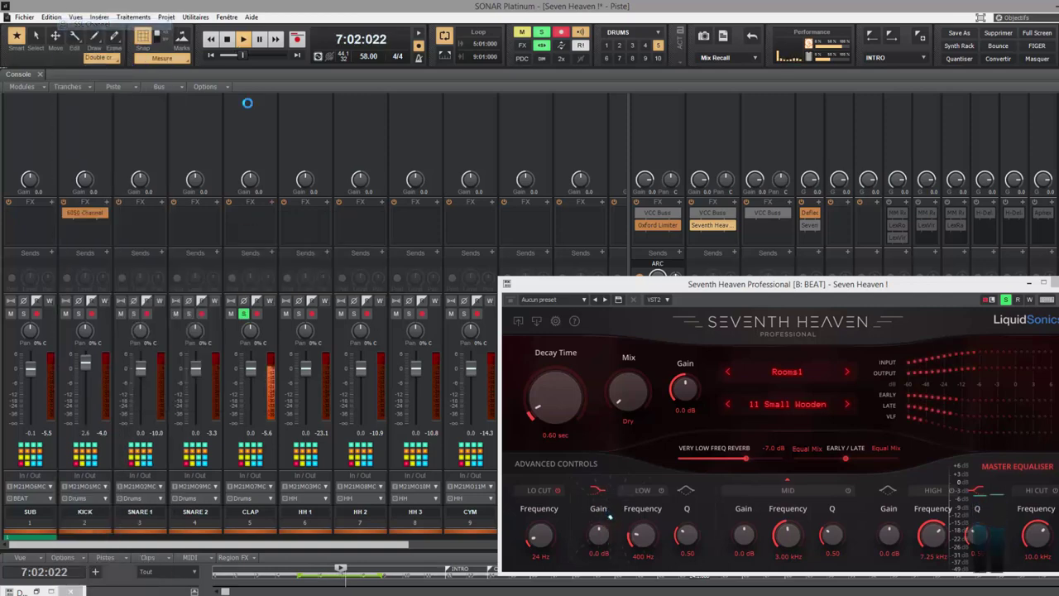
click(98, 47)
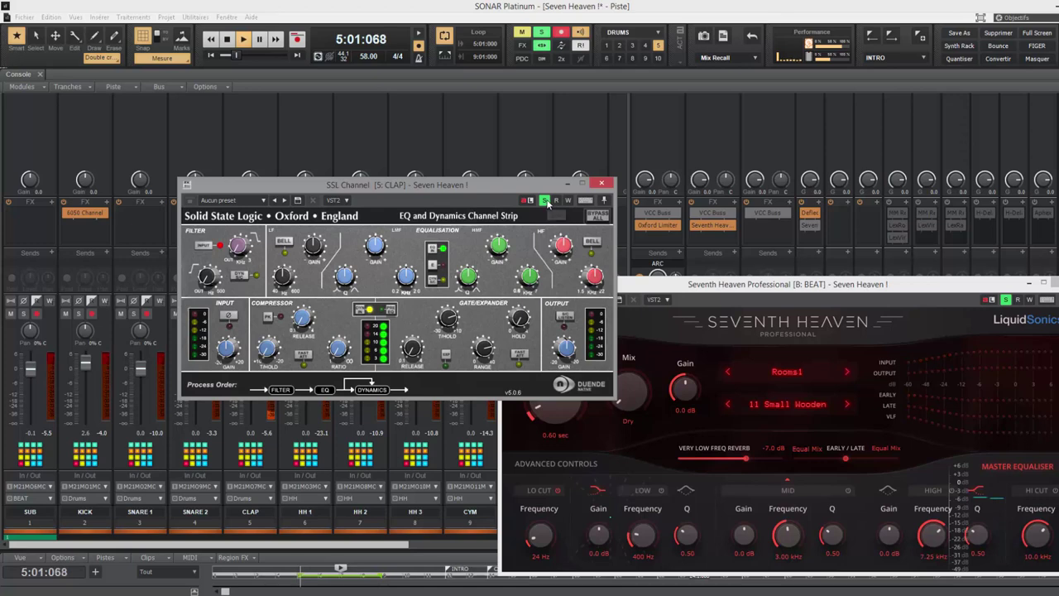
click(602, 183)
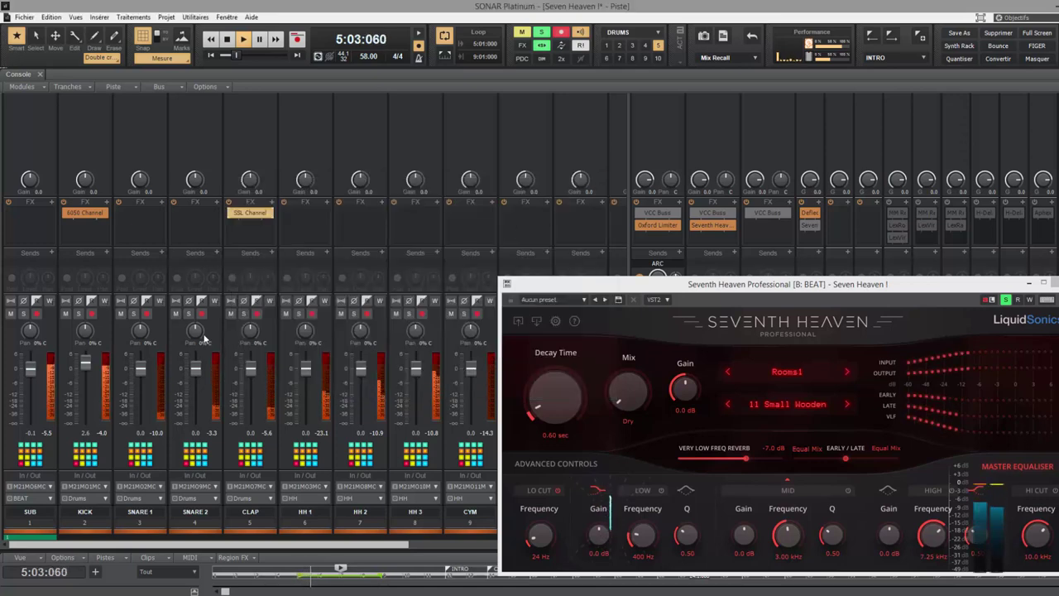
Solo SNARE 2 for listening and move Seventh Heaven Professional from the BEAT bus to the ShortVERB bus's effects rack.
click(189, 314)
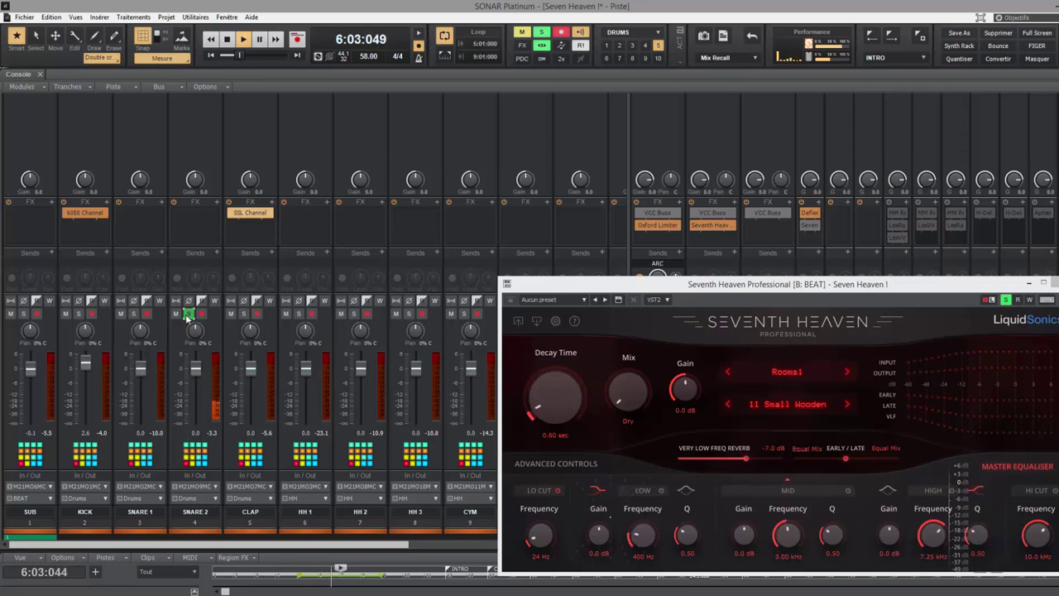
drag(773, 288, 340, 233)
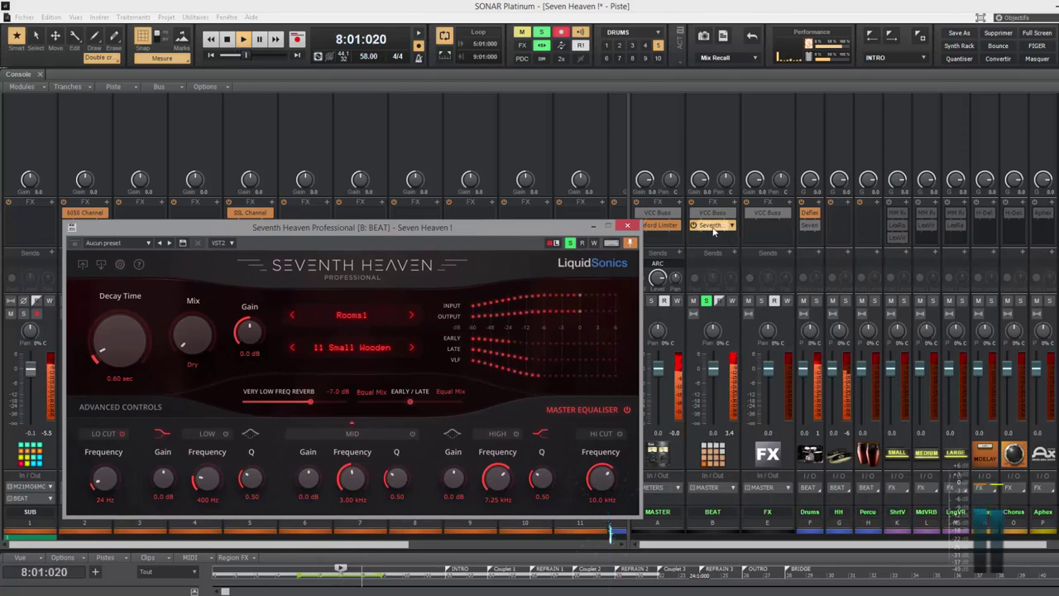
drag(714, 228, 902, 256)
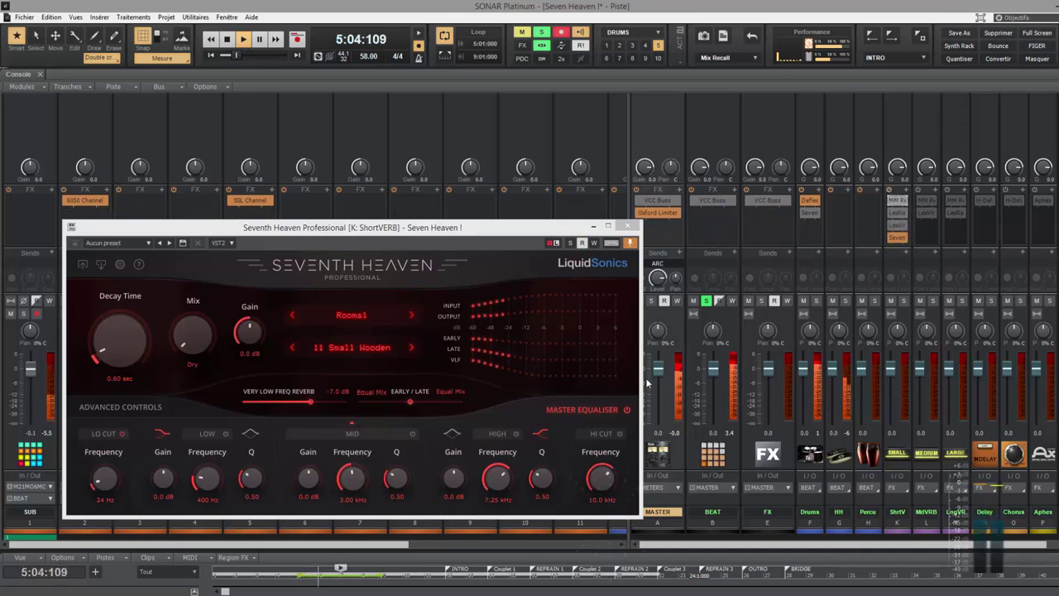
Set the ShortVERB reverb's Mix fully to Wet and collapse its advanced controls section.
drag(197, 334, 186, 153)
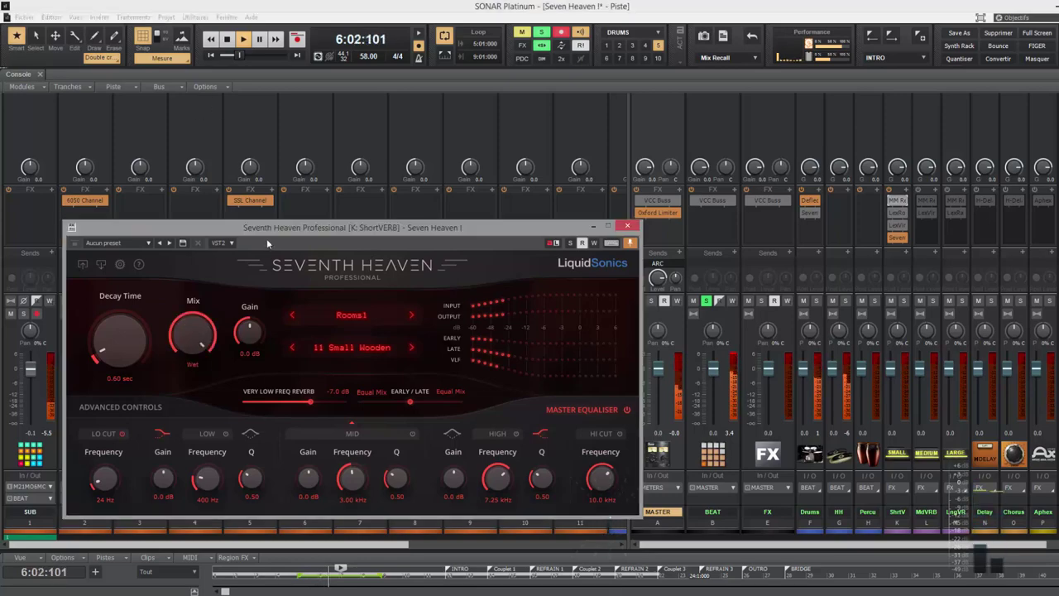
drag(260, 231, 517, 328)
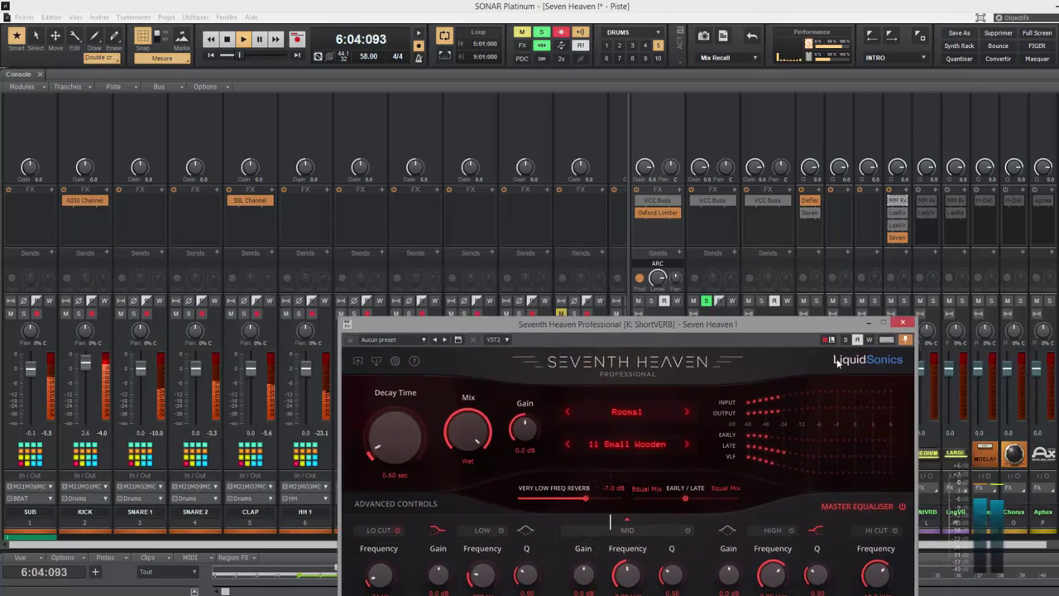
drag(763, 328, 927, 270)
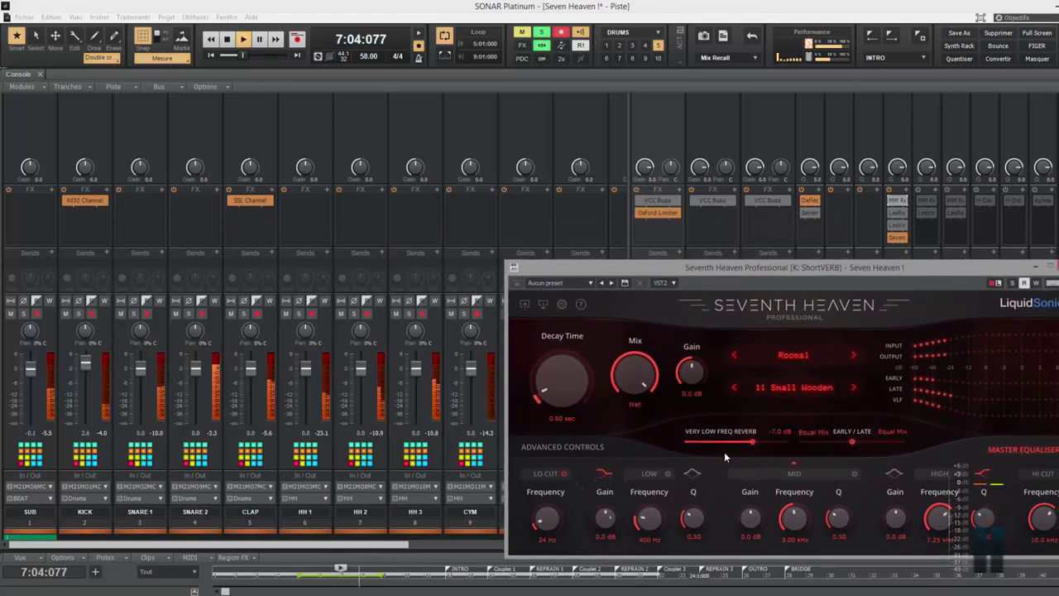
click(794, 465)
drag(736, 270, 762, 355)
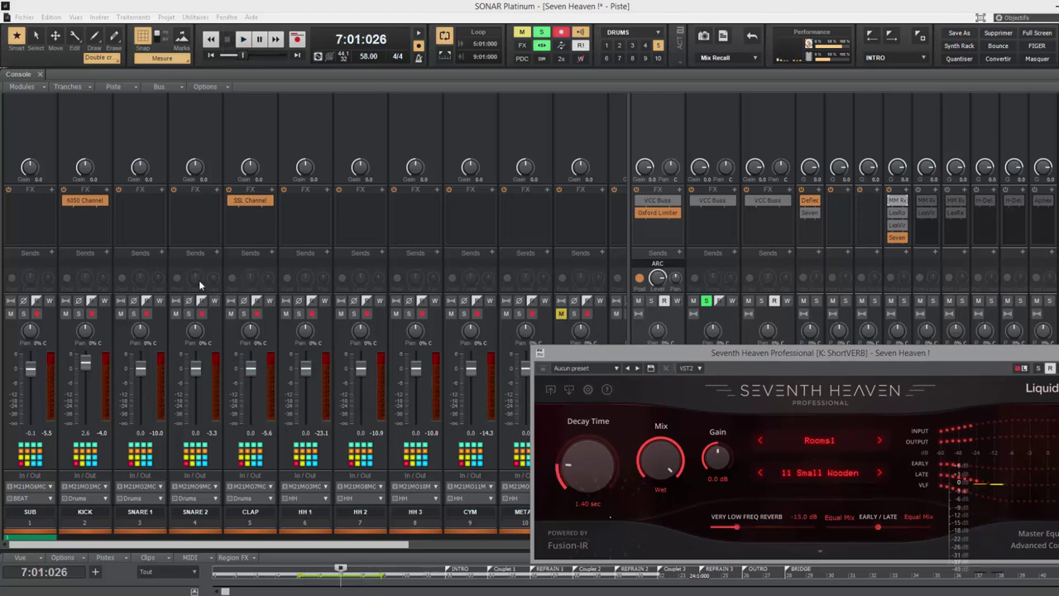
Add a send to the ShortVERB bus on the SNARE 2 track, resume playback and solo the track.
click(199, 285)
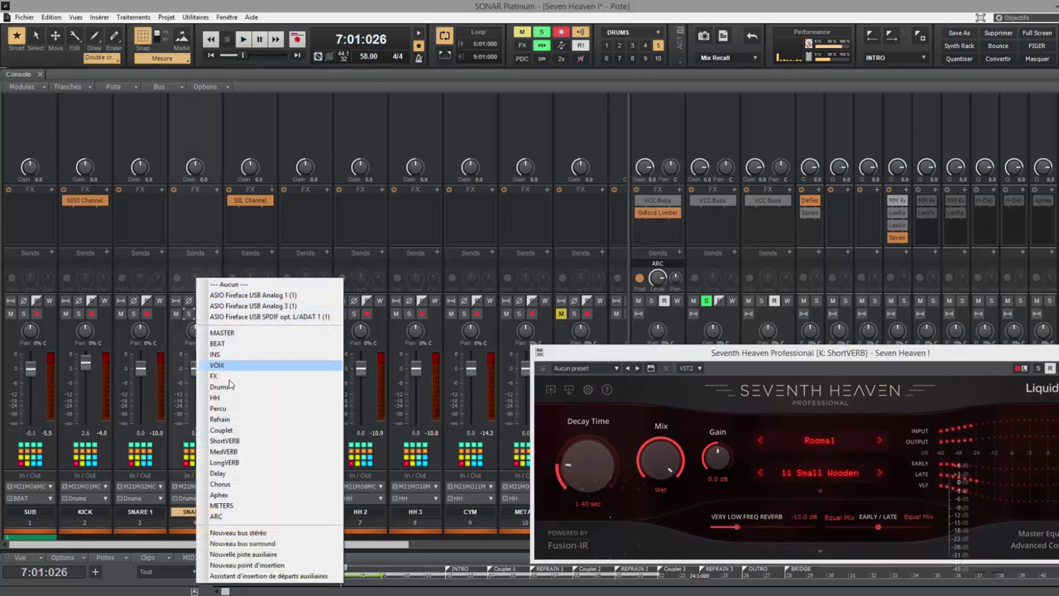
click(234, 447)
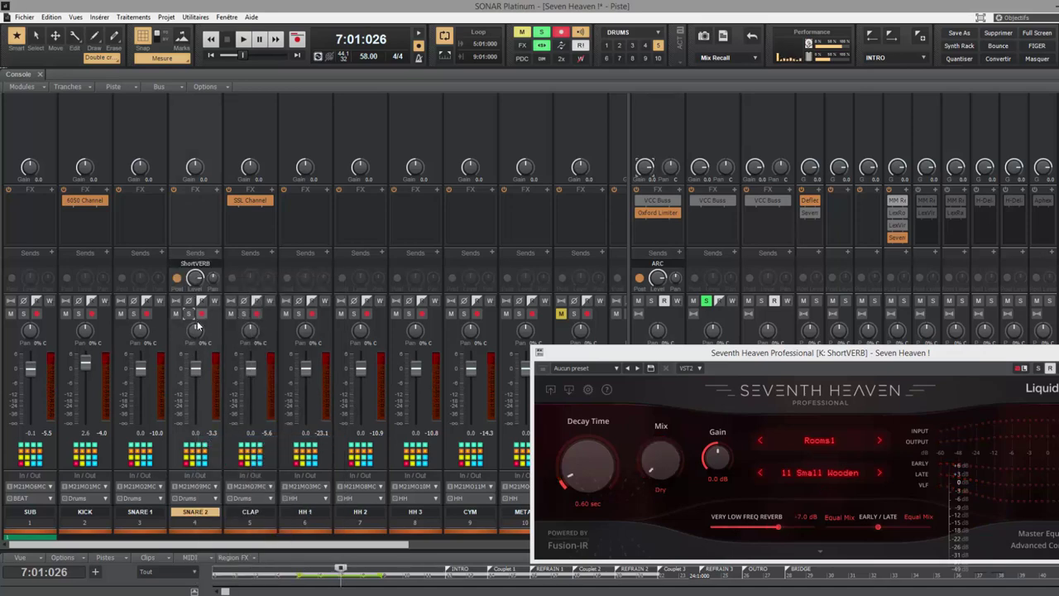
key(space)
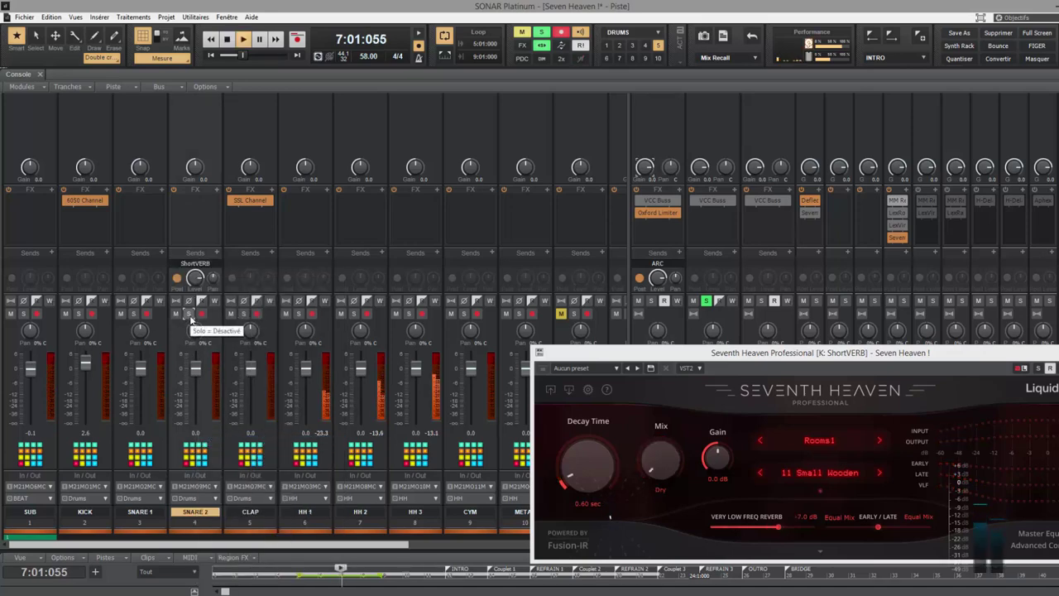
click(189, 314)
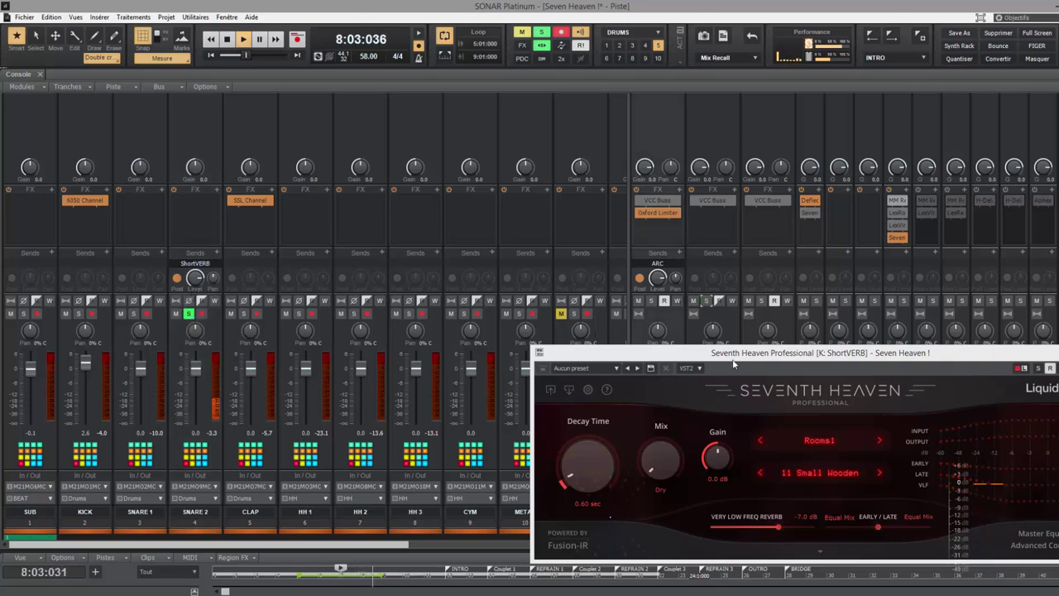
Unsolo SNARE 2 and set the reverb's Mix to Wet while temporarily soloing the ShortVERB bus.
drag(734, 362, 323, 433)
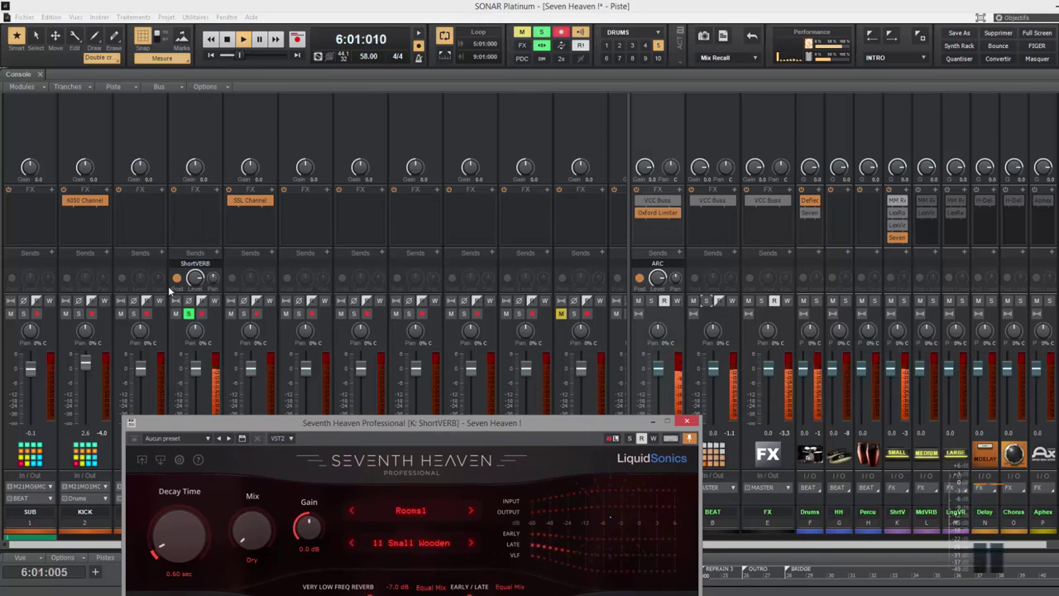
click(189, 315)
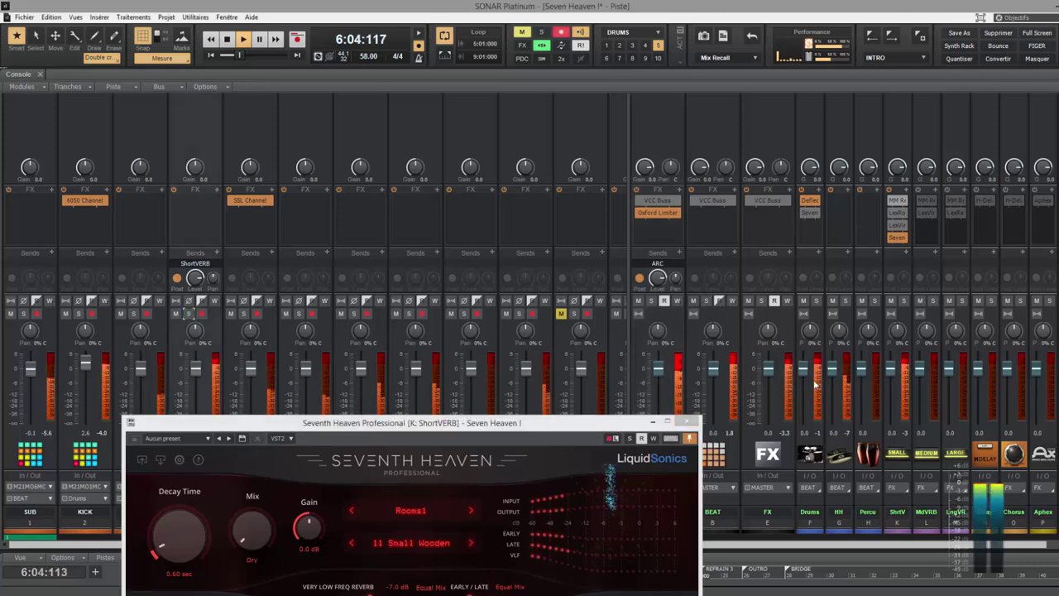
click(904, 300)
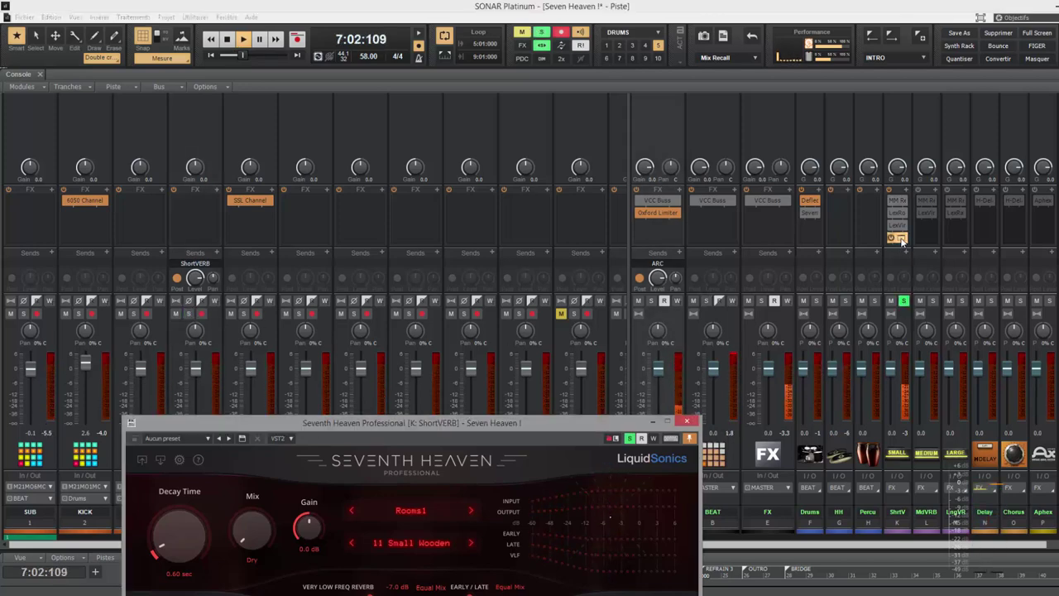
drag(261, 530, 255, 342)
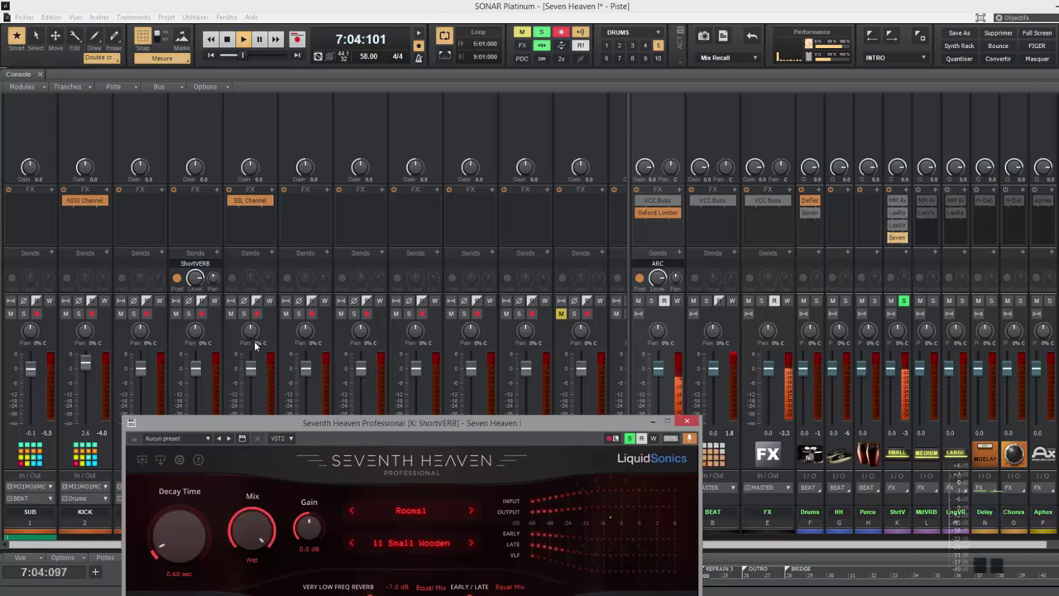
click(905, 301)
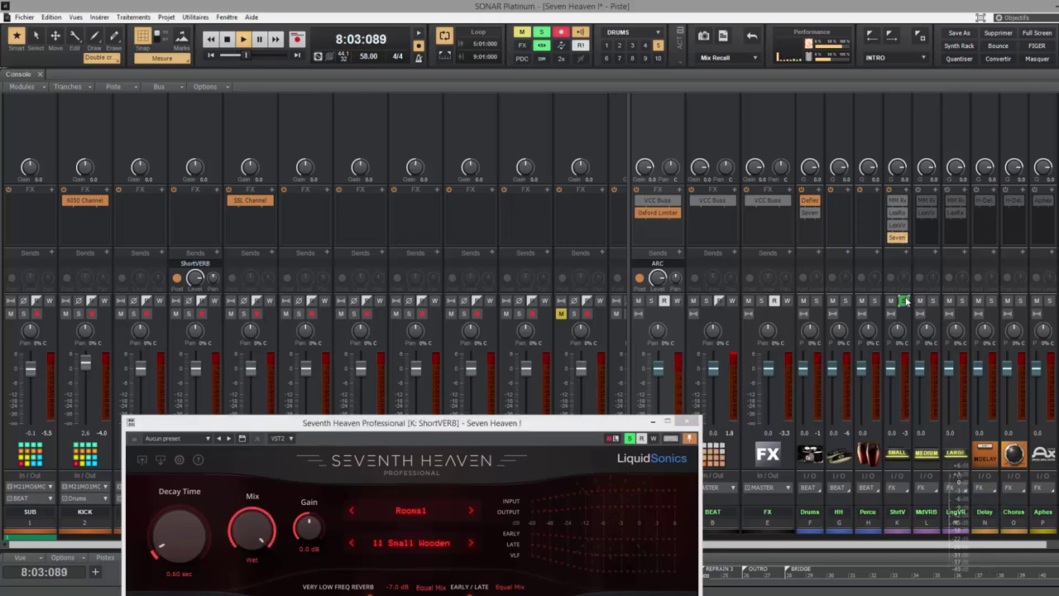
Solo the SNARE 2 track and adjust its ShortVERB send level.
click(189, 314)
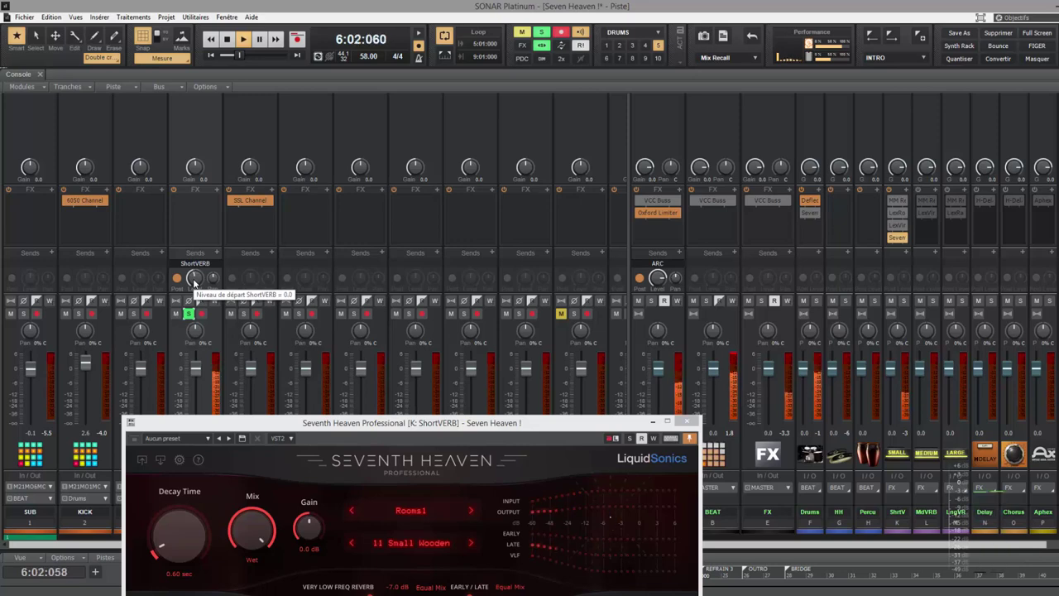
drag(346, 429, 529, 204)
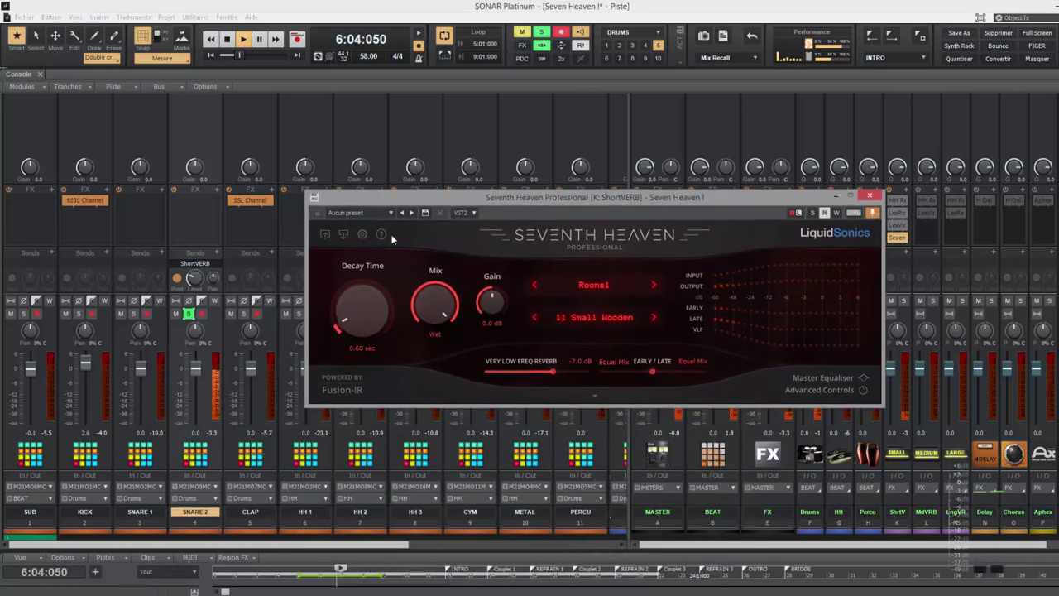
click(195, 281)
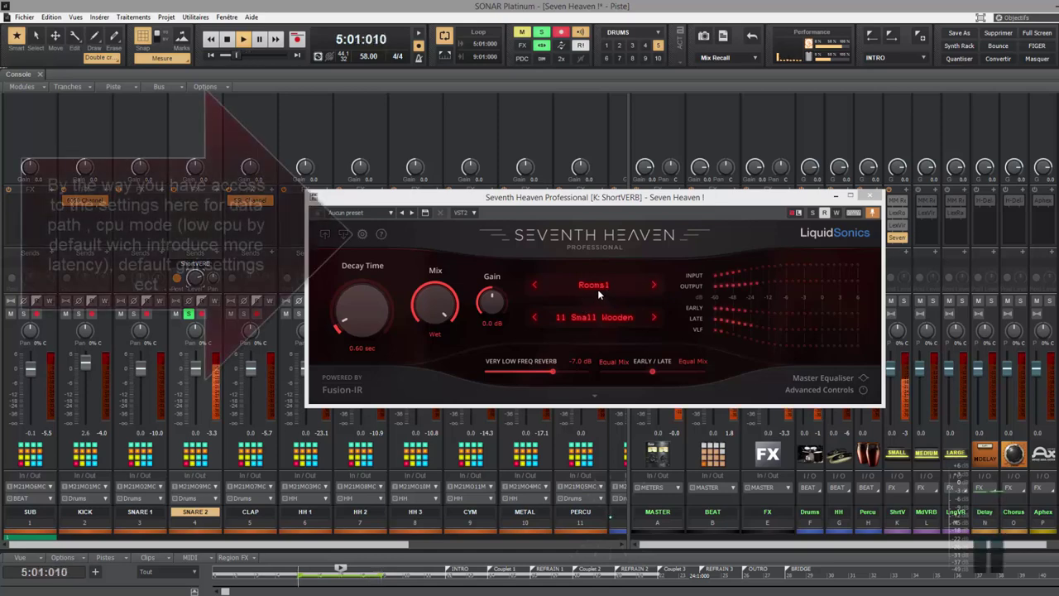
Switch the ShortVERB reverb to the Halls1 bank and load the 02 Medium Hall preset.
click(598, 288)
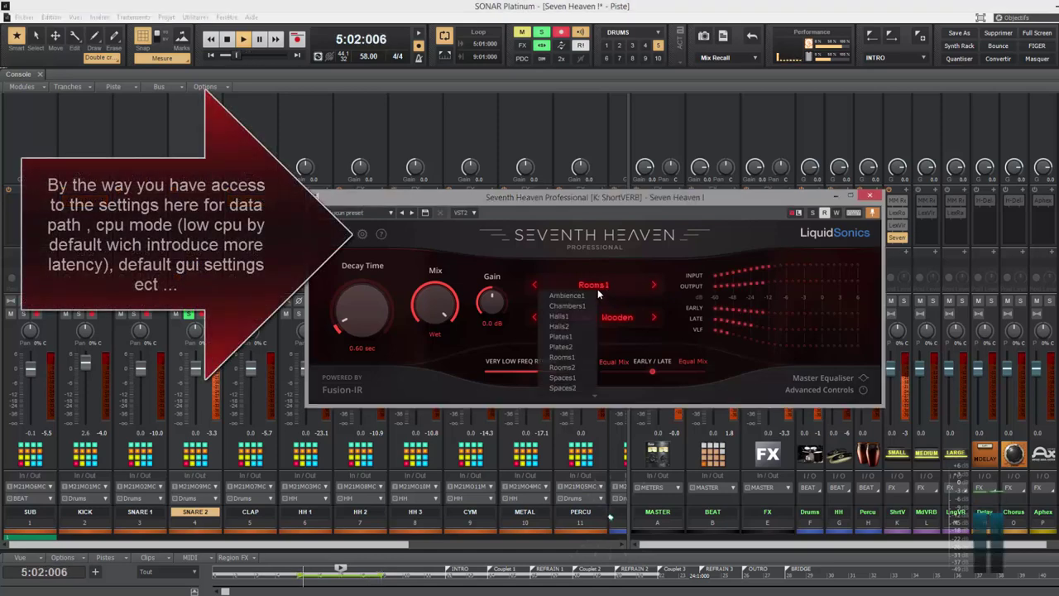
click(574, 315)
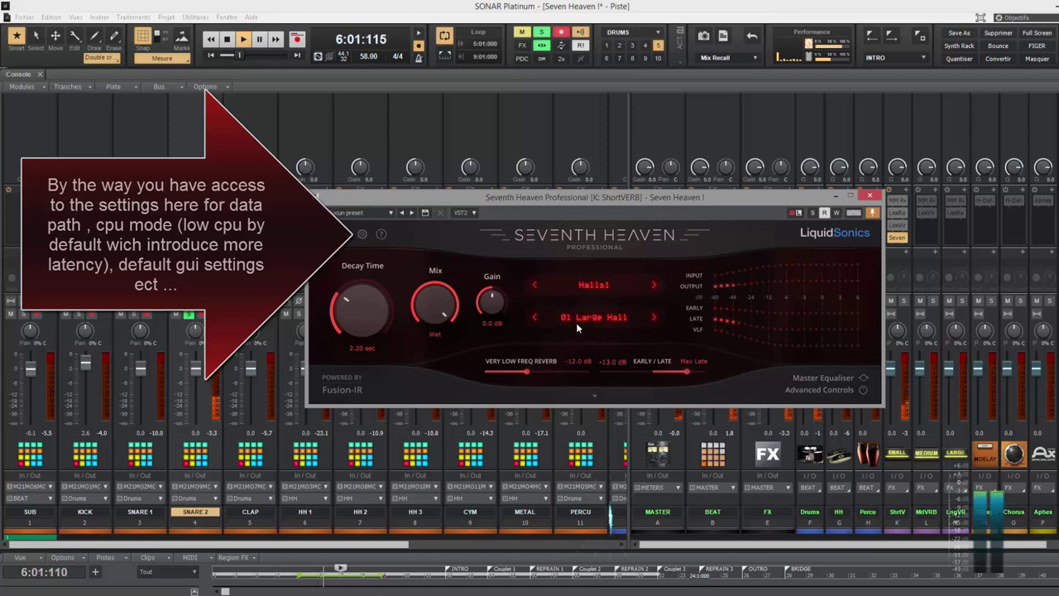
click(654, 319)
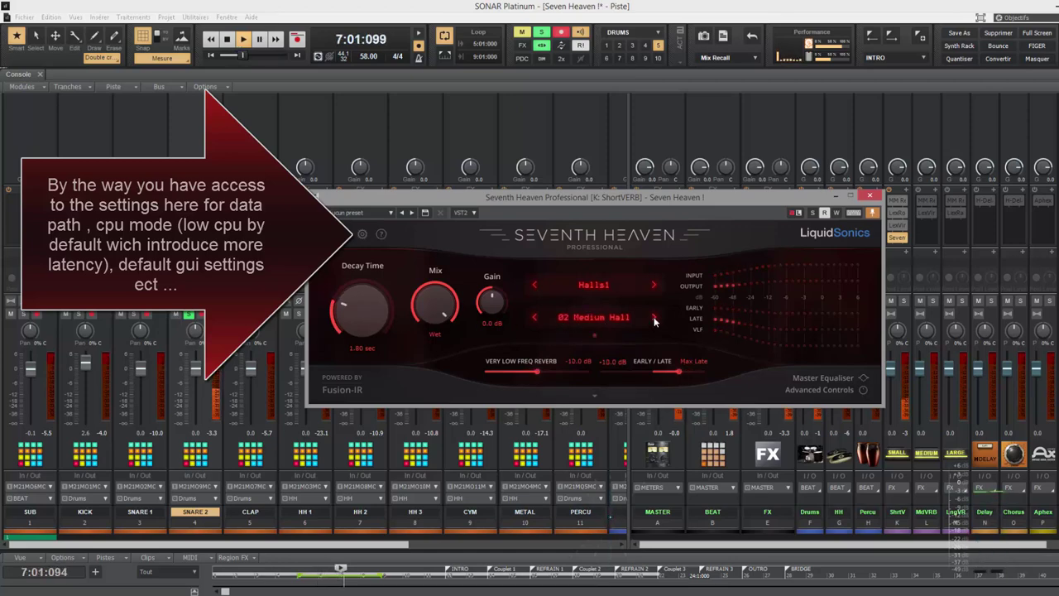
Audition the Halls1 presets 03 Small Hall, 04 Large & Near and 16 Amsterdam Hall on the ShortVERB reverb.
click(654, 319)
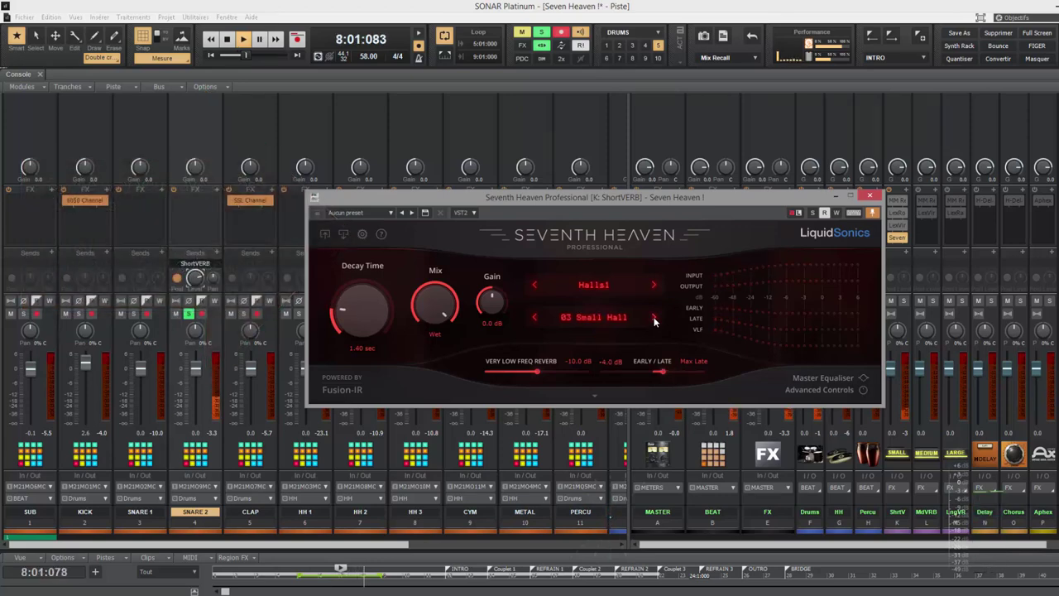
click(654, 319)
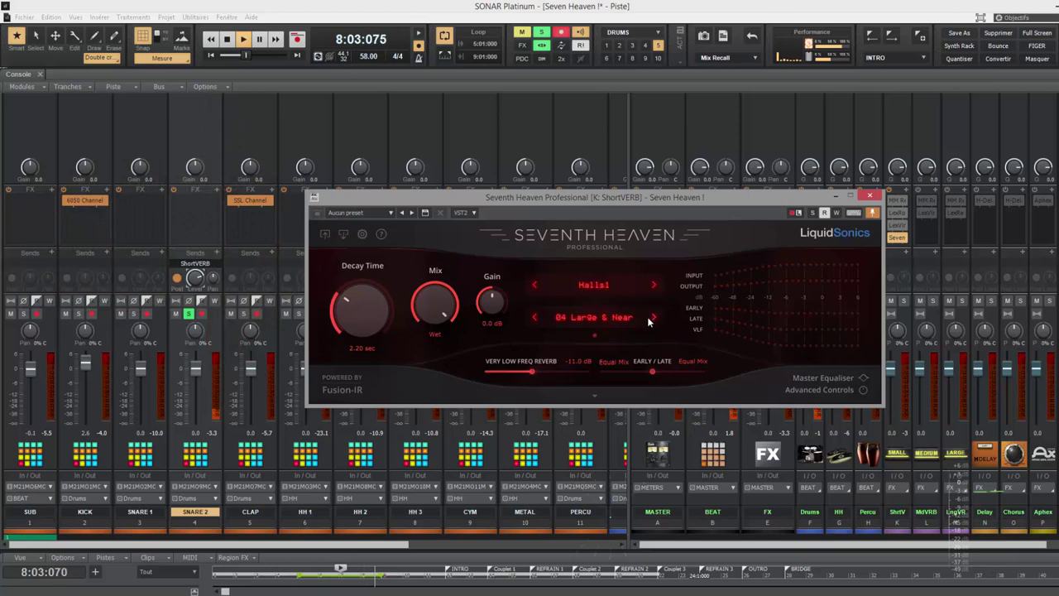
click(594, 317)
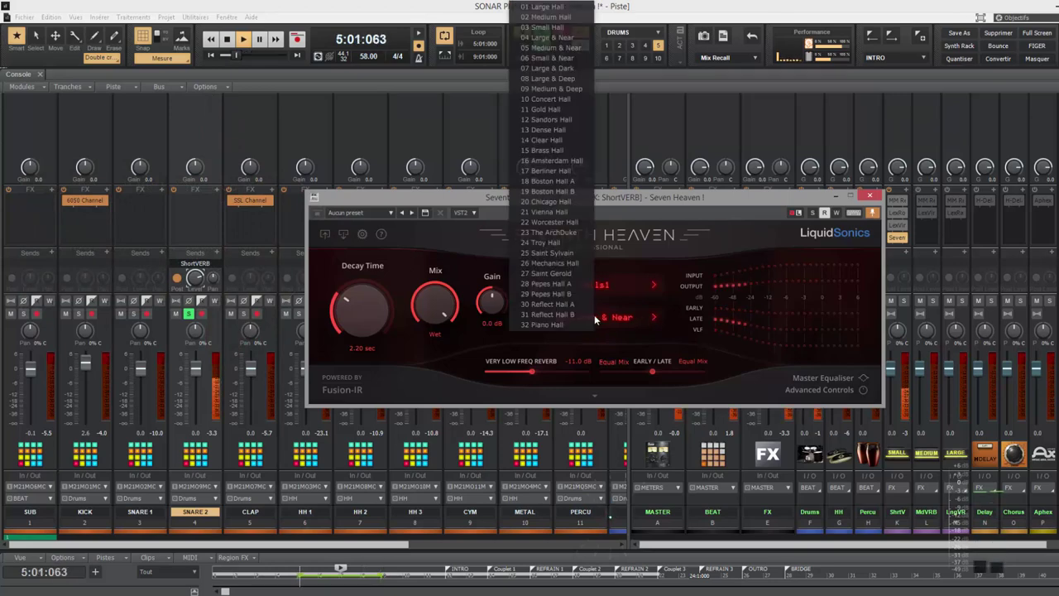
click(569, 161)
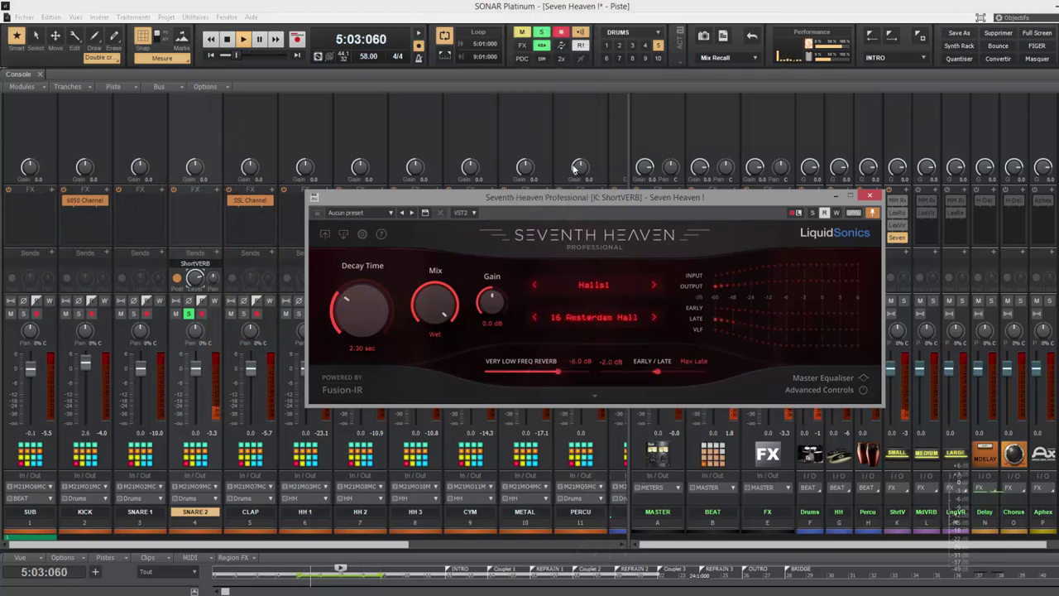
click(605, 320)
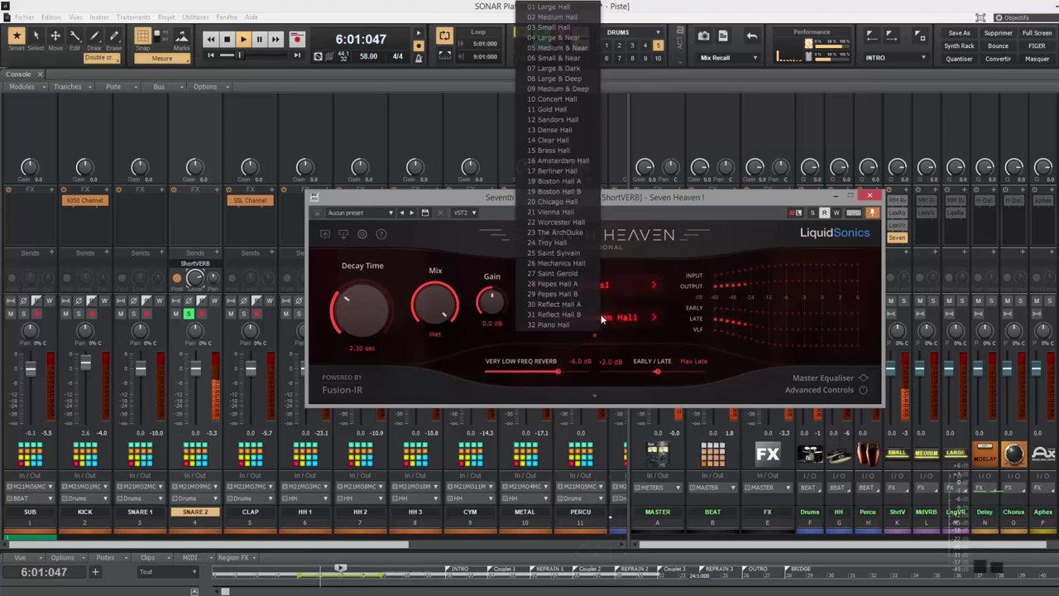
Switch the reverb to the Plates1 bank and audition presets from 04 Snare Plate A through 07 Old Plate.
click(620, 285)
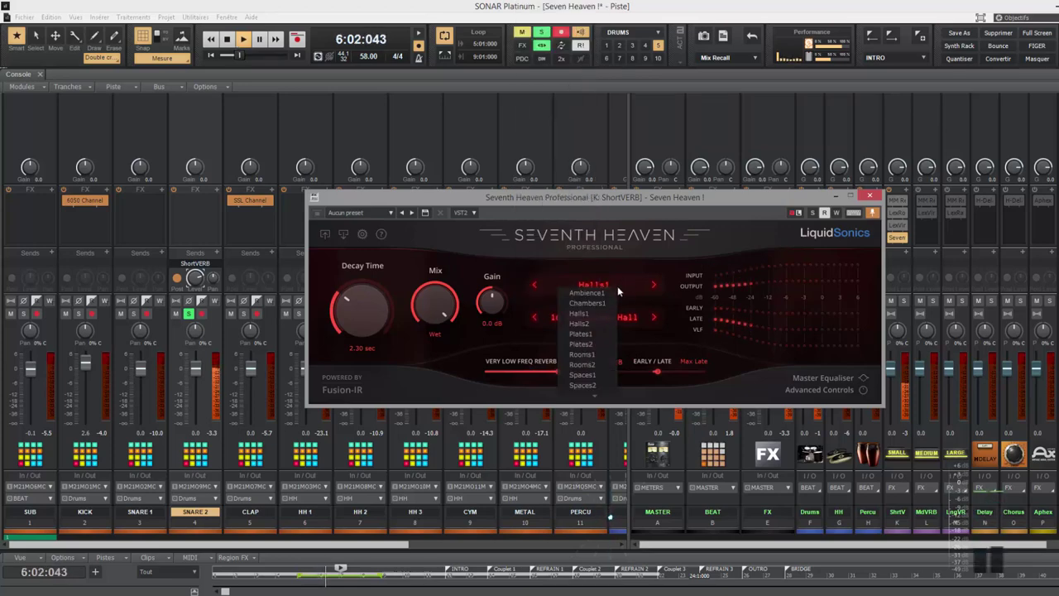
click(593, 334)
click(594, 322)
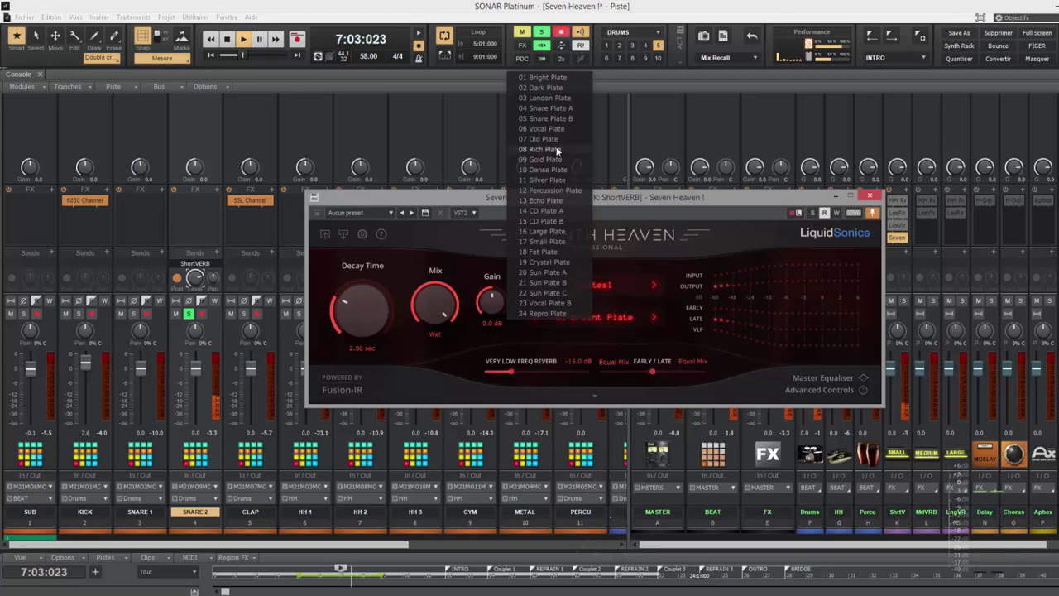
click(550, 108)
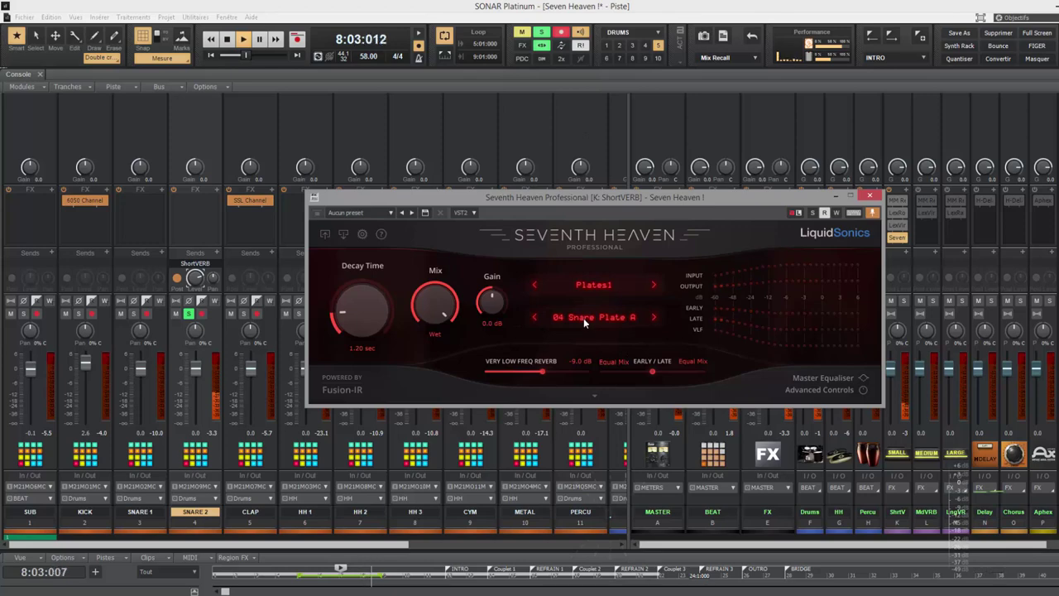
click(653, 317)
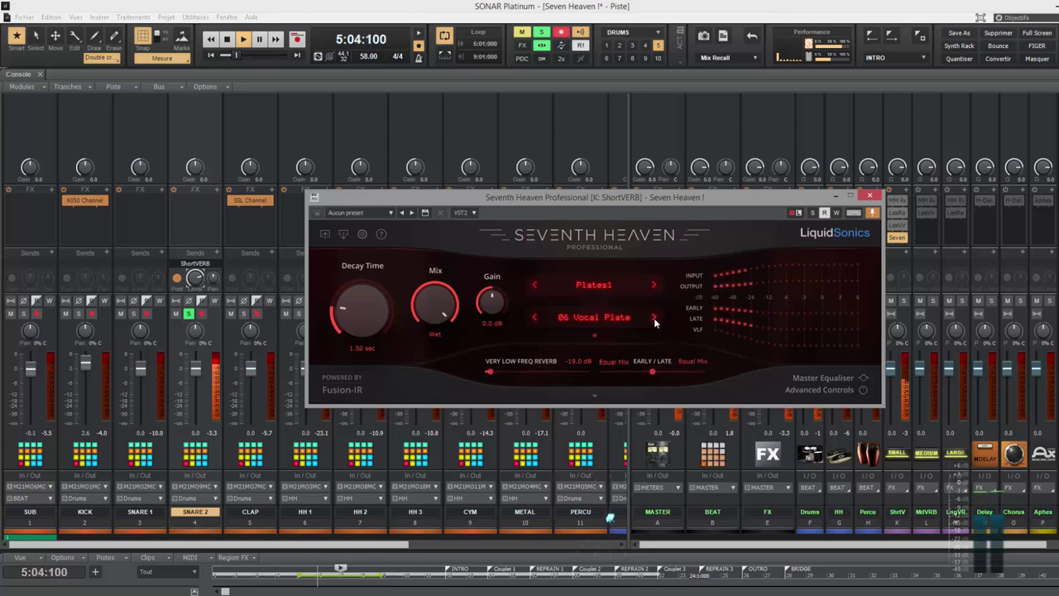
click(654, 318)
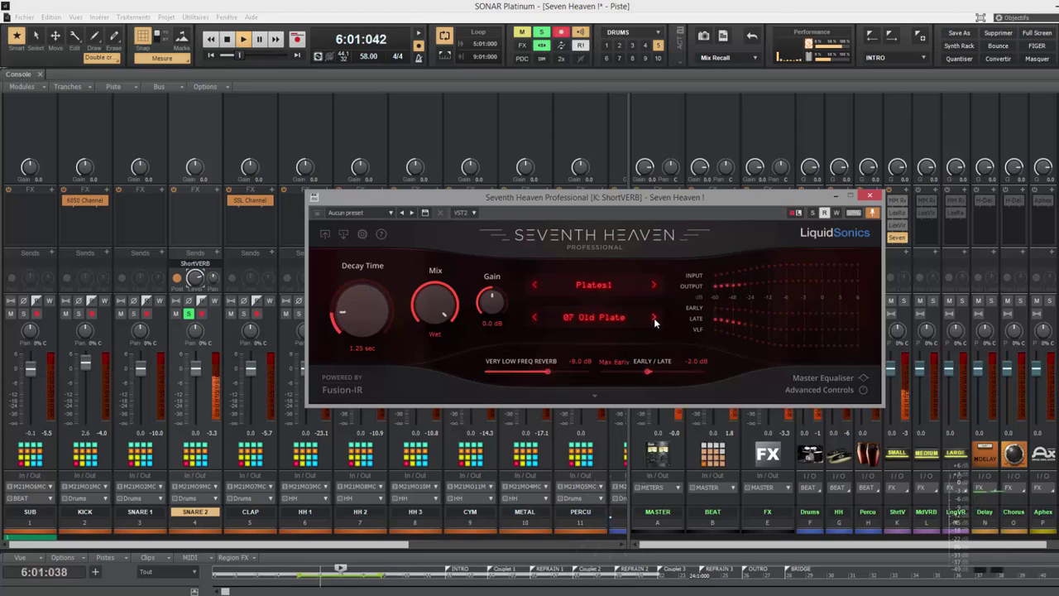
Audition the 13 Echo Plate and 24 Repro Plate presets of the Plates1 bank.
click(596, 322)
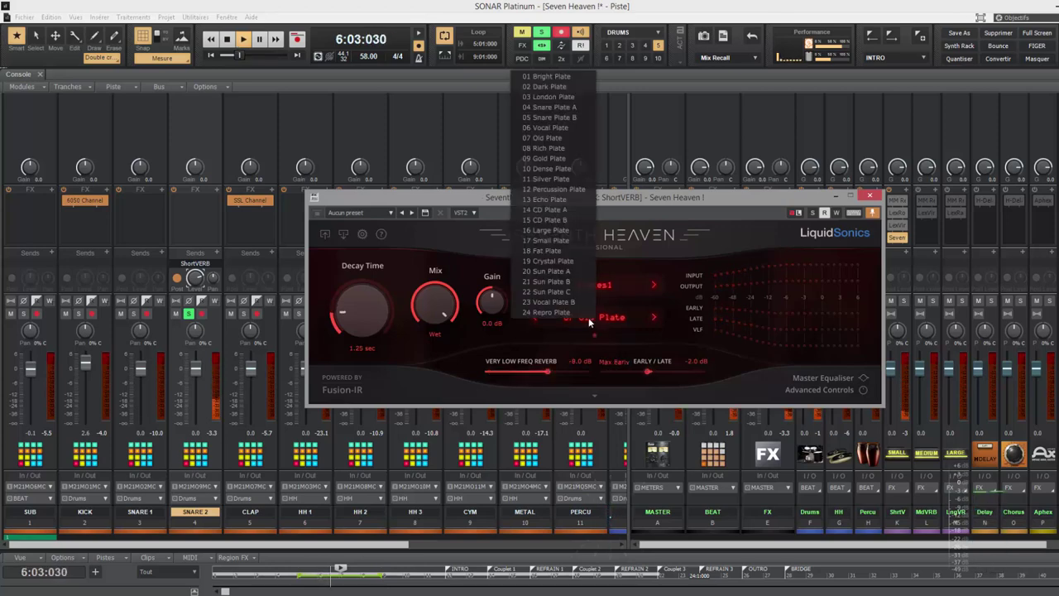
click(550, 199)
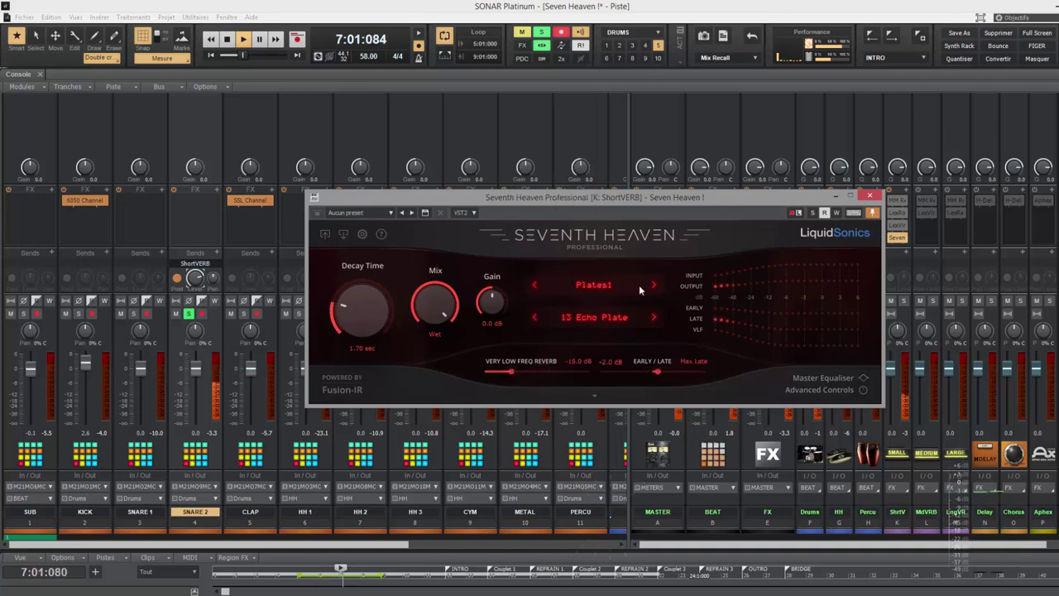
click(603, 319)
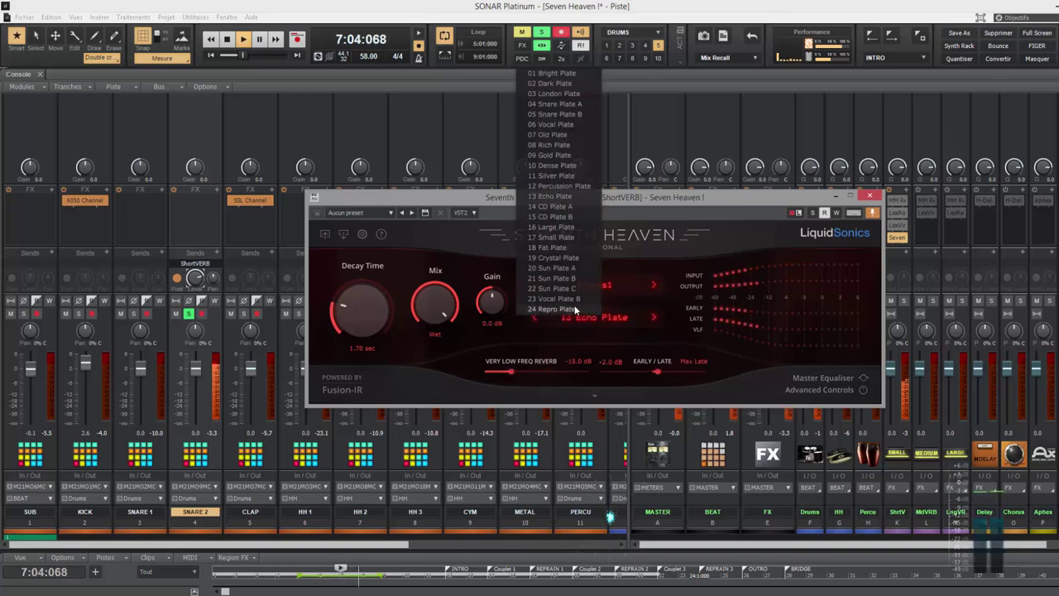
click(569, 309)
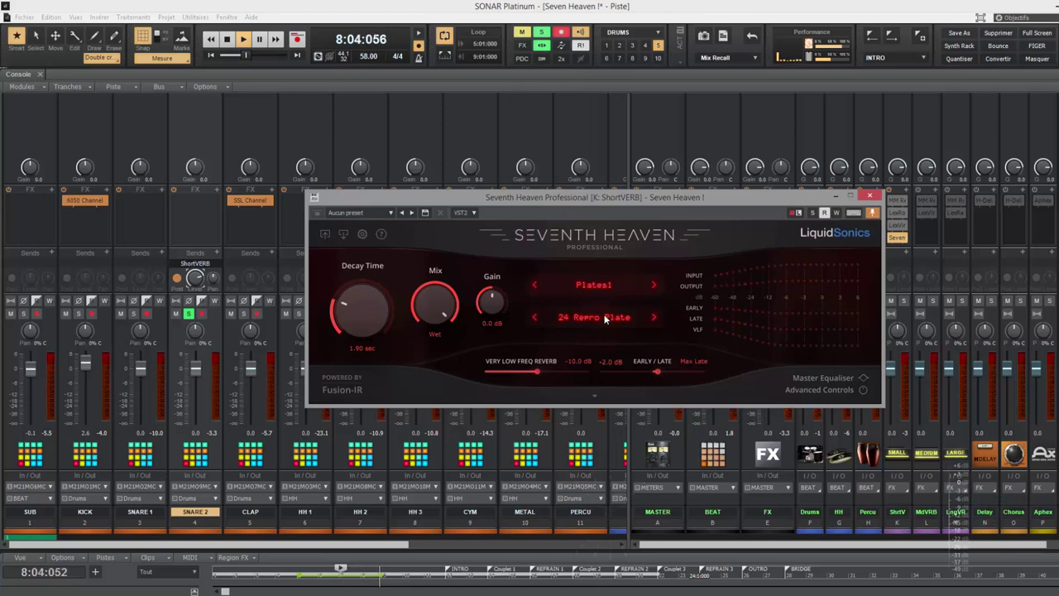
click(605, 318)
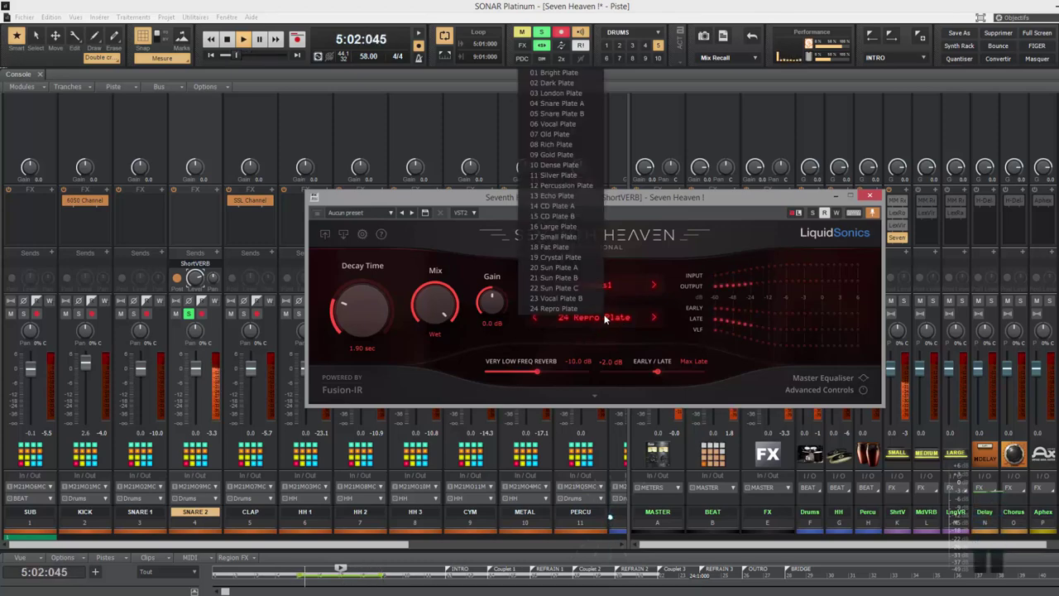
Switch the ShortVERB reverb to the Spaces1 bank with its 01 North Church preset and browse the bank's presets.
click(610, 285)
click(610, 284)
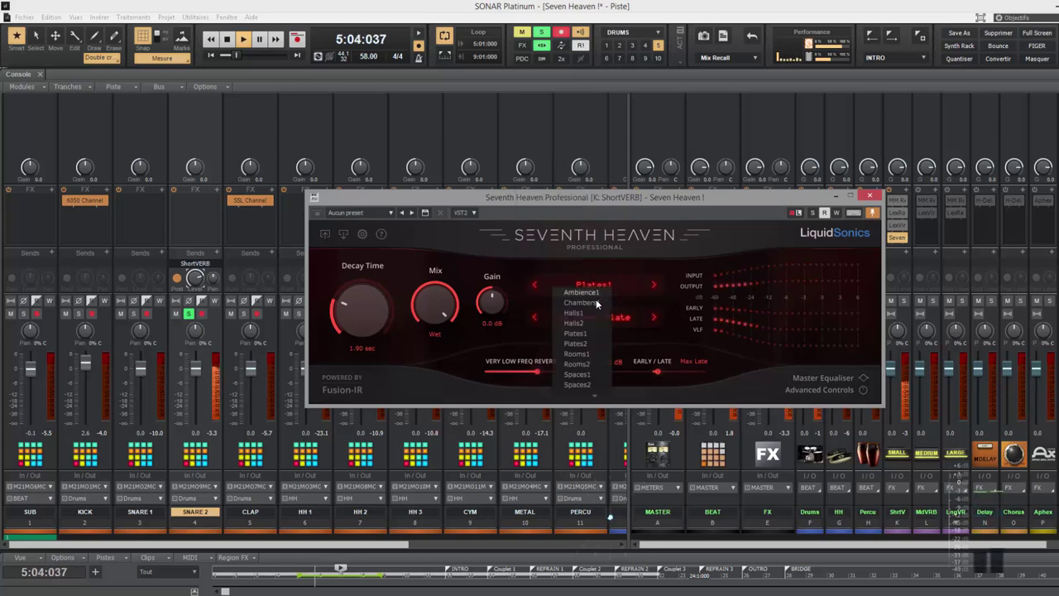
click(586, 373)
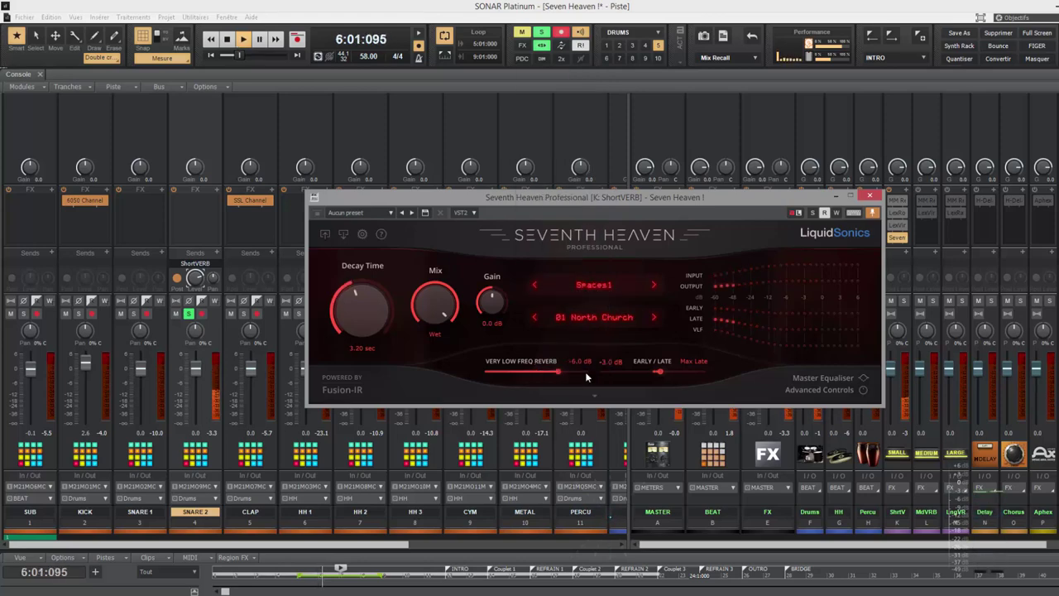
click(597, 317)
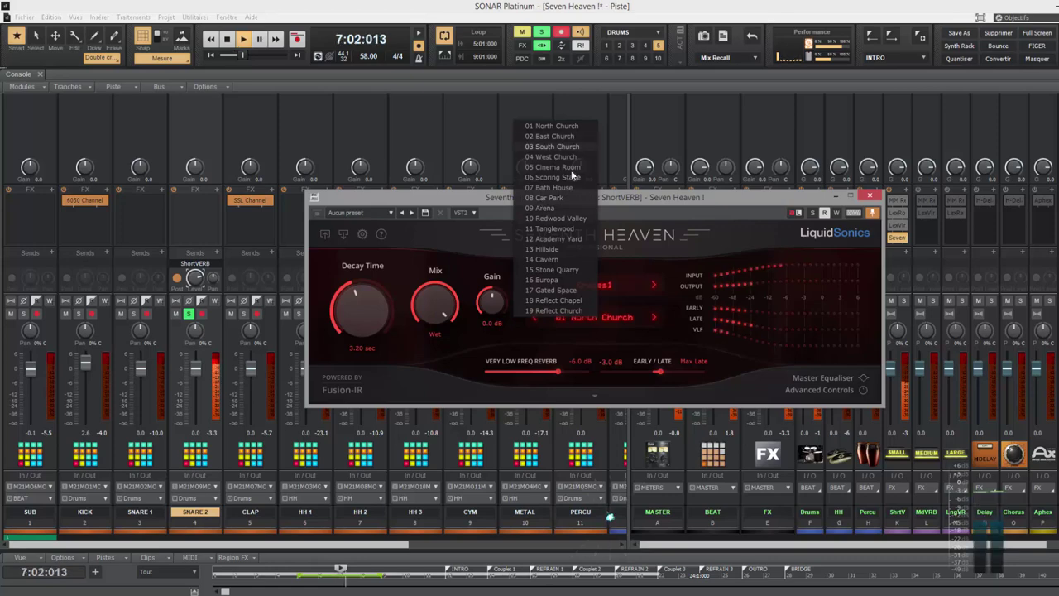
Adjust the SNARE 2 track's send level to ShortVERB, trying values up to 3.5.
click(195, 280)
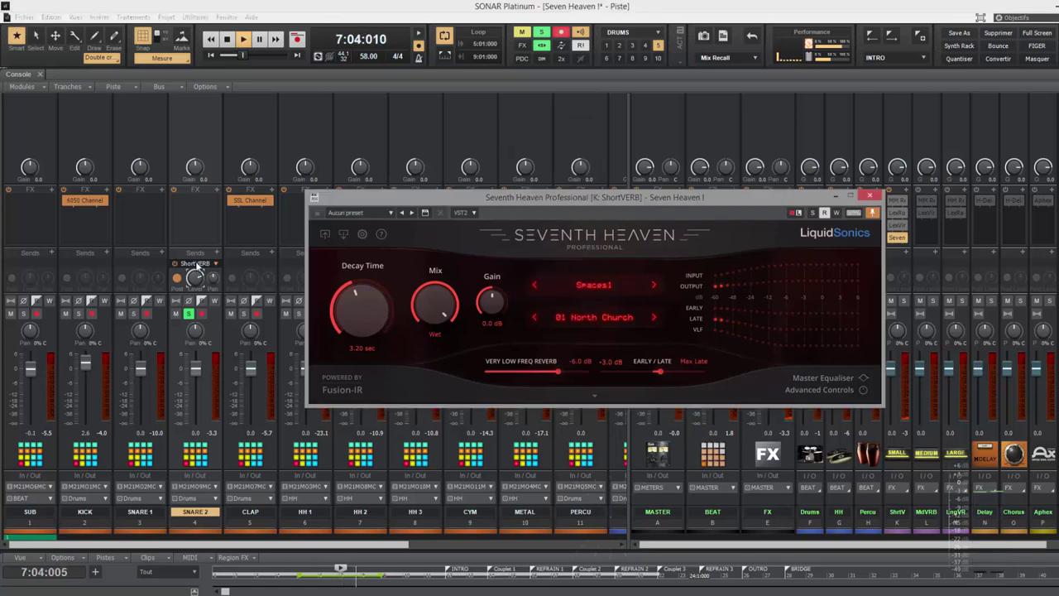
drag(196, 279, 196, 279)
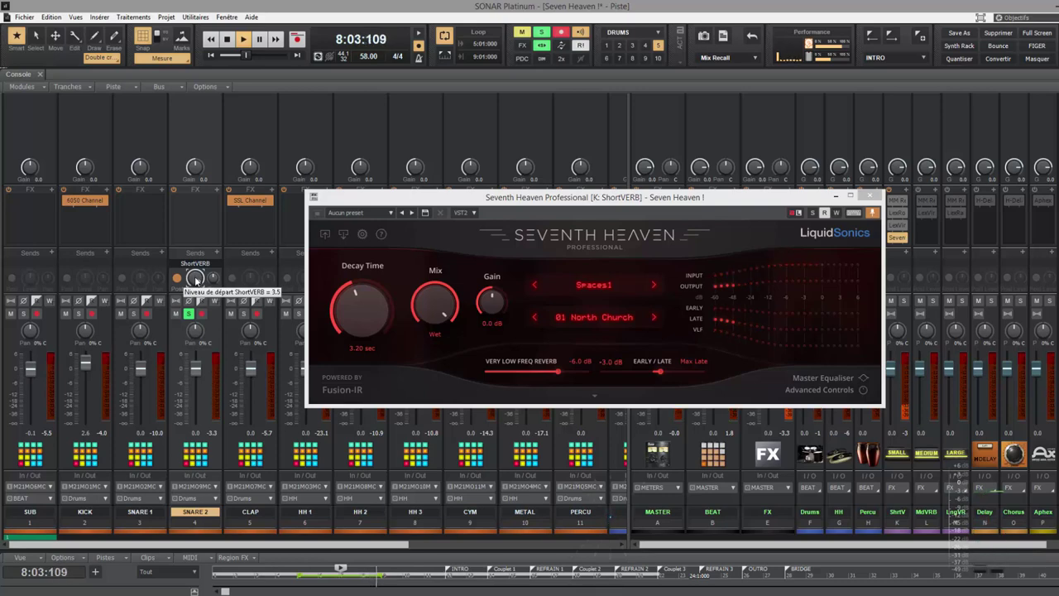
click(488, 317)
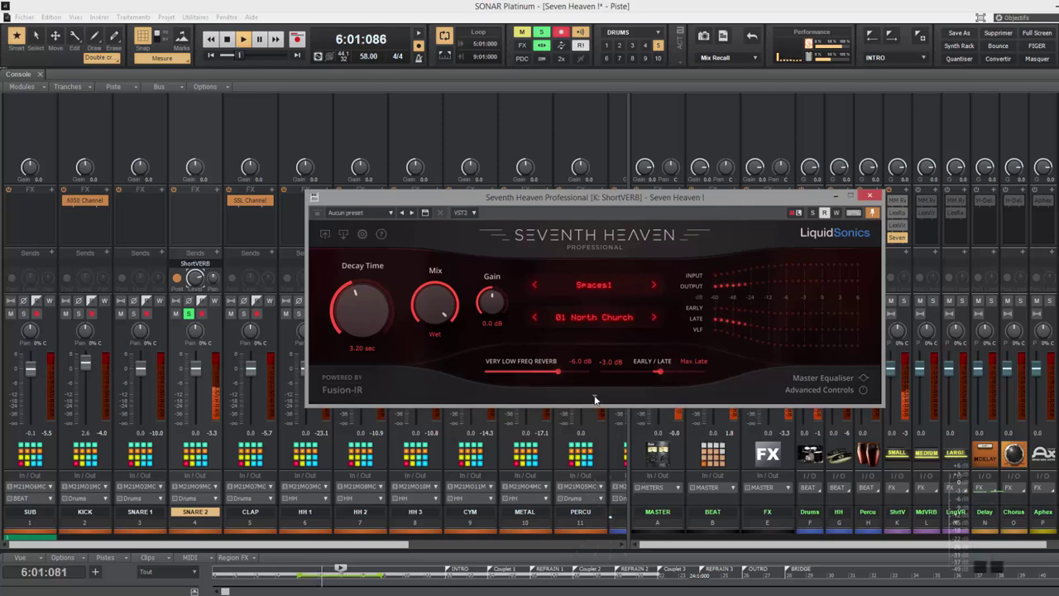
Expand the reverb's Advanced Controls and load the 14 Small Tiled preset from the Rooms1 bank.
click(595, 398)
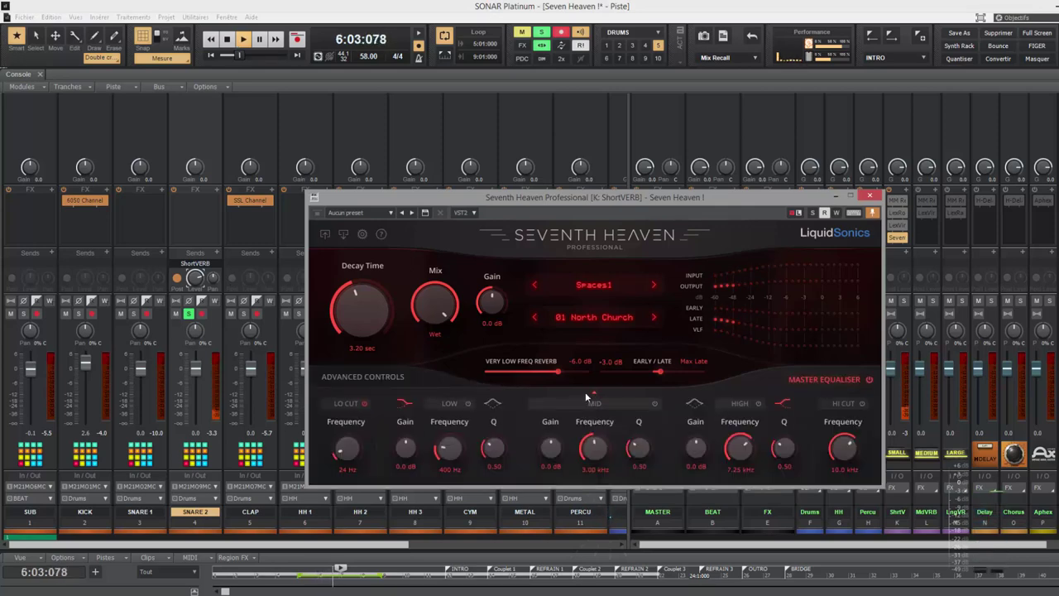
click(358, 379)
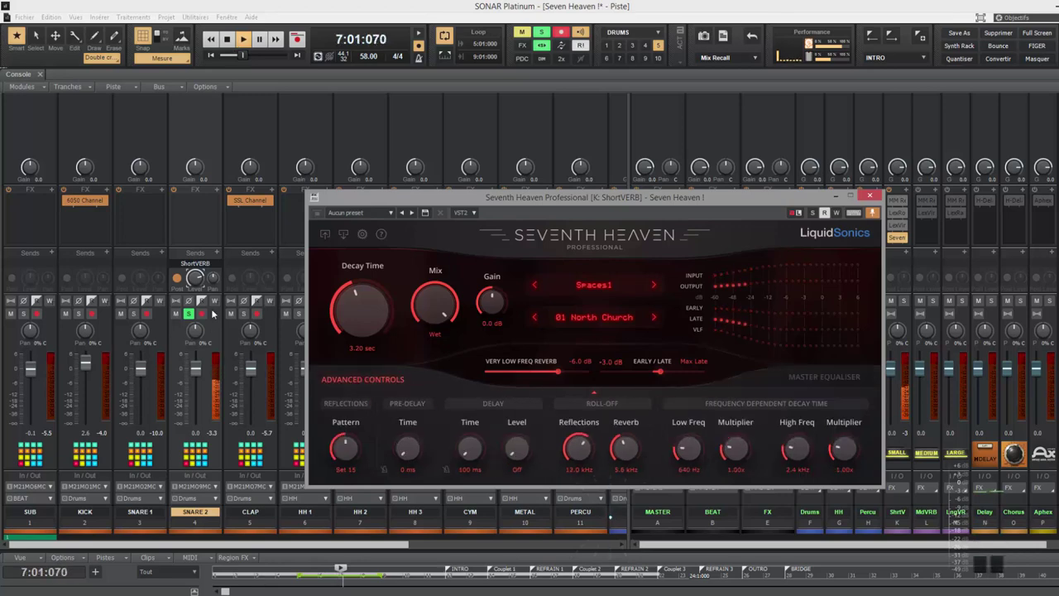
click(600, 287)
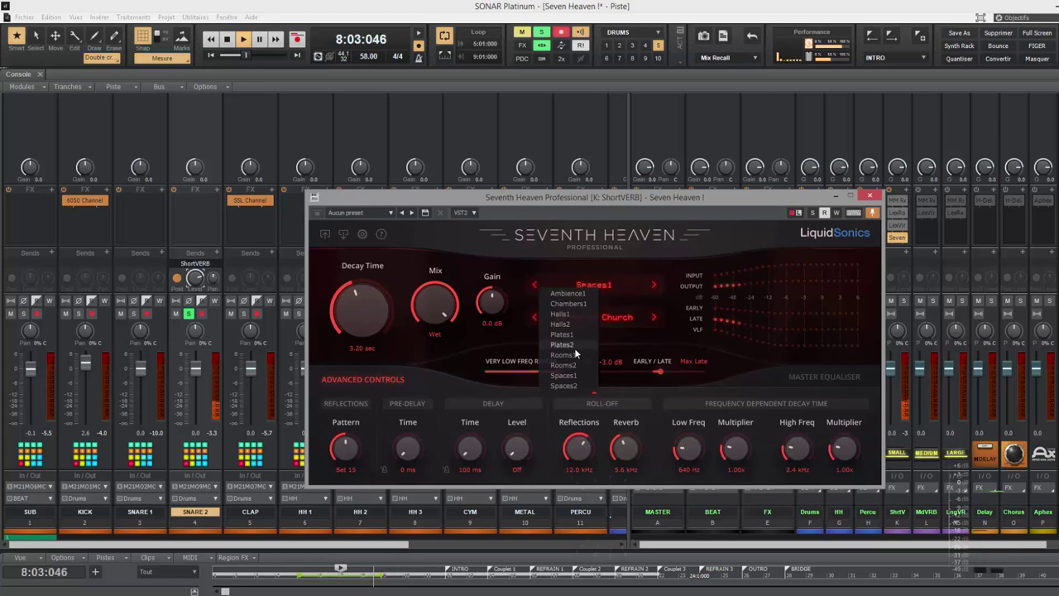
click(575, 355)
click(604, 317)
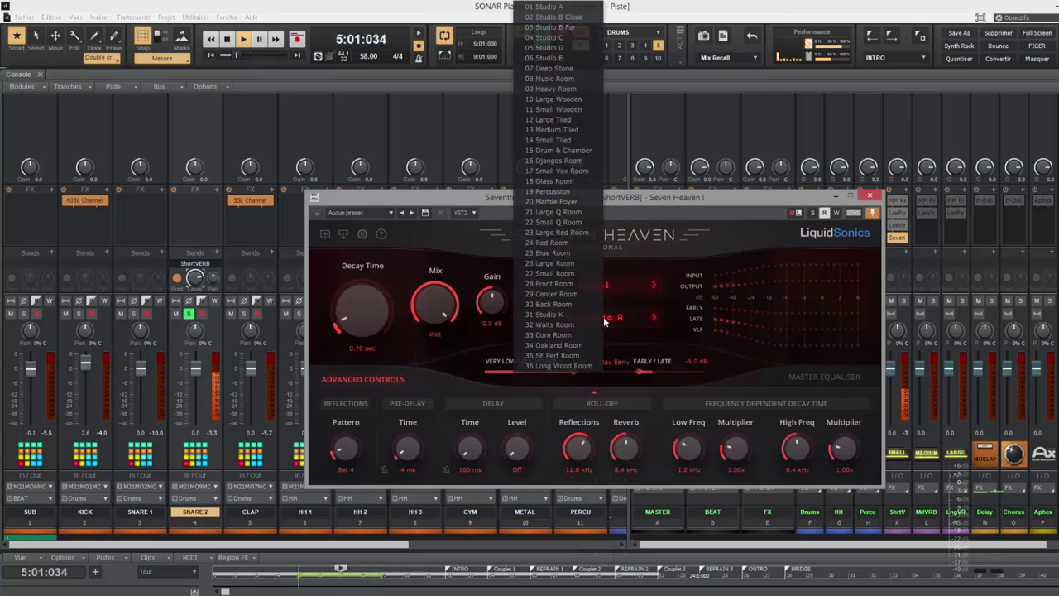
click(554, 141)
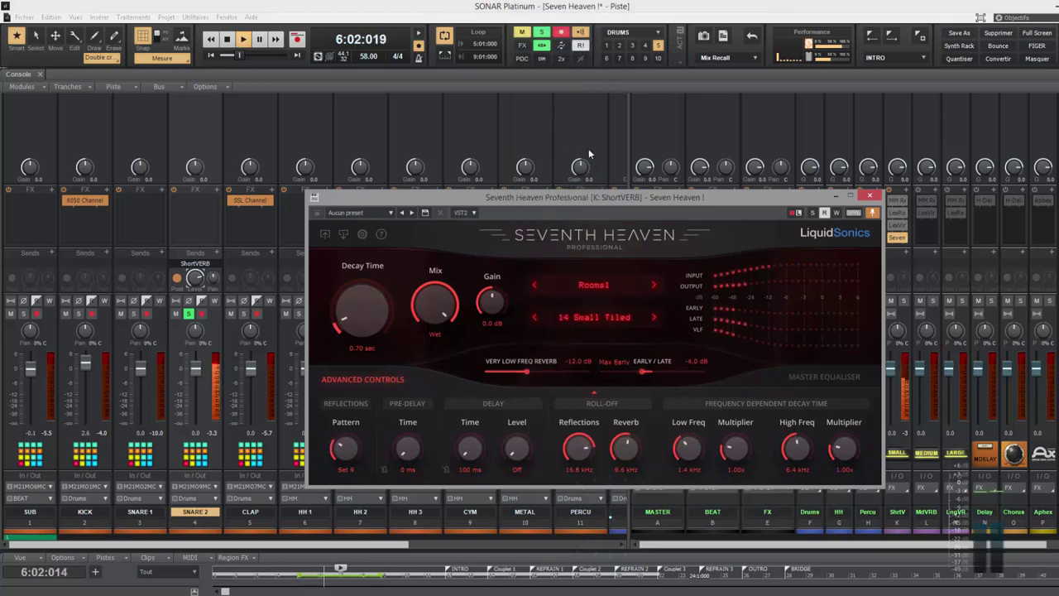
Audition the 15 Drum & Chamber preset, and settle on 11 Small Wooden in the Rooms1 bank.
click(595, 316)
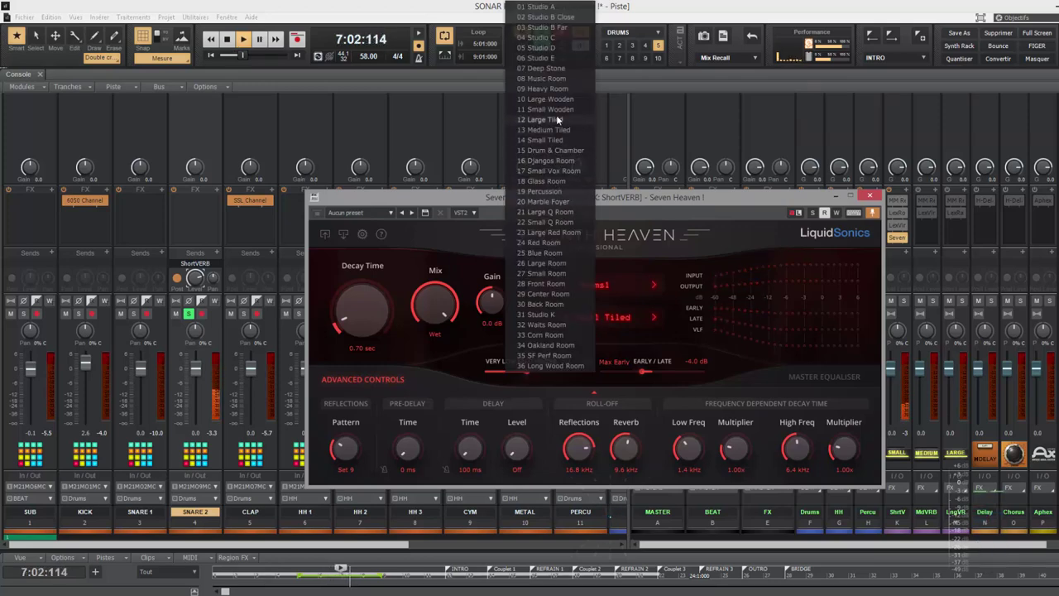
click(550, 150)
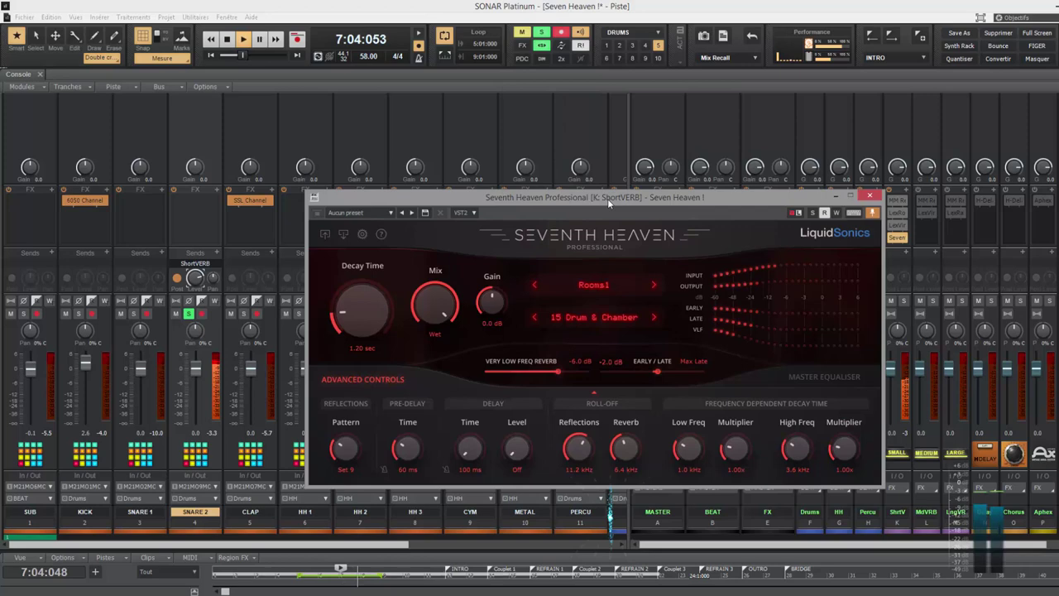
click(594, 321)
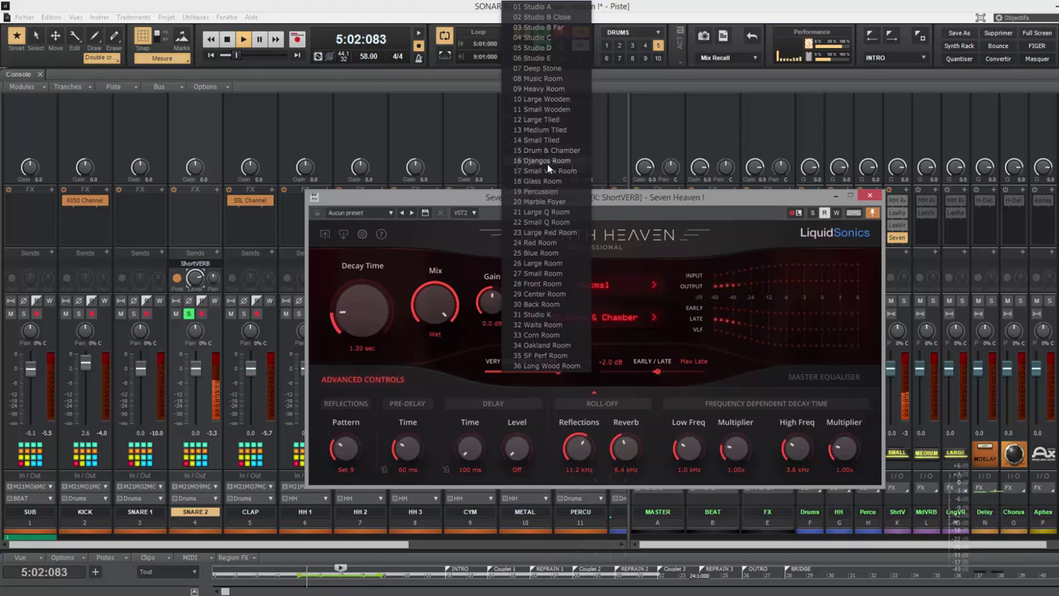
click(554, 109)
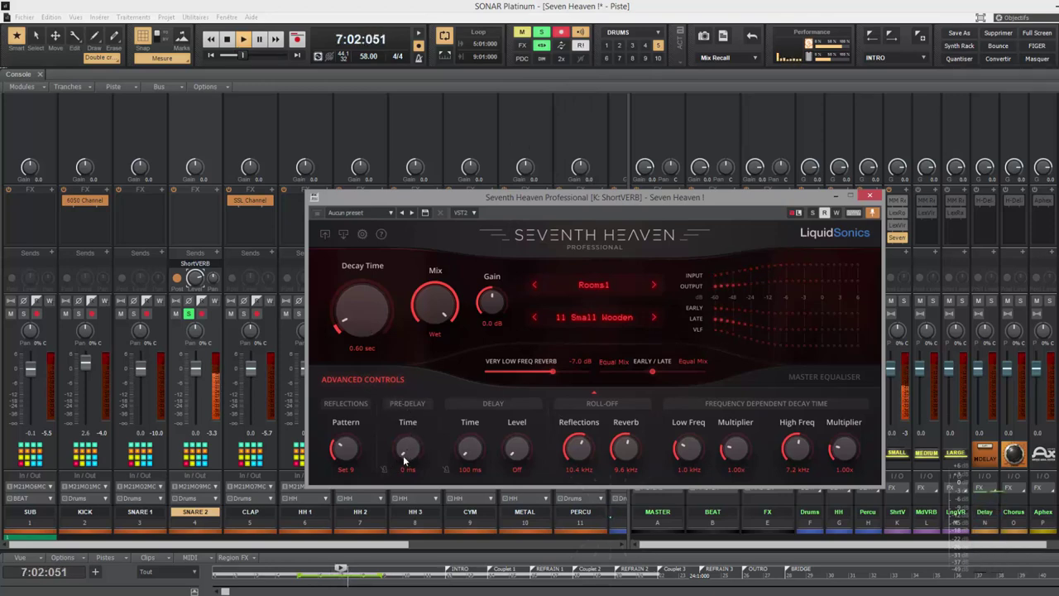
Set the reverb's Pre-Delay Time to 88 ms.
scroll(409, 457, up, 5)
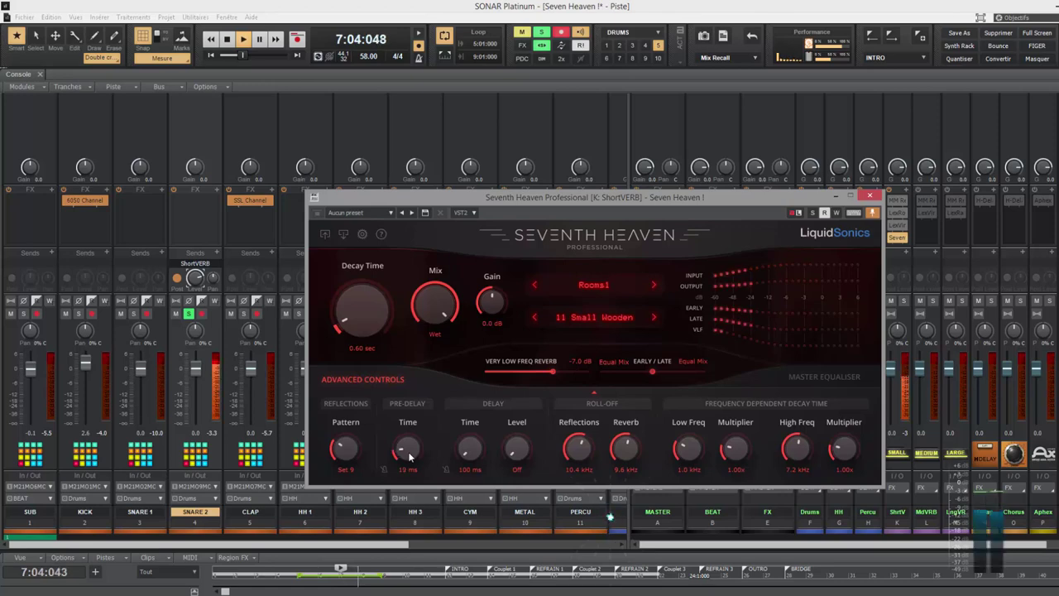
scroll(409, 457, up, 4)
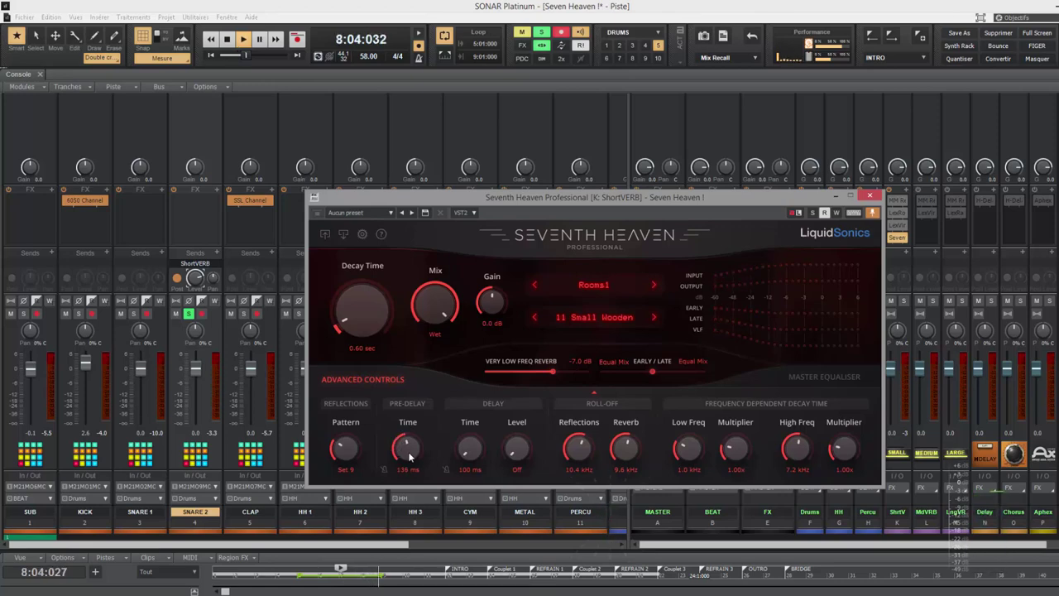
scroll(407, 451, down, 4)
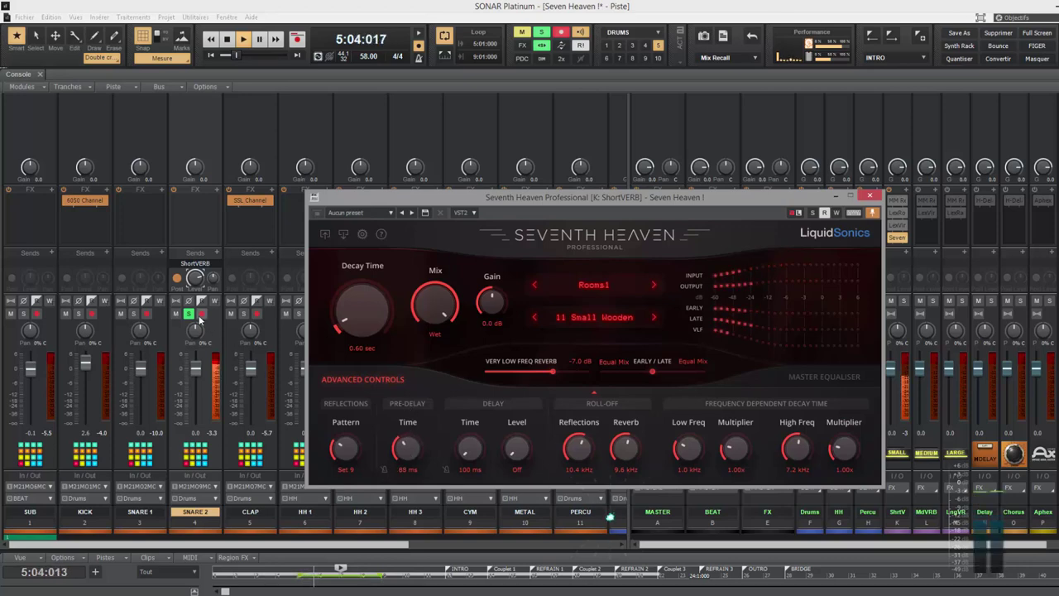
Solo the SUB, KICK, SNARE 1, SNARE 2 and CLAP tracks to hear them together.
click(24, 314)
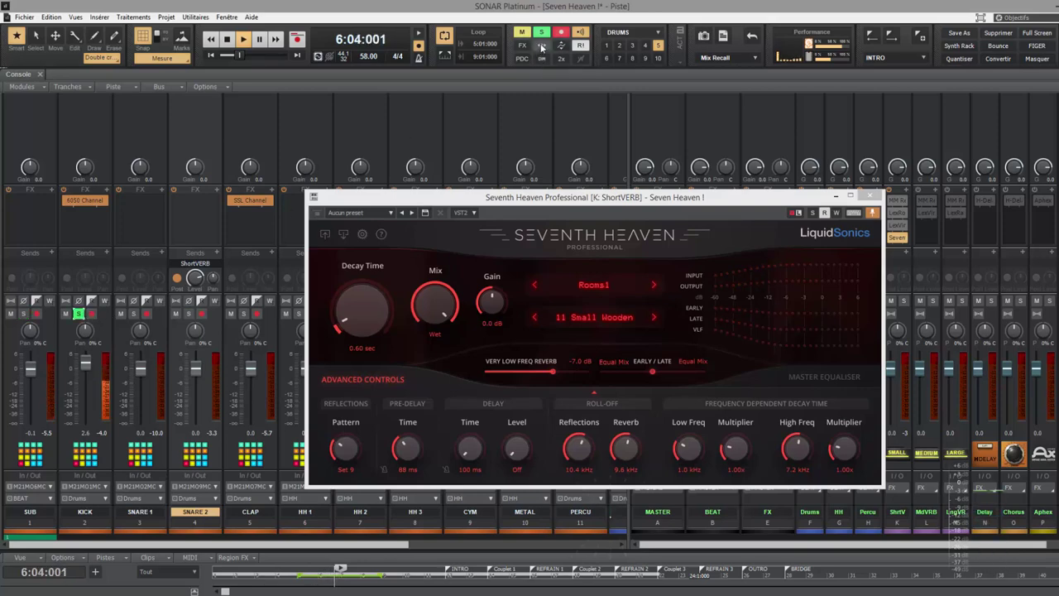
click(23, 314)
click(133, 313)
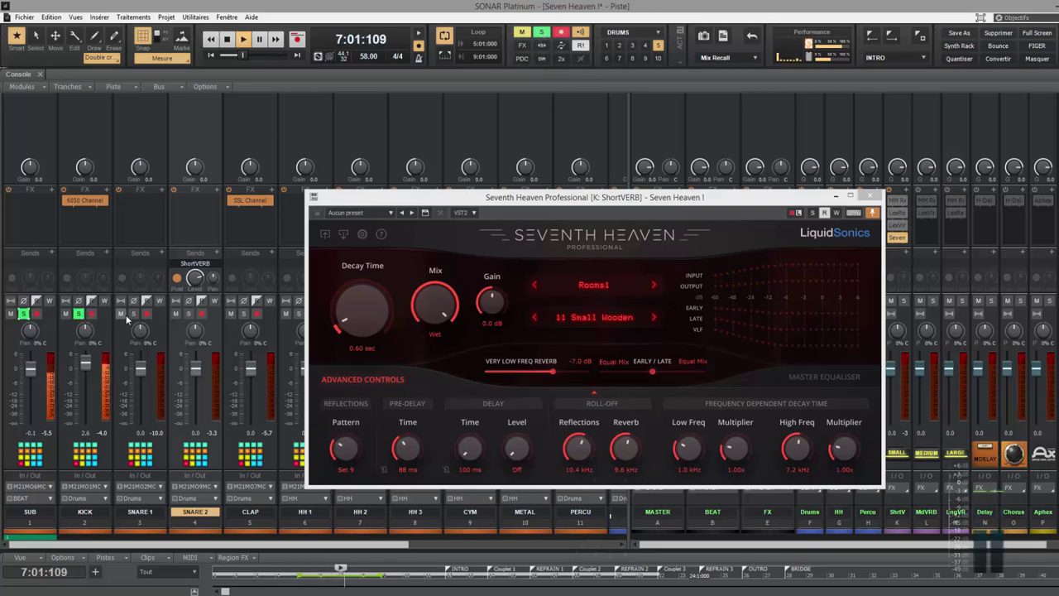
click(189, 313)
click(244, 314)
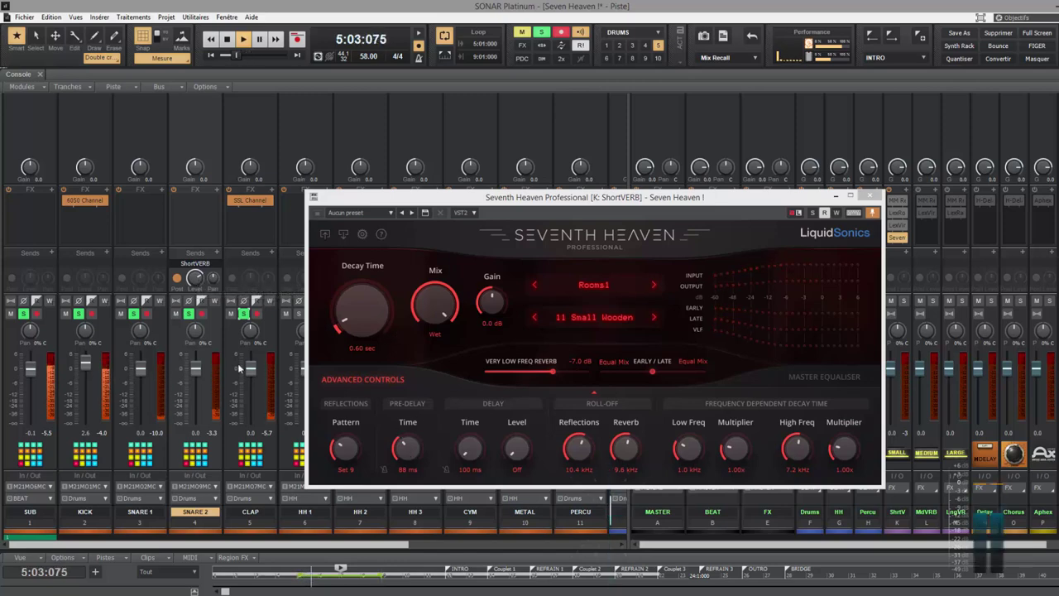
Add a send from the CLAP track to ShortVERB, and take SNARE 2 and CLAP out of solo.
click(246, 278)
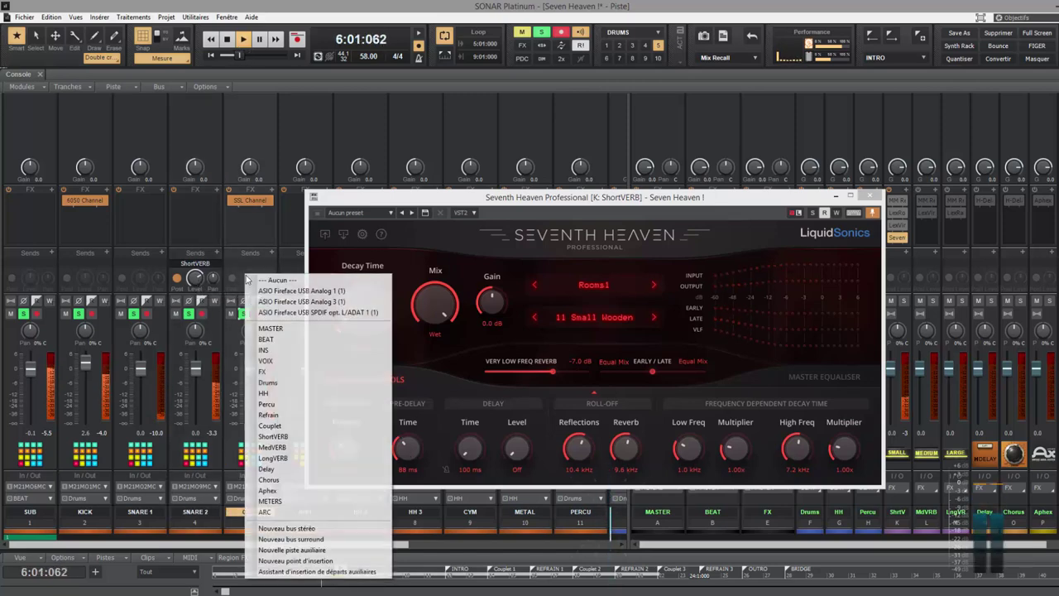
click(281, 437)
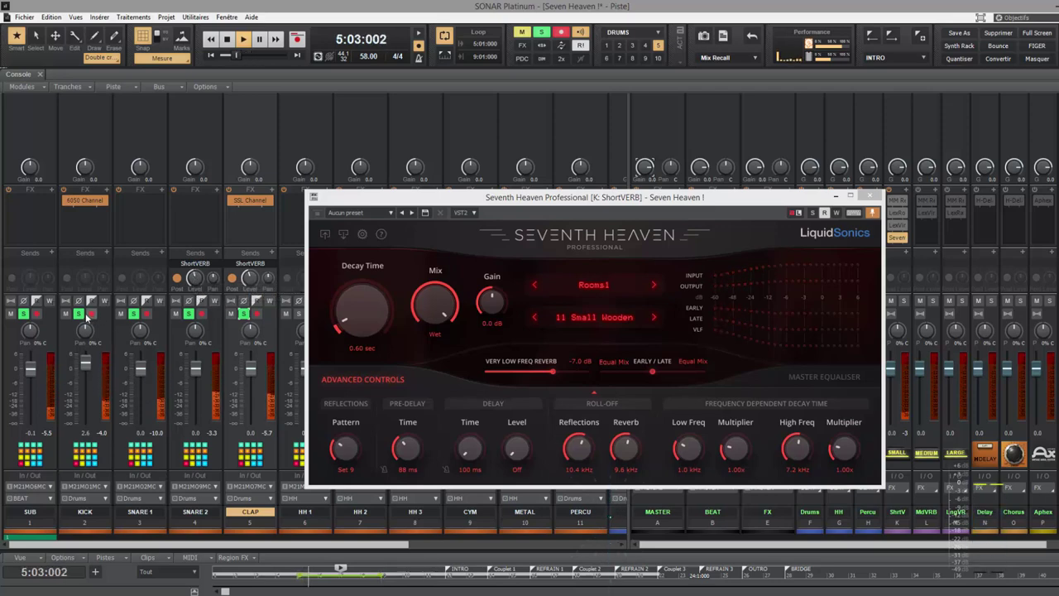
click(191, 314)
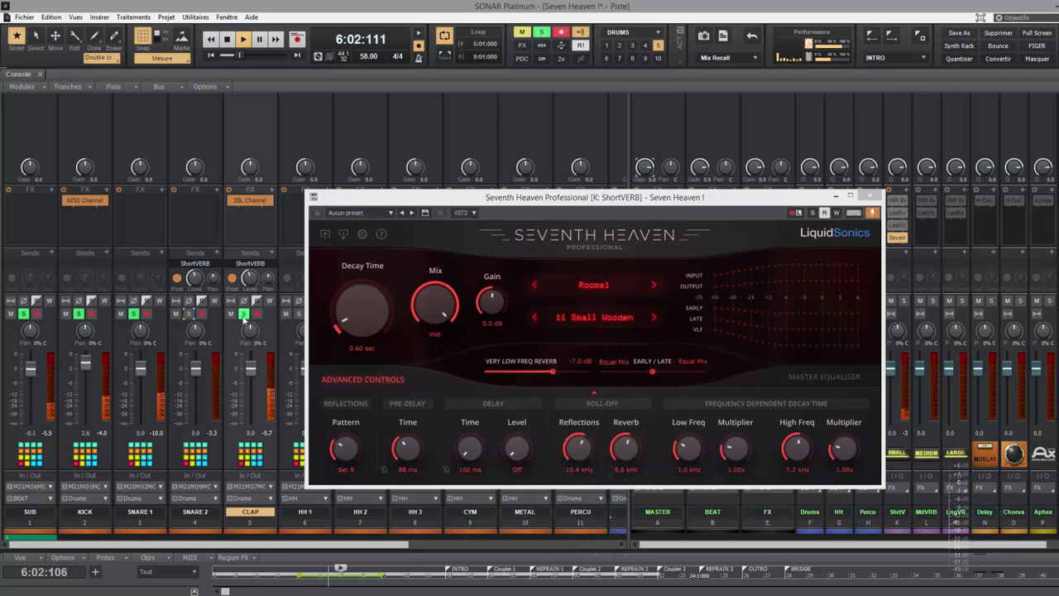
click(245, 314)
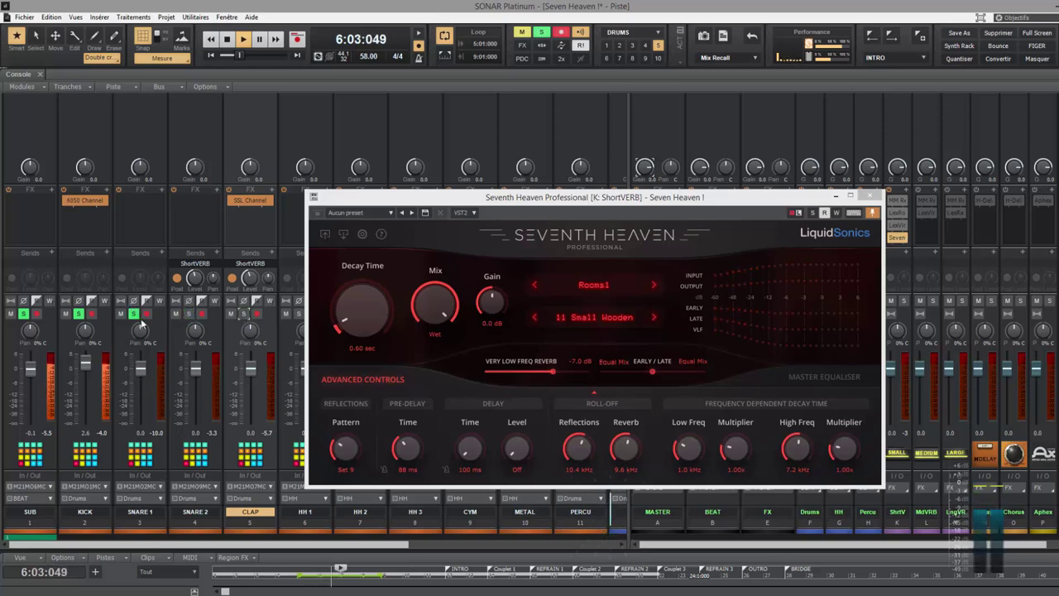
Add a send from the SNARE 1 track to ShortVERB and lower its send level.
right_click(140, 272)
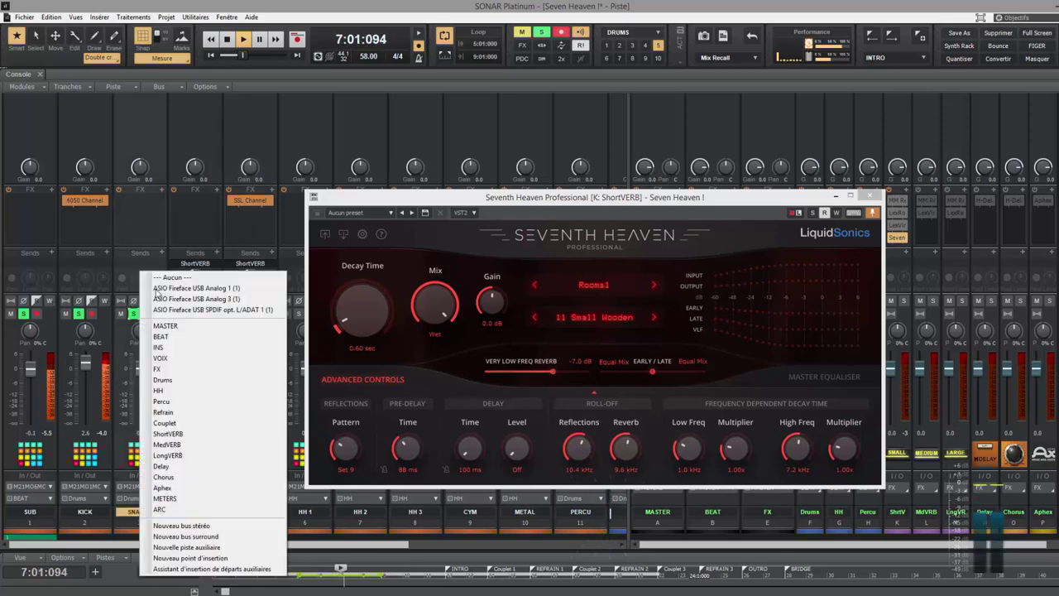
click(171, 434)
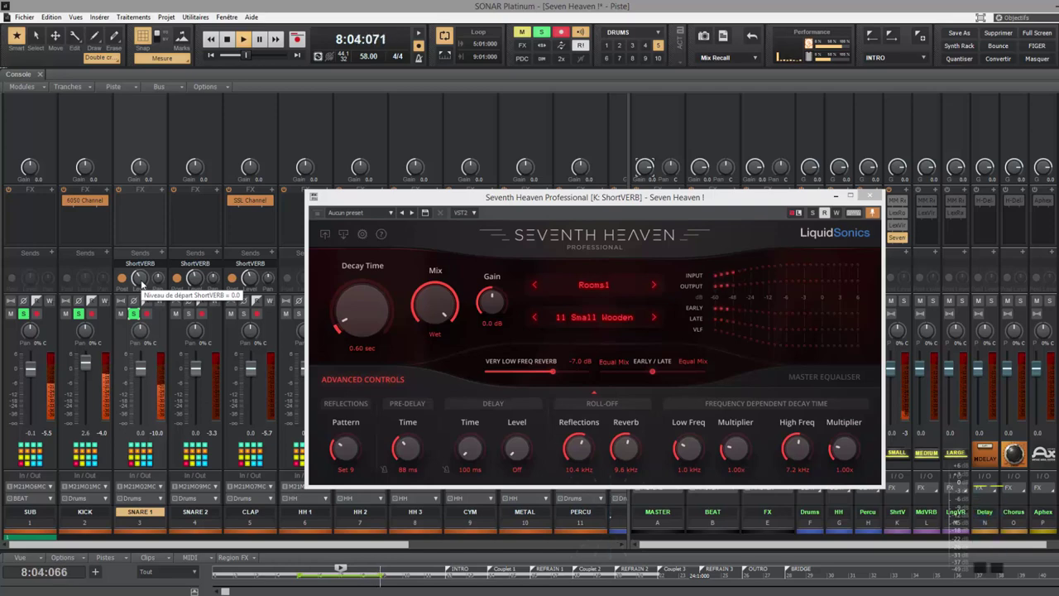
scroll(140, 284, down, 3)
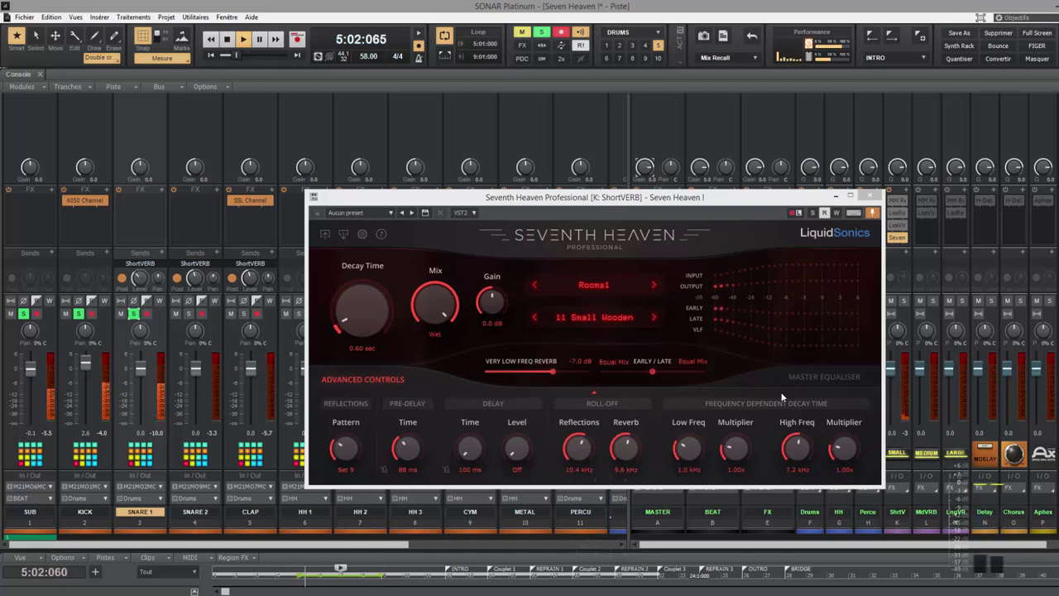
Show the reverb's Master Equaliser and audition HH 1 and HH 2 in solo, keeping only HH 2 of the two soloed.
click(804, 376)
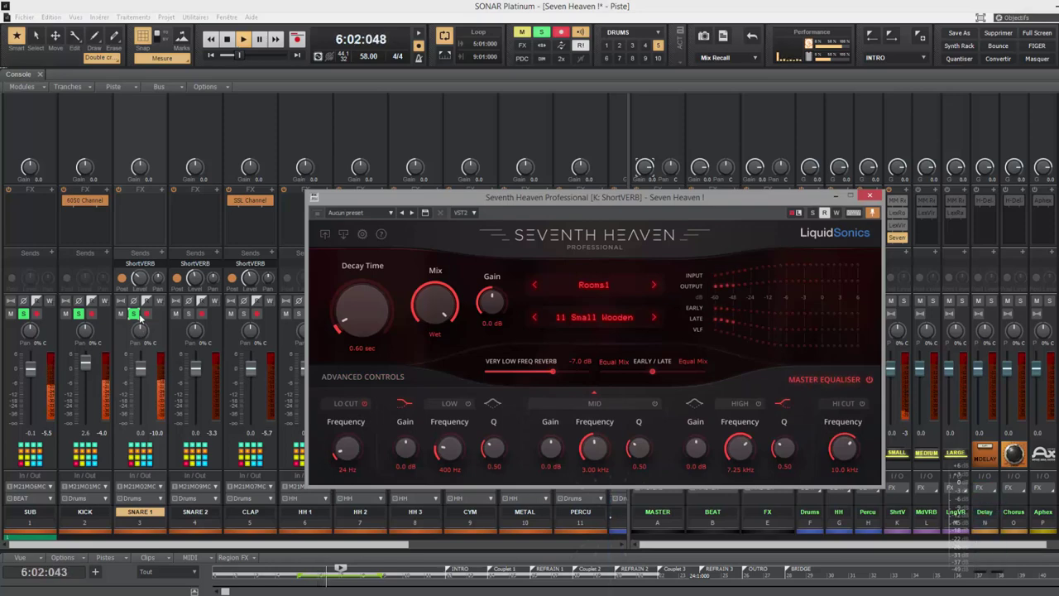
drag(555, 190, 774, 192)
click(299, 315)
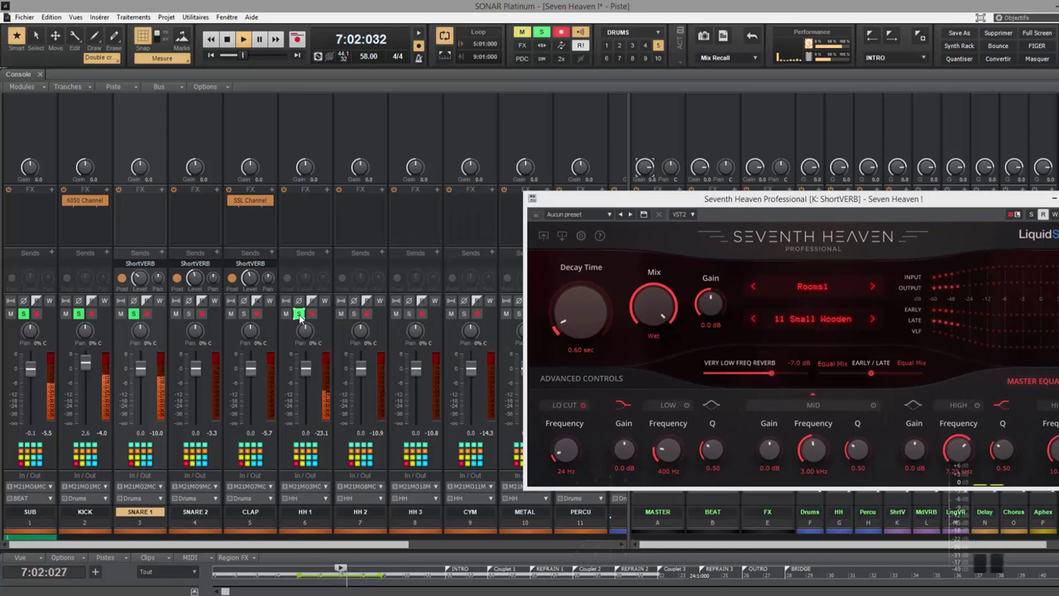
click(354, 314)
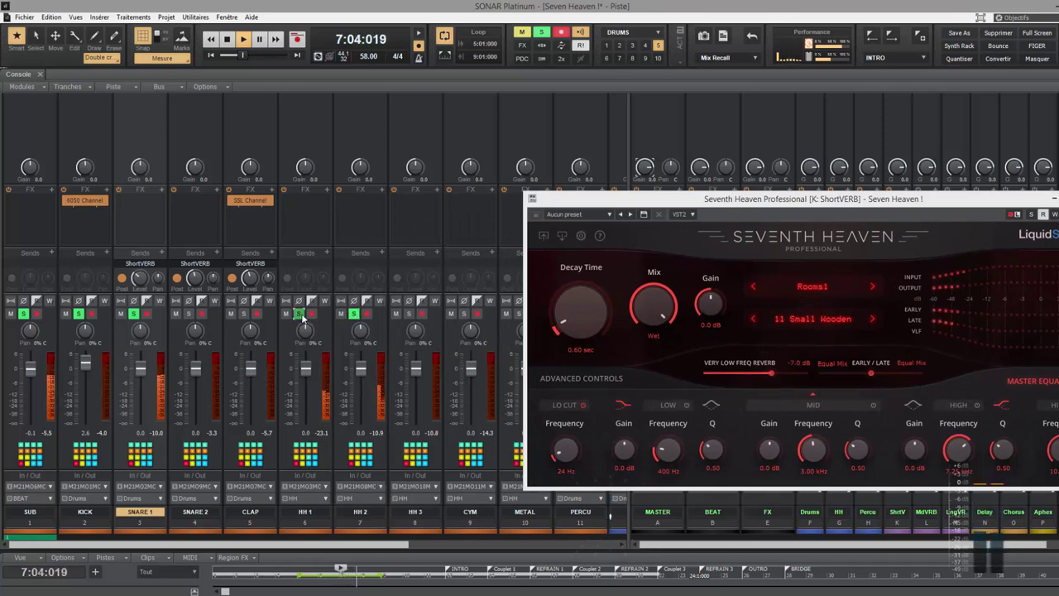
Add a send from the HH 2 track to ShortVERB and set its level to -2.9.
click(360, 498)
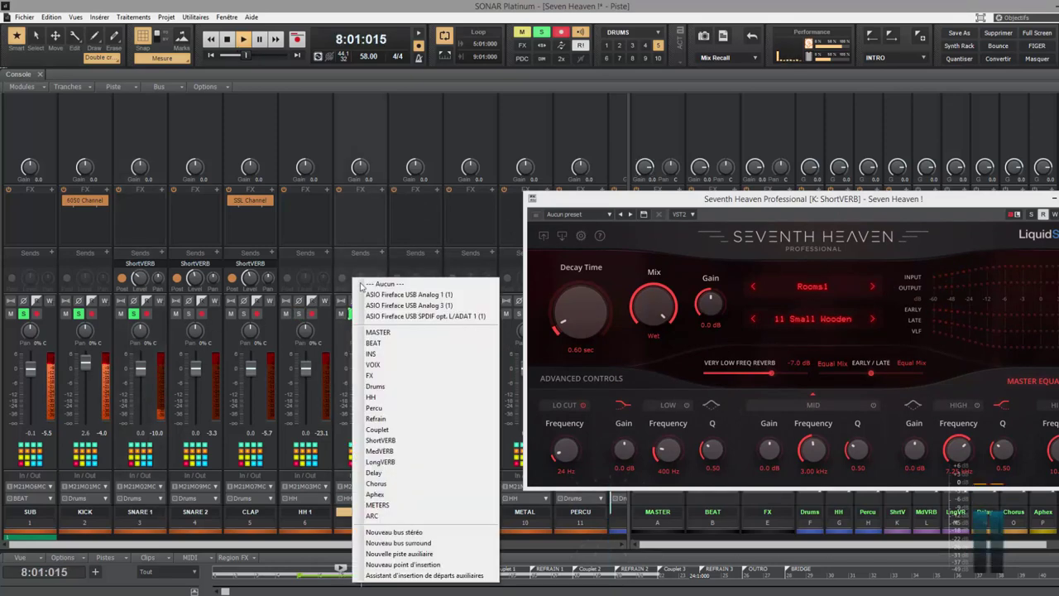
click(381, 440)
drag(360, 279, 360, 281)
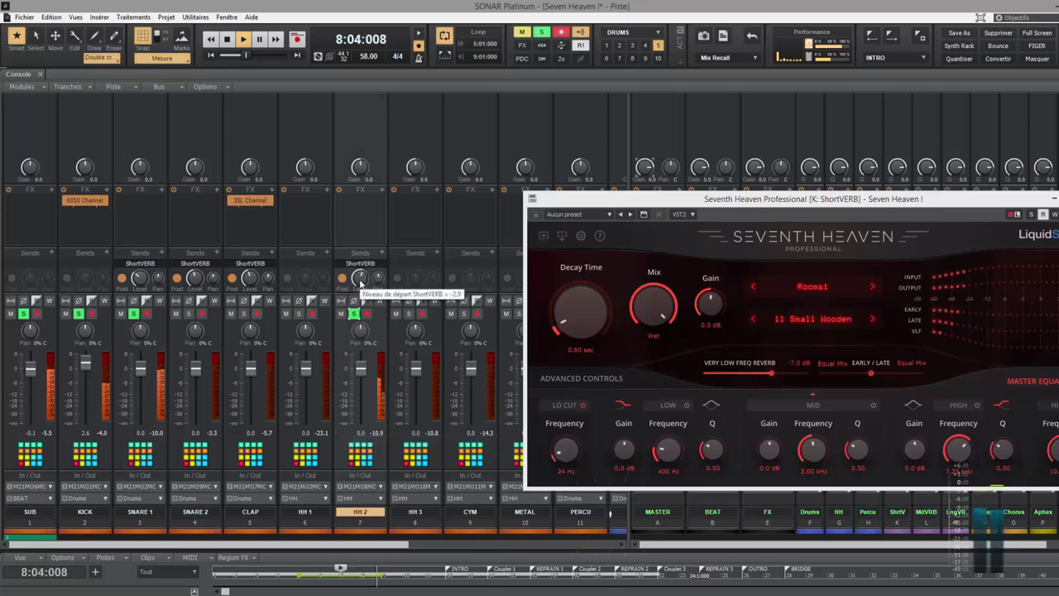
key(space)
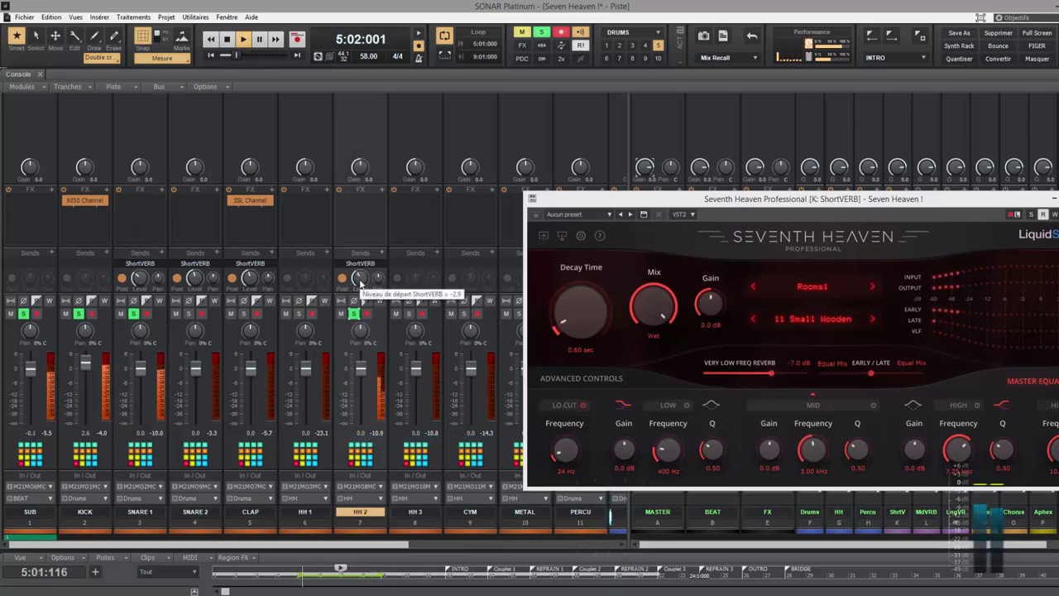
Solo the HH 3 track and add a send from it to ShortVERB.
click(408, 314)
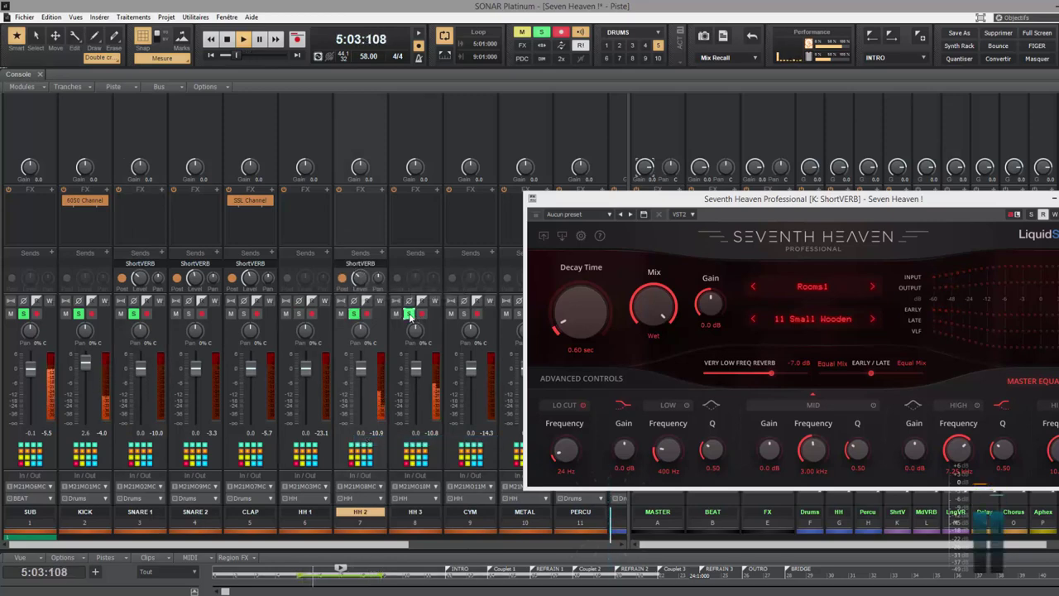
right_click(418, 279)
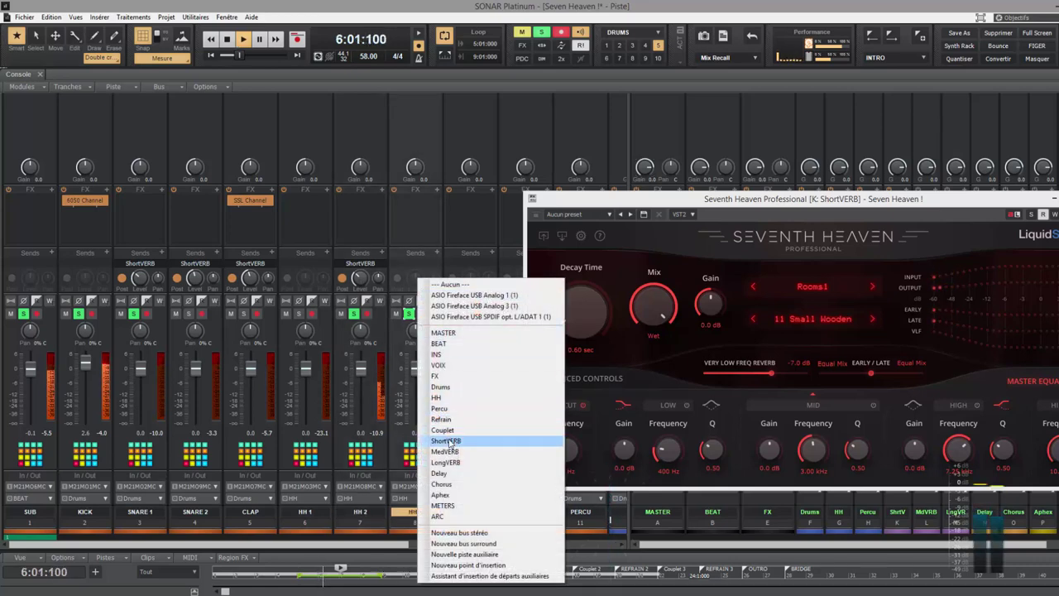
click(448, 441)
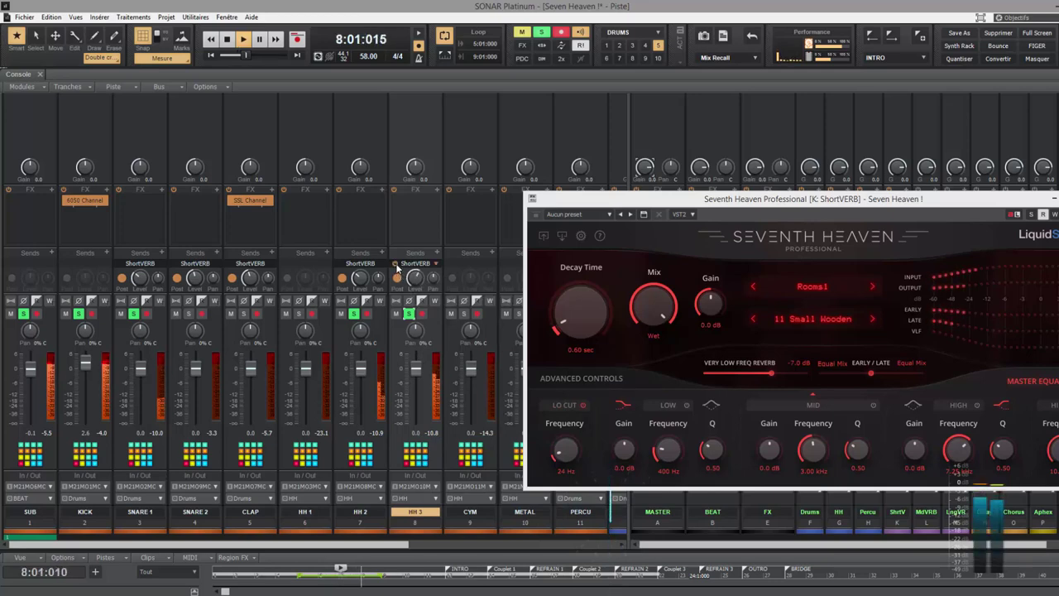
Compare HH 3 with its ShortVERB send off and on while temporarily muting HH 2, and lower the HH 3 send level.
click(396, 264)
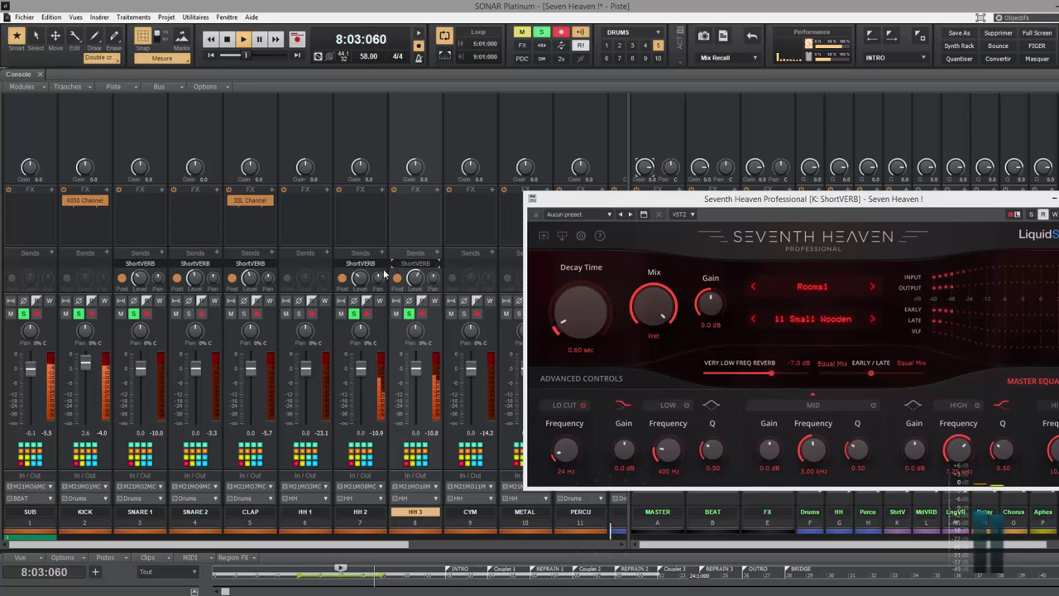
click(341, 315)
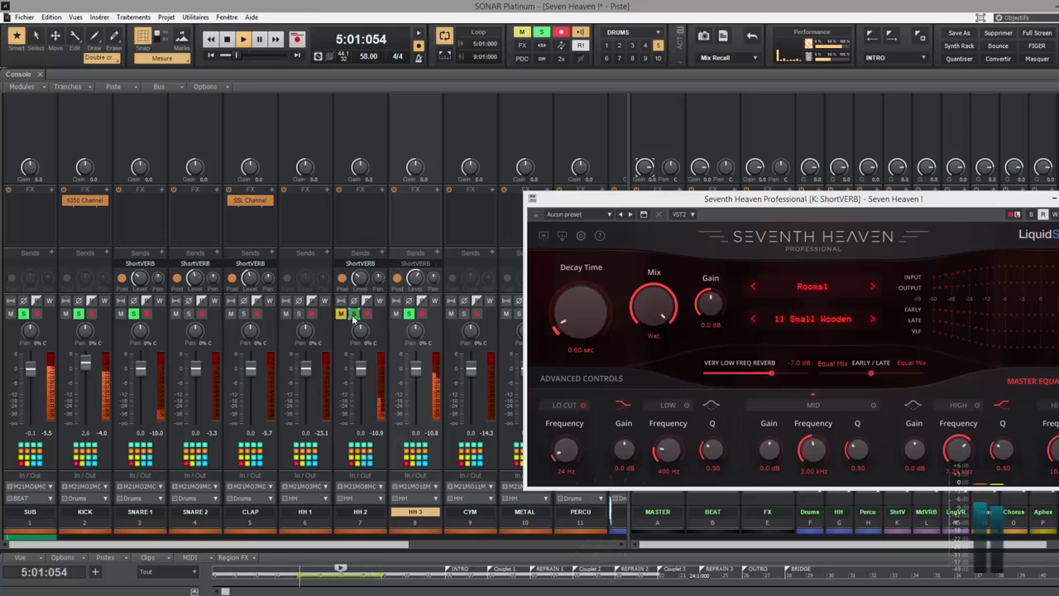
click(395, 264)
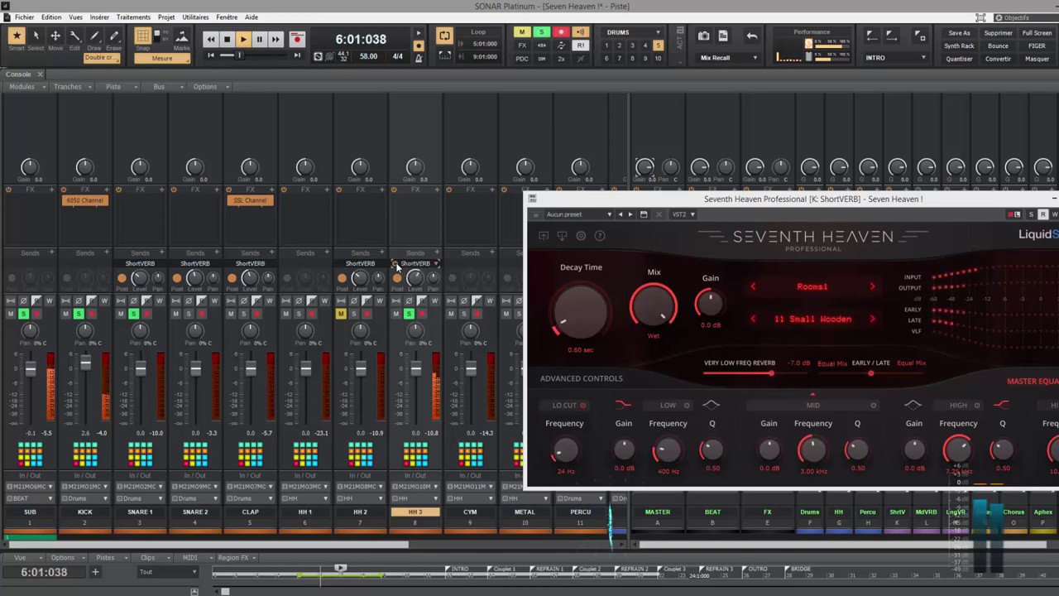
mouse_move(413, 281)
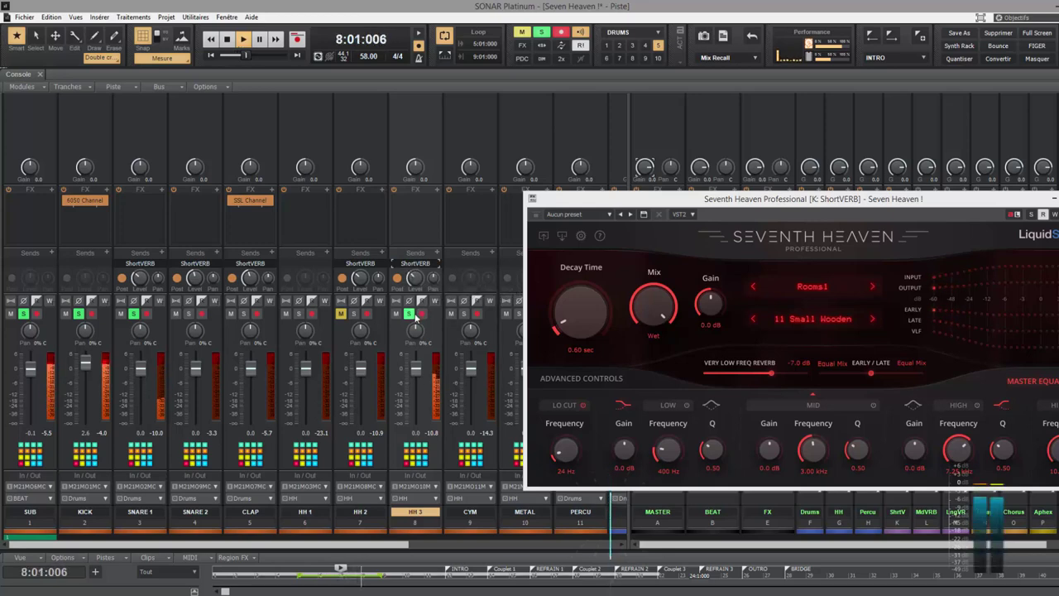
click(342, 314)
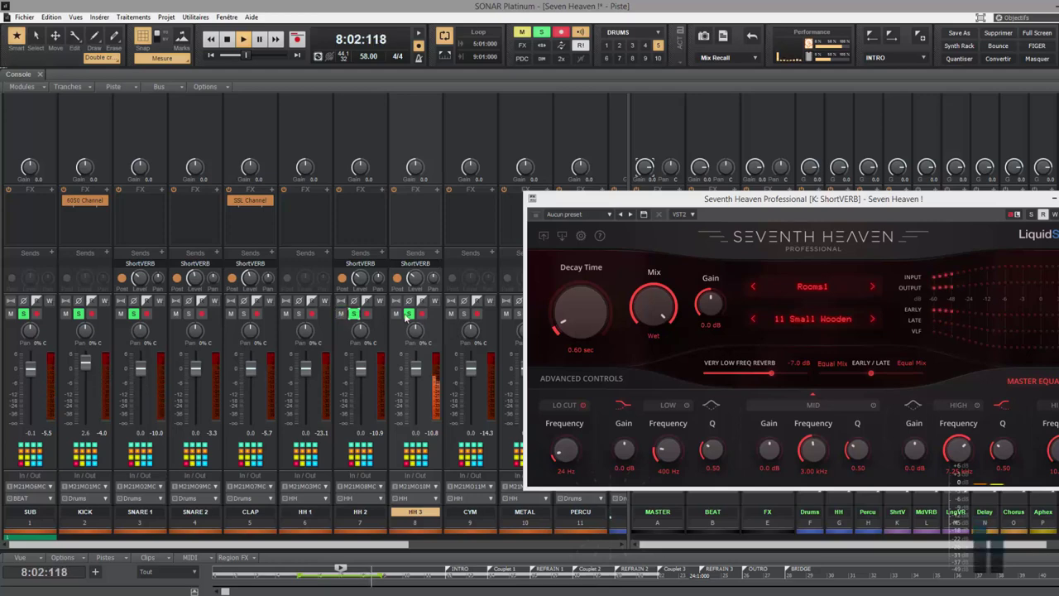
Solo the CYM track and add a send from it to ShortVERB.
click(463, 314)
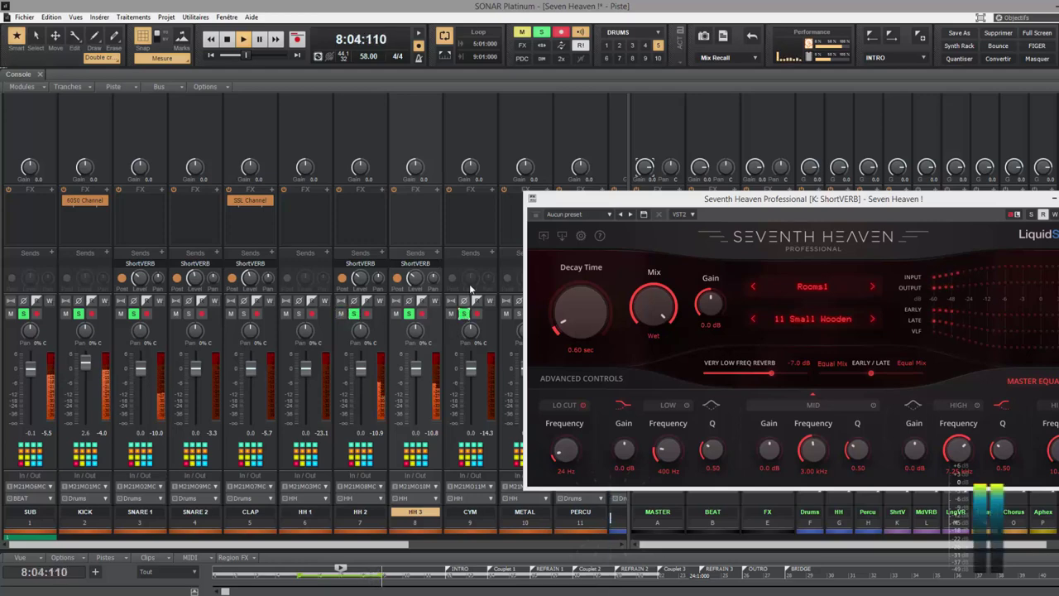
right_click(471, 275)
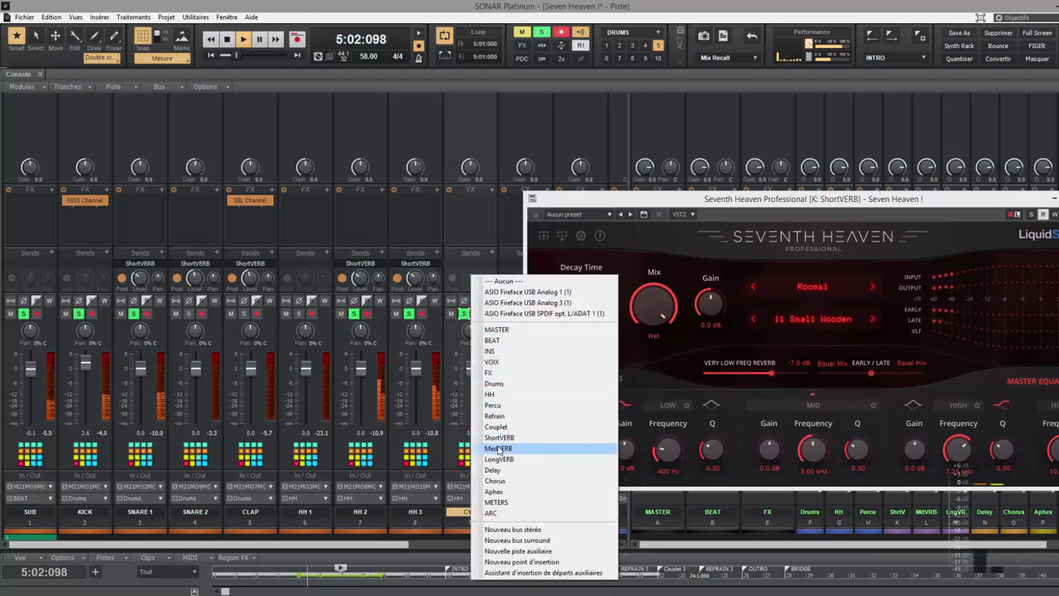
click(500, 437)
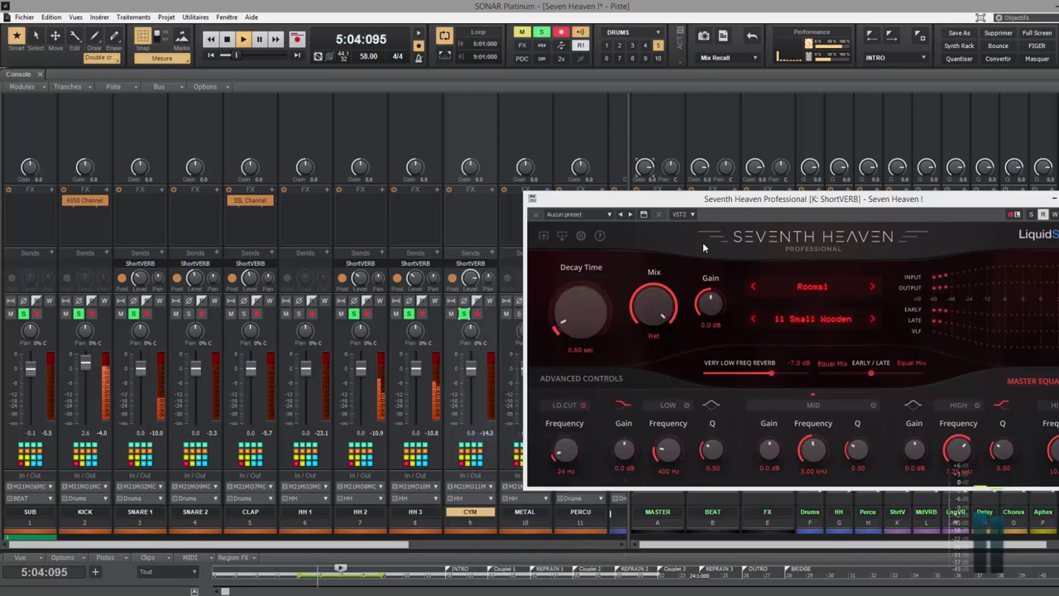
Rename the ShortVERB bus as M7, and set the CYM track's send level to -11.7.
drag(738, 206, 474, 382)
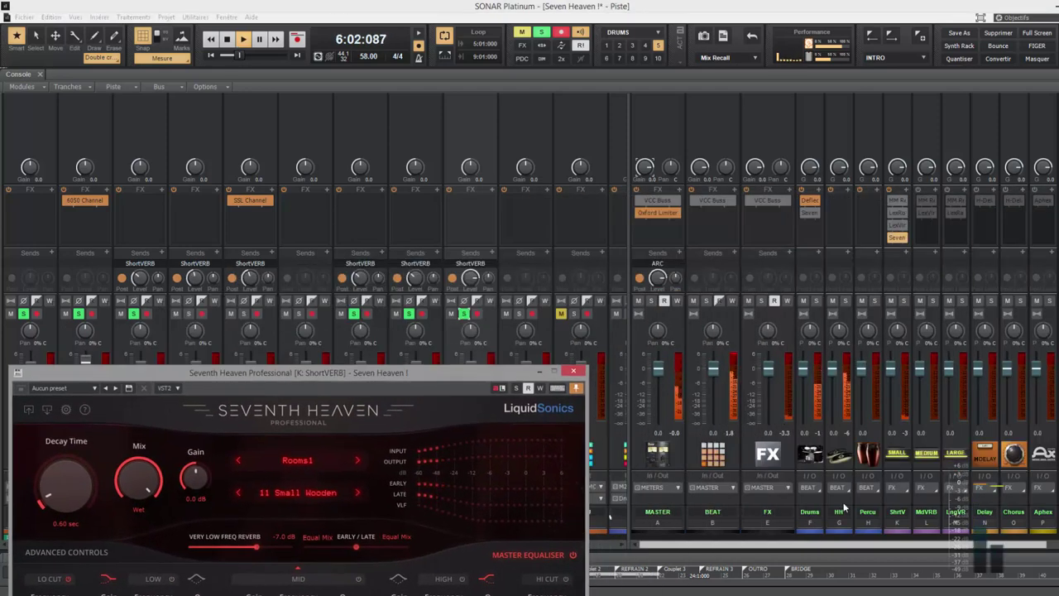
double_click(906, 511)
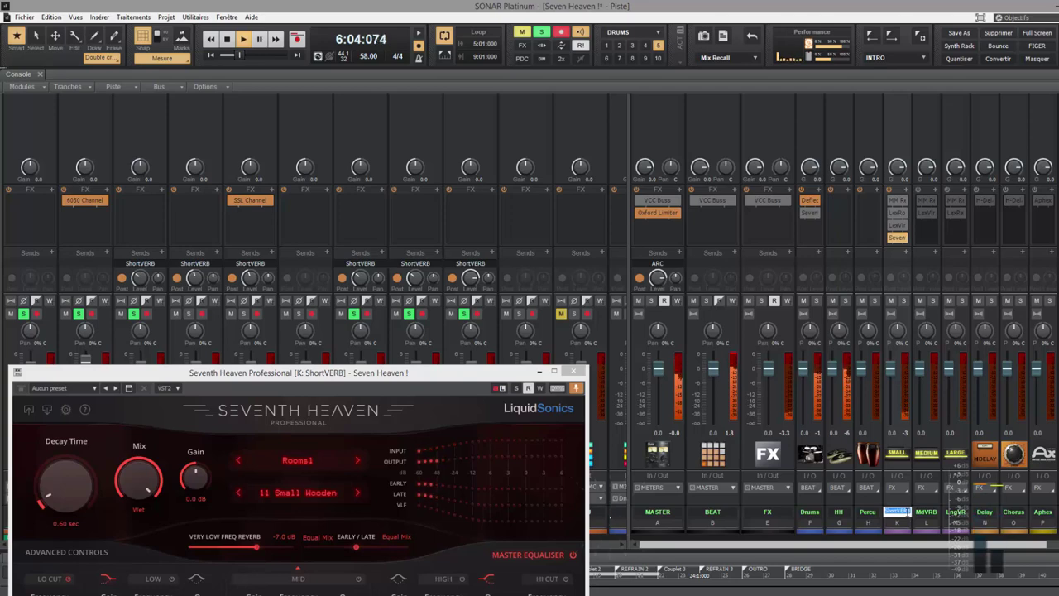
text(M7)
key(Return)
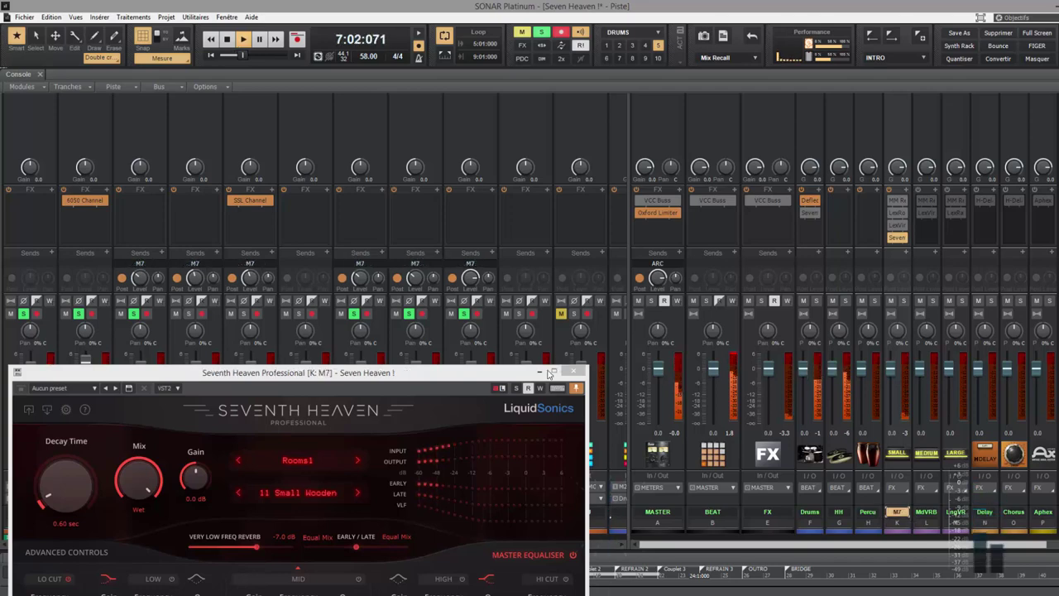
drag(470, 280, 470, 283)
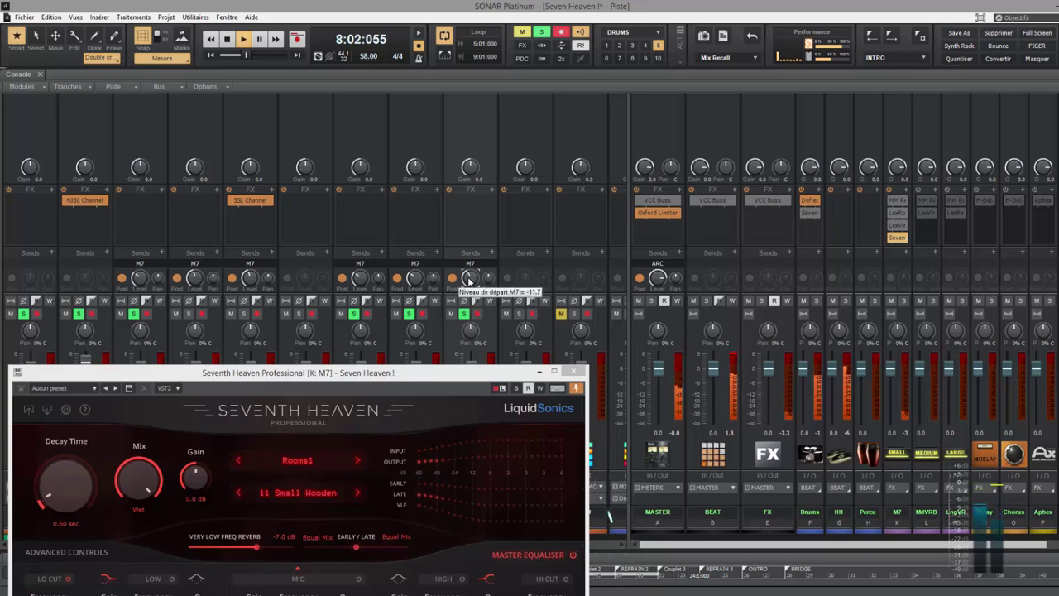
Solo the METAL track with a new send to the M7 bus, and solo the PERCU track.
click(519, 315)
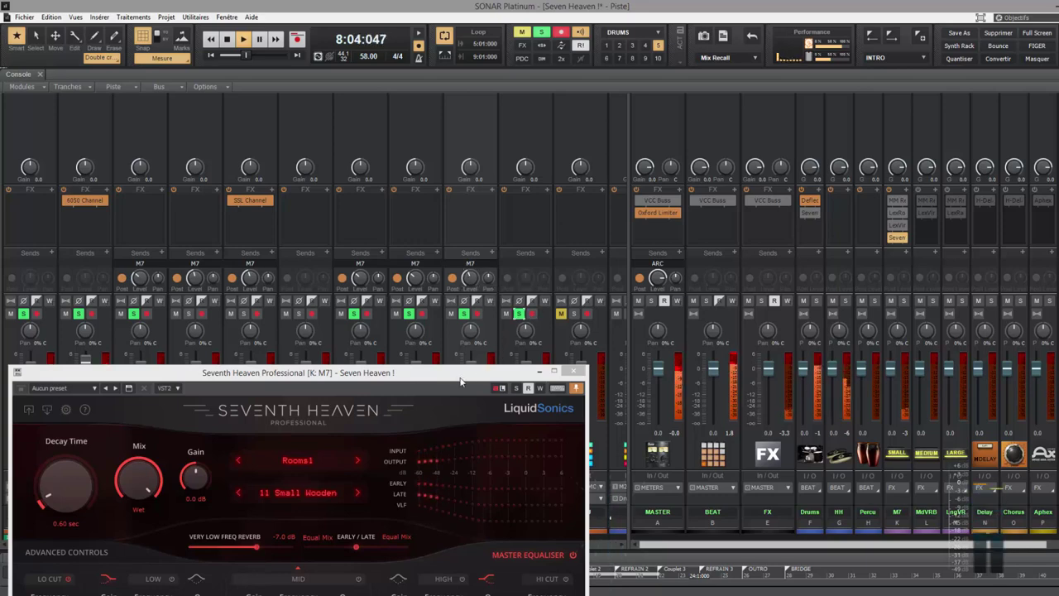
drag(460, 373, 683, 504)
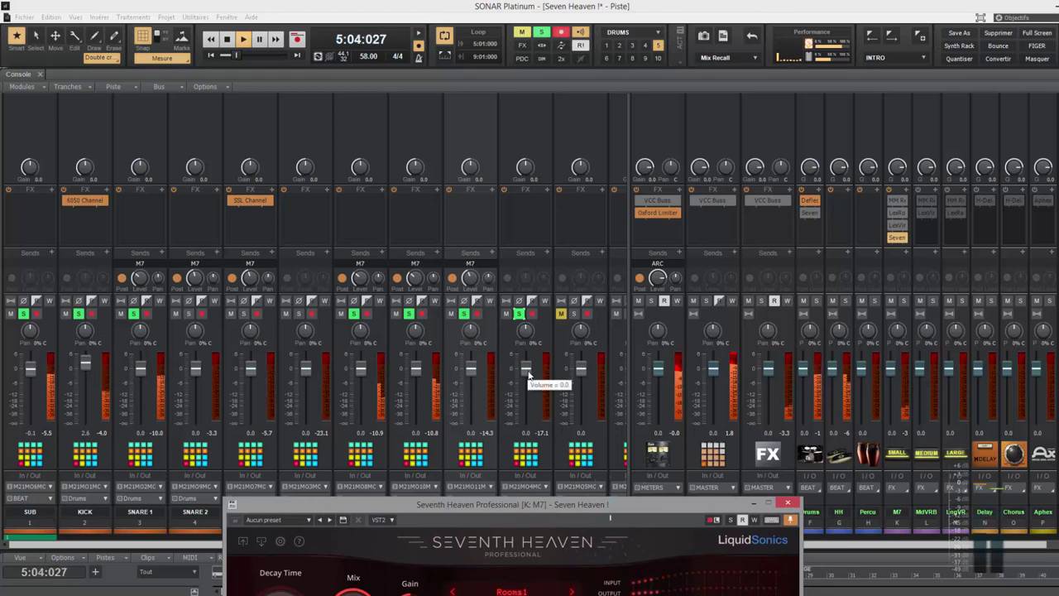
drag(515, 506, 551, 527)
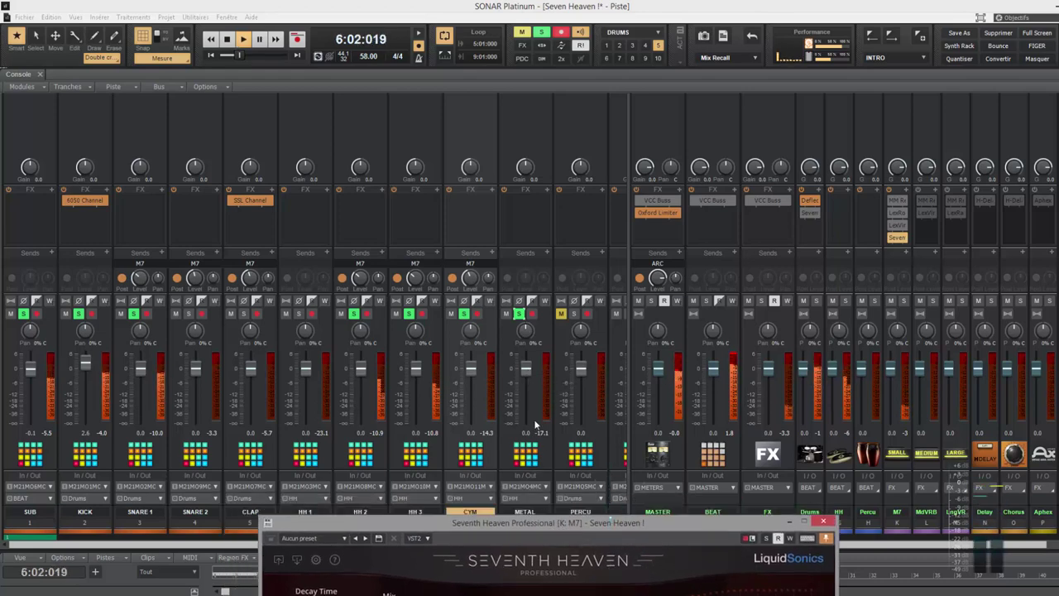
right_click(529, 278)
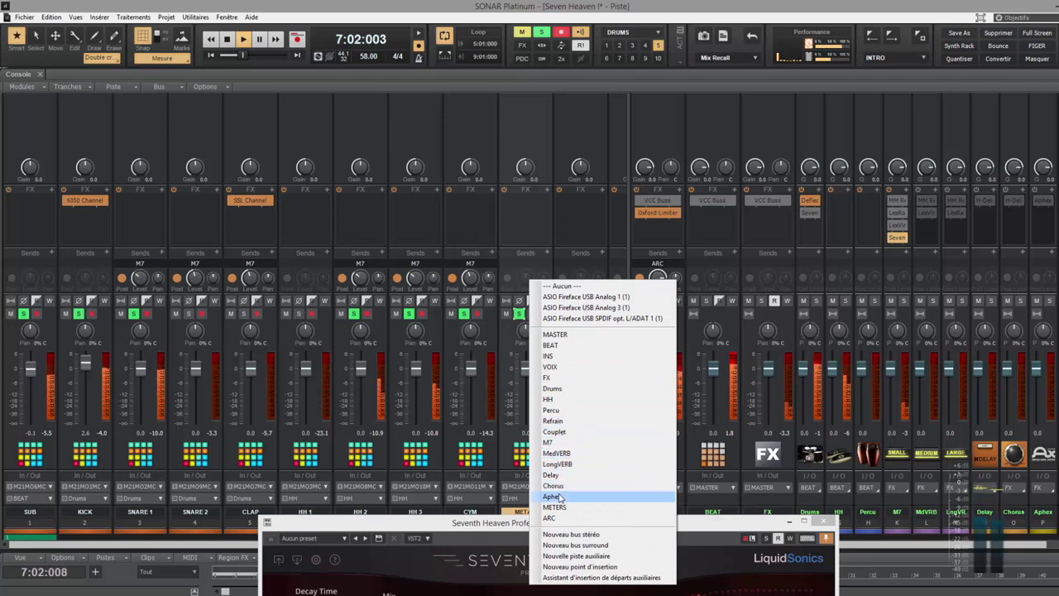
click(565, 447)
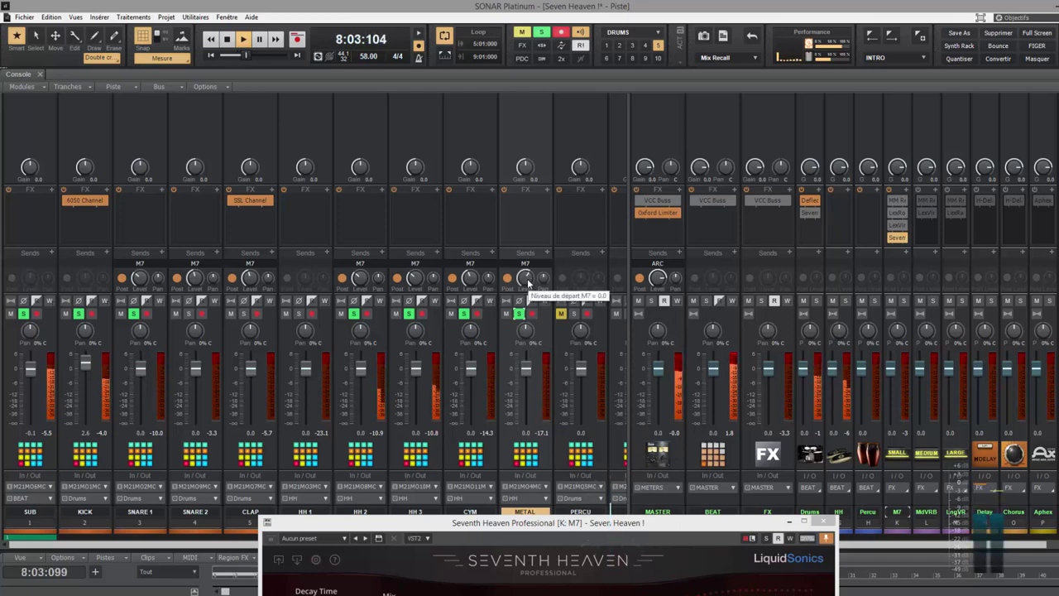
click(574, 313)
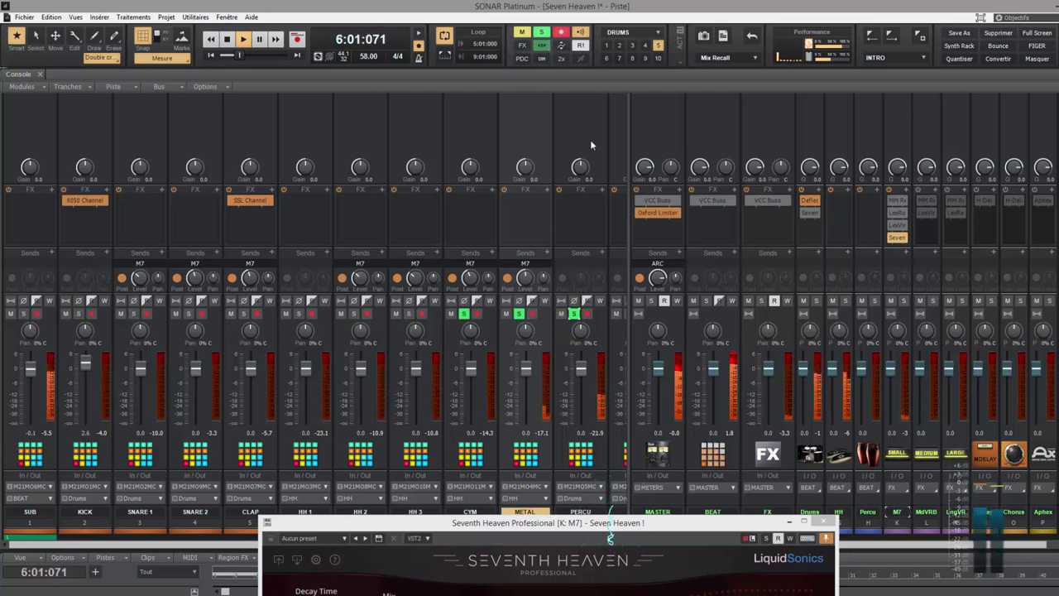
Add a send to the M7 bus on the PERCU track and mute that track.
click(577, 273)
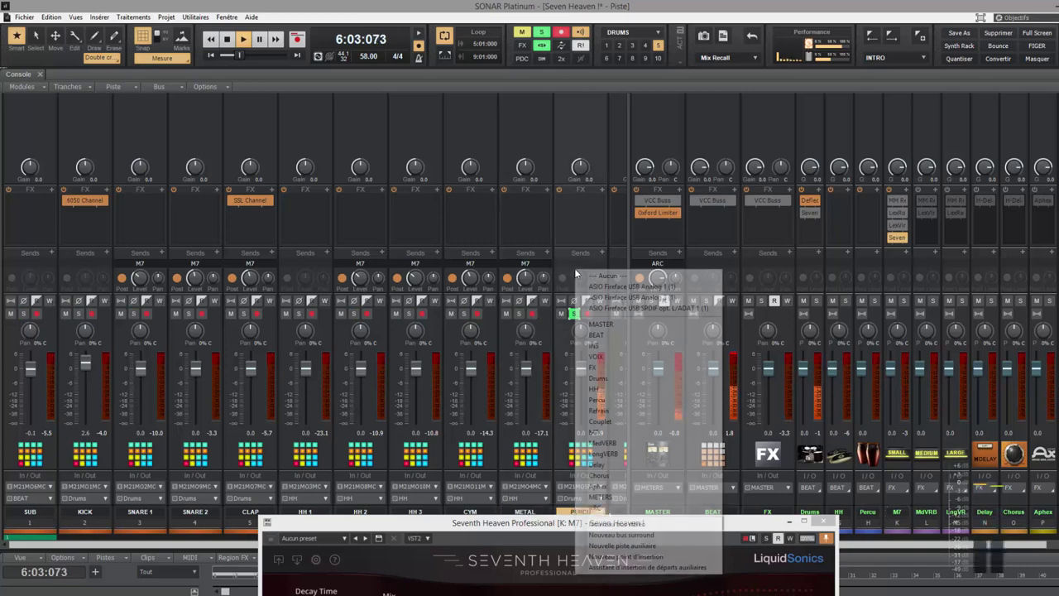
click(603, 431)
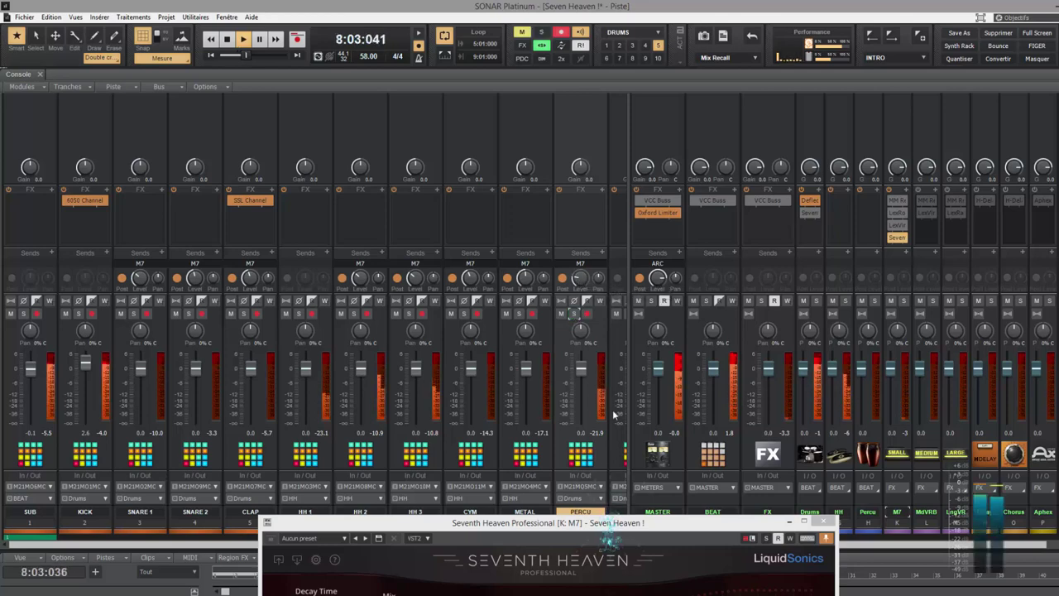
drag(615, 523, 509, 417)
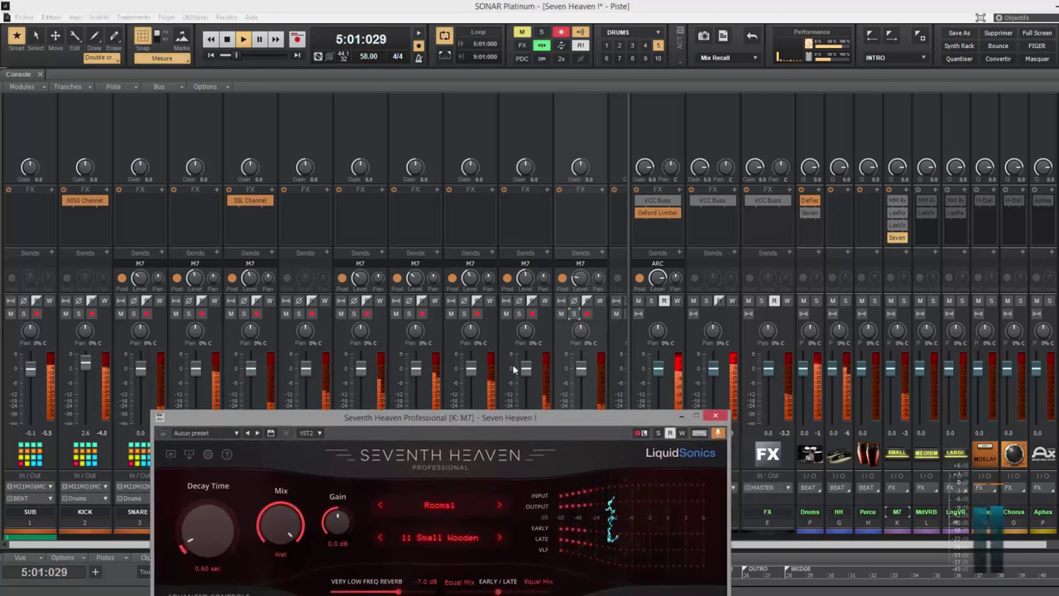
click(562, 315)
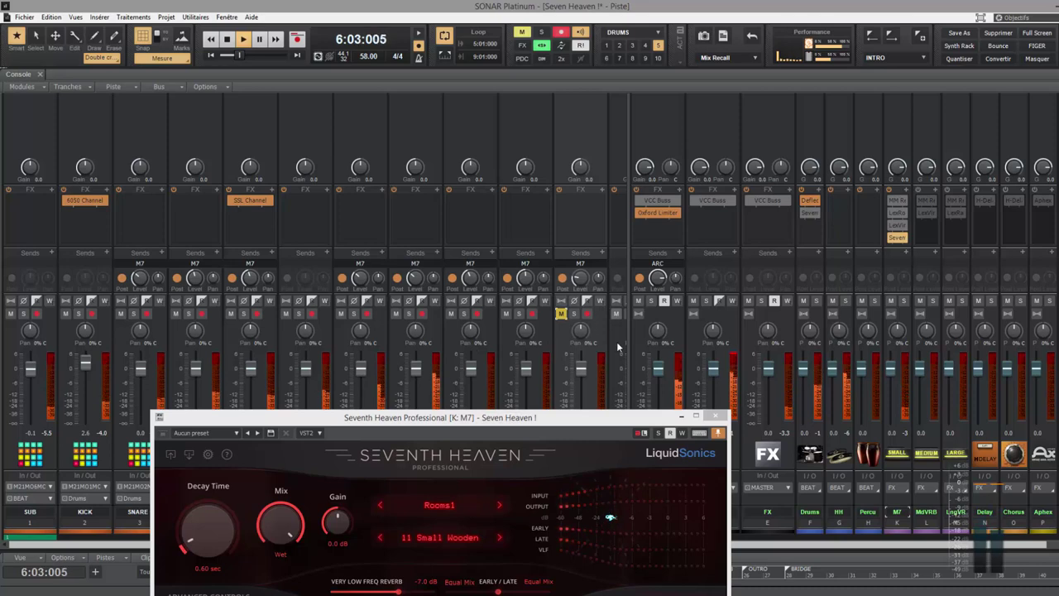
Widen the track section of the console to reach the Zilla track and solo Zilla.
drag(589, 427, 612, 552)
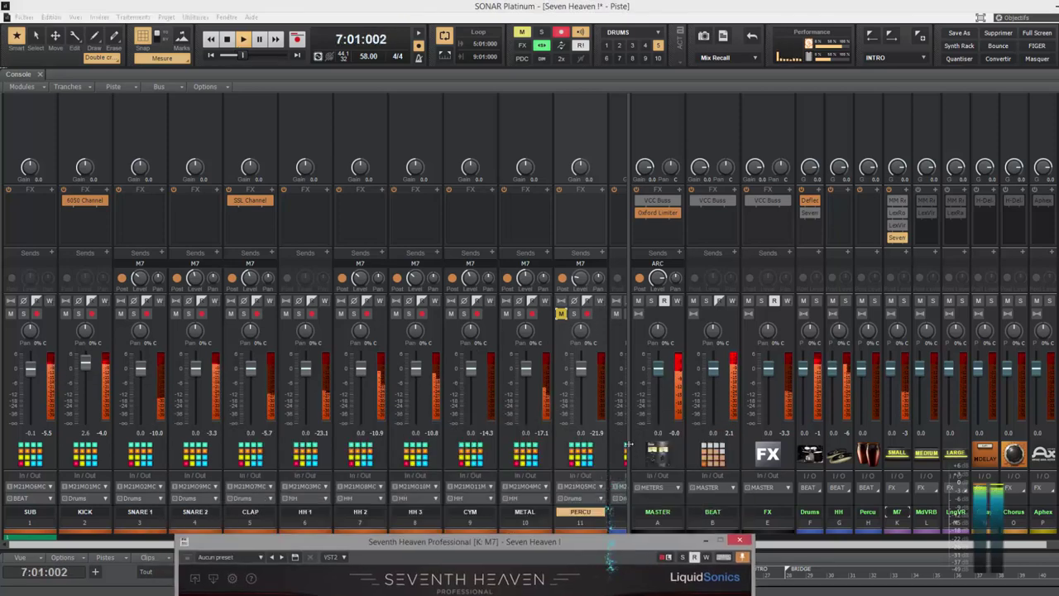
drag(629, 447, 960, 447)
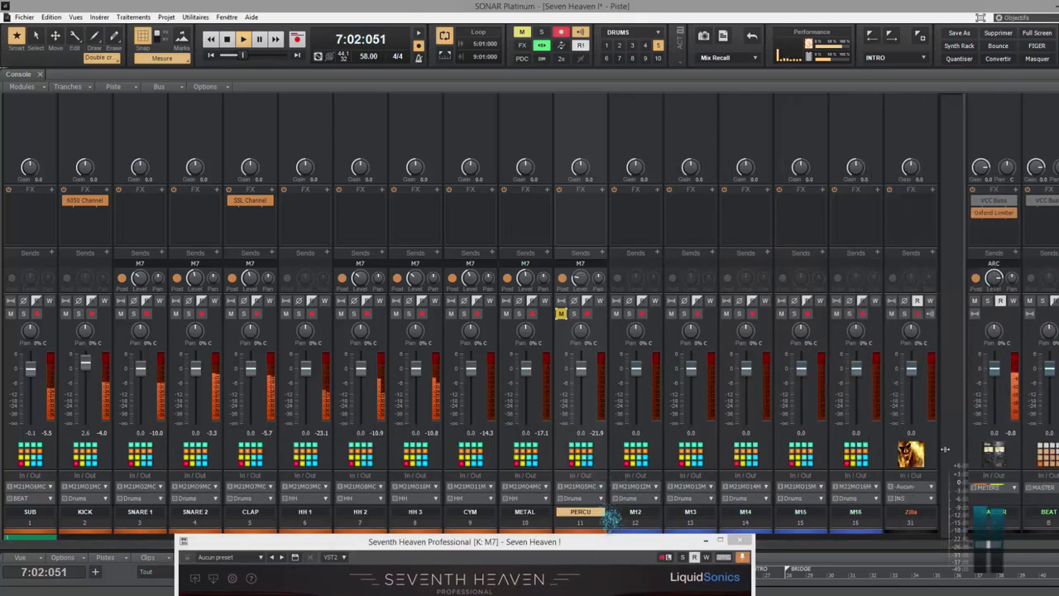
click(904, 313)
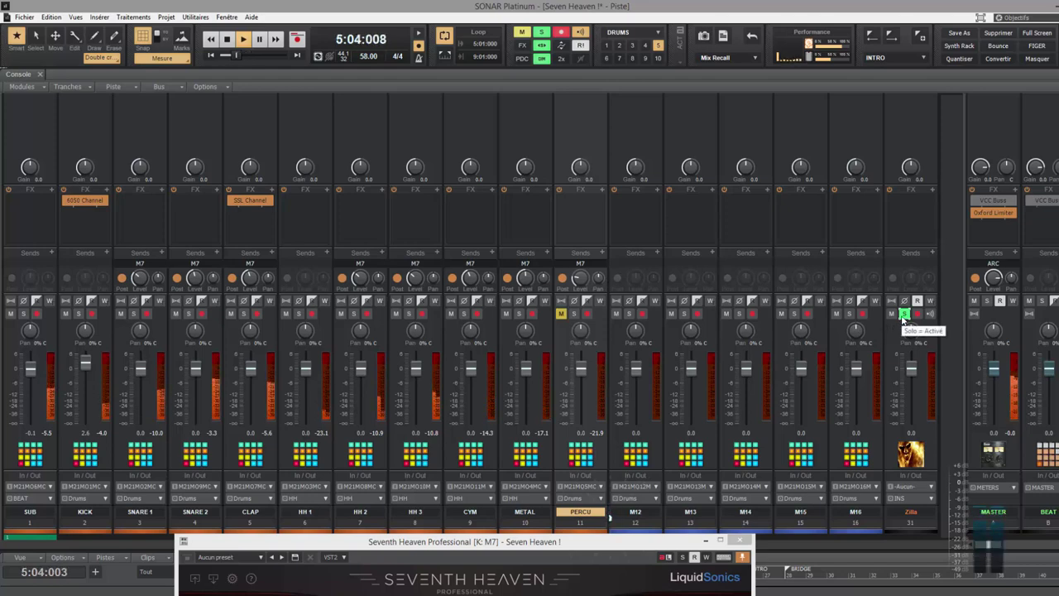
Clear the reverb window out of the way and load the BUS screenset to display all the buses.
drag(625, 547, 501, 408)
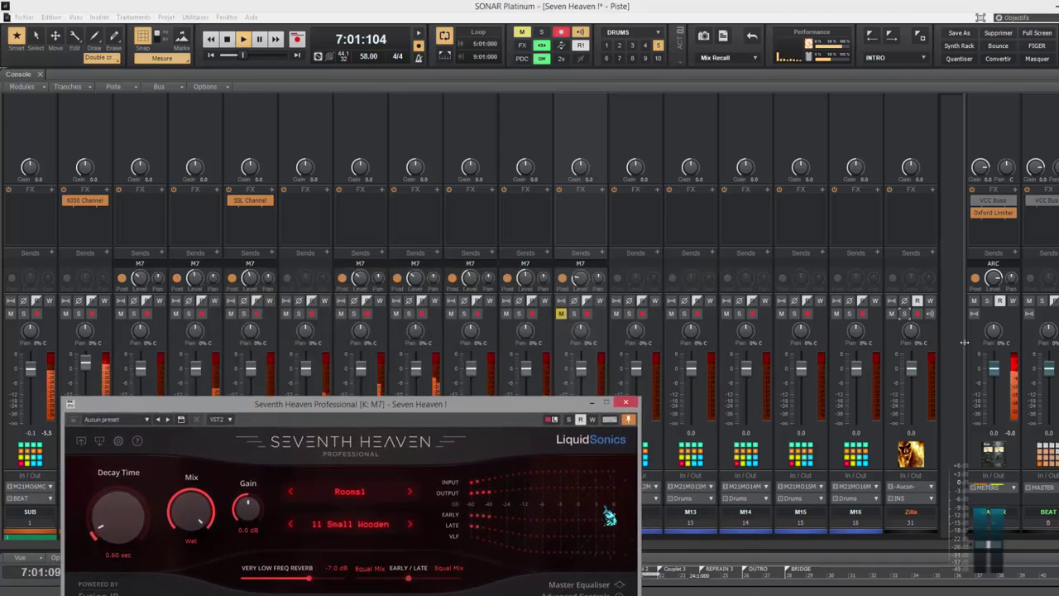
drag(967, 345, 674, 379)
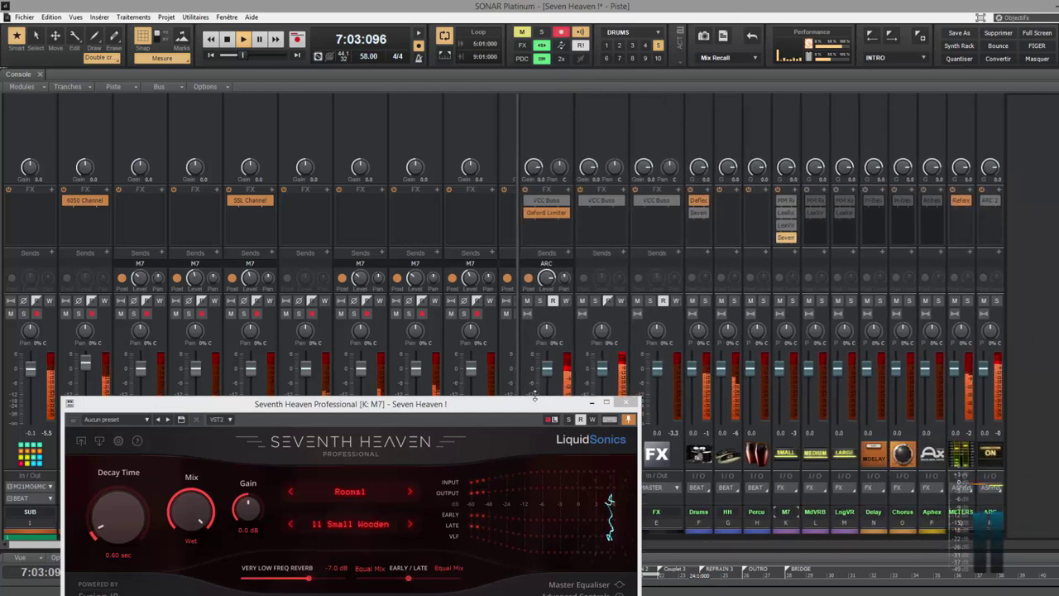
drag(574, 397, 478, 488)
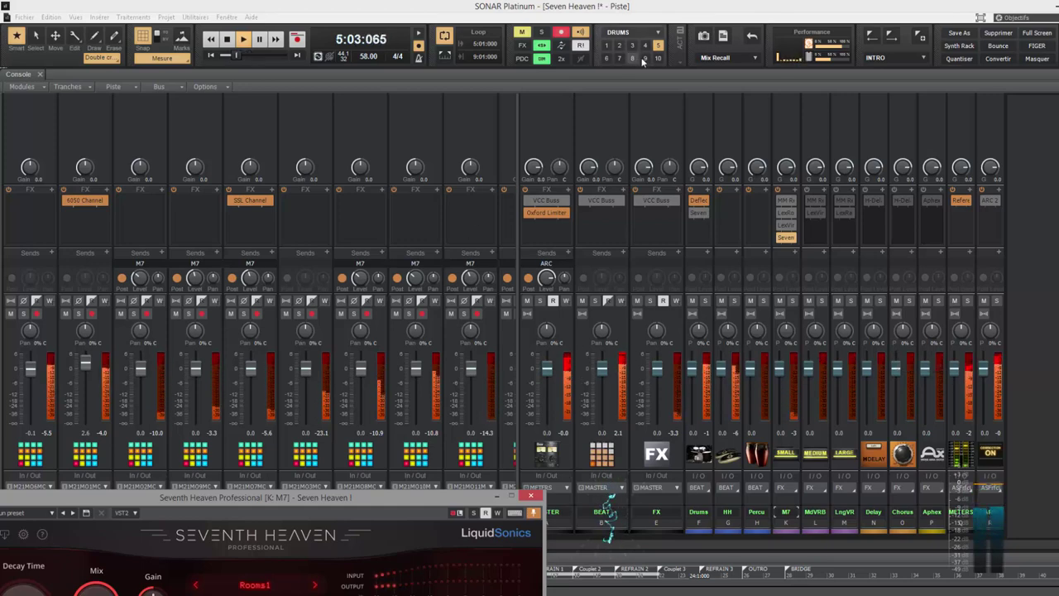
click(478, 208)
key(9)
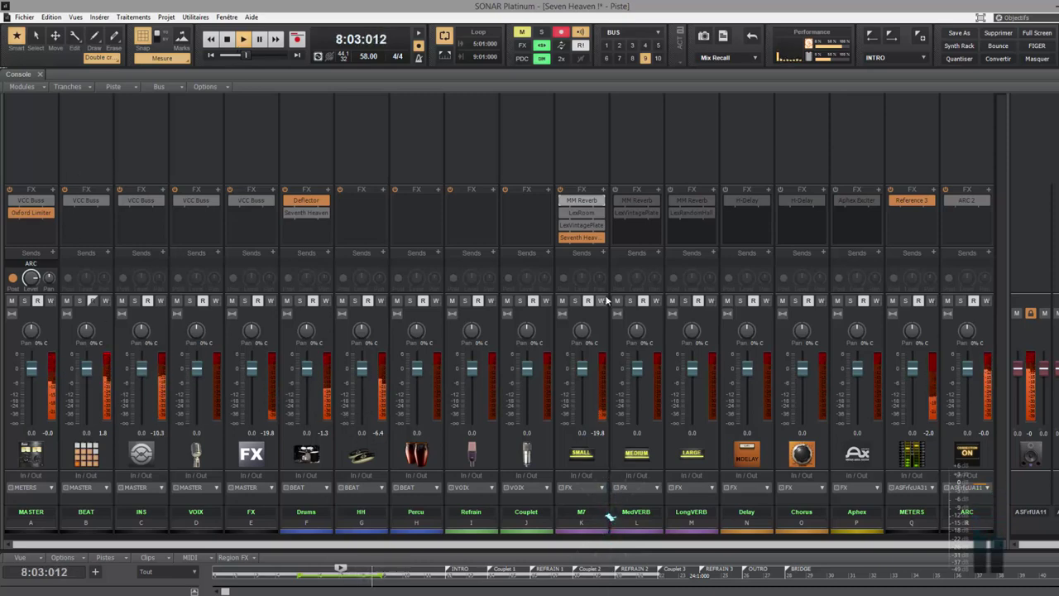
With the INS bus temporarily muted, compare the drums with the M7 reverb bus muted and unmuted several times.
click(120, 301)
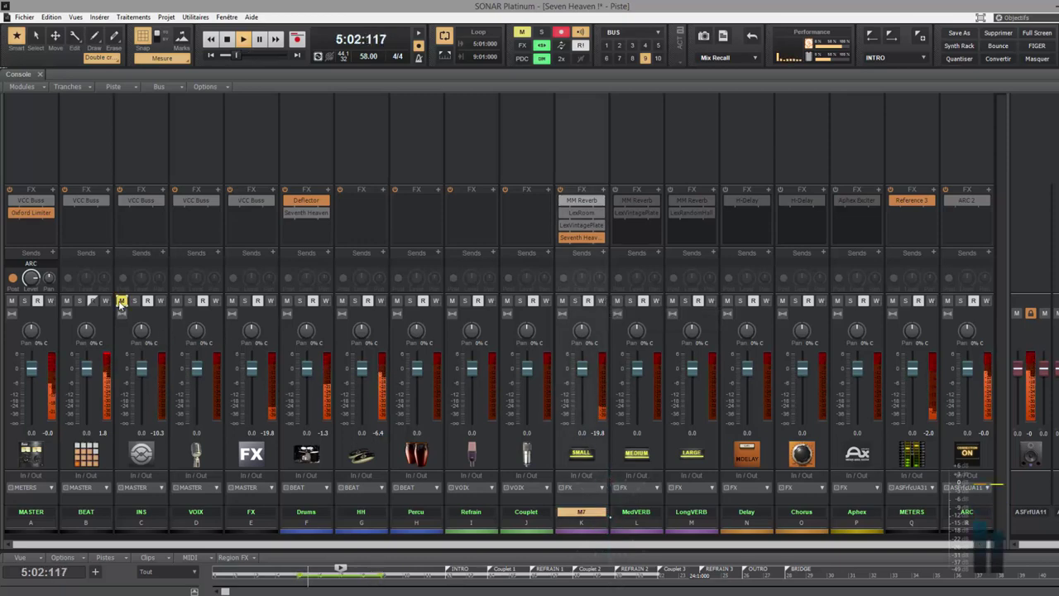
click(563, 302)
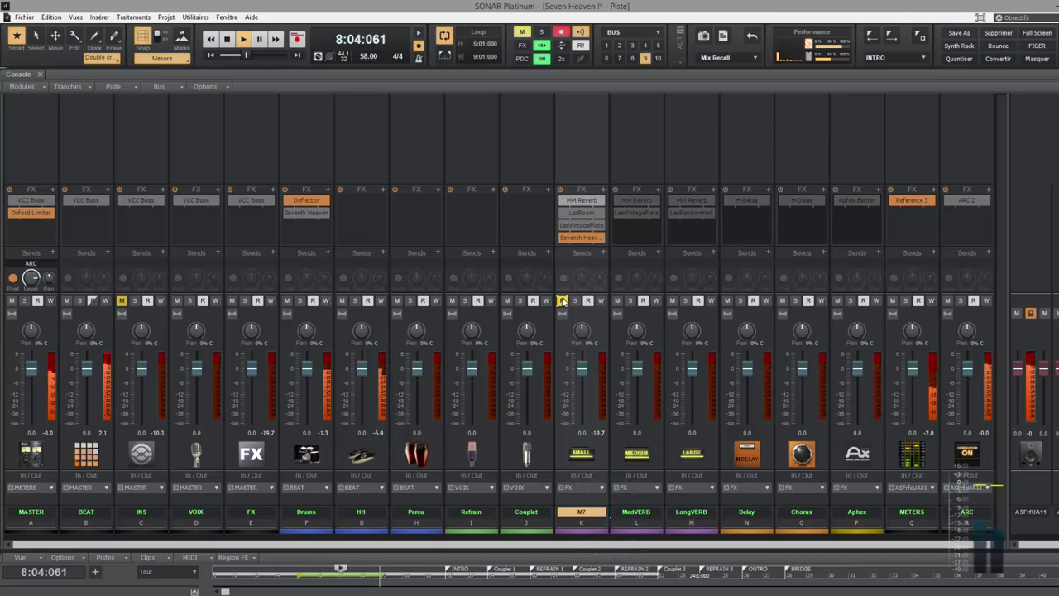
click(563, 302)
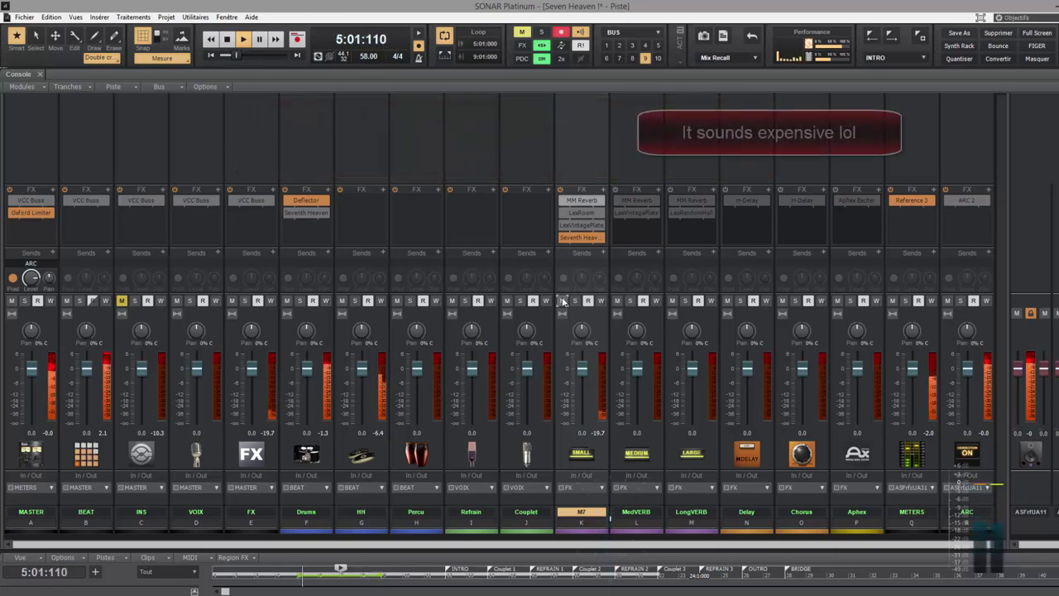
click(563, 301)
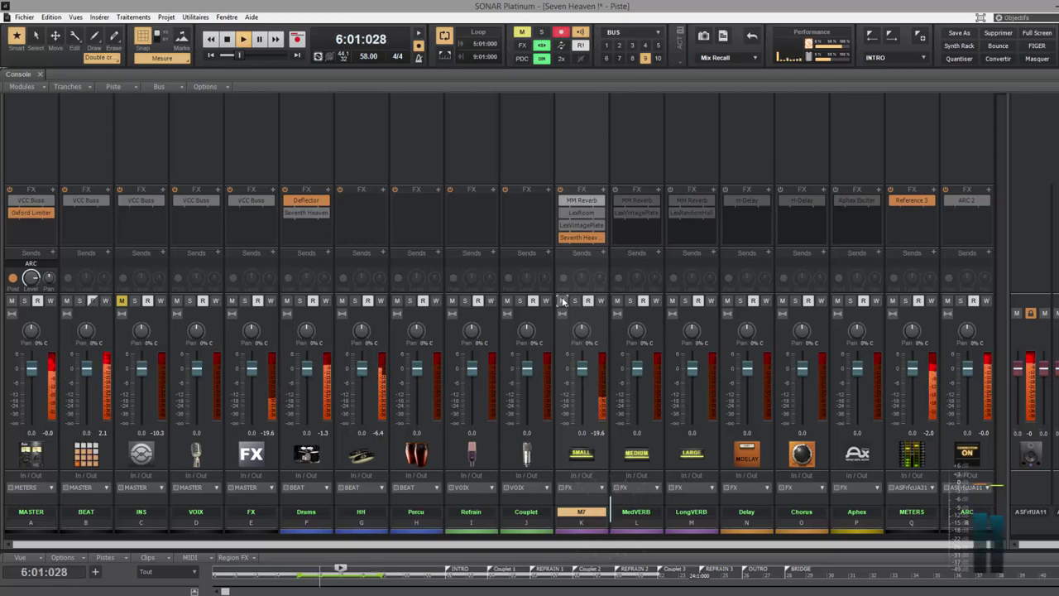
click(562, 300)
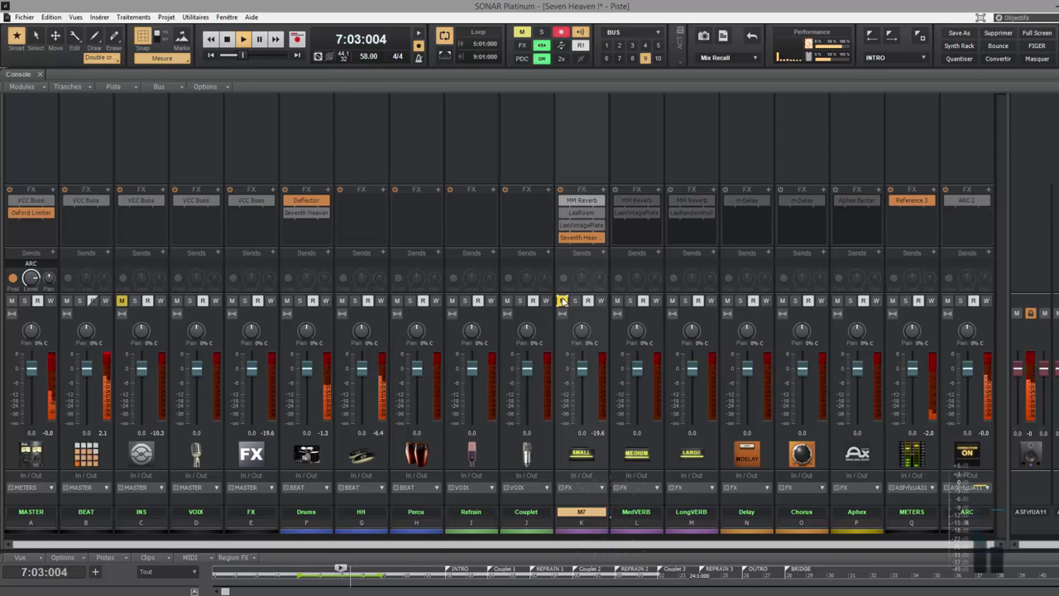
click(562, 301)
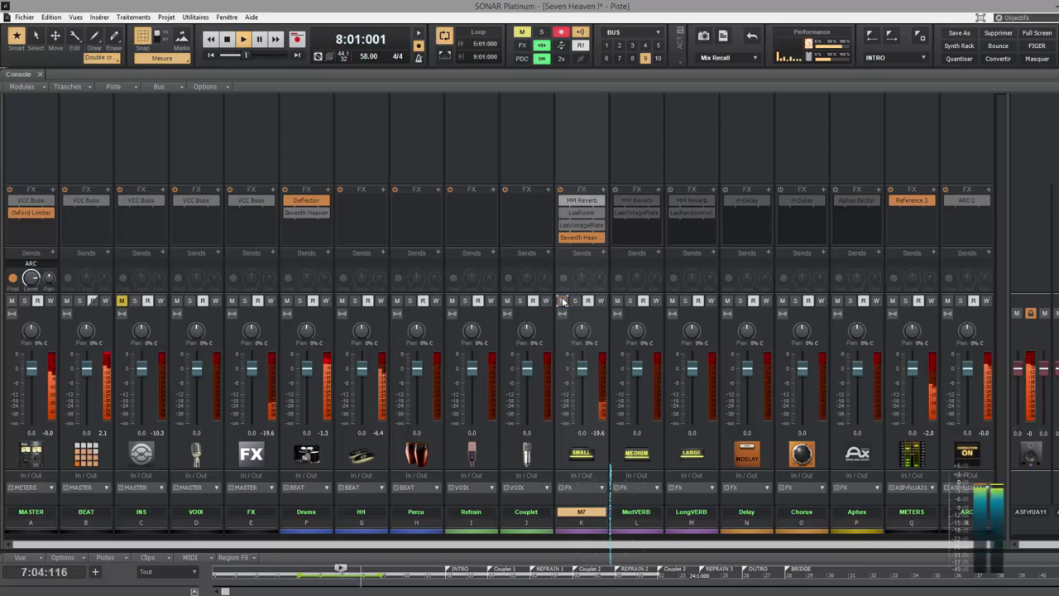
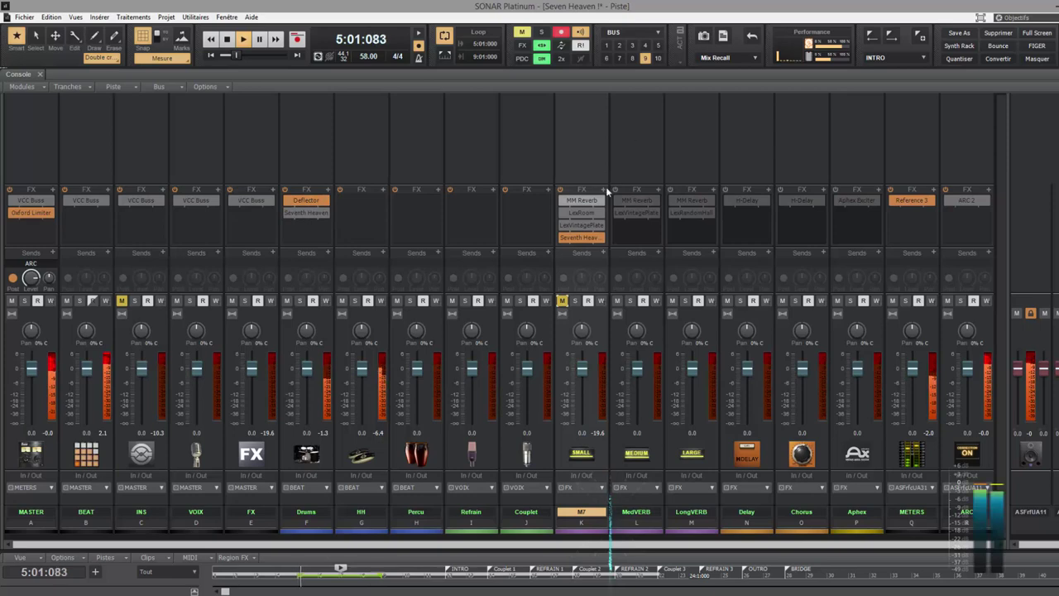
click(564, 301)
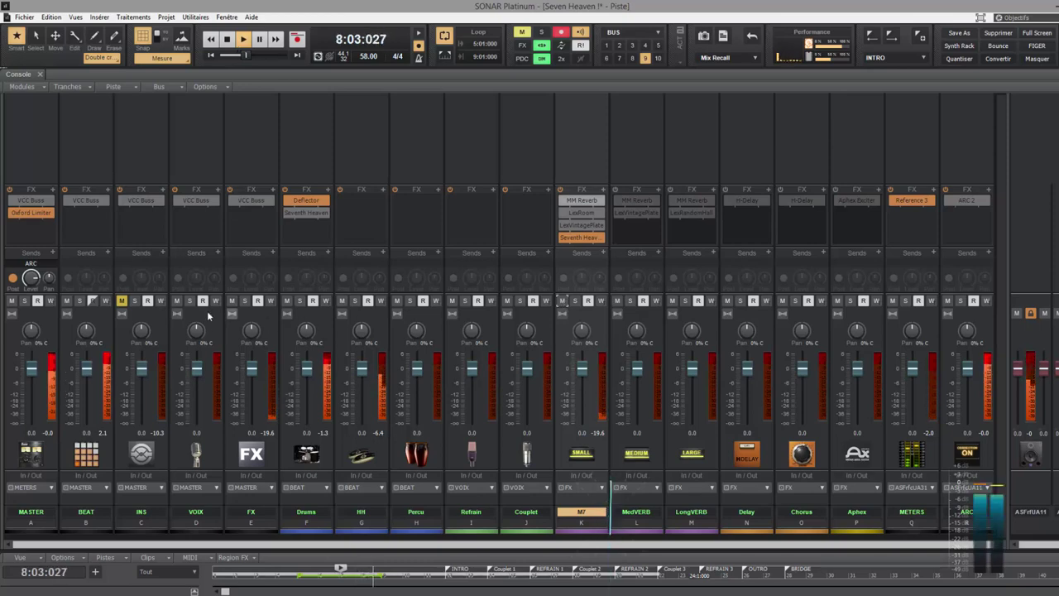
click(121, 301)
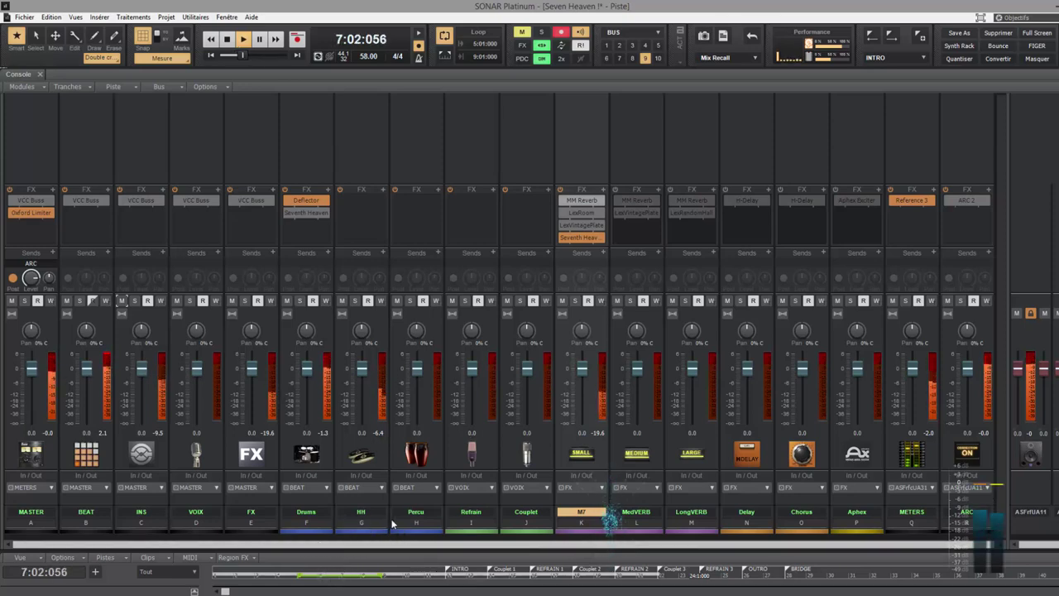
Load the INS screenset, stop playback and copy Seventh Heaven from the M7 bus to the MedVERB bus's effects.
key(6)
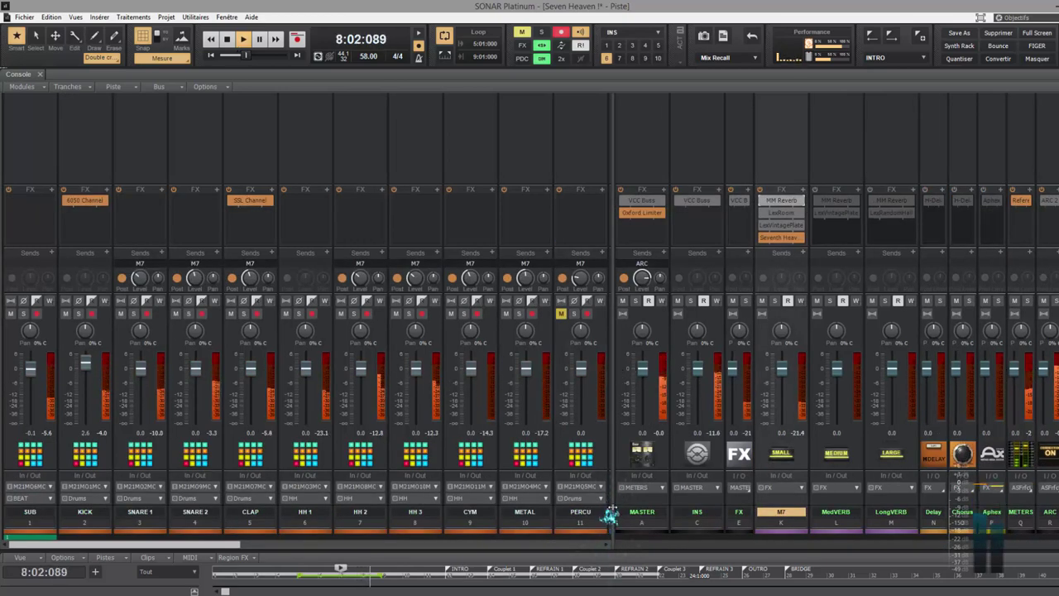
drag(613, 512, 280, 514)
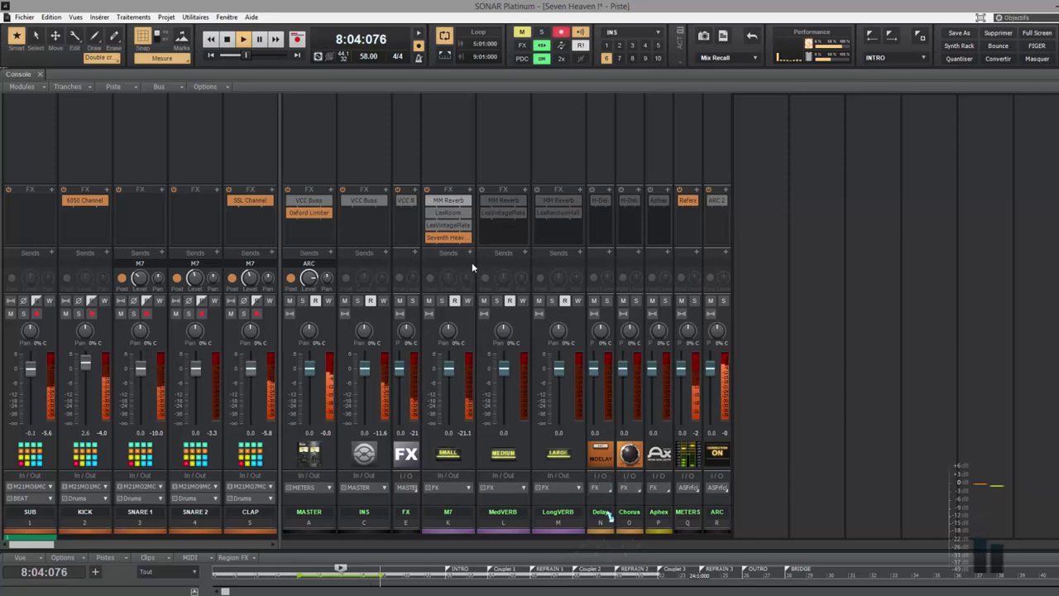
key(space)
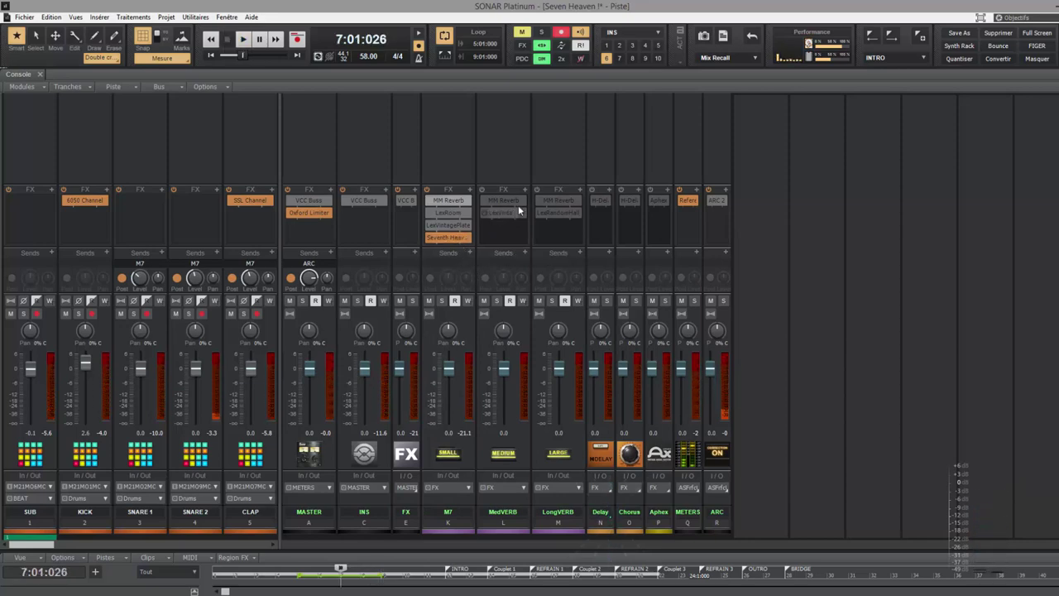
drag(451, 237, 505, 235)
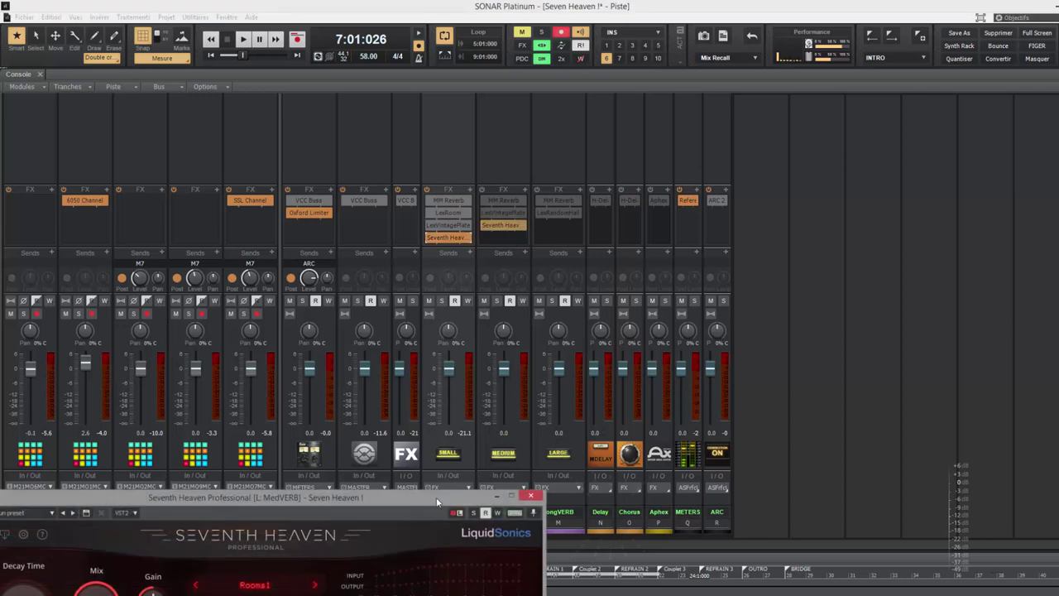
Rename the MedVERB bus as "M7 .2".
double_click(523, 513)
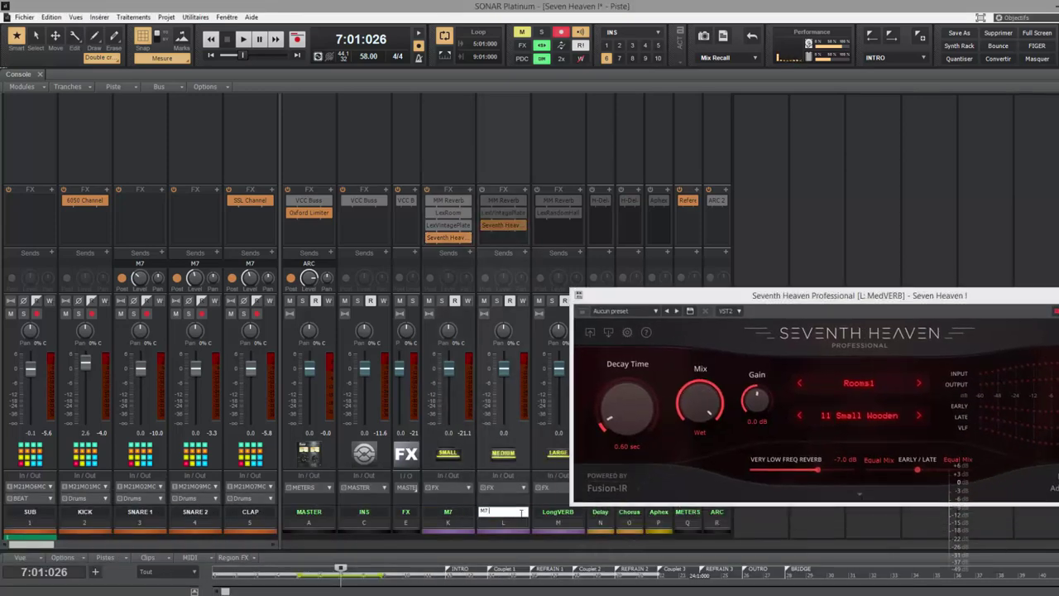
text(M7 .2)
key(Return)
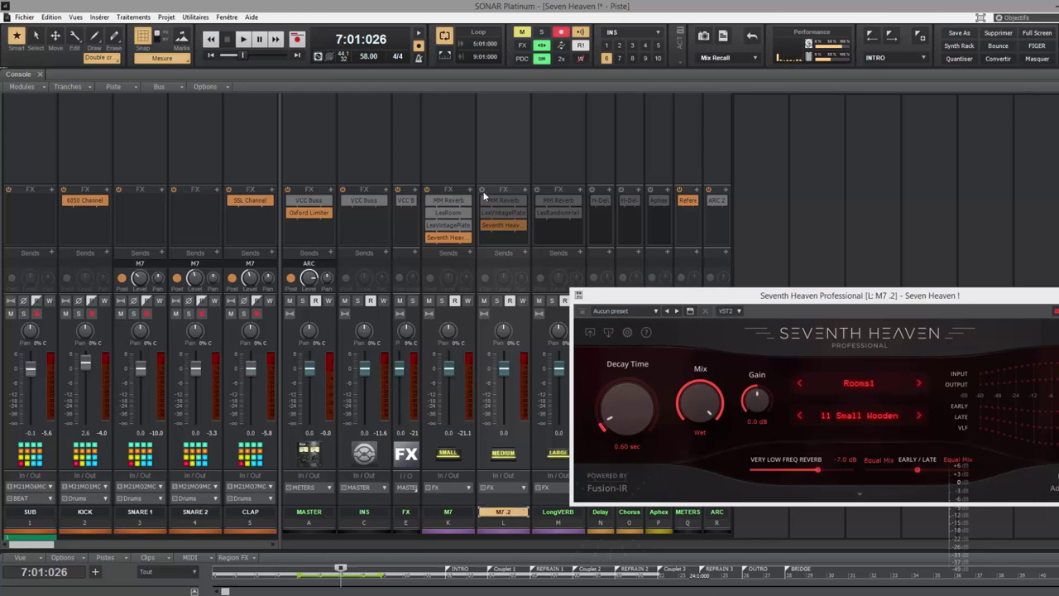
Select the Ambience1 bank in the Seventh Heaven reverb on the M7 .2 bus.
drag(664, 301, 375, 240)
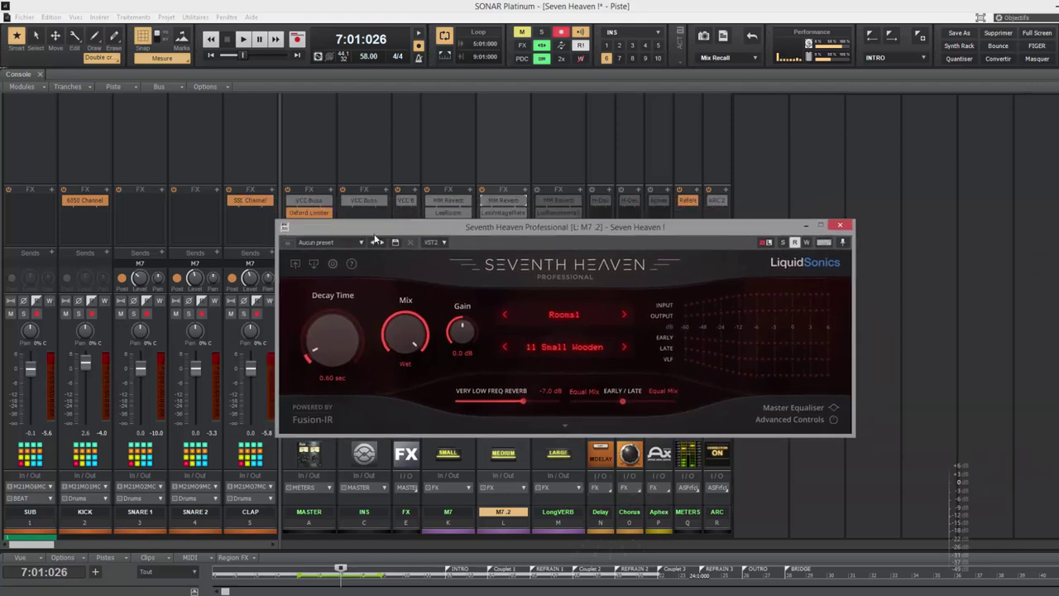
click(559, 319)
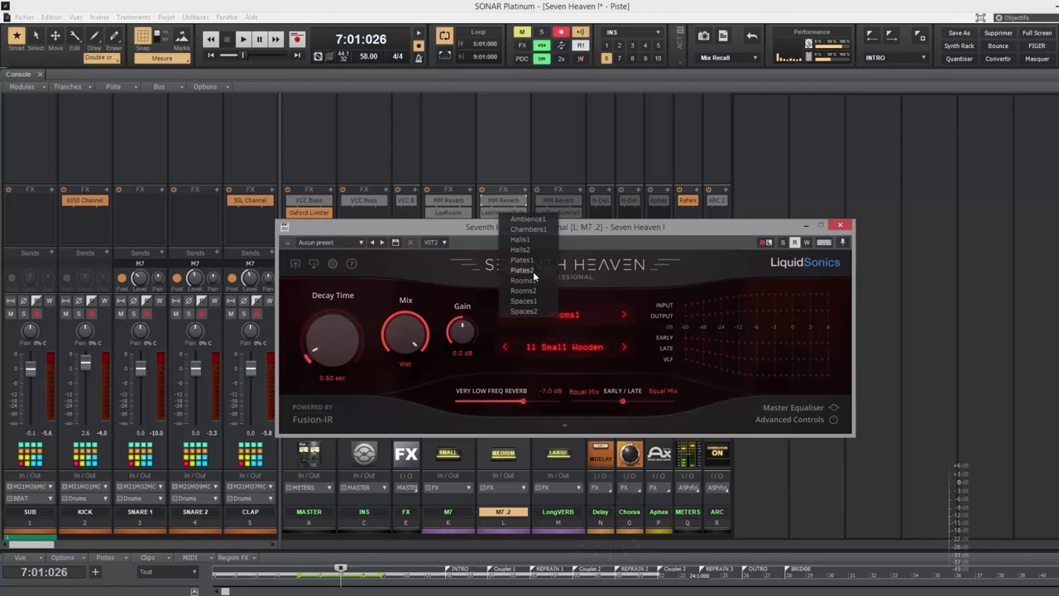
click(542, 220)
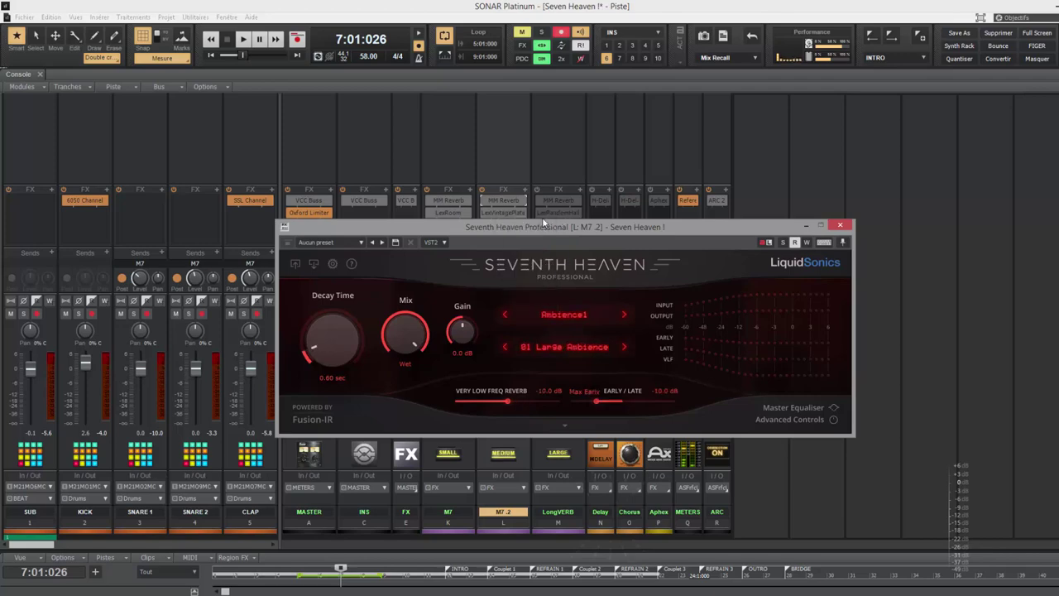
drag(568, 227, 839, 220)
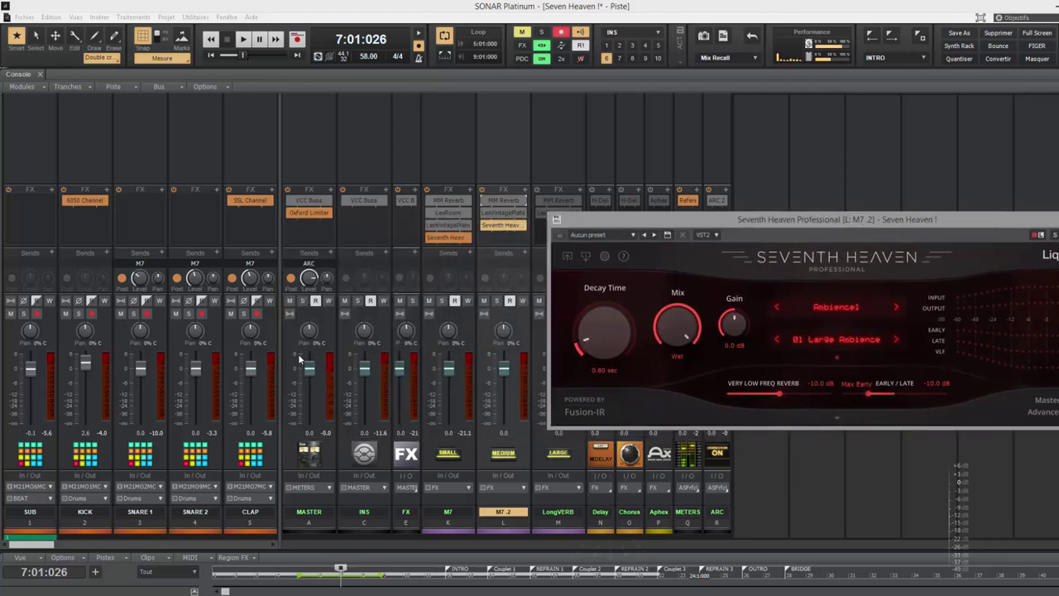
Bring the instrument tracks into view, play the loop and audition the Big Lead and Pluck tracks in solo.
drag(281, 358, 811, 357)
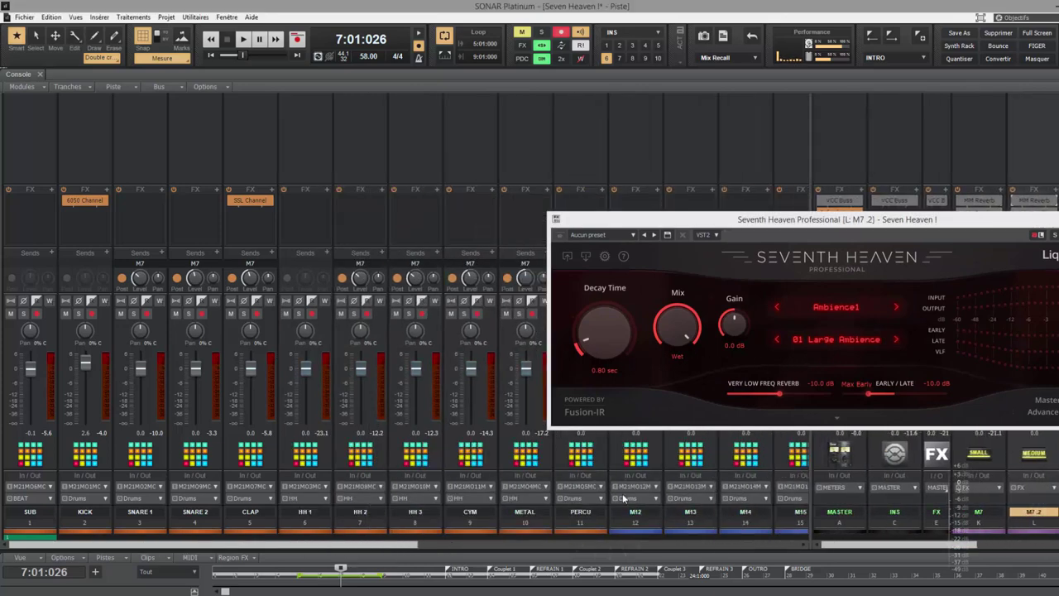
drag(684, 222, 920, 217)
drag(399, 545, 790, 543)
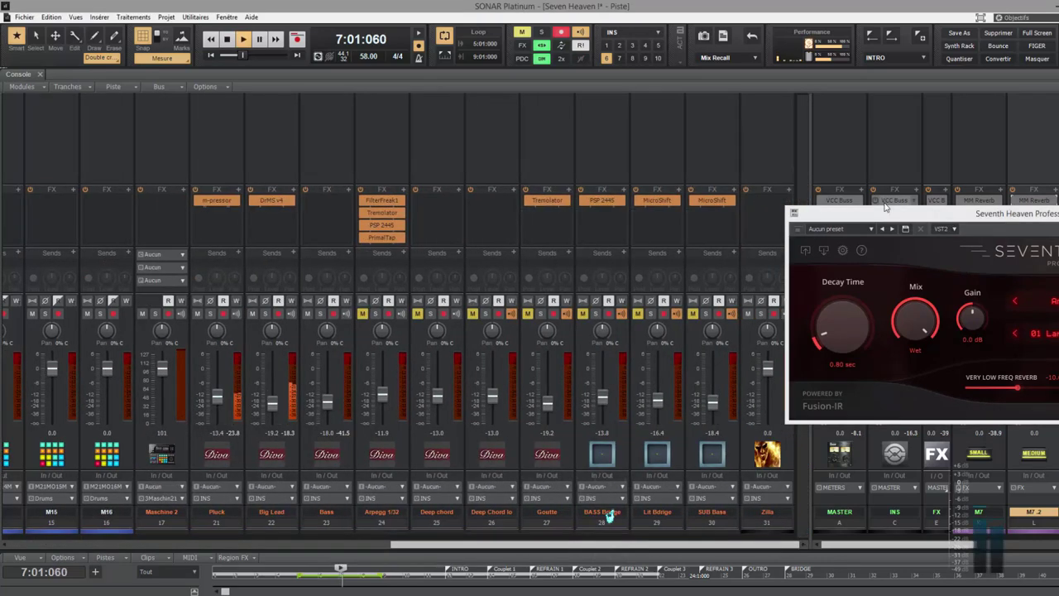
drag(885, 220, 657, 309)
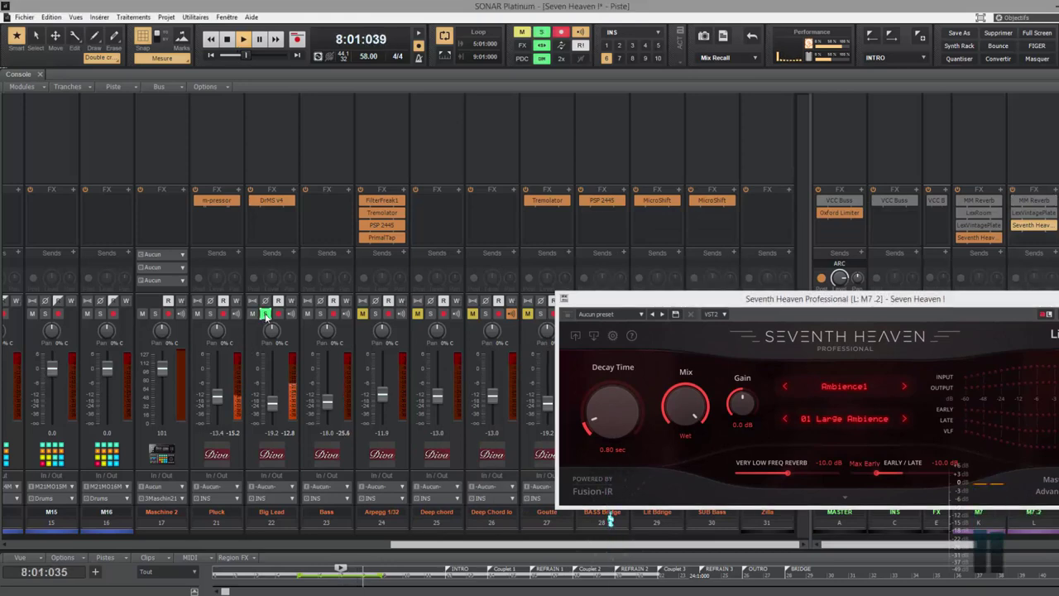
click(211, 315)
click(211, 315)
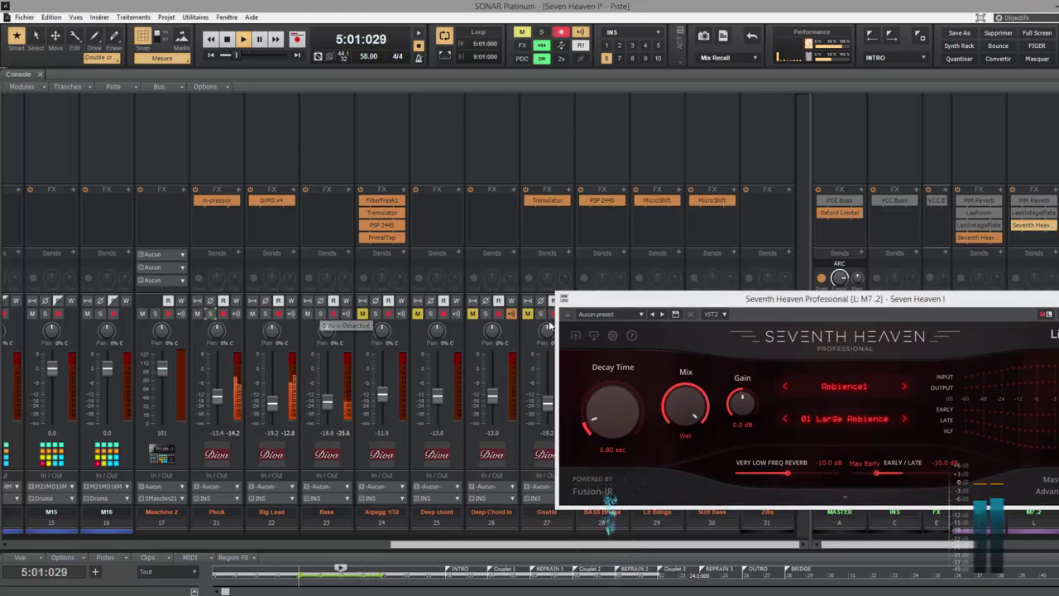
drag(613, 302, 754, 289)
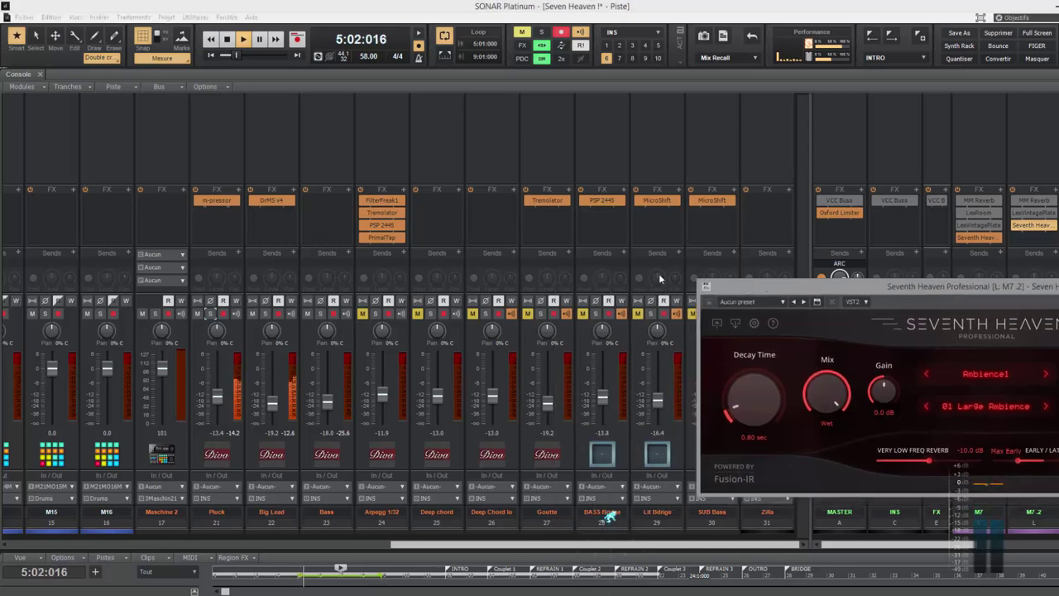
Unmute and solo the BASS Bridge track and bypass its PSP 2445 effect.
click(582, 314)
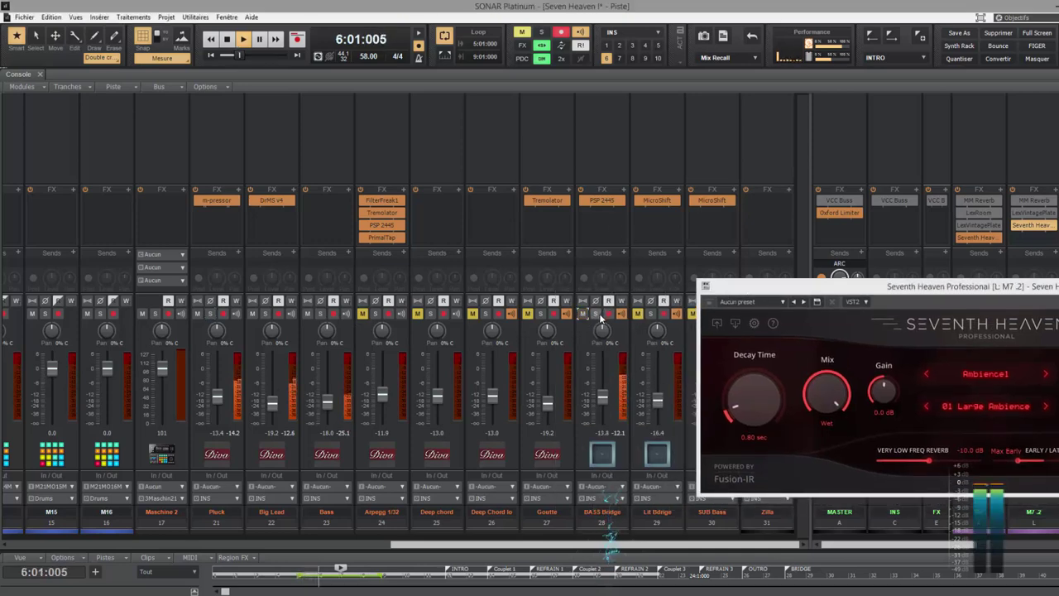
click(596, 313)
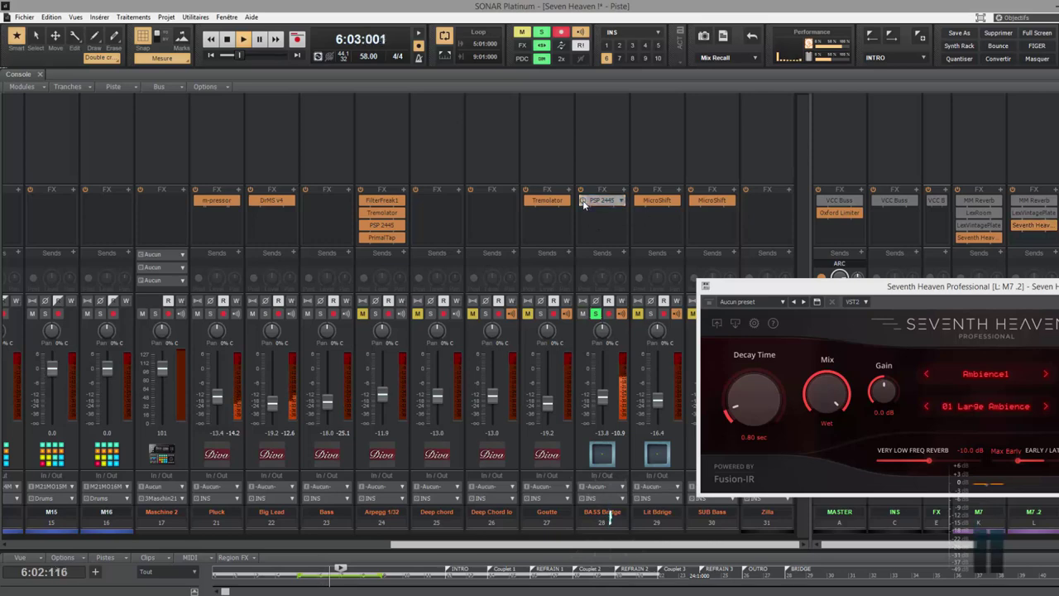
click(543, 60)
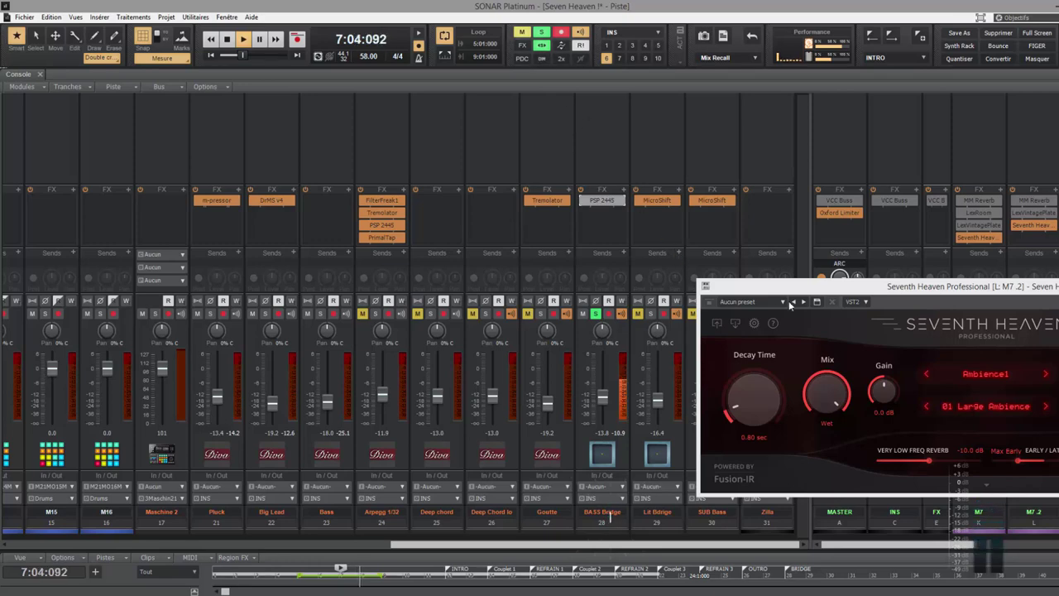
Add a send from the BASS Bridge track to the M7 .2 bus and raise its send level.
drag(931, 302, 208, 301)
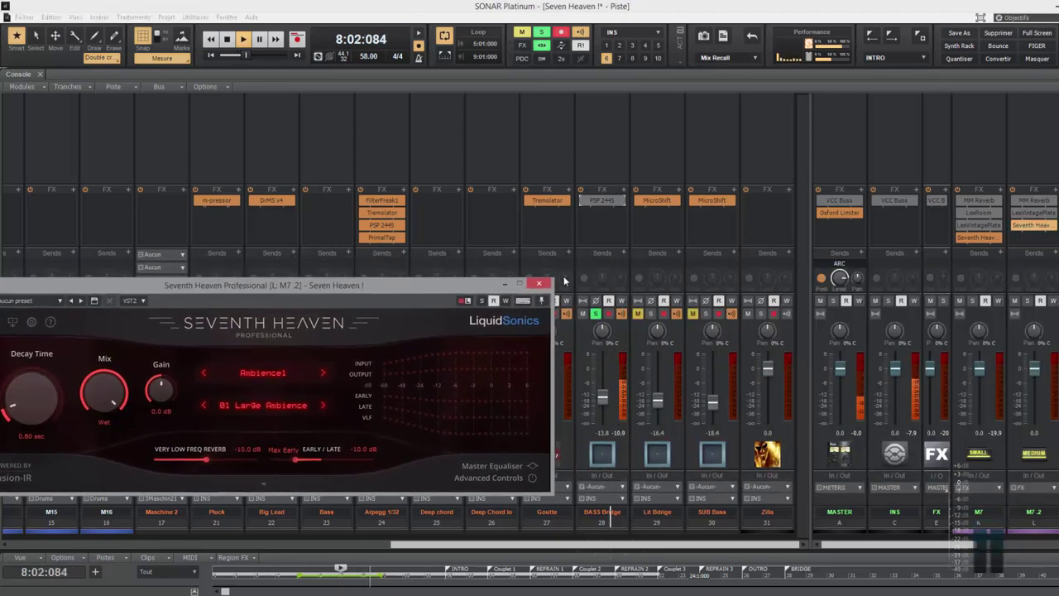
click(602, 498)
click(639, 449)
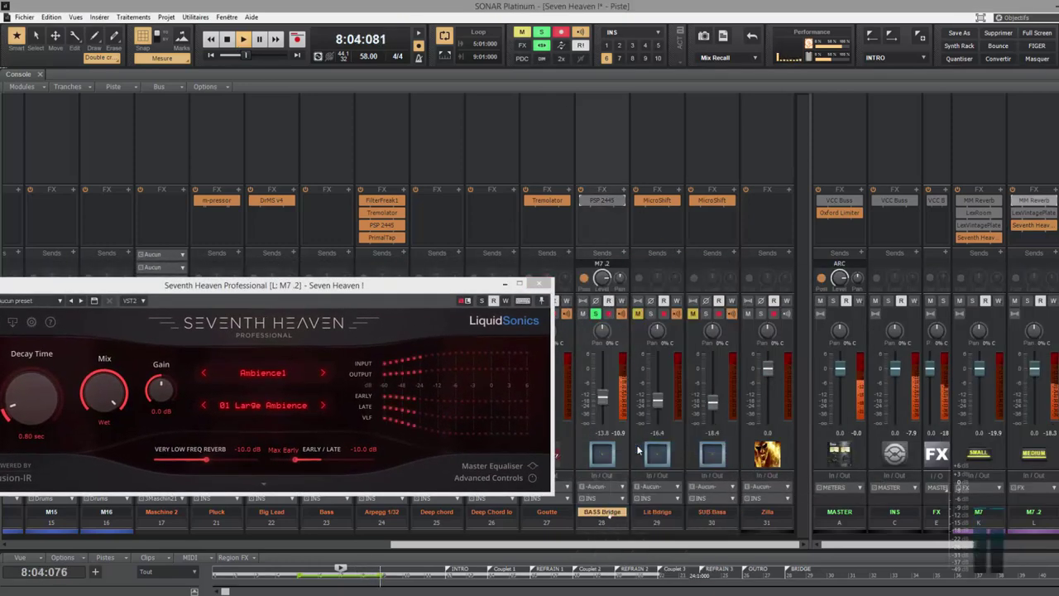
drag(373, 291, 407, 281)
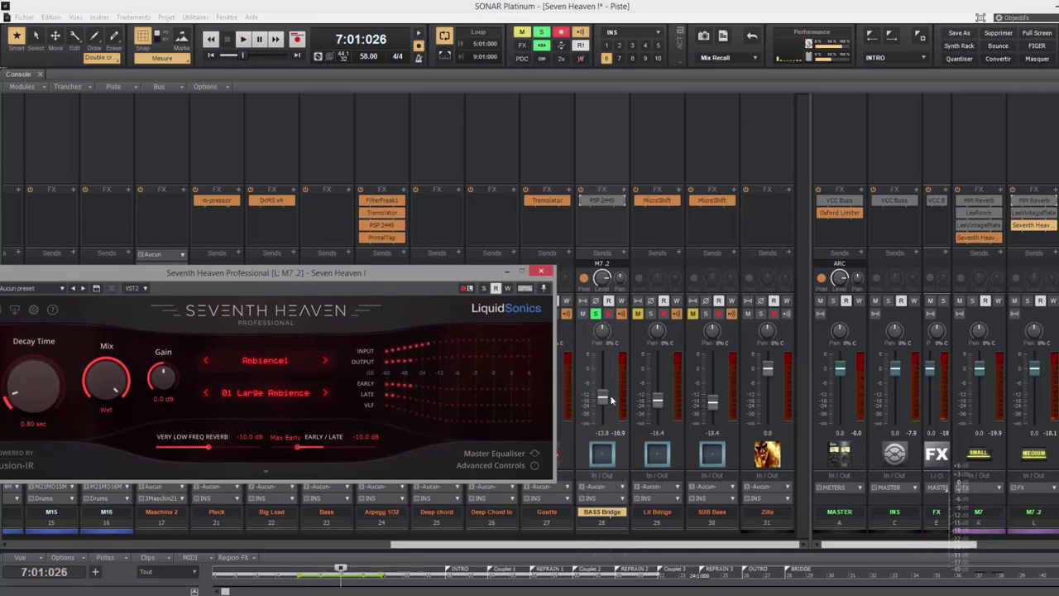
drag(351, 274, 600, 364)
click(602, 278)
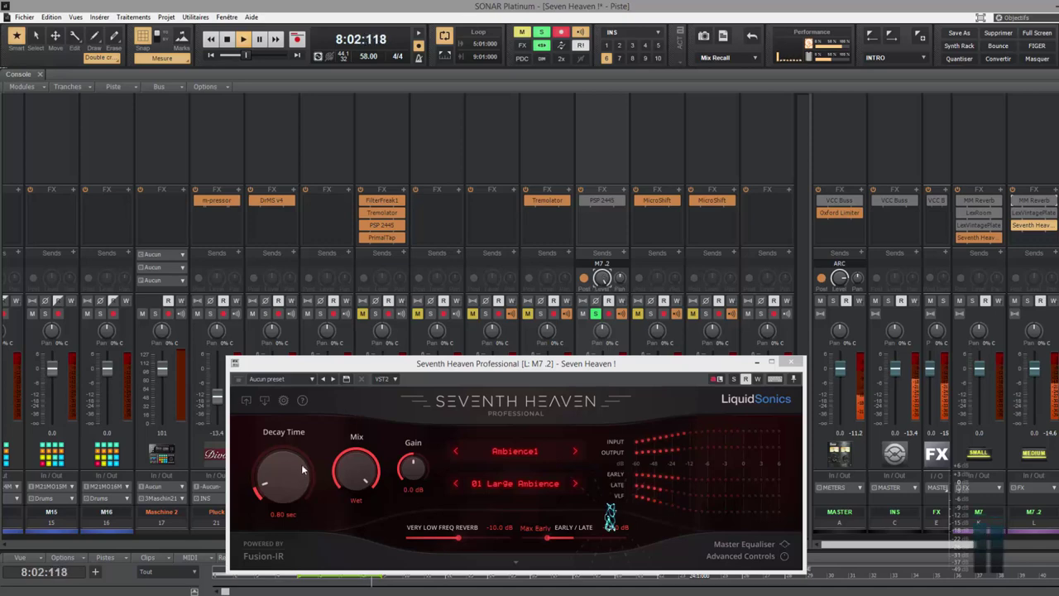
Show Seventh Heaven's advanced controls and set the pre-delay to a tempo-synced 1/32.
drag(523, 368, 287, 147)
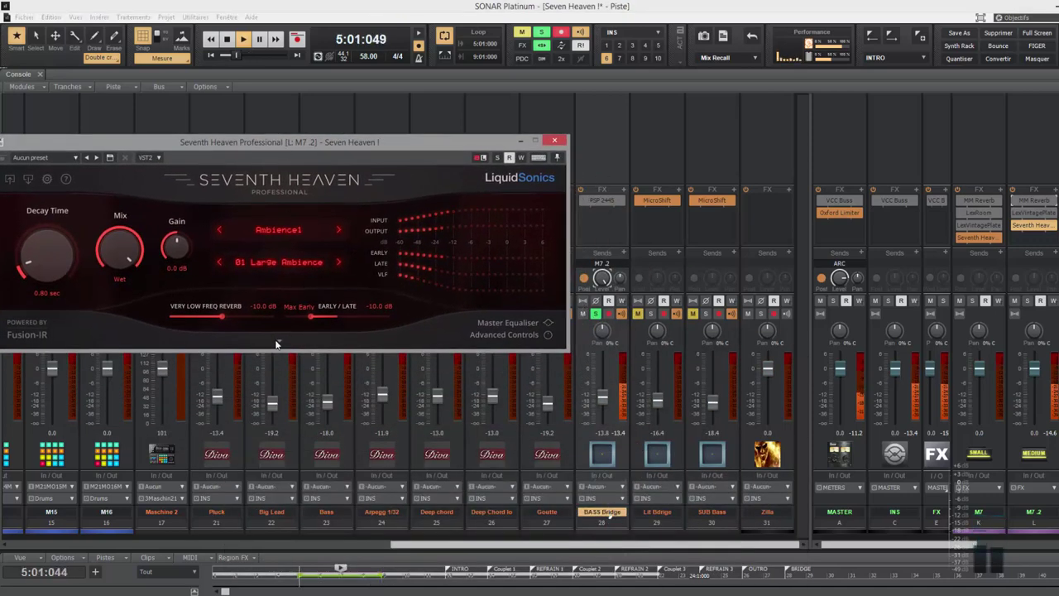
click(279, 342)
drag(93, 393, 92, 402)
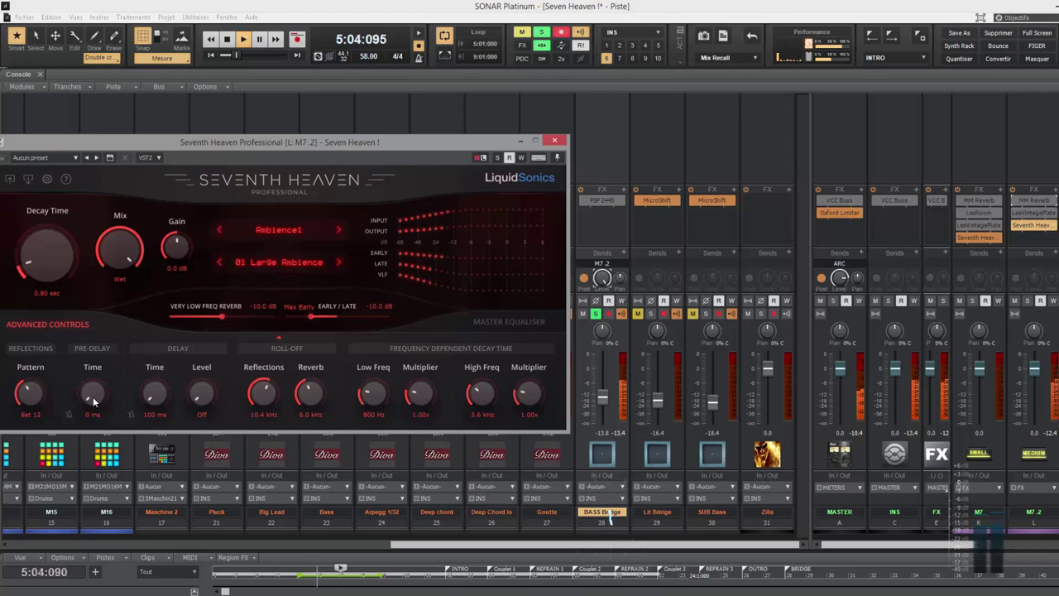
scroll(92, 396, up, 4)
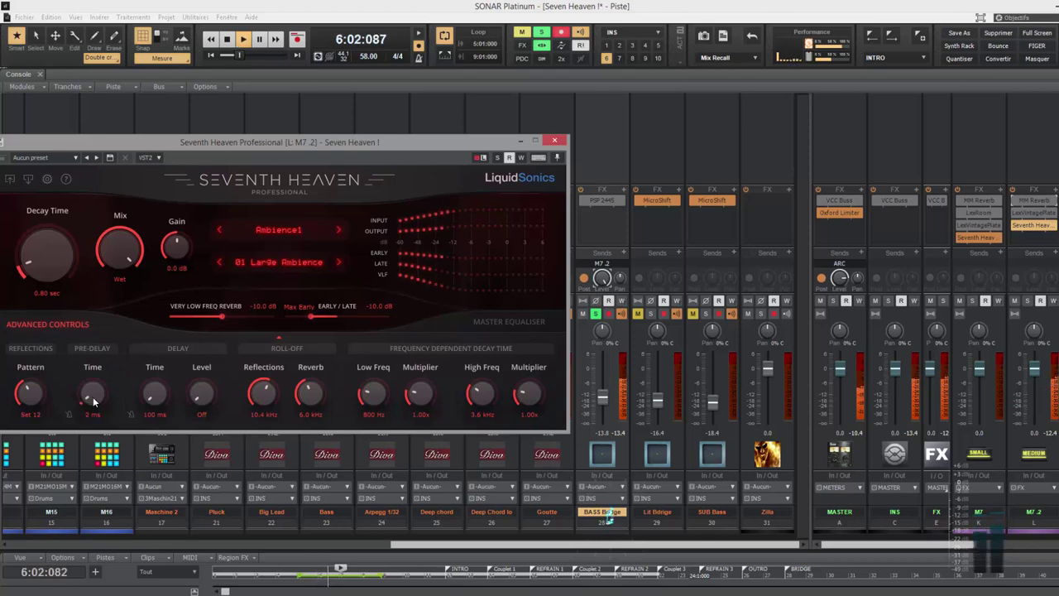
scroll(93, 397, up, 2)
click(69, 415)
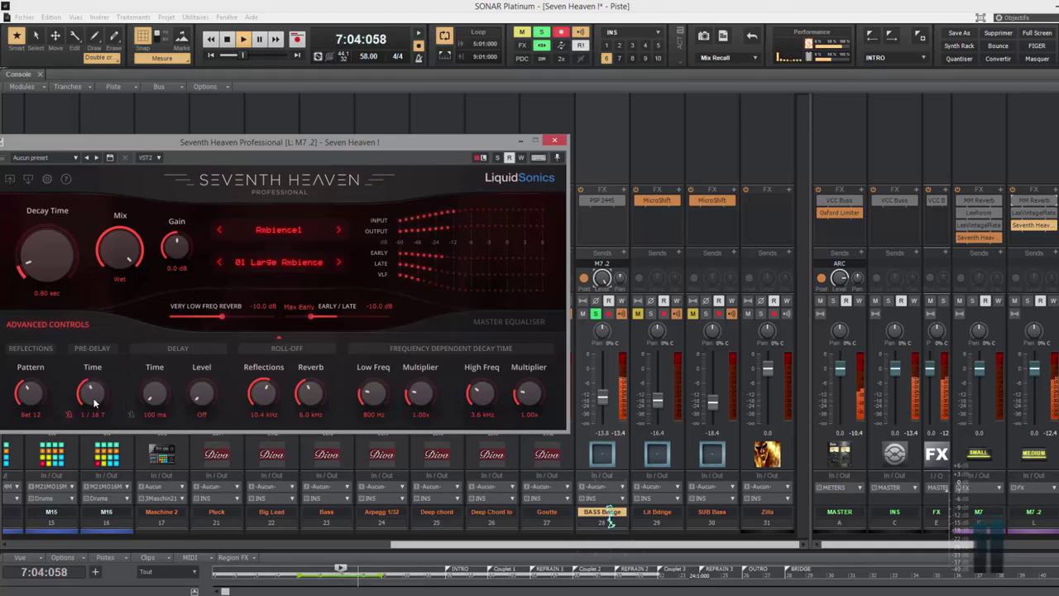
scroll(94, 403, up, 1)
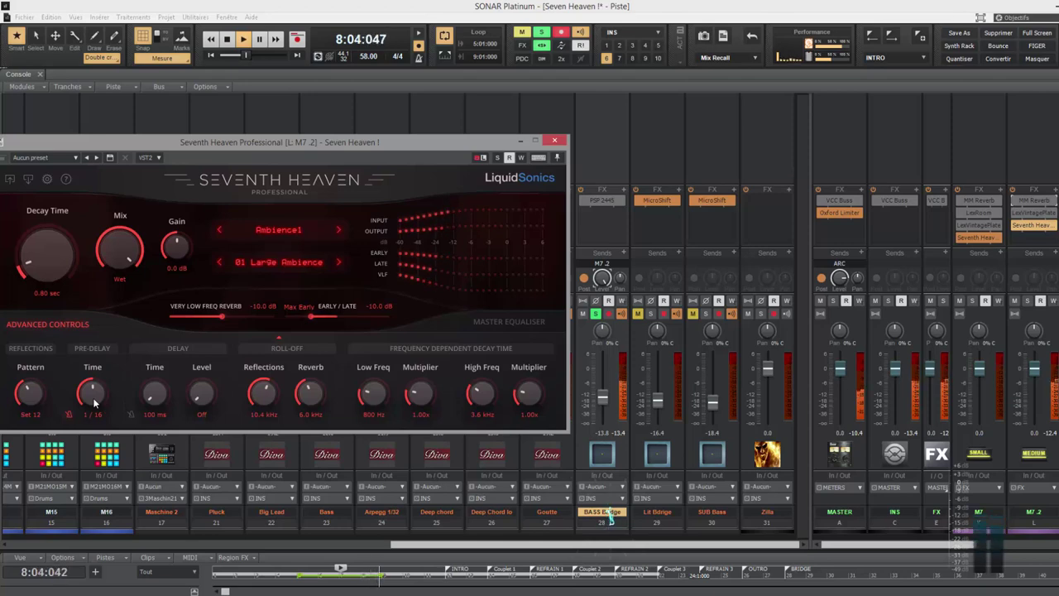
scroll(93, 398, down, 1)
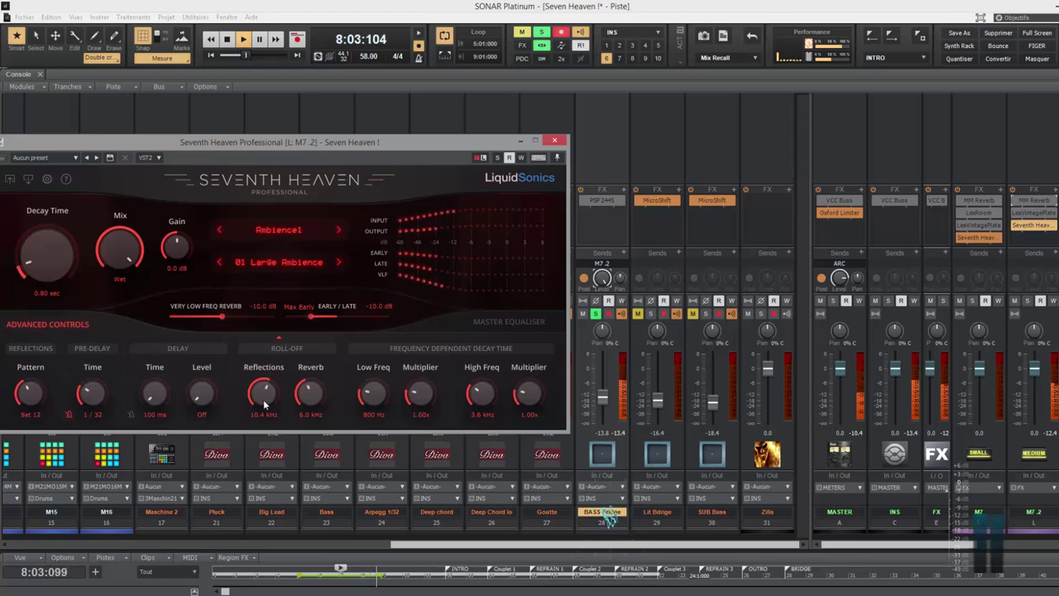
Set the reverb's Reflections roll-off to 14.4 kHz and its Reverb roll-off to 17.2 kHz.
scroll(267, 399, up, 3)
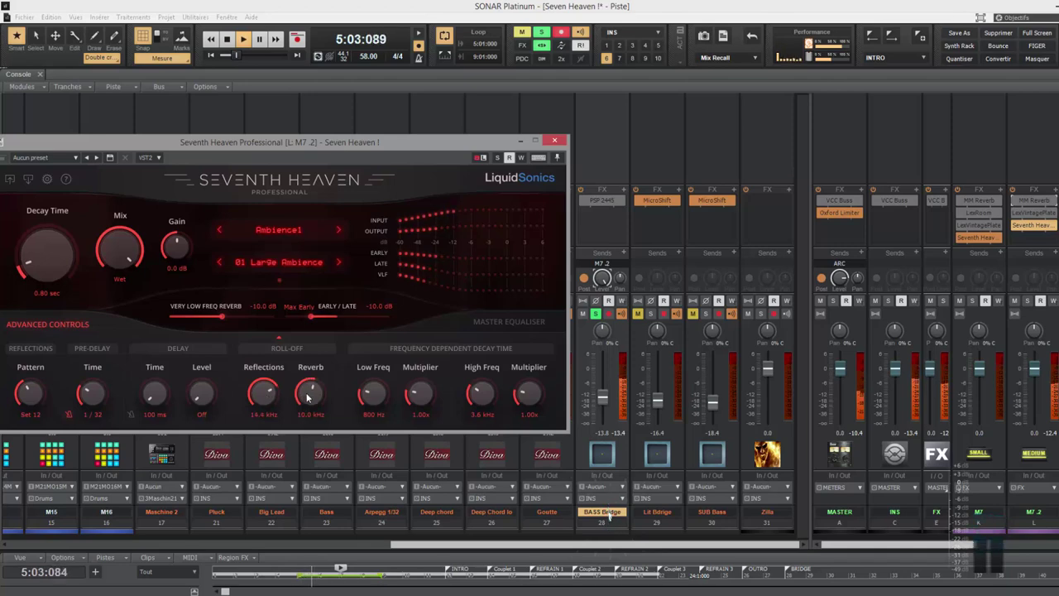
scroll(308, 397, up, 3)
scroll(308, 398, up, 3)
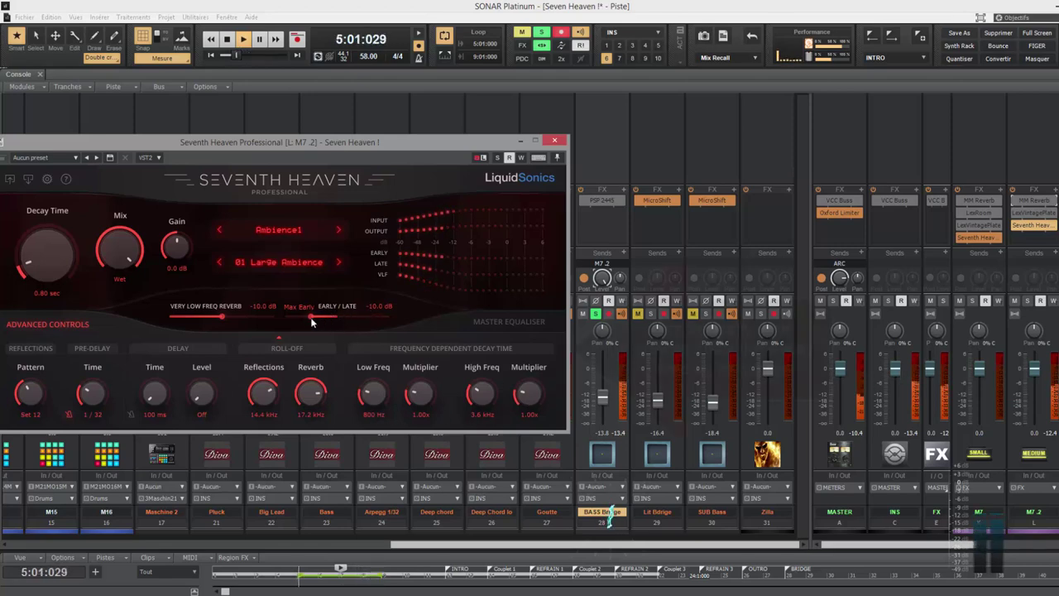
Set the reverb's Early/Late balance to -5.5 dB and lower the BASS Bridge track's send to M7 .2.
drag(311, 317, 333, 328)
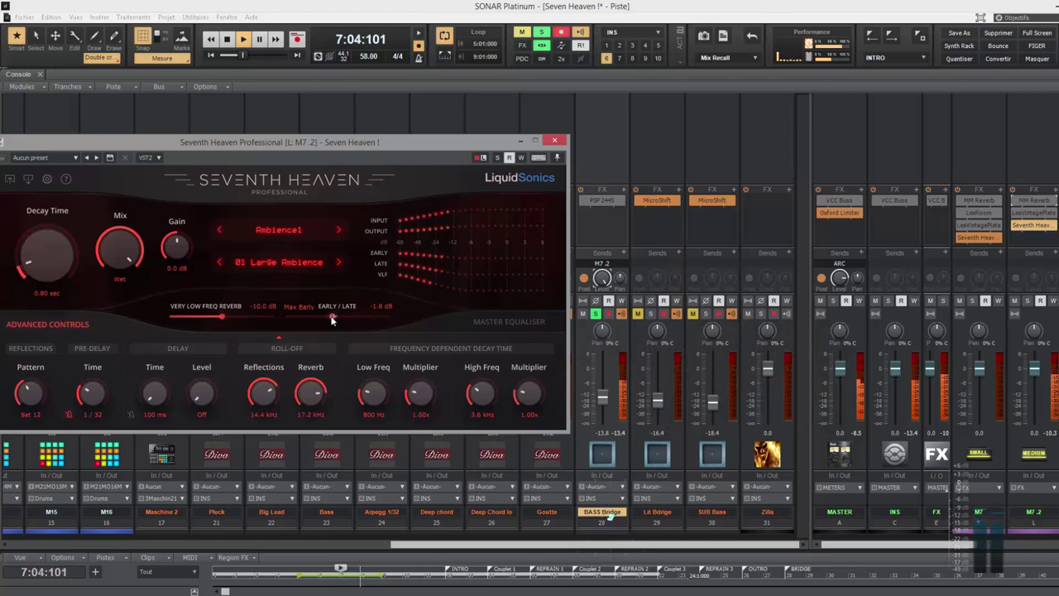
drag(331, 321, 327, 321)
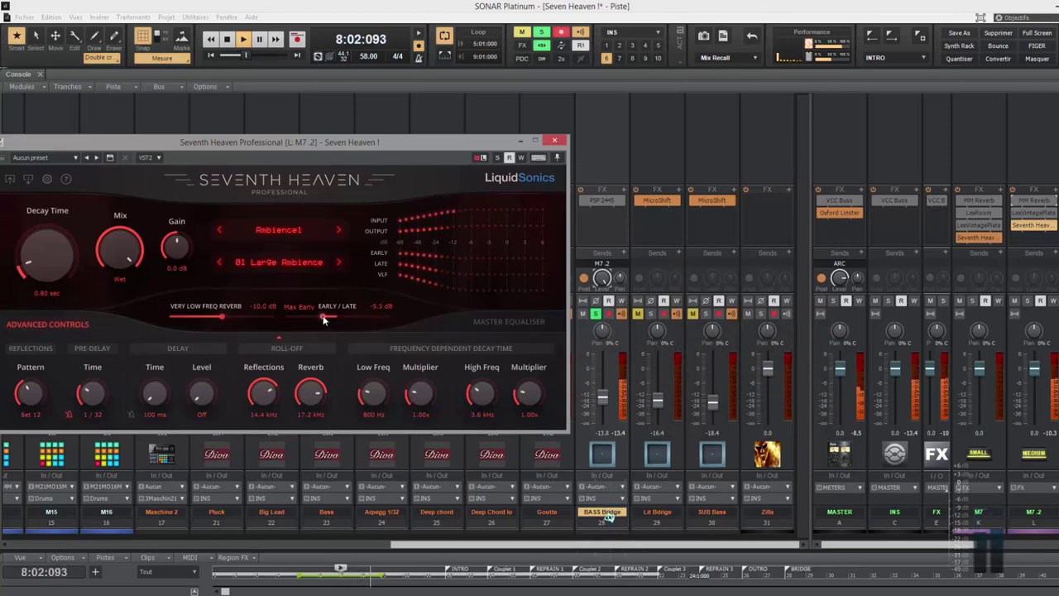
click(604, 280)
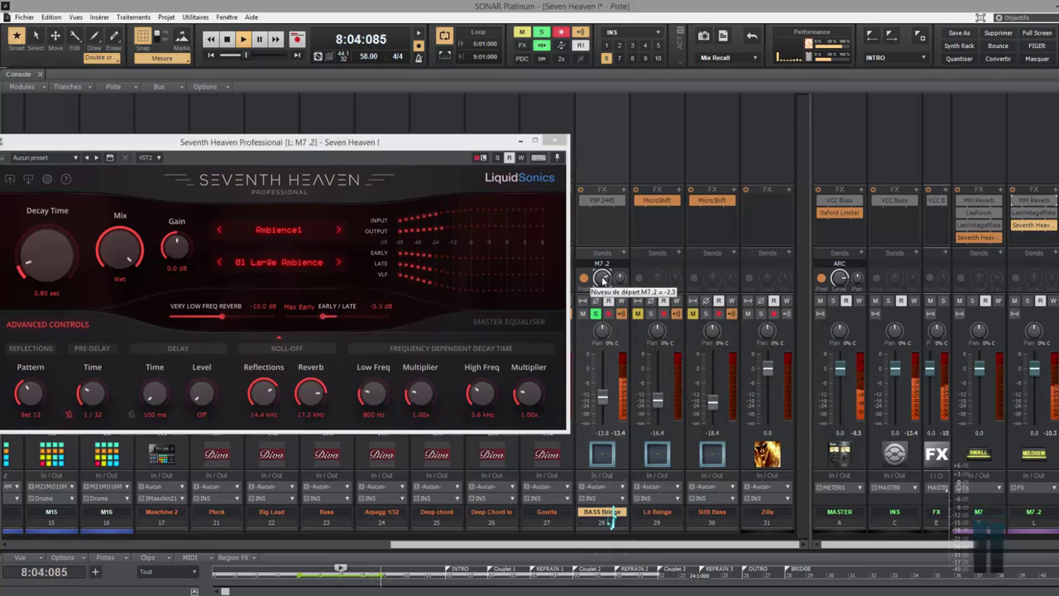
scroll(603, 281, down, 4)
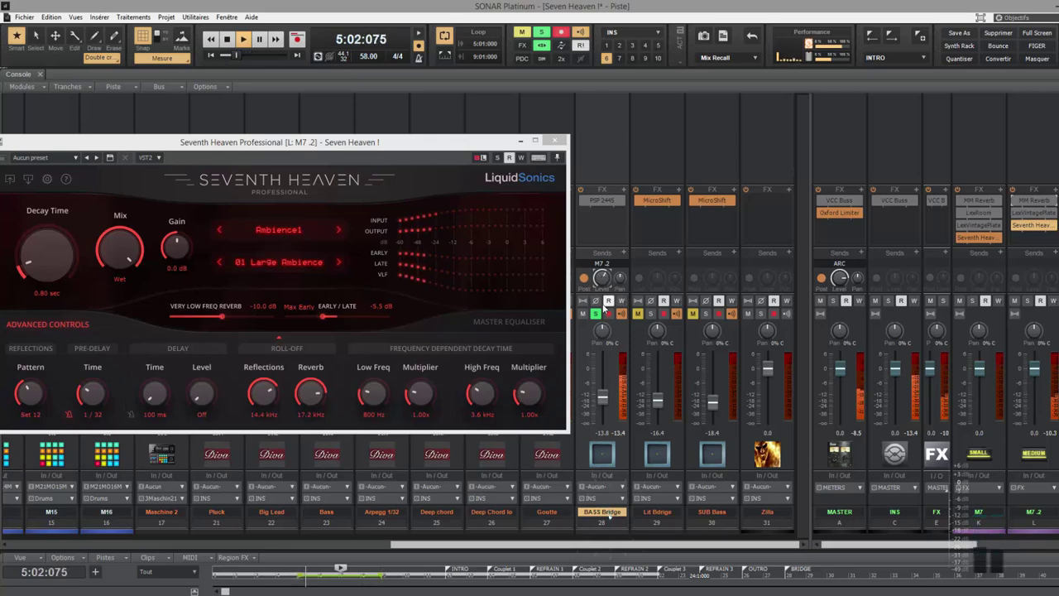
Unsolo the BASS Bridge track, raise its volume to -9.6 dB and close the Seventh Heaven window.
click(596, 313)
scroll(605, 283, up, 1)
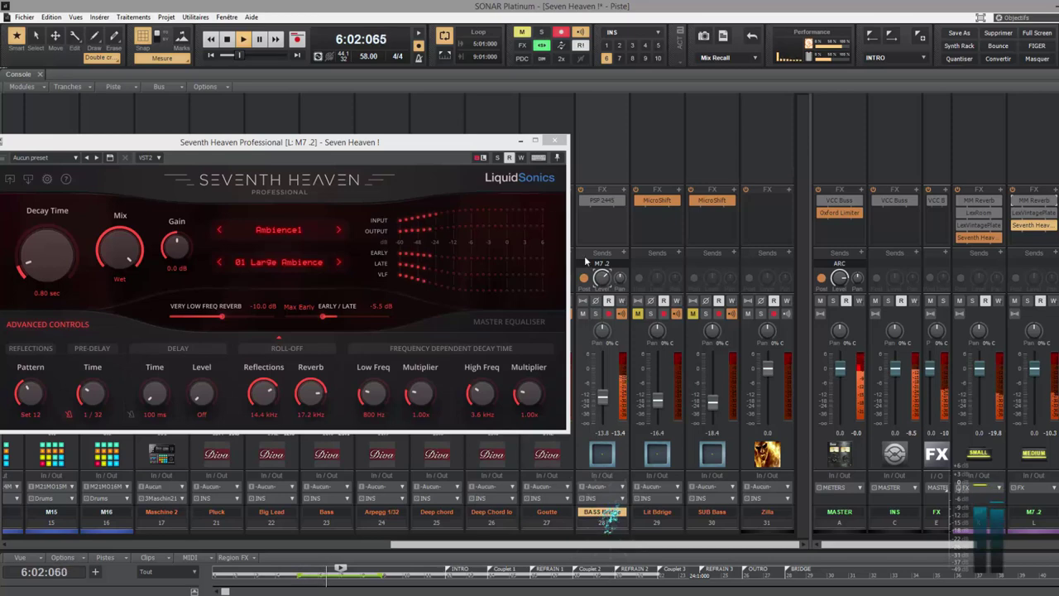
scroll(607, 397, up, 4)
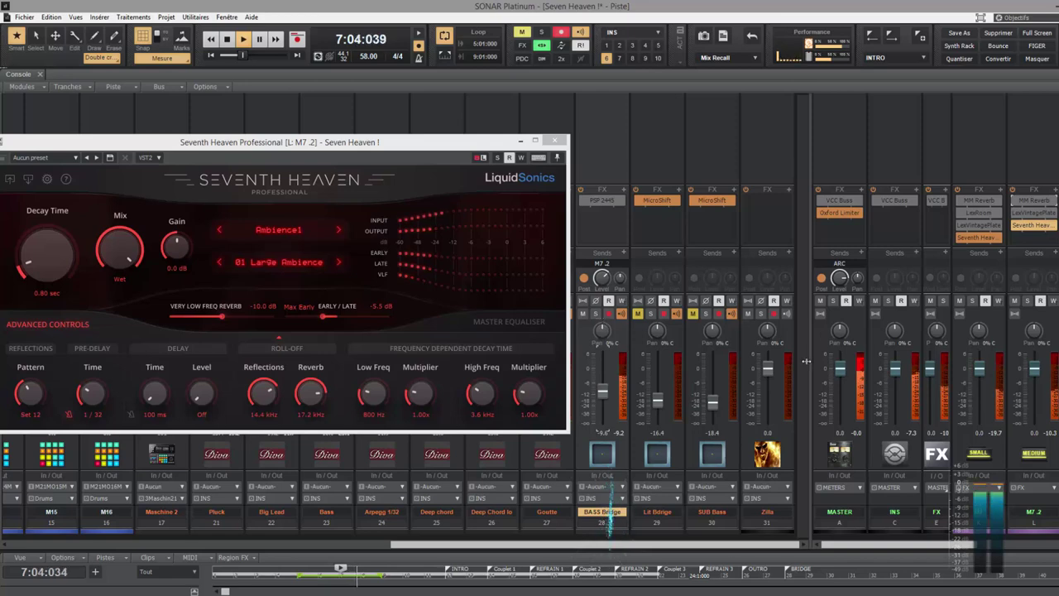
click(550, 141)
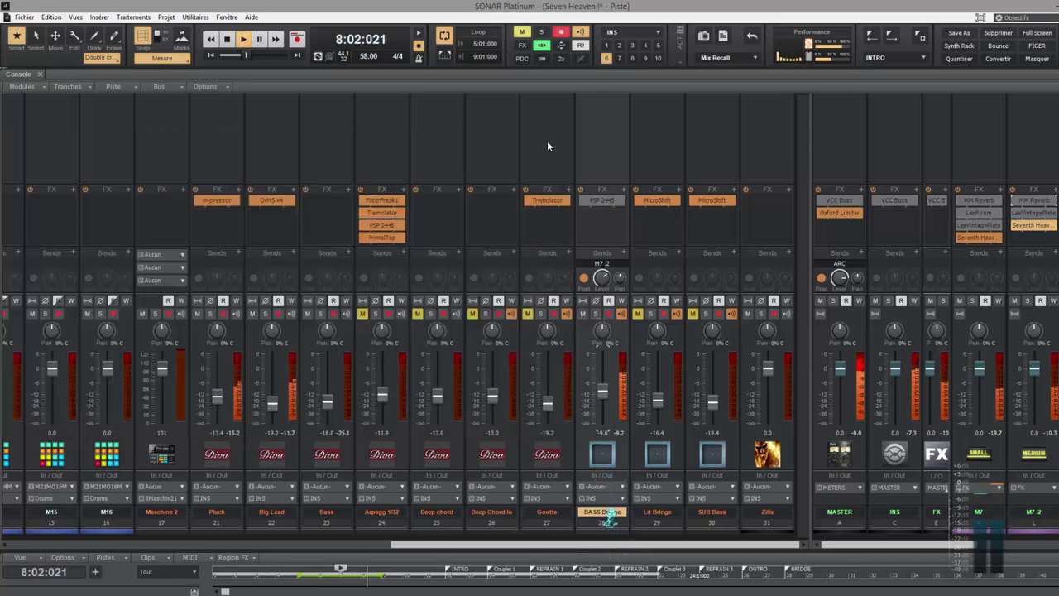
Mute the Pluck and Big Lead tracks and raise the Bass track's volume to -12.6 dB.
click(197, 313)
click(251, 314)
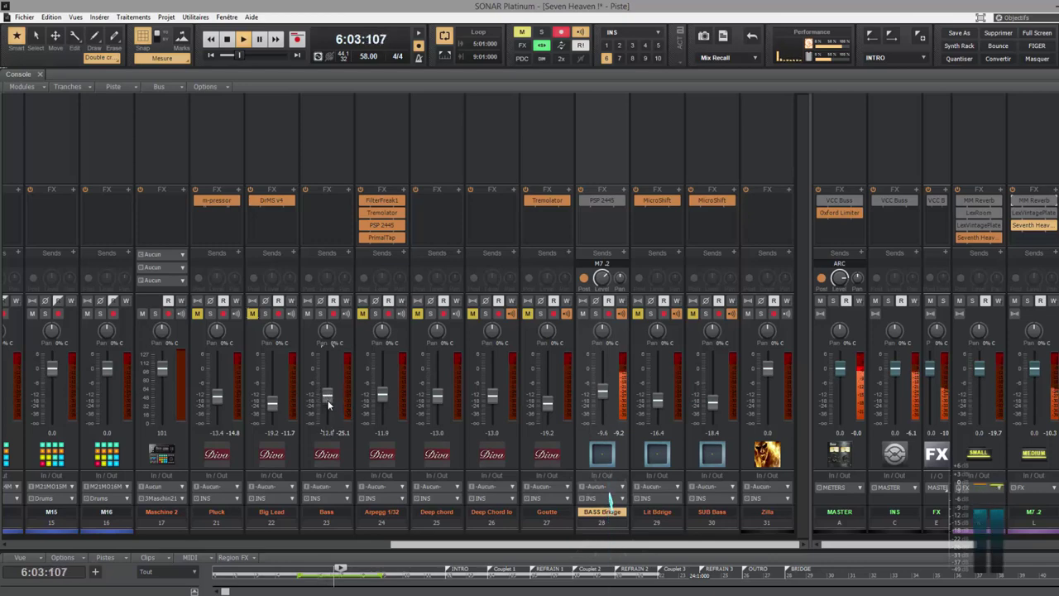
Add a send from the Bass track to the M7 .2 bus and lower its level while restarting playback to listen.
right_click(328, 284)
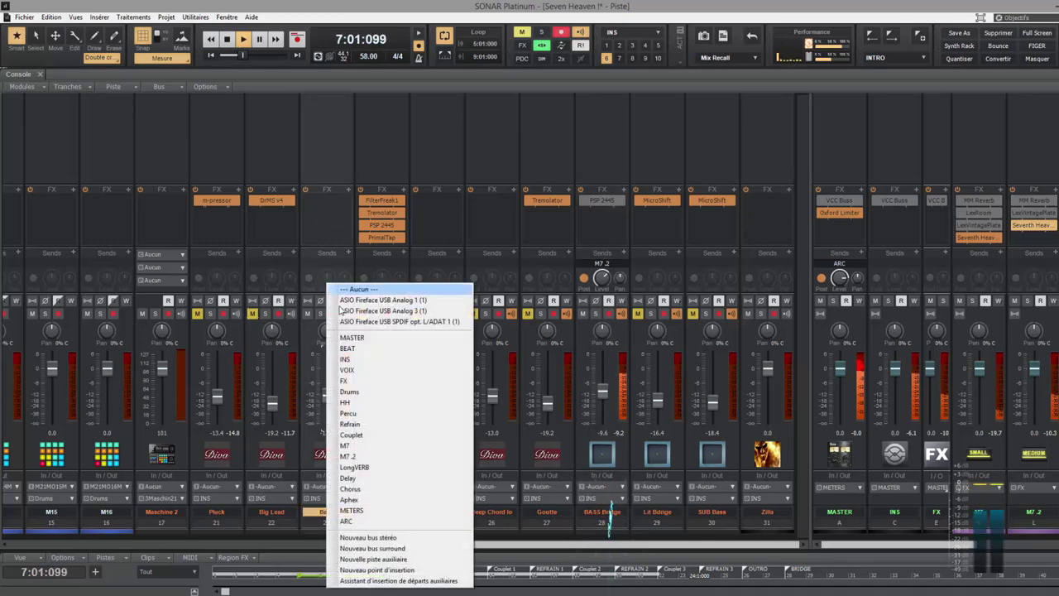
click(358, 457)
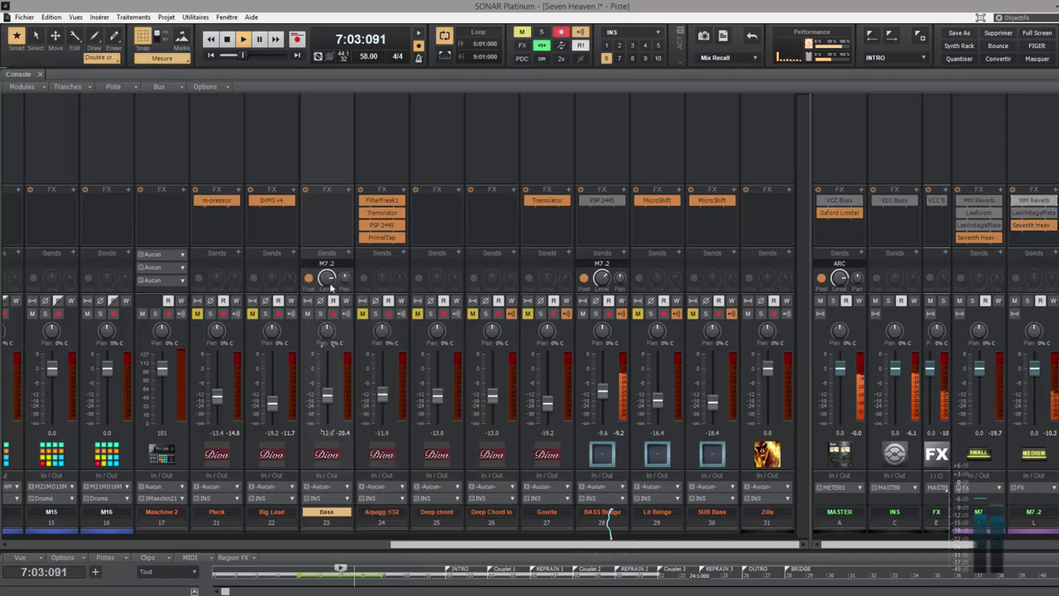
scroll(329, 282, down, 2)
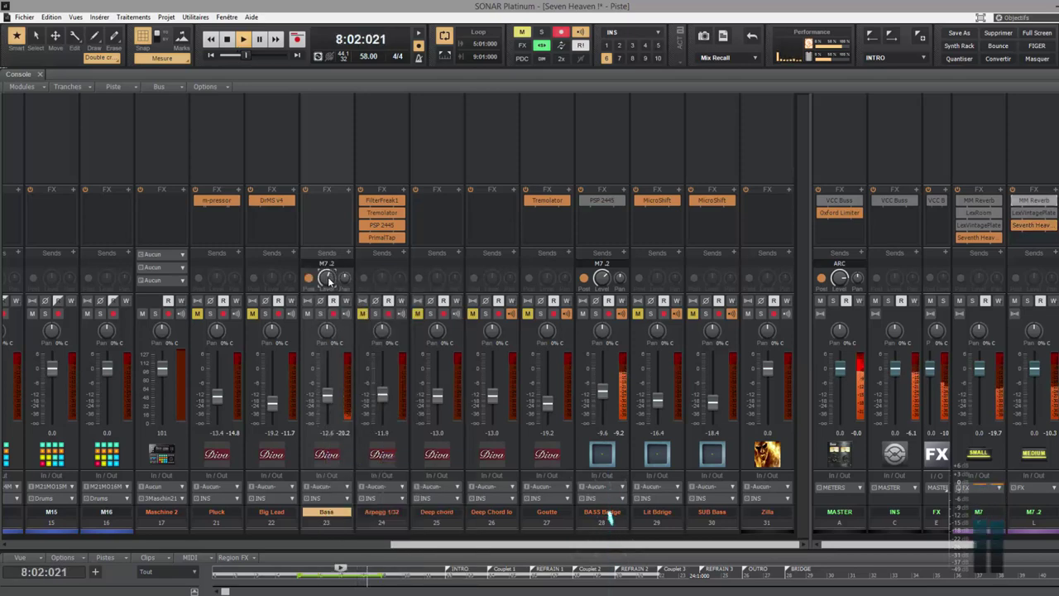
key(space)
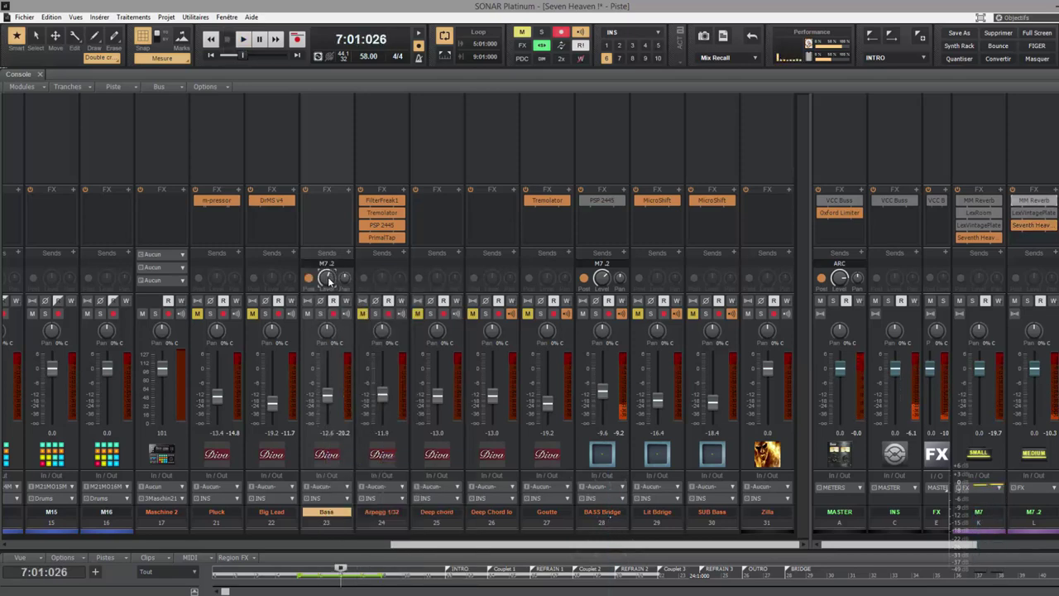
key(space)
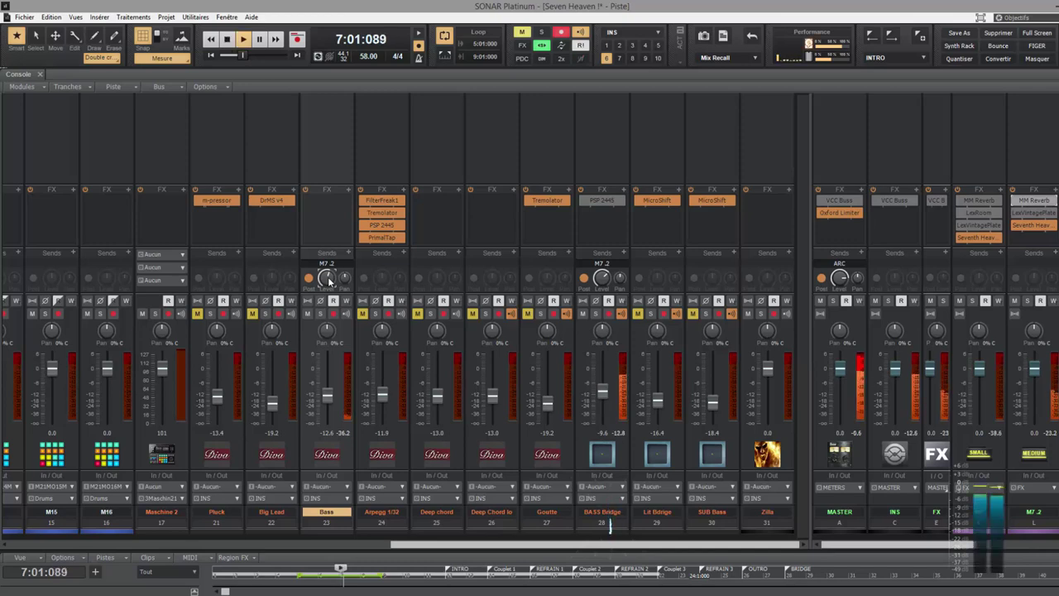
scroll(328, 282, down, 2)
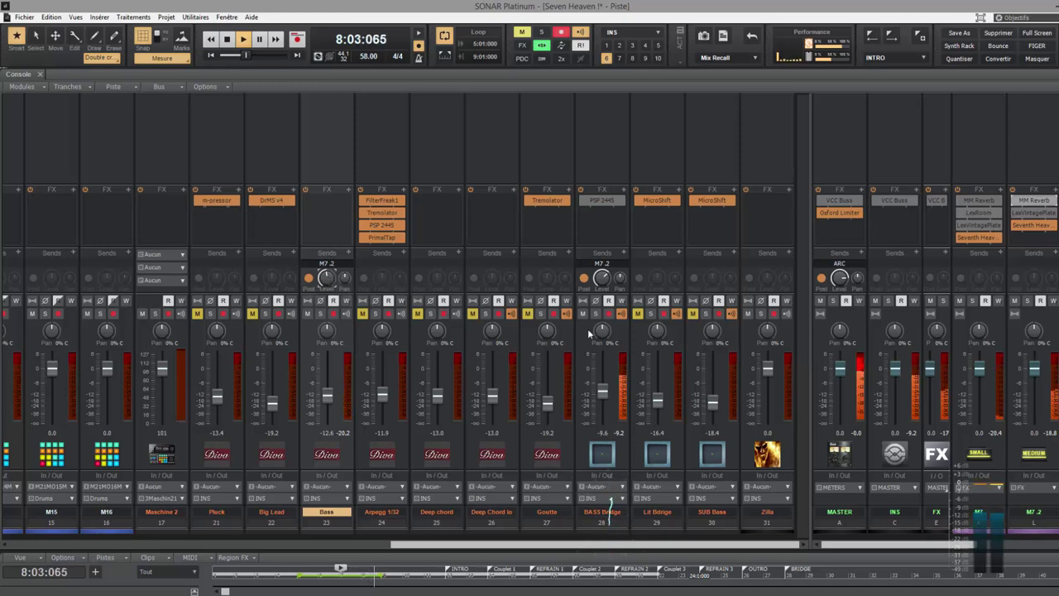
Lower the BASS Bridge track's M7 .2 send slightly and readjust the Bass track's M7 .2 send level.
mouse_move(607, 283)
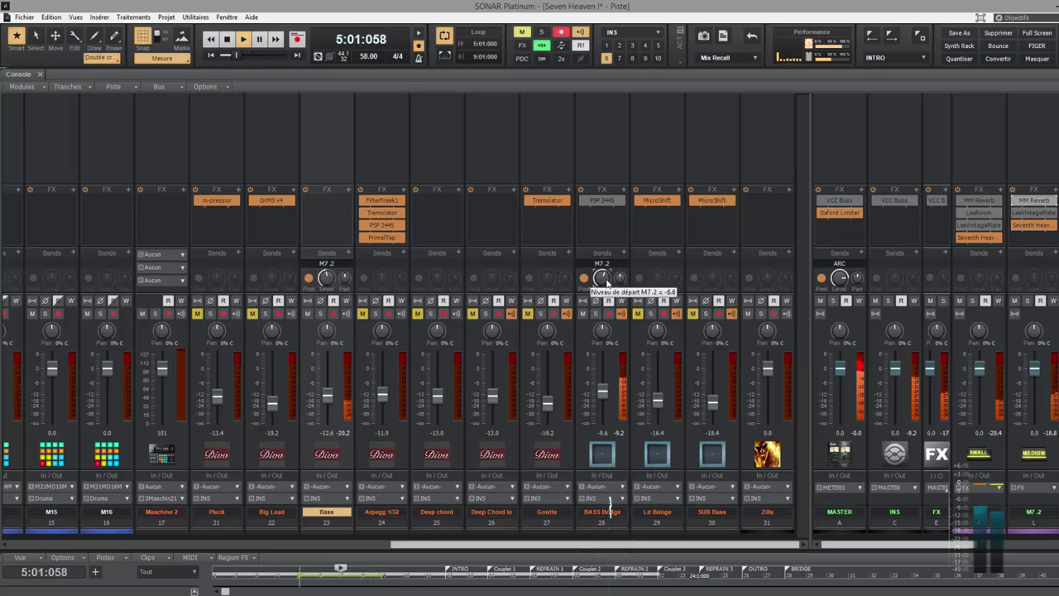
scroll(606, 283, down, 1)
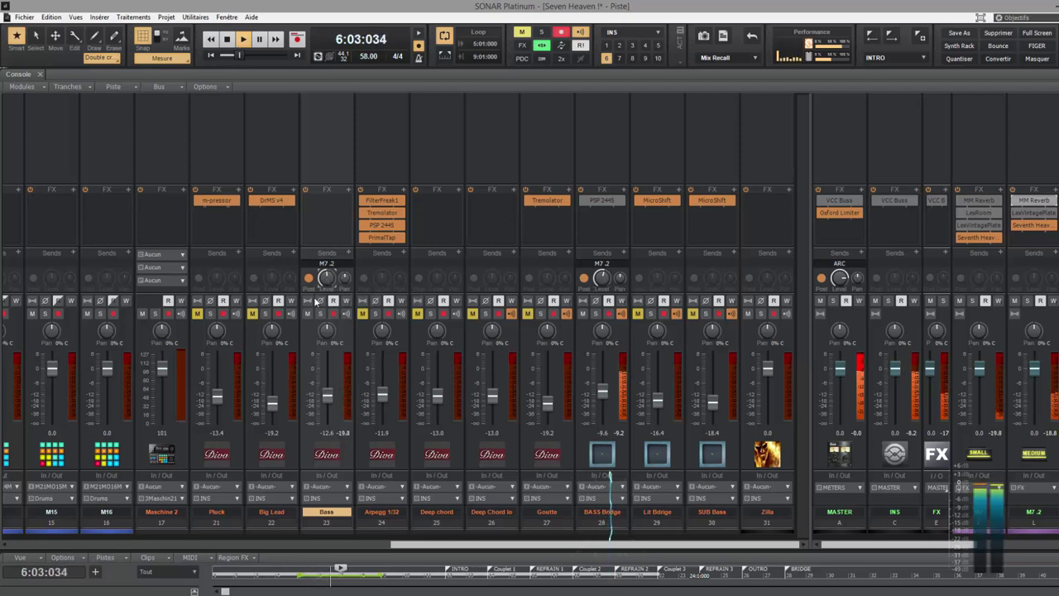
drag(327, 285, 327, 282)
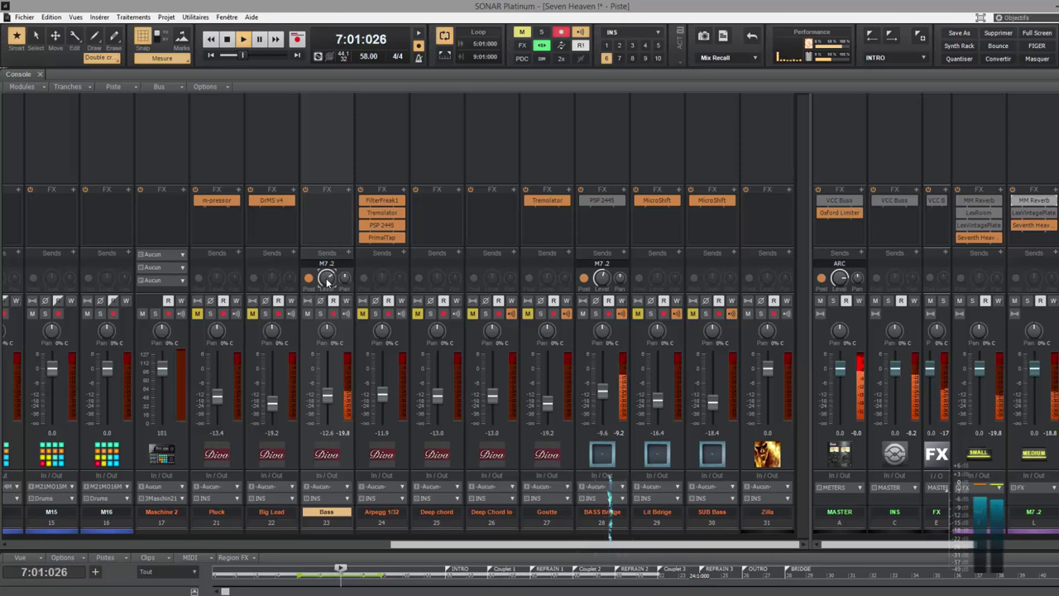
Solo the Bass track and insert the Omega N distortion plug-in in its effects rack.
click(321, 314)
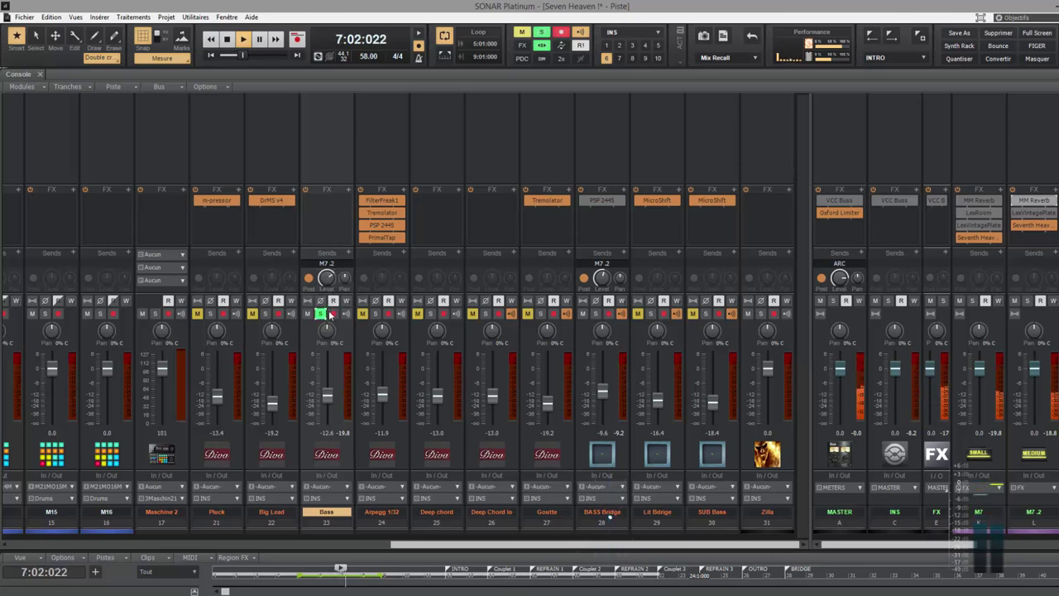
right_click(358, 196)
mouse_move(364, 200)
mouse_move(319, 219)
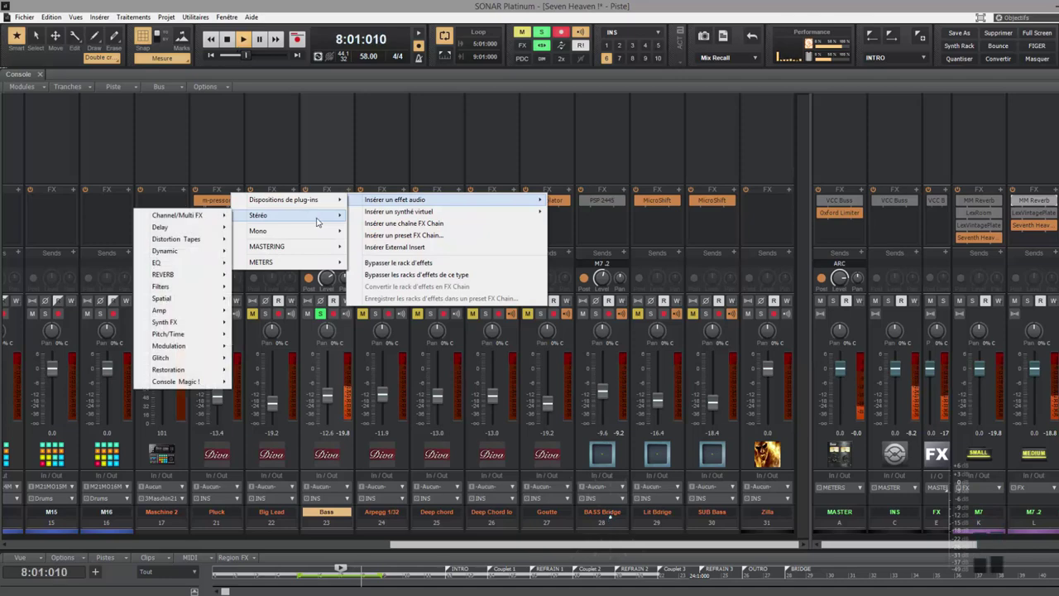
mouse_move(196, 303)
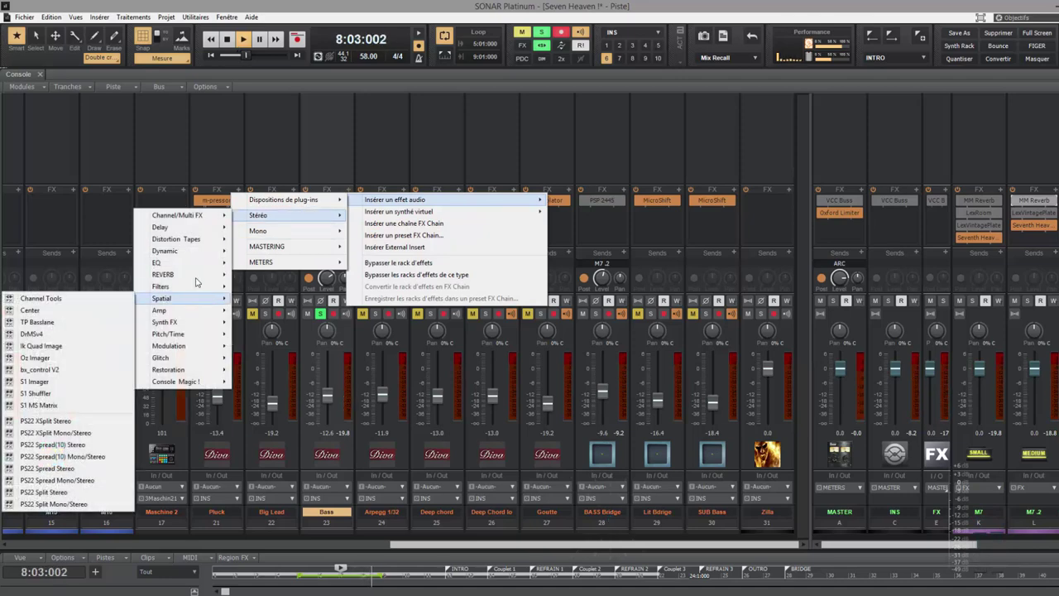
mouse_move(190, 240)
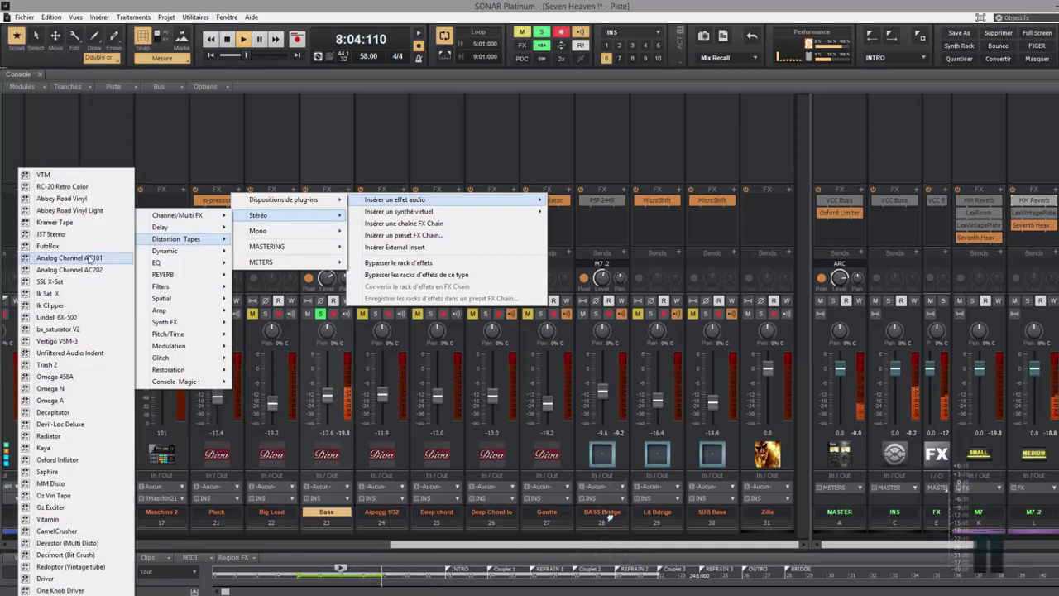
click(69, 392)
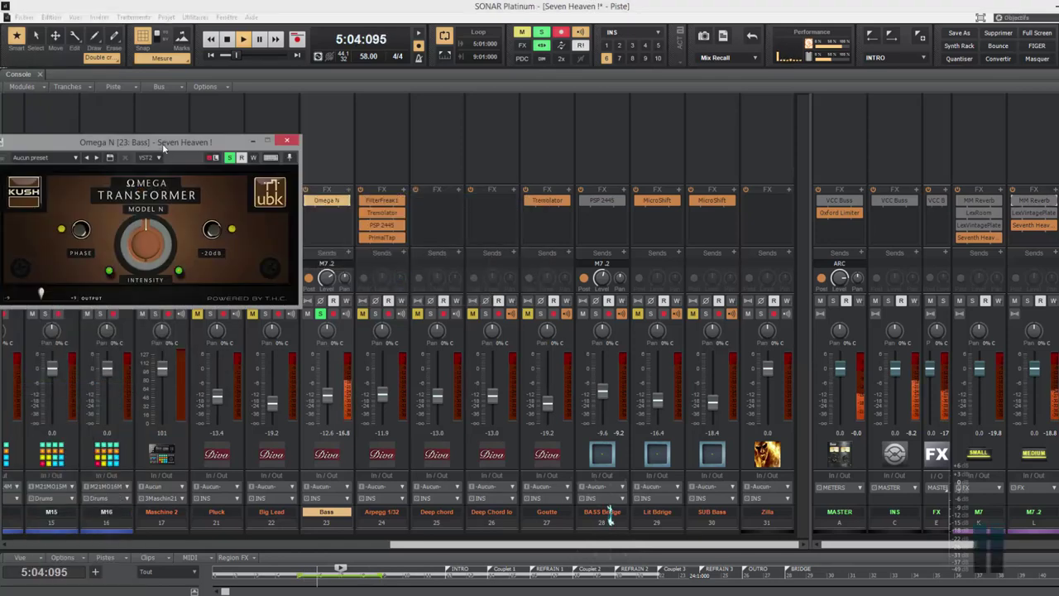
Raise the Omega N intensity to roughly two o'clock and unsolo the Bass track.
drag(163, 144, 564, 315)
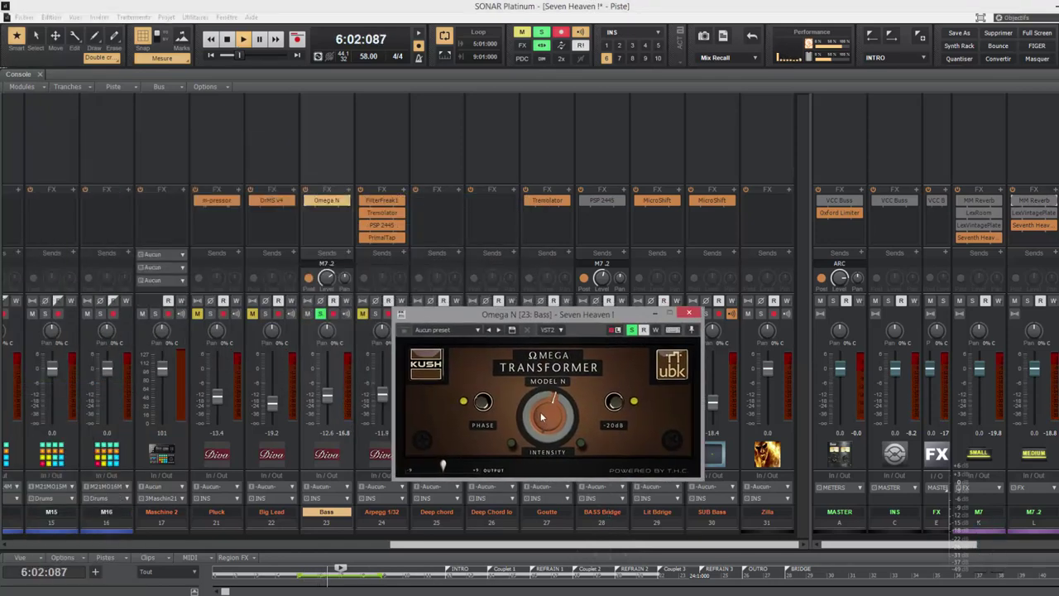
drag(538, 405, 536, 391)
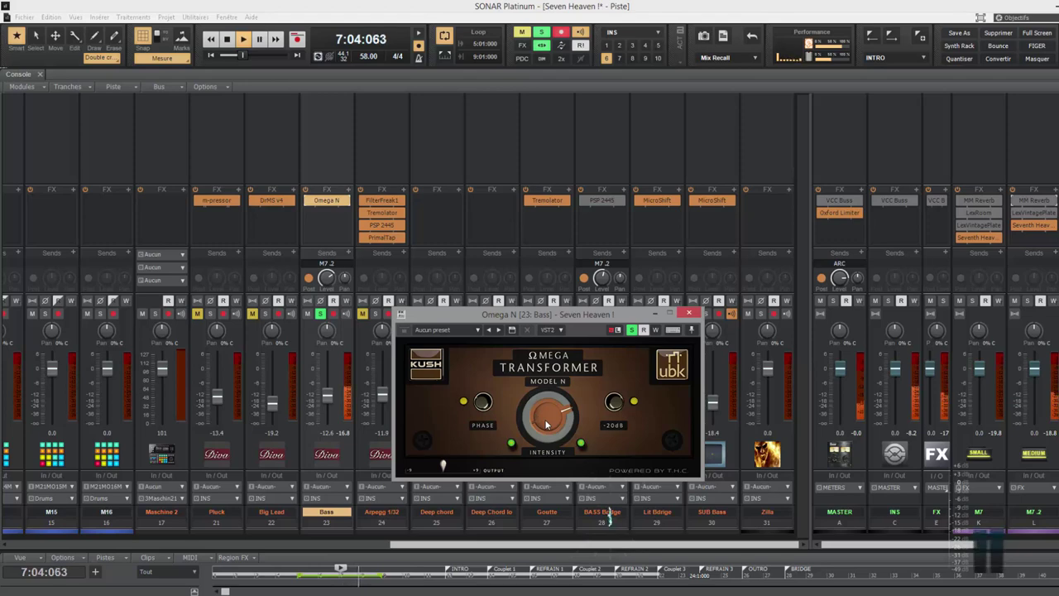
click(631, 330)
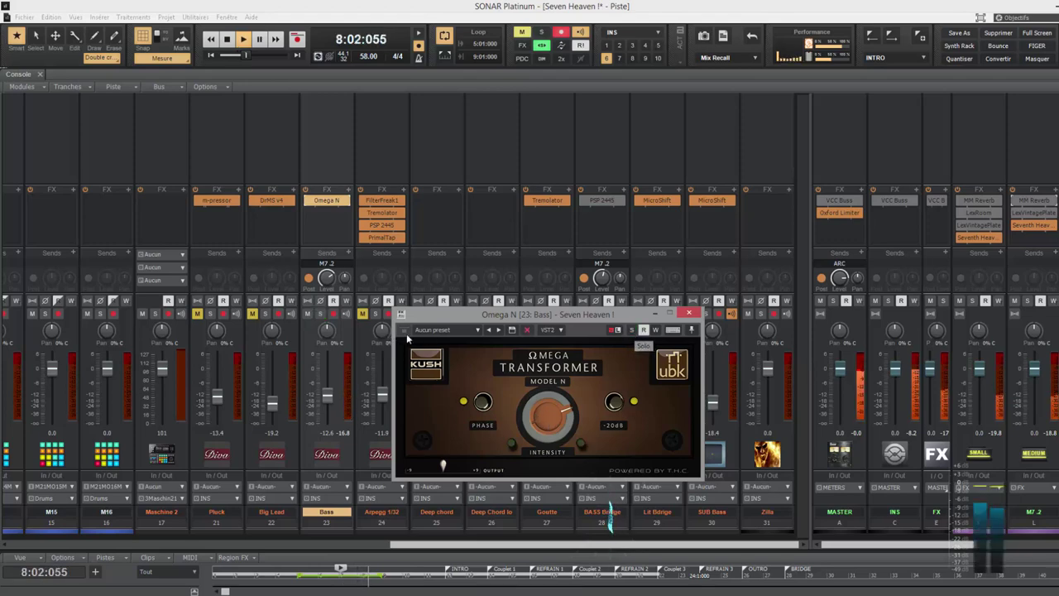
Lower the Omega N output slightly and close the plug-in window.
click(329, 280)
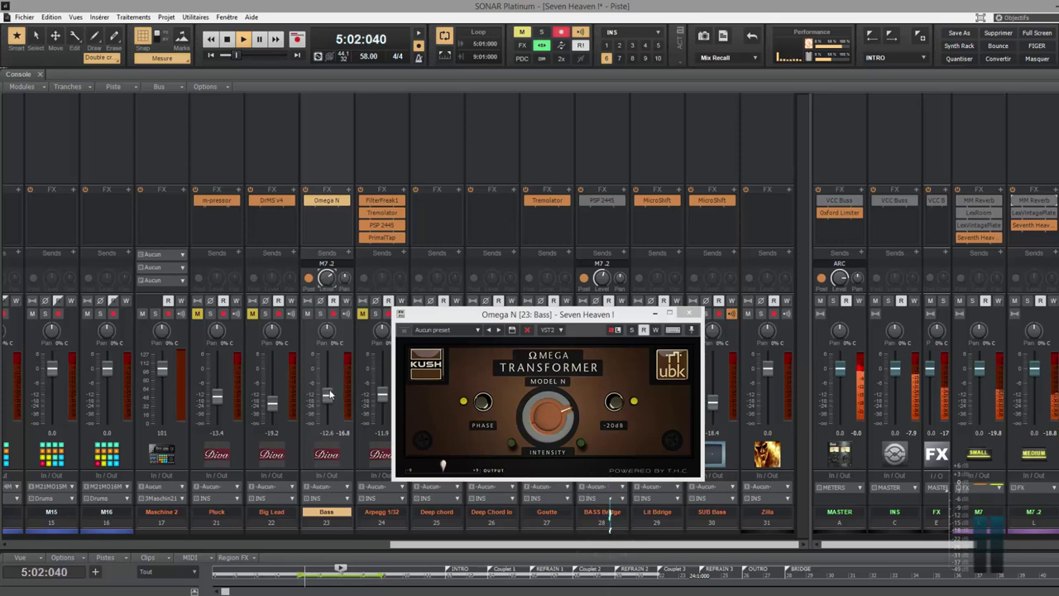
click(441, 469)
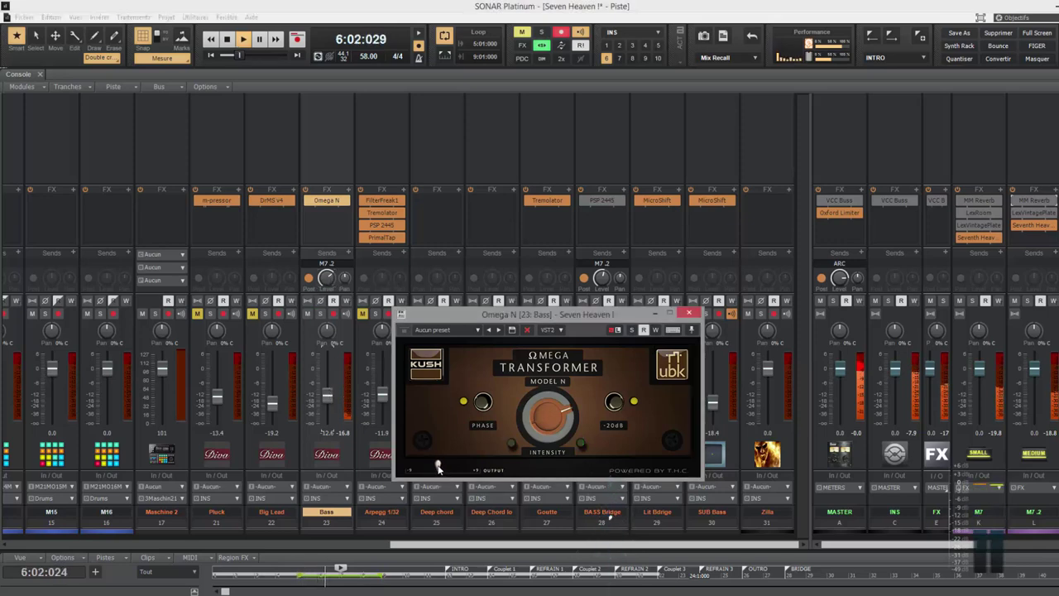
click(688, 313)
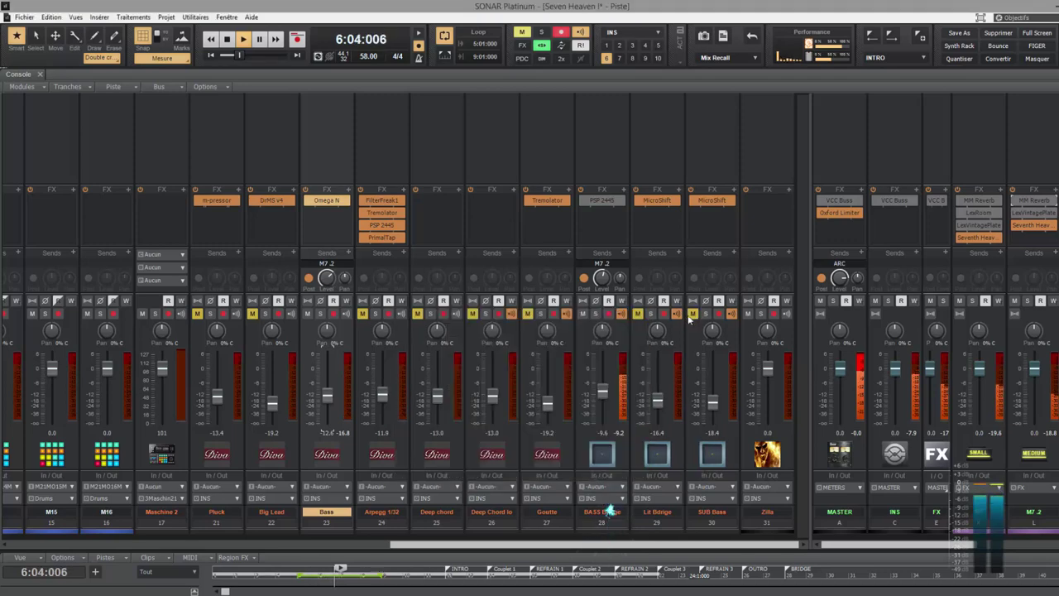
Unmute and solo the Pluck track, add a send to the M7 .2 bus and adjust its level.
mouse_move(329, 280)
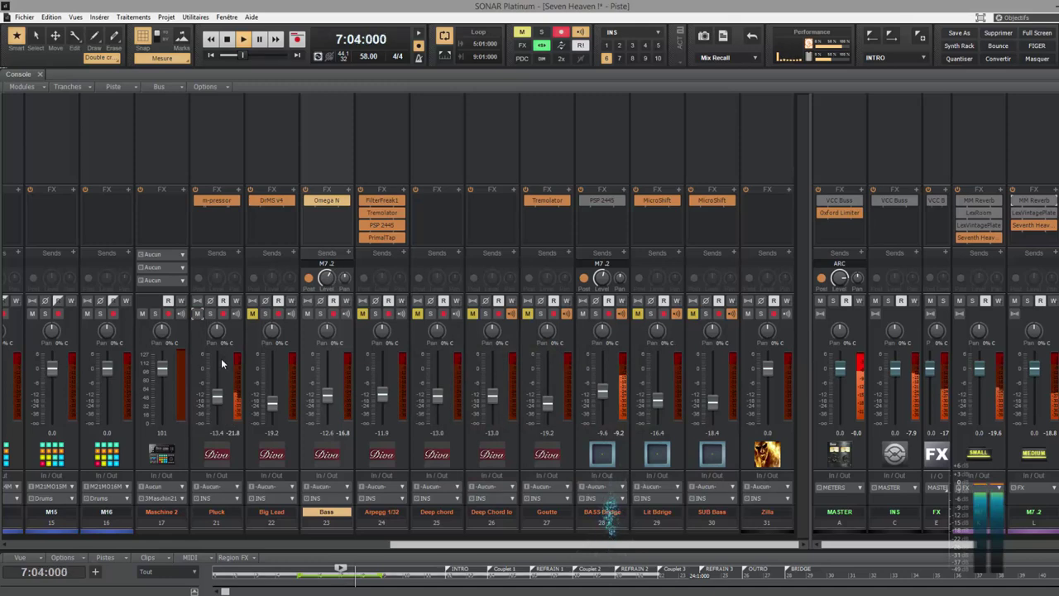
click(210, 314)
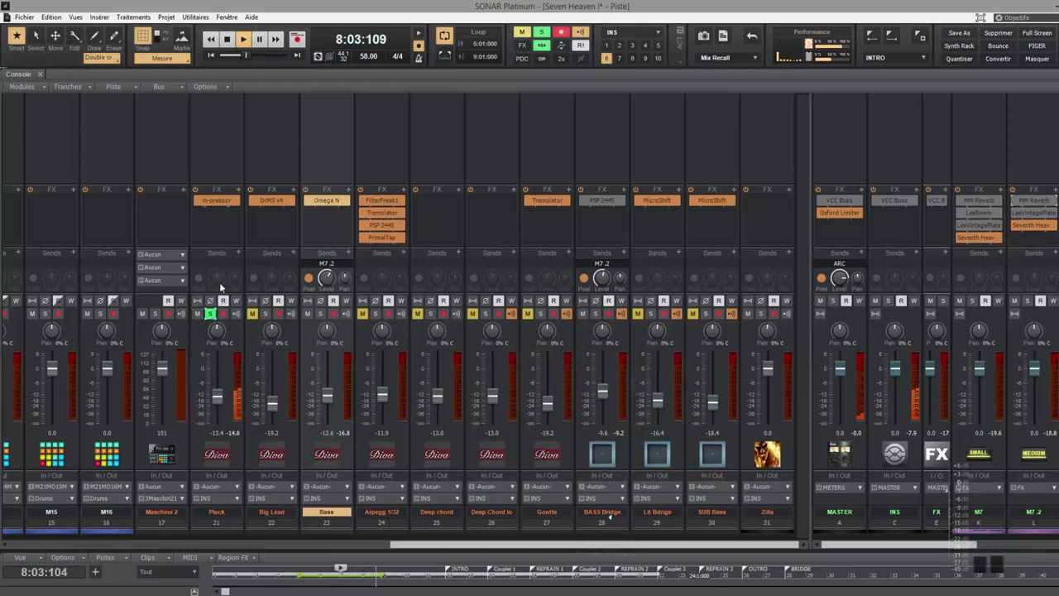
right_click(220, 287)
click(265, 447)
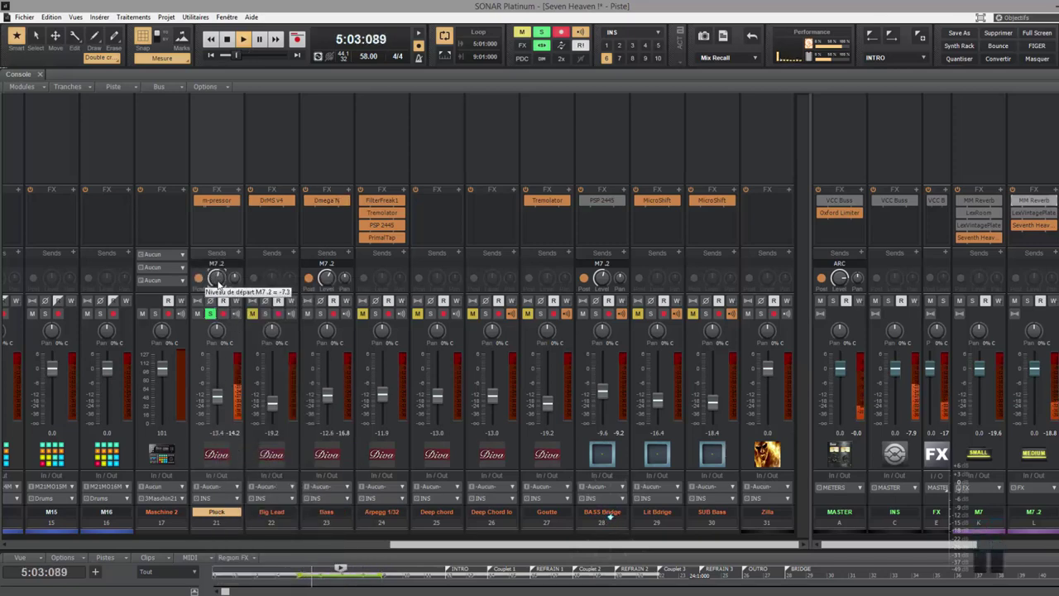
scroll(218, 282, up, 3)
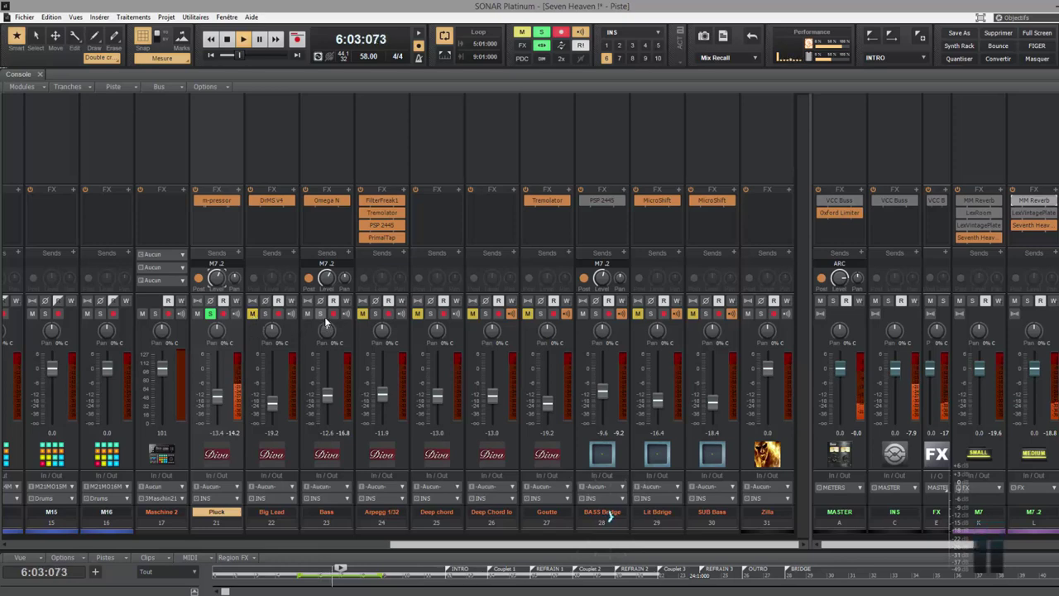
Unmute and solo the Deep chord track, and add a send to the M7 .2 bus.
click(431, 313)
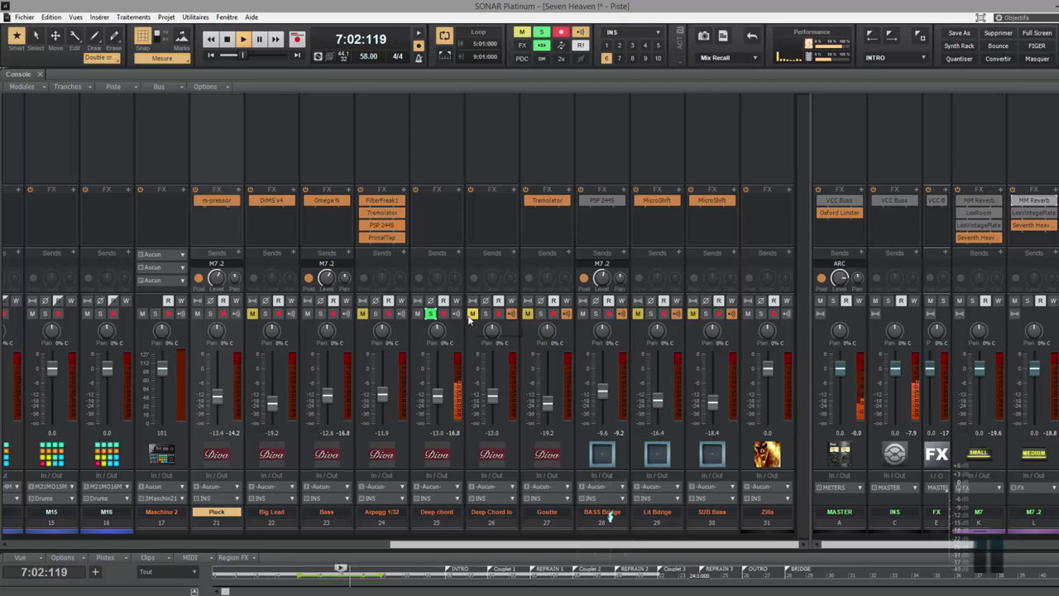
right_click(429, 272)
click(450, 444)
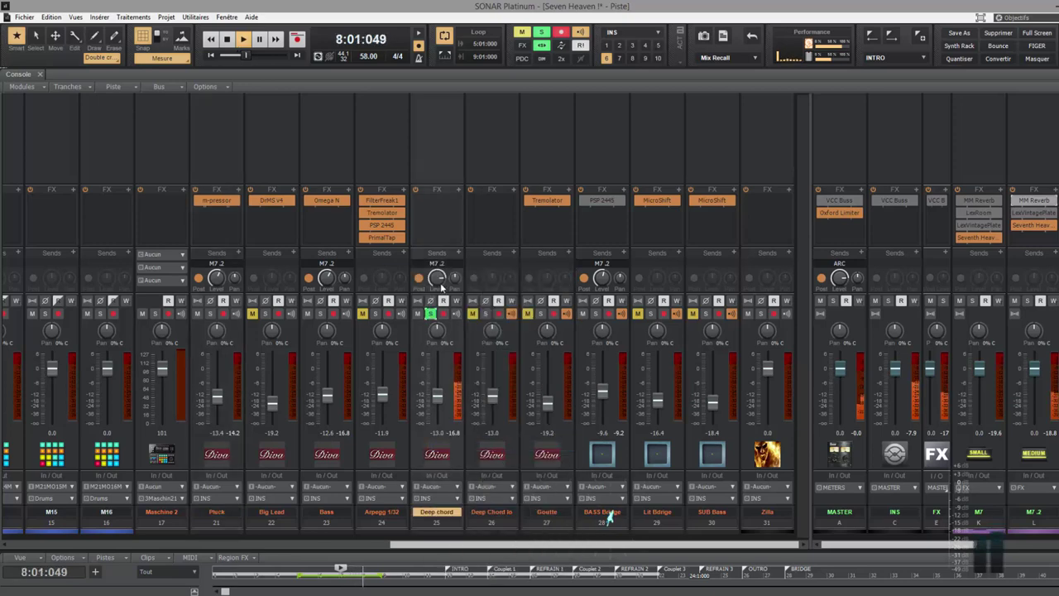
Unmute and solo the Deep Chord lo track, and add a slightly lowered send to the M7 .2 bus.
click(472, 314)
click(486, 315)
right_click(492, 282)
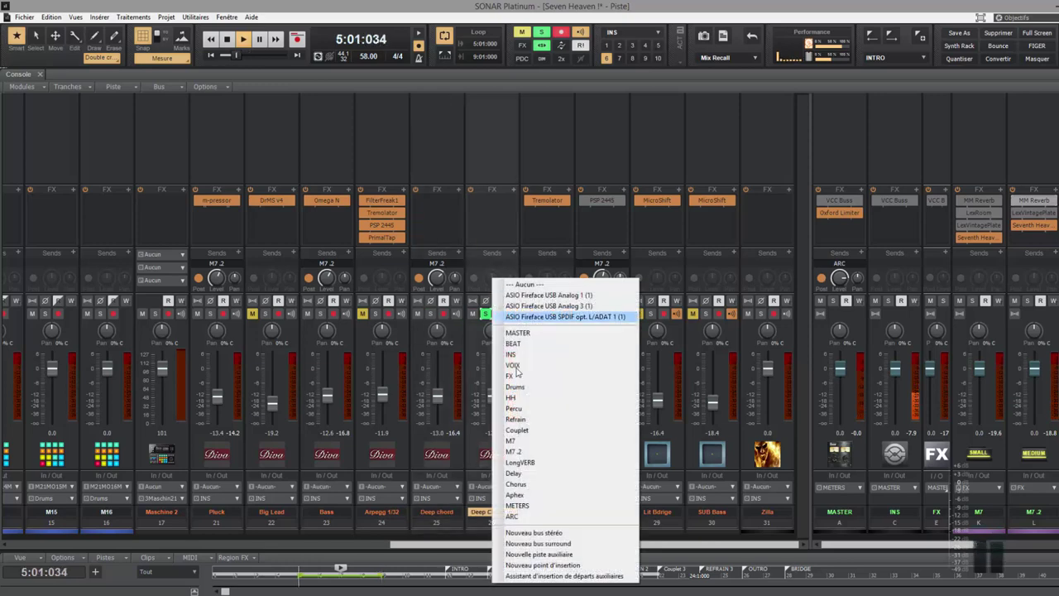
click(512, 456)
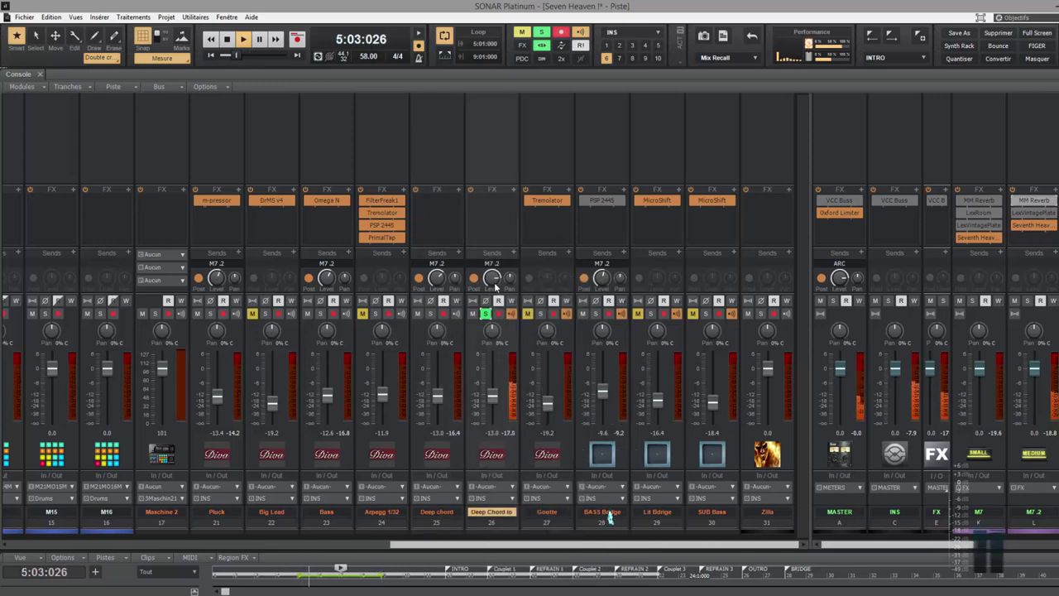
mouse_move(495, 284)
Unmute and solo the Goutte track, and add a send to the M7 .2 bus at a level of -9.0.
click(528, 313)
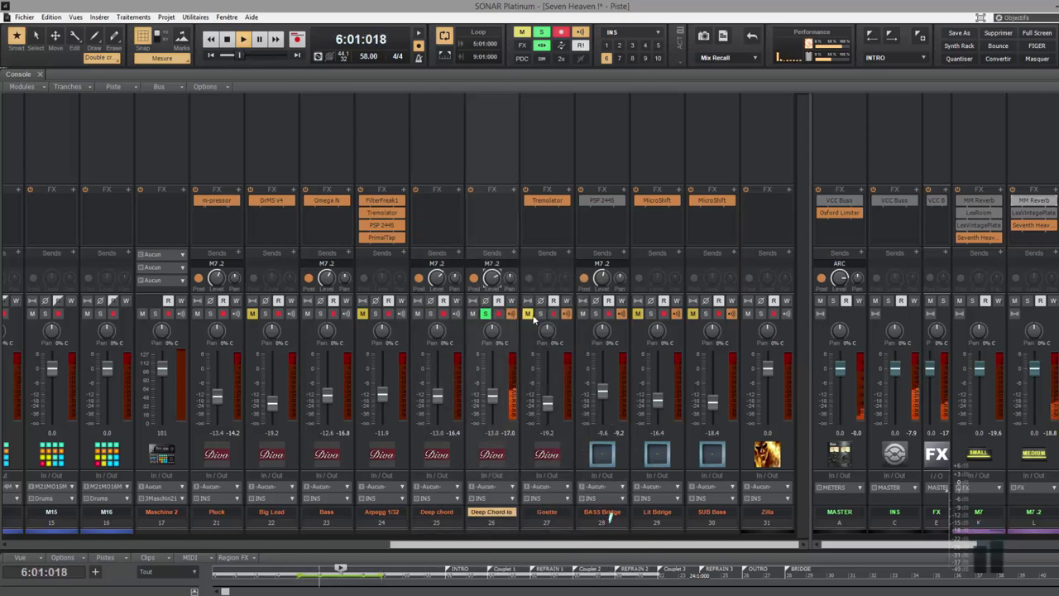
click(528, 314)
click(540, 314)
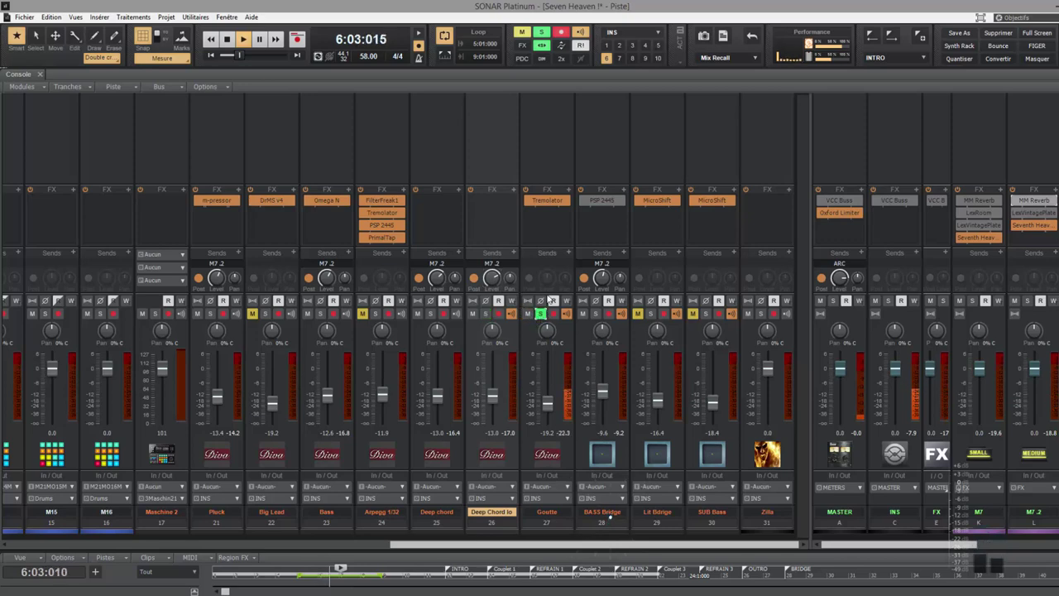
right_click(542, 280)
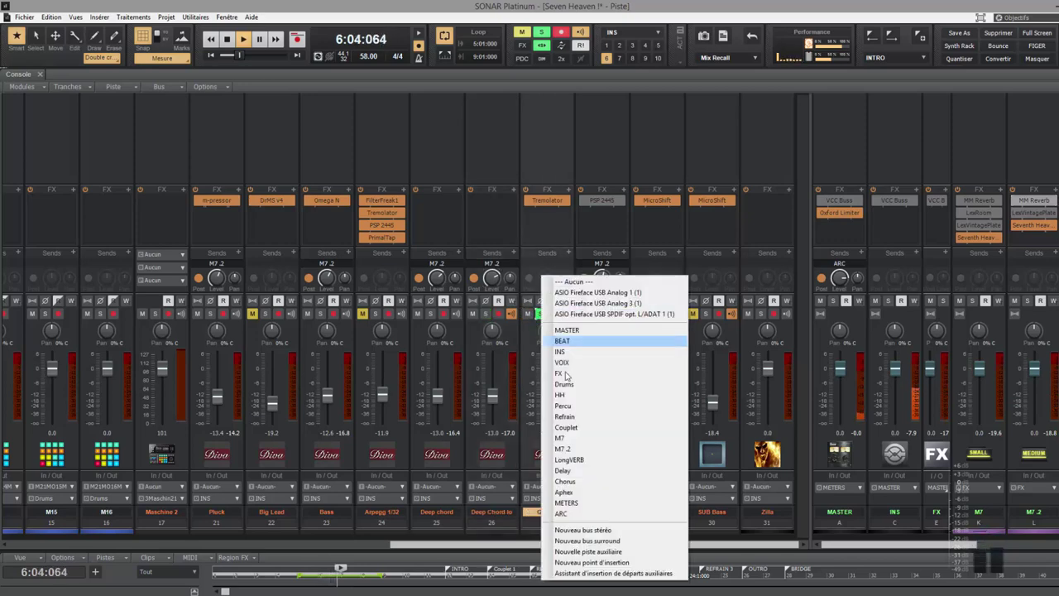
click(546, 448)
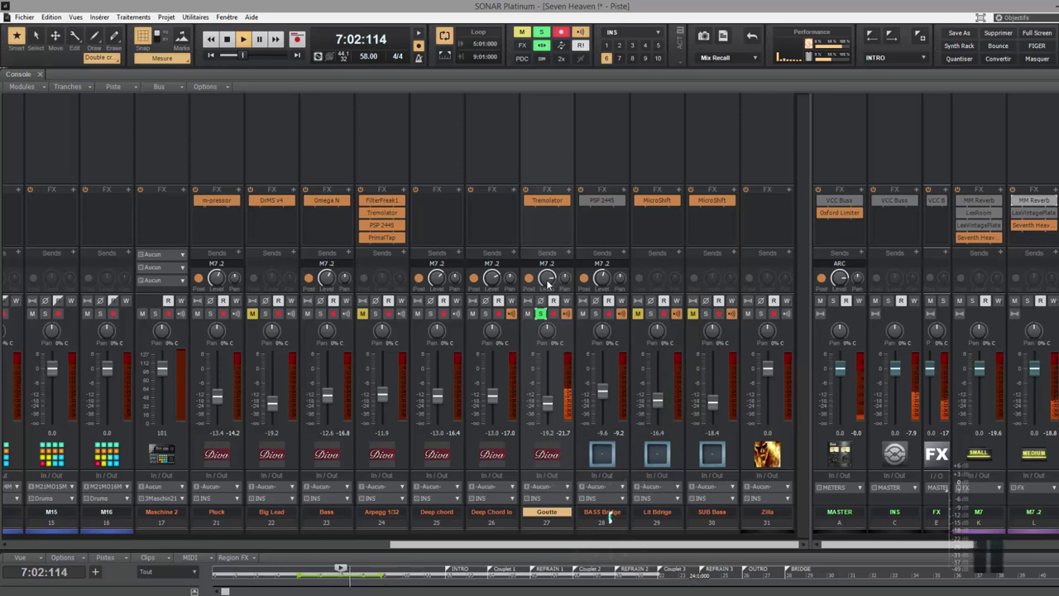
mouse_move(548, 284)
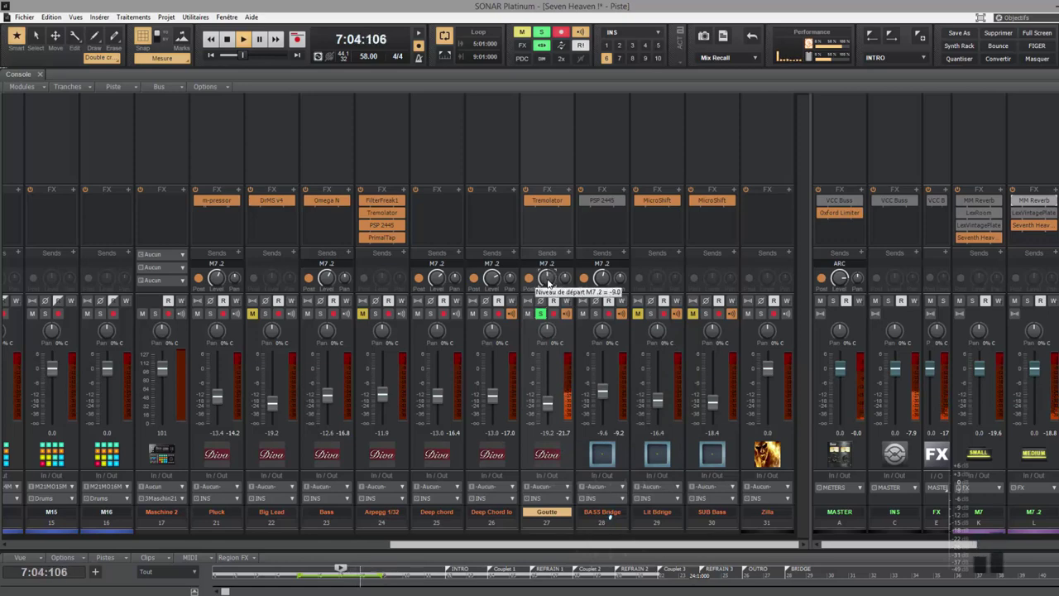
Unmute and solo the Lit Bdrige track, and add a send to the M7 .2 bus with its level lowered.
ctrl+click(651, 314)
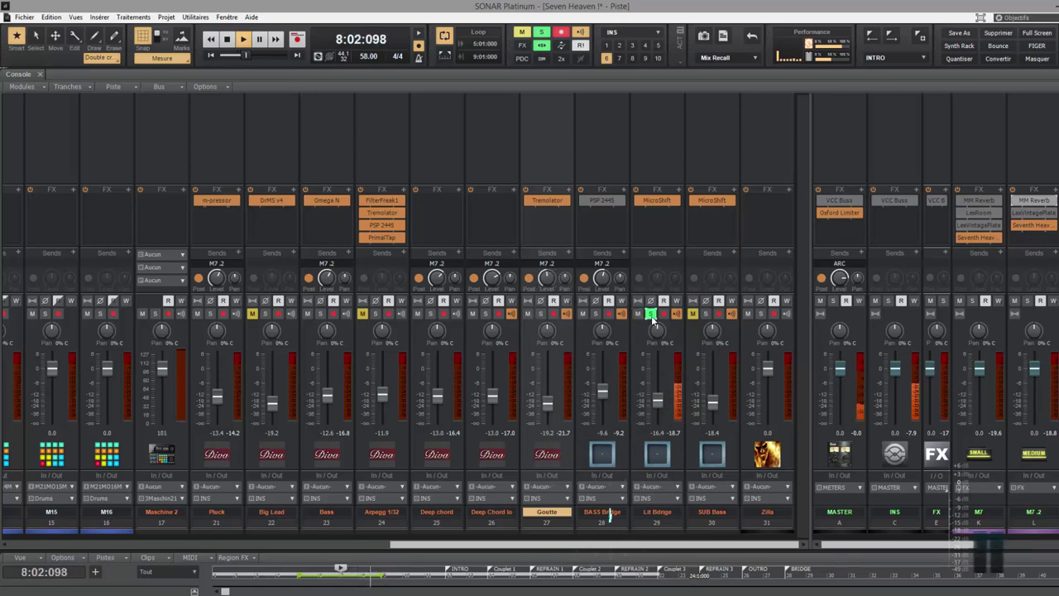
click(649, 281)
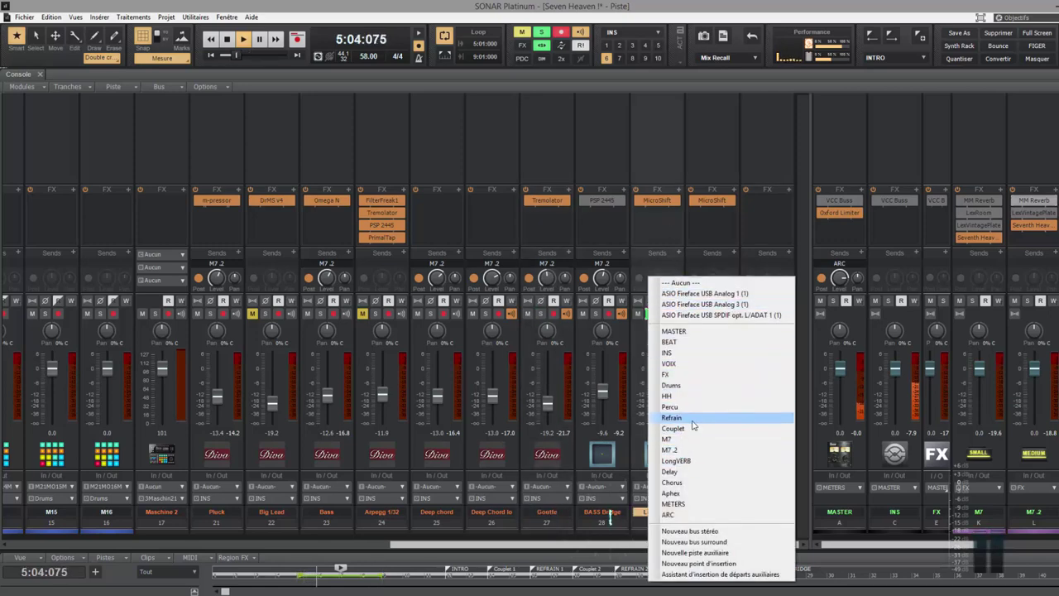
click(691, 451)
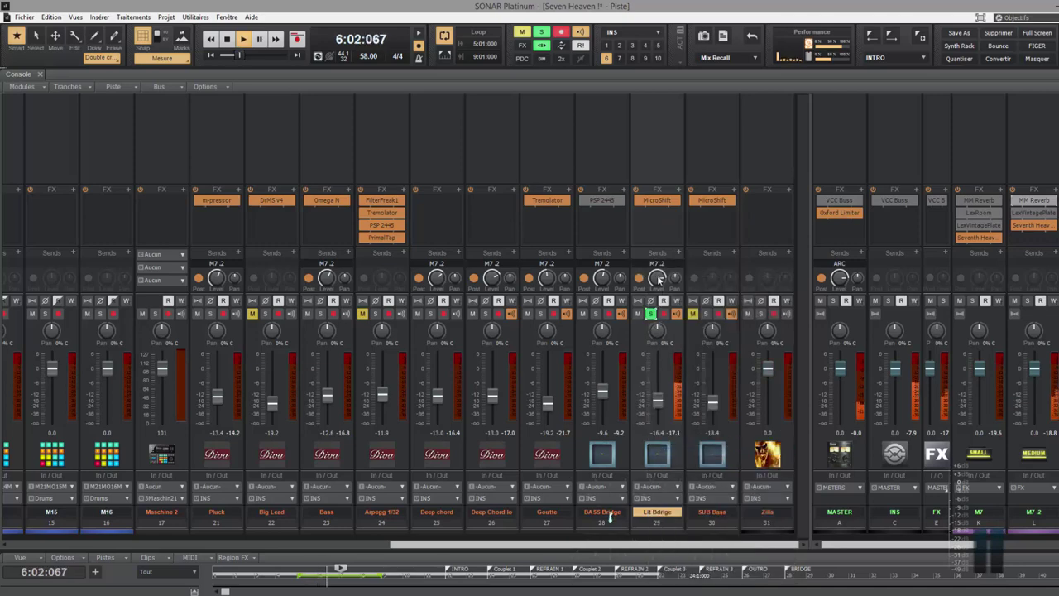
mouse_move(660, 279)
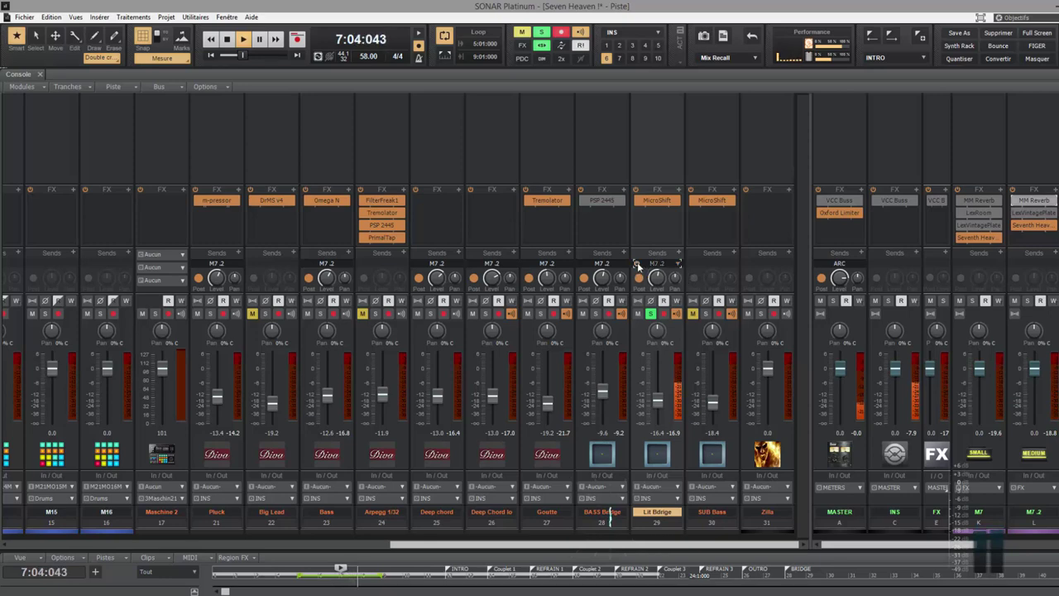
Solo the SUB Bass track to audition it, clear the solo and mute the track again.
click(705, 313)
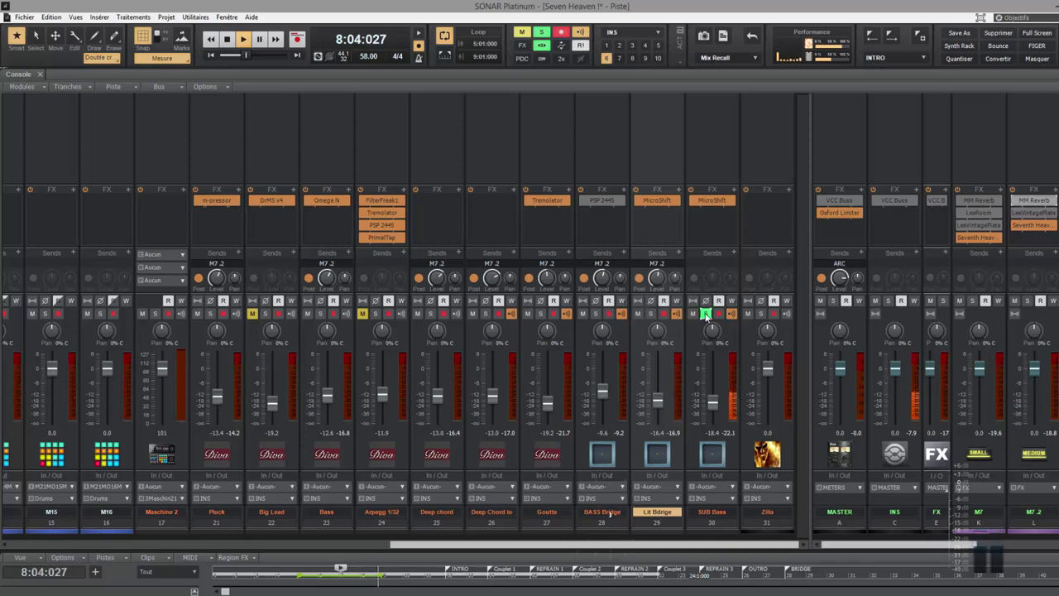
click(705, 314)
click(692, 313)
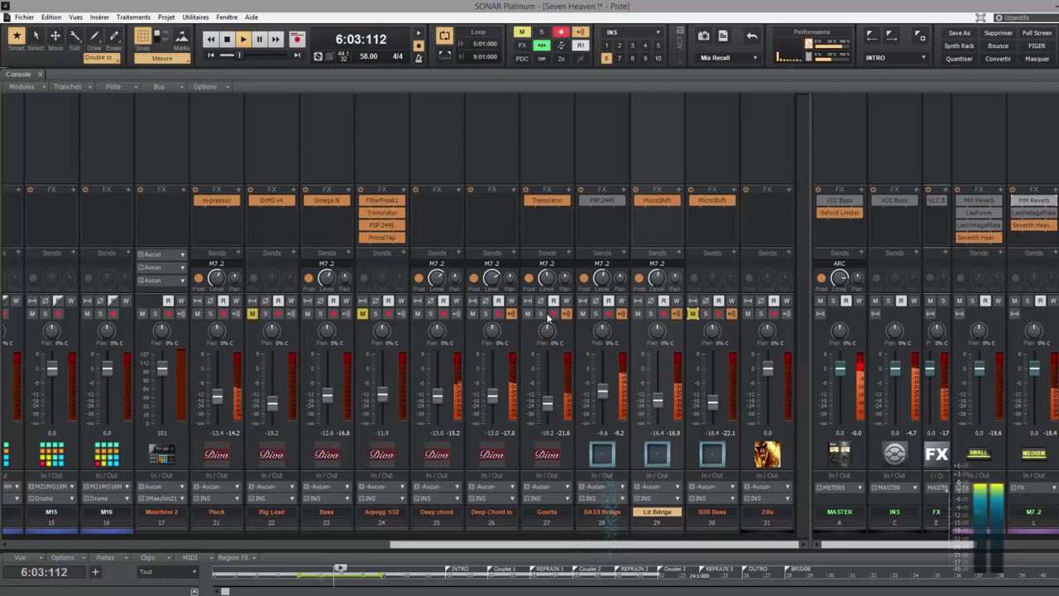
Widen the console's bus section to show all effect buses and mute the M7 .2 bus.
drag(809, 321, 372, 362)
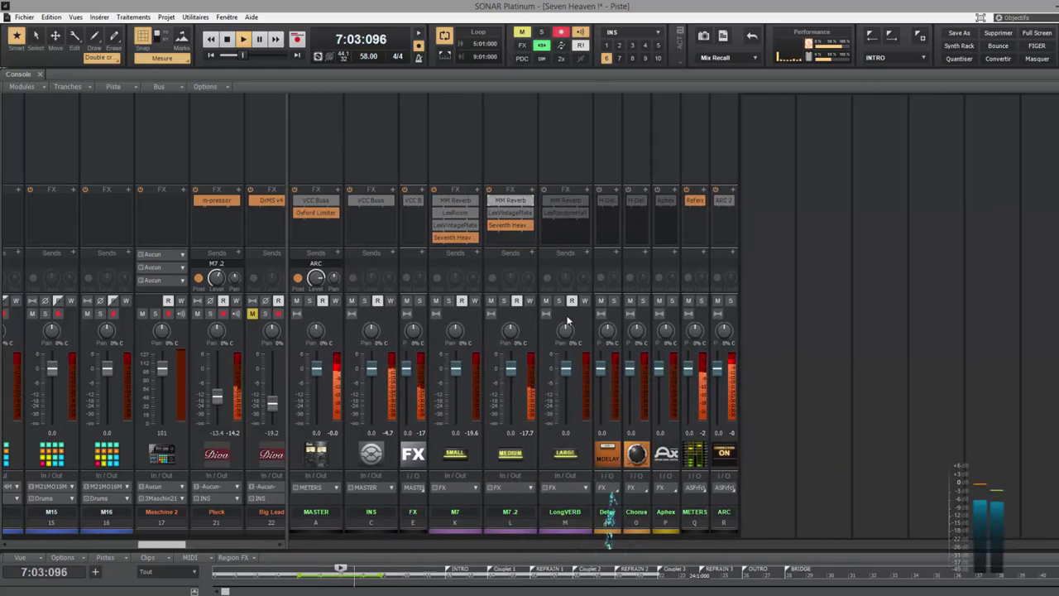
click(491, 300)
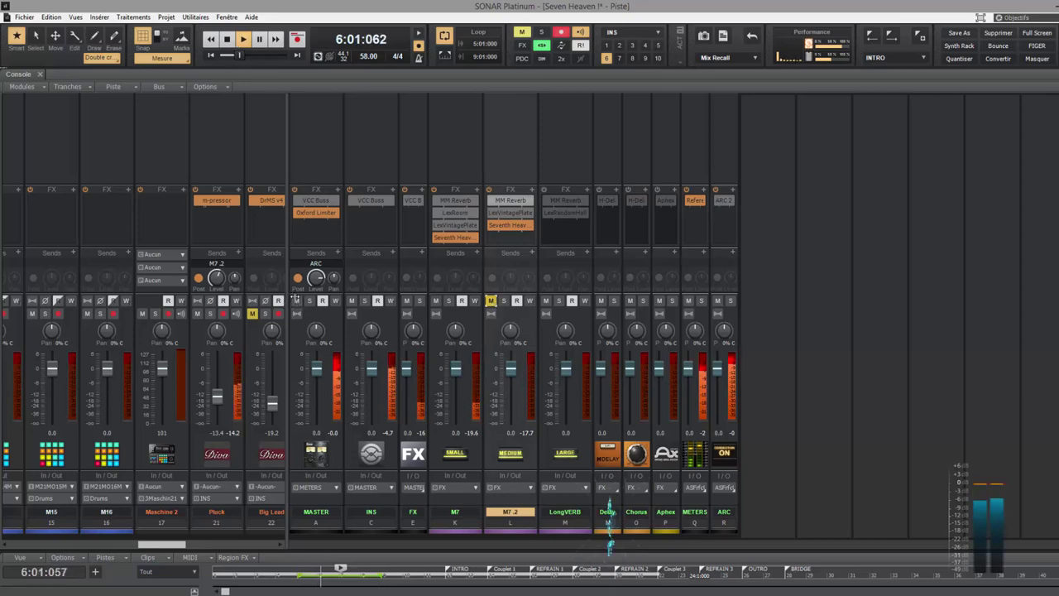
Select the Lit Bdrige track, mute the Goutte track and expand the bus section to show all effect buses again.
drag(287, 298, 727, 298)
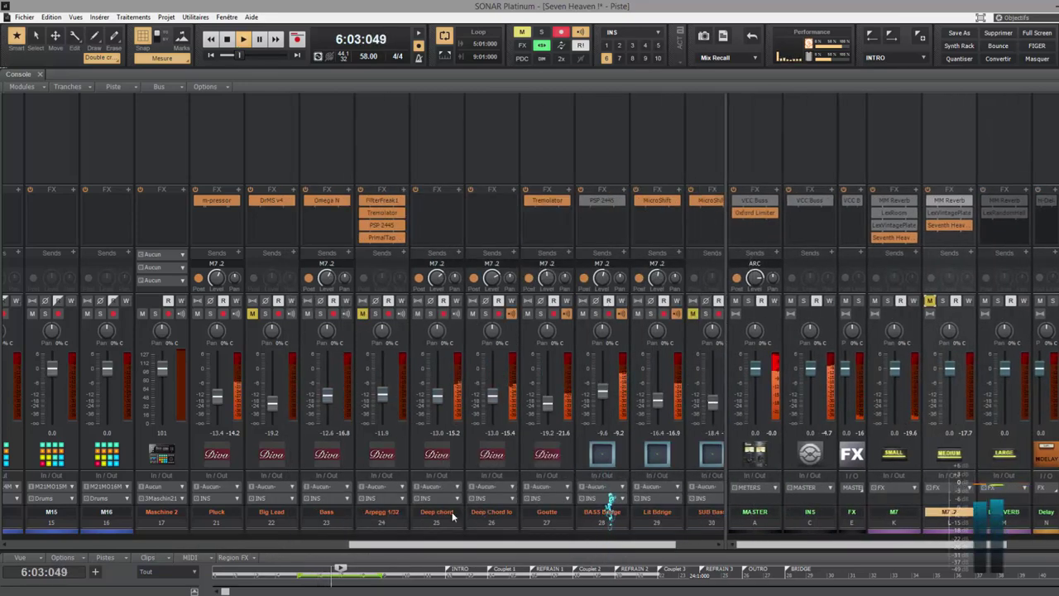
click(658, 511)
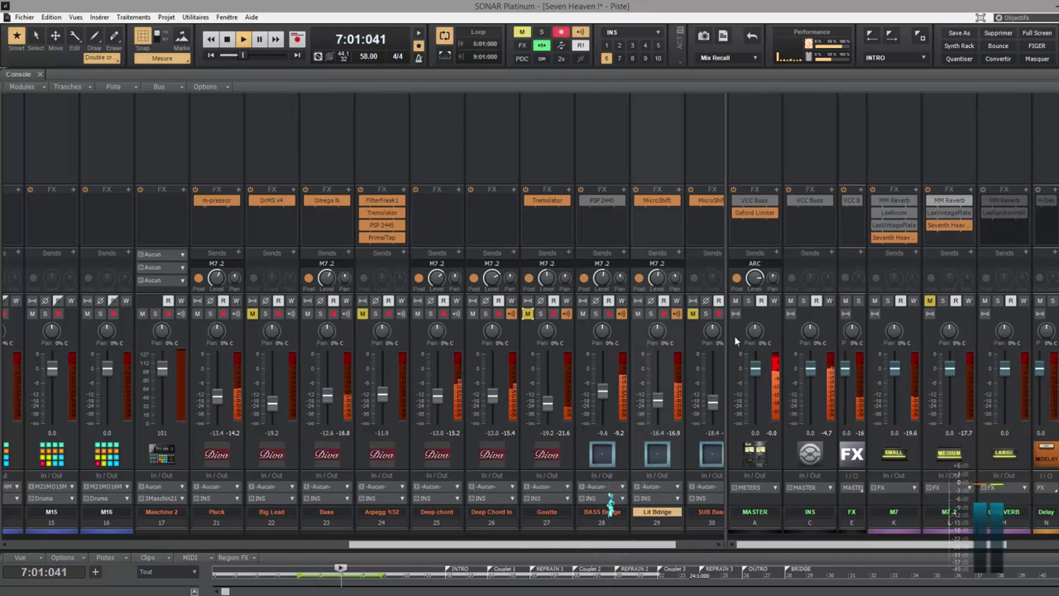
drag(727, 331, 317, 331)
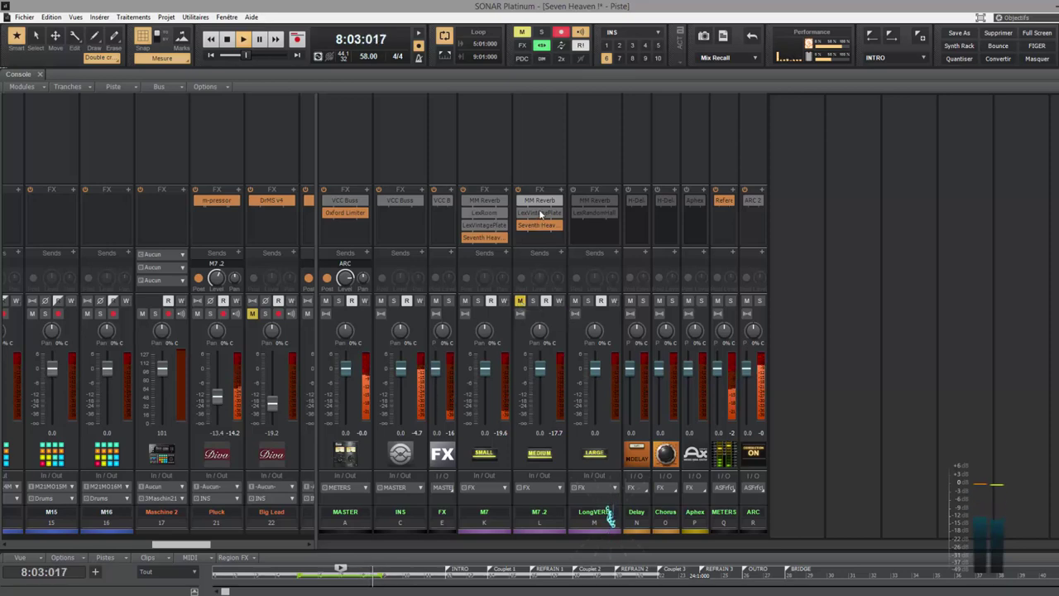
Widen the track section to show more instrument tracks and toggle the M7 .2 bus mute to compare the mix.
click(519, 301)
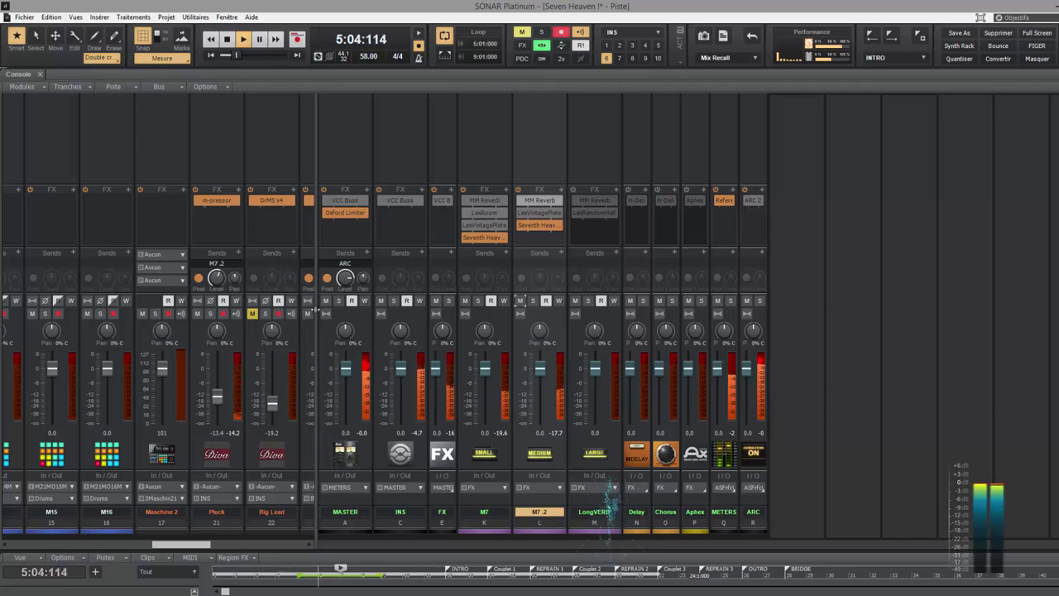
drag(317, 308, 511, 322)
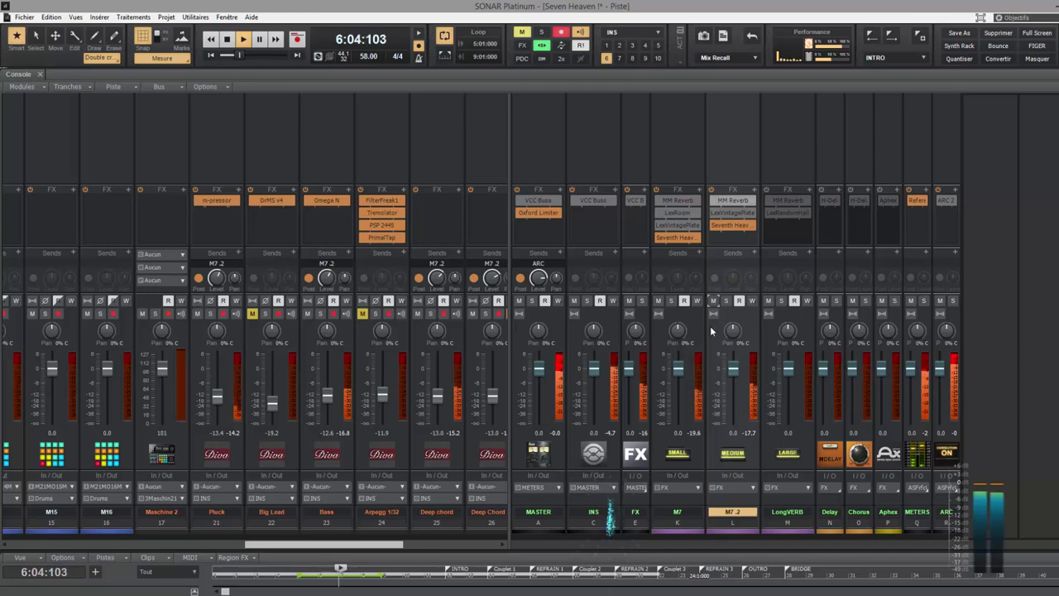
click(713, 301)
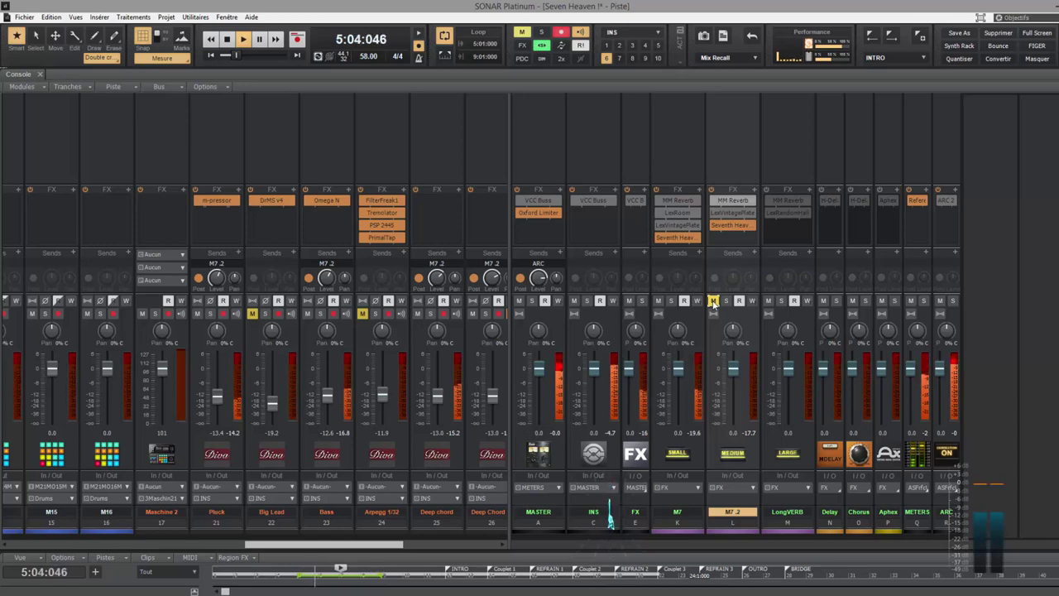
click(714, 301)
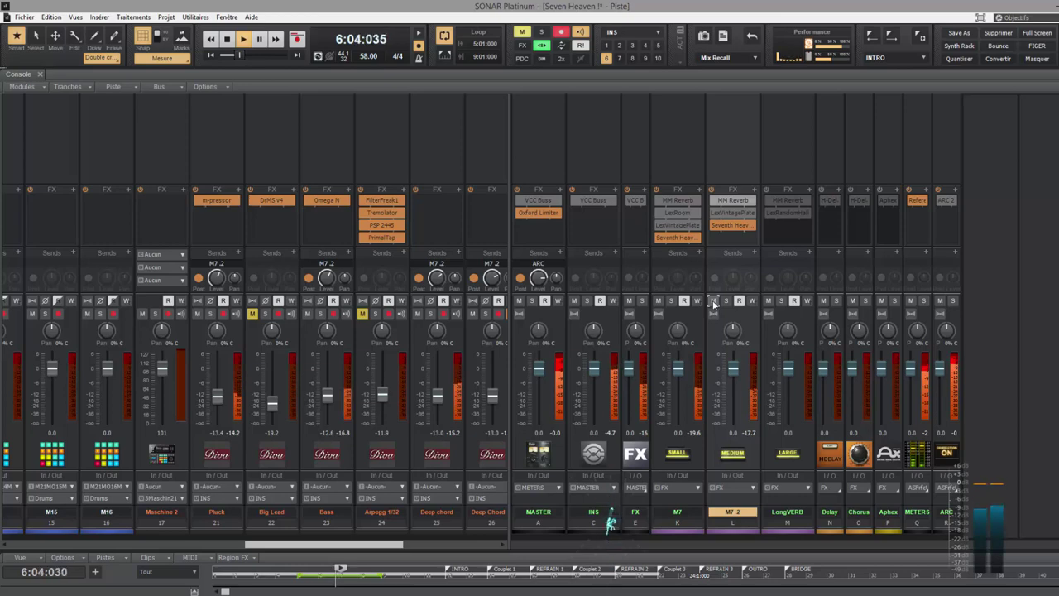
Solo the M7 .2 bus and view its Seventh Heaven Professional settings, clearing the solo and closing the plug-in at the end.
click(726, 302)
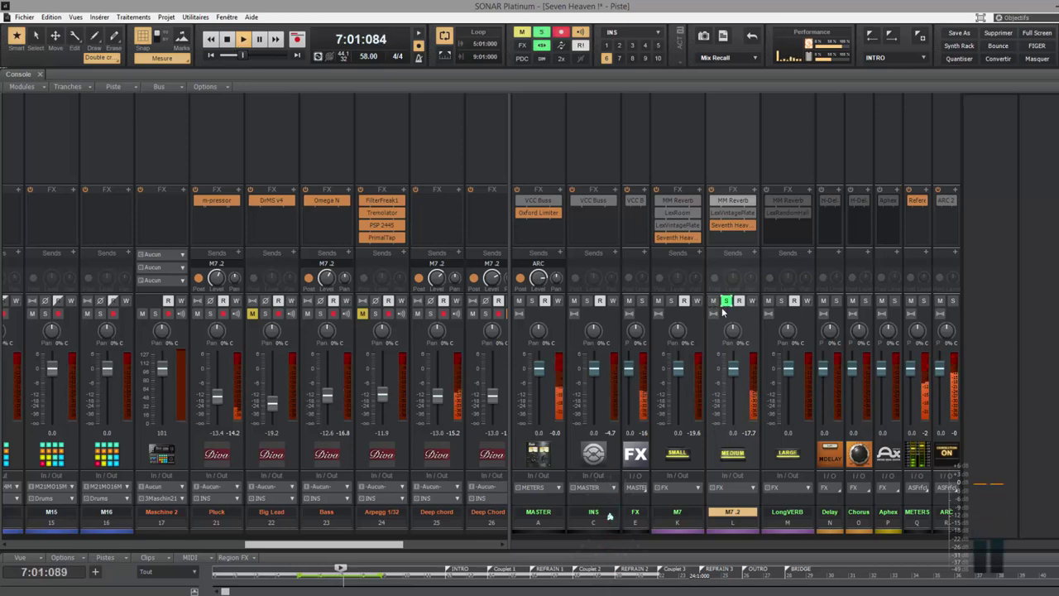
double_click(733, 225)
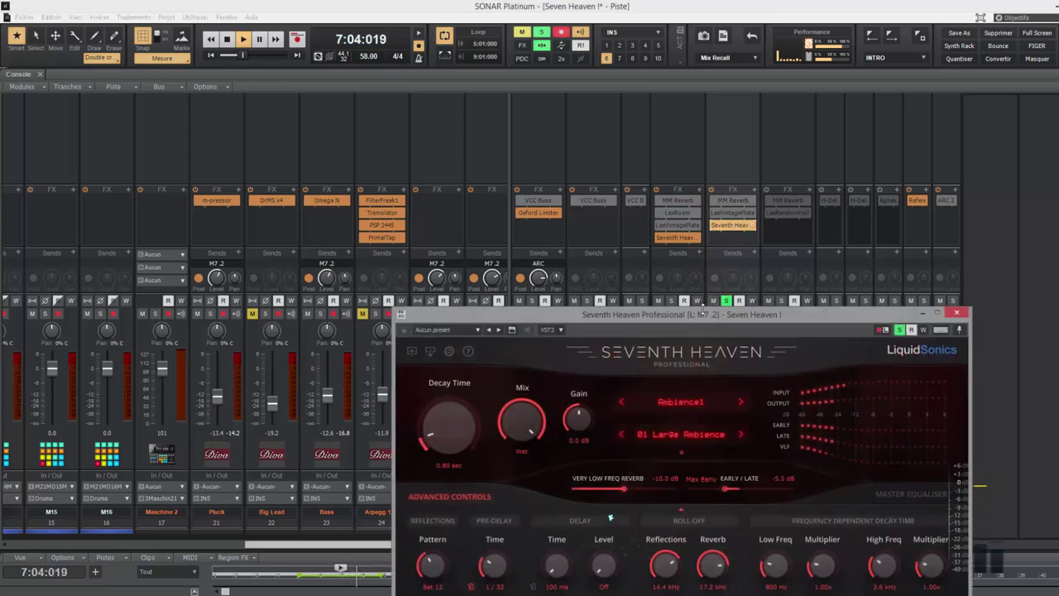
drag(702, 311, 596, 275)
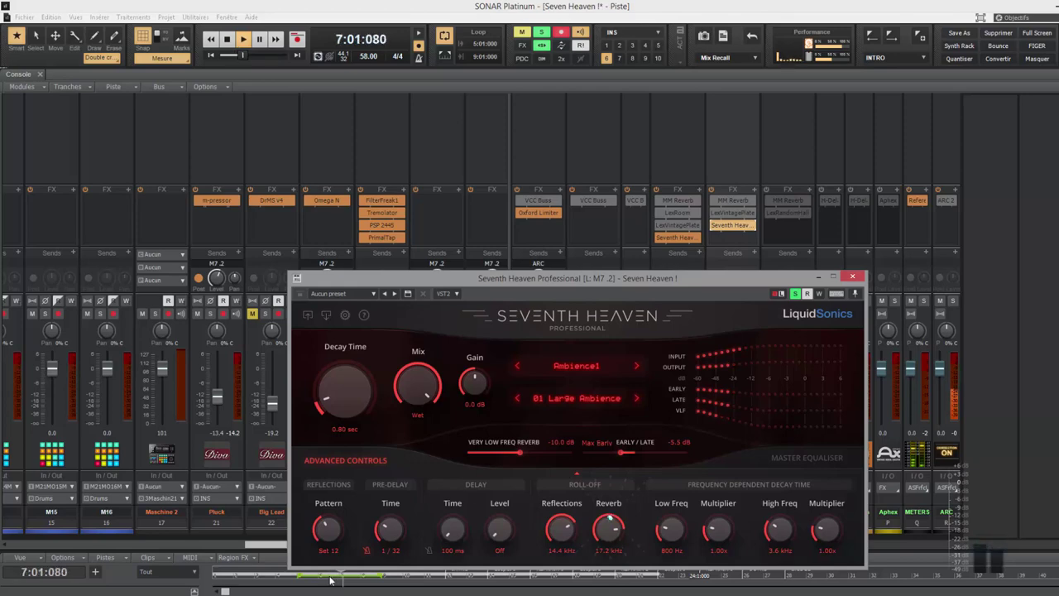
click(796, 296)
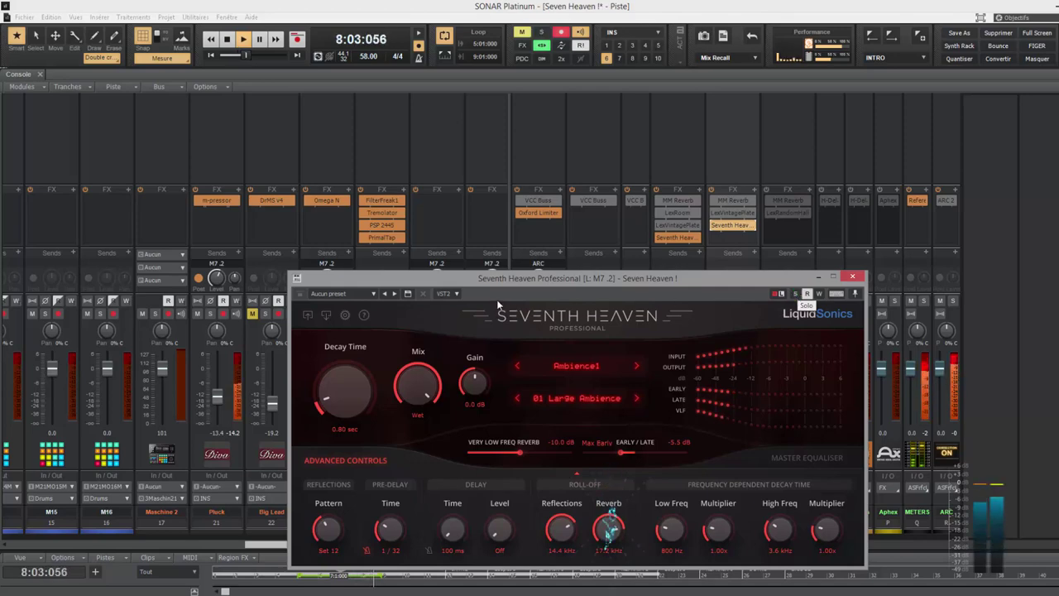
drag(465, 281, 134, 280)
click(559, 276)
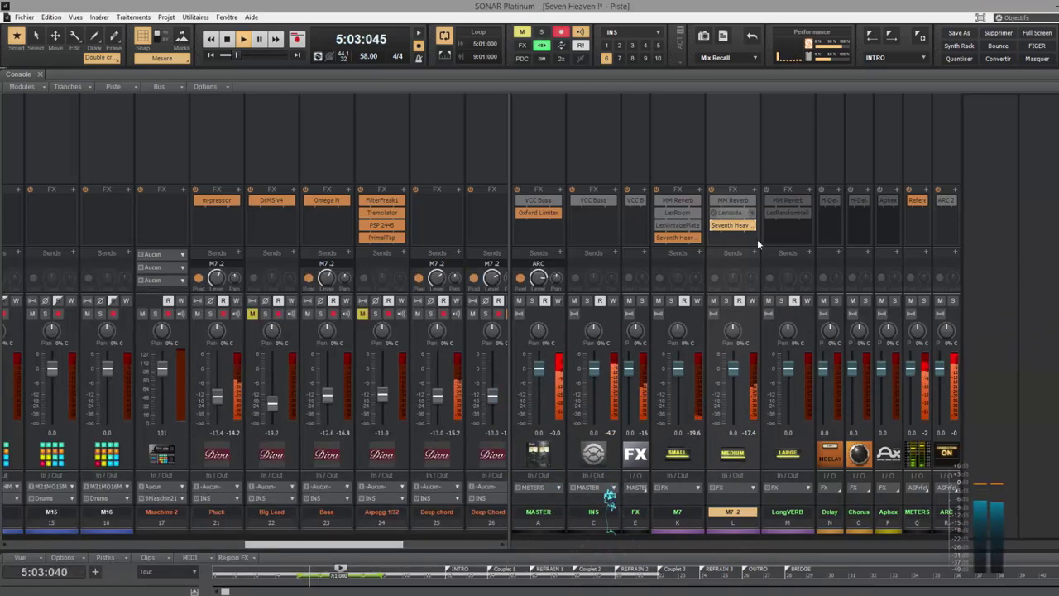
Toggle the mutes of the M7 and M7 .2 buses during playback to compare the mix, ending with both muted.
click(658, 301)
click(714, 301)
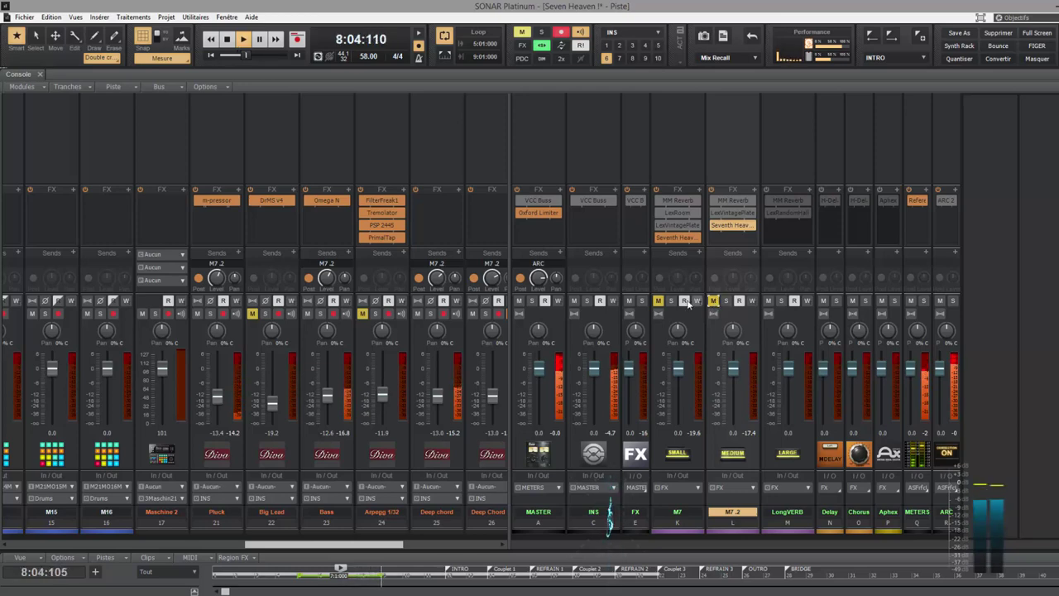
click(658, 301)
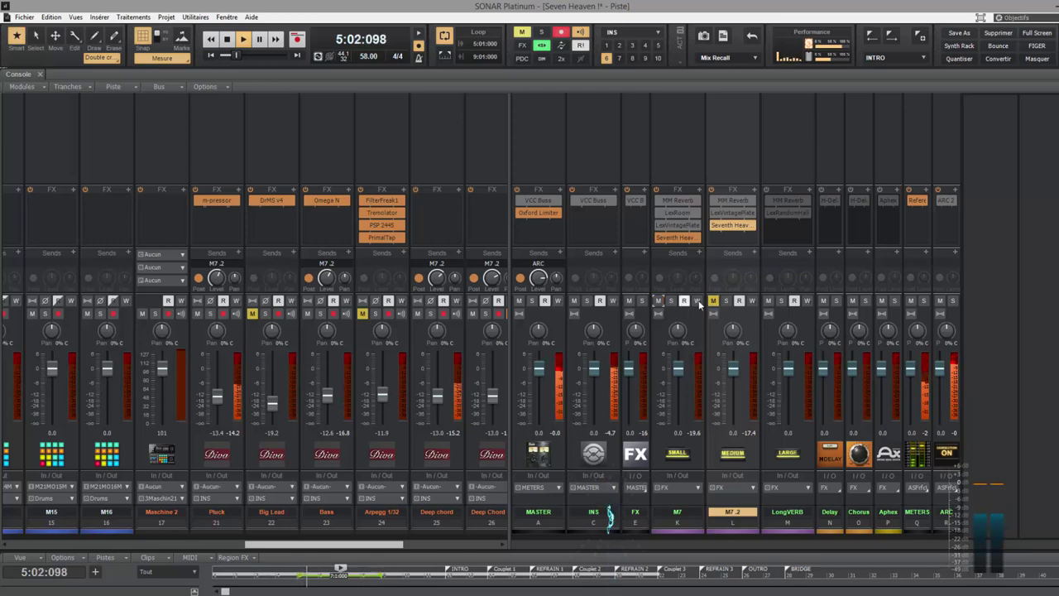
click(714, 301)
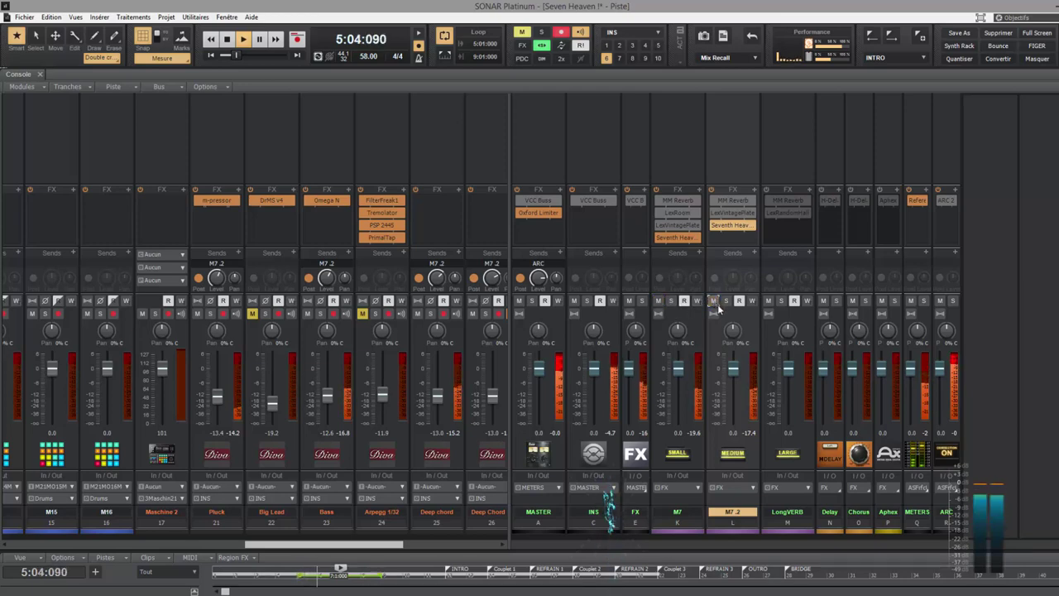
click(658, 302)
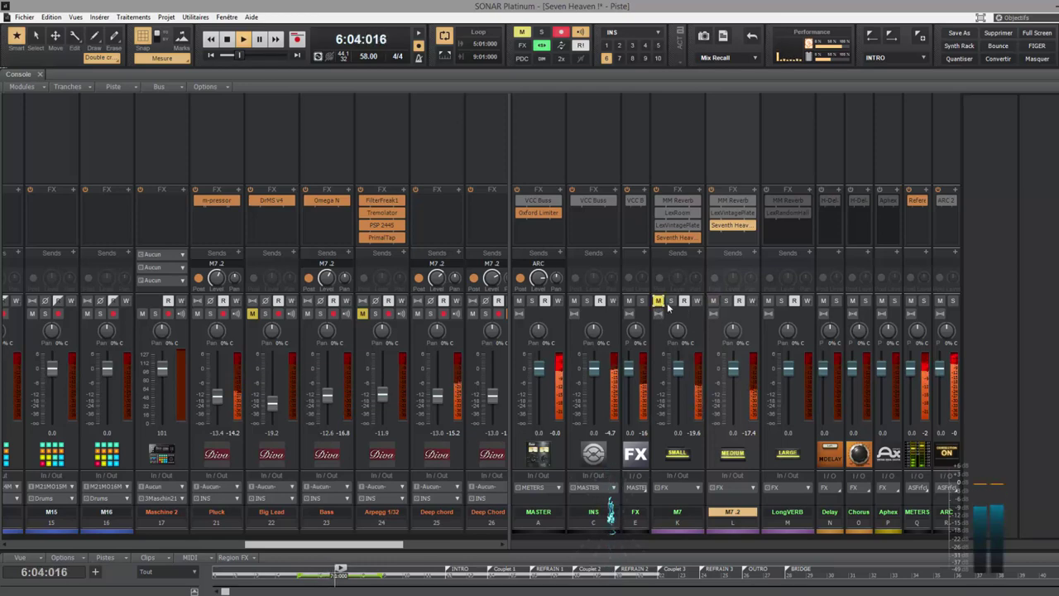
click(713, 302)
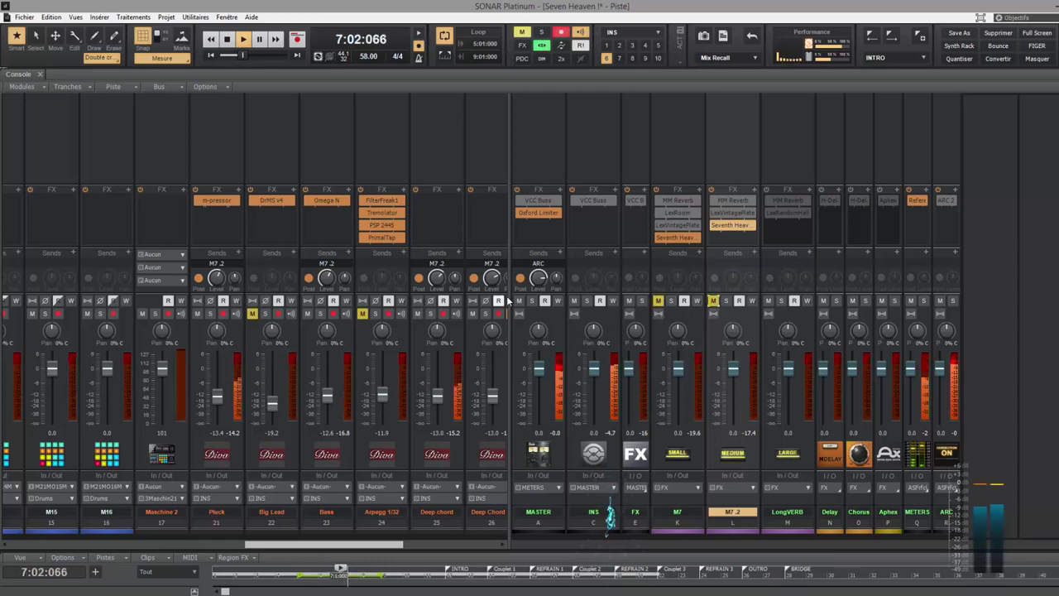
Widen the track section, enable Dim Solo mode and solo the Zilla track to audition the dimmed mix, ending with the solo cleared.
drag(510, 303, 752, 316)
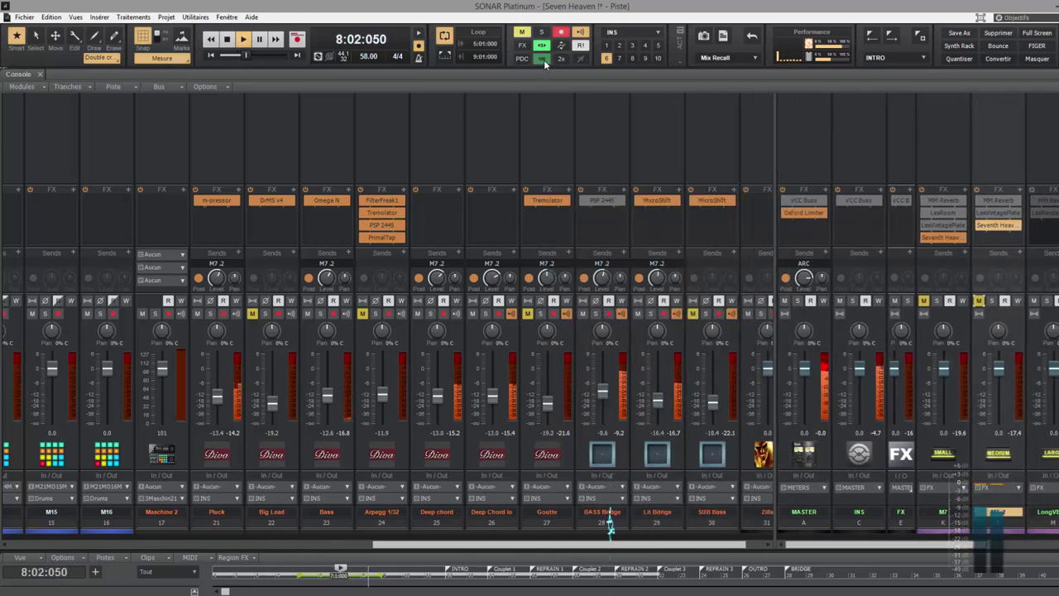
click(760, 313)
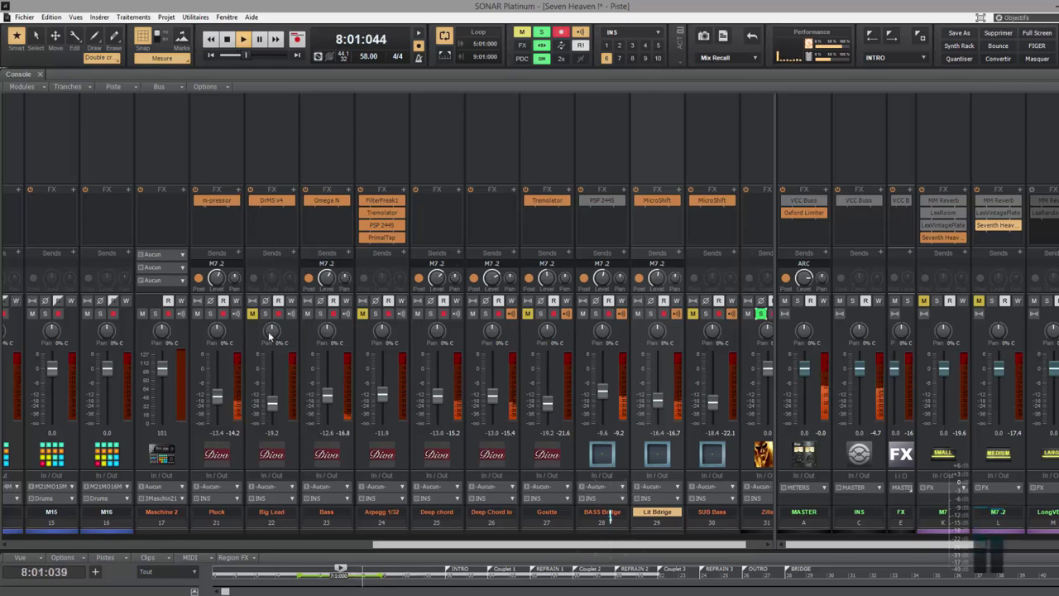
mouse_move(600, 416)
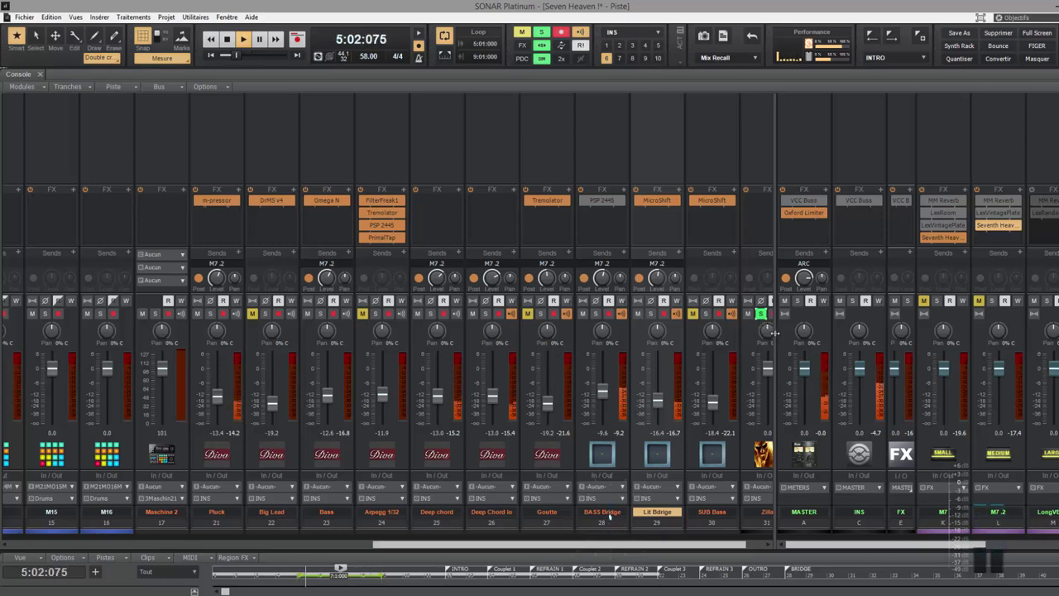
drag(774, 331, 867, 359)
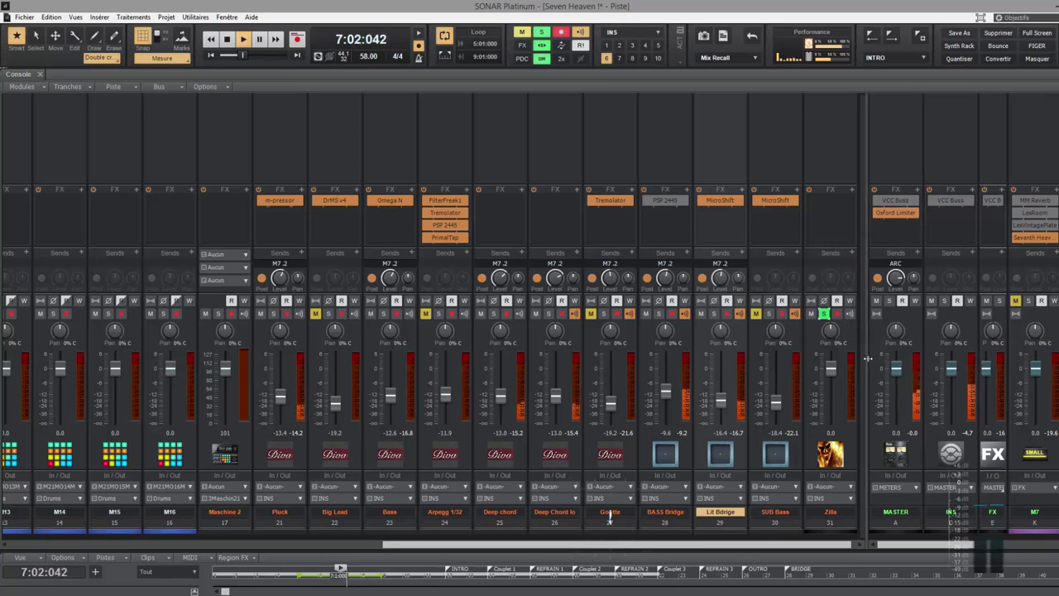
click(824, 314)
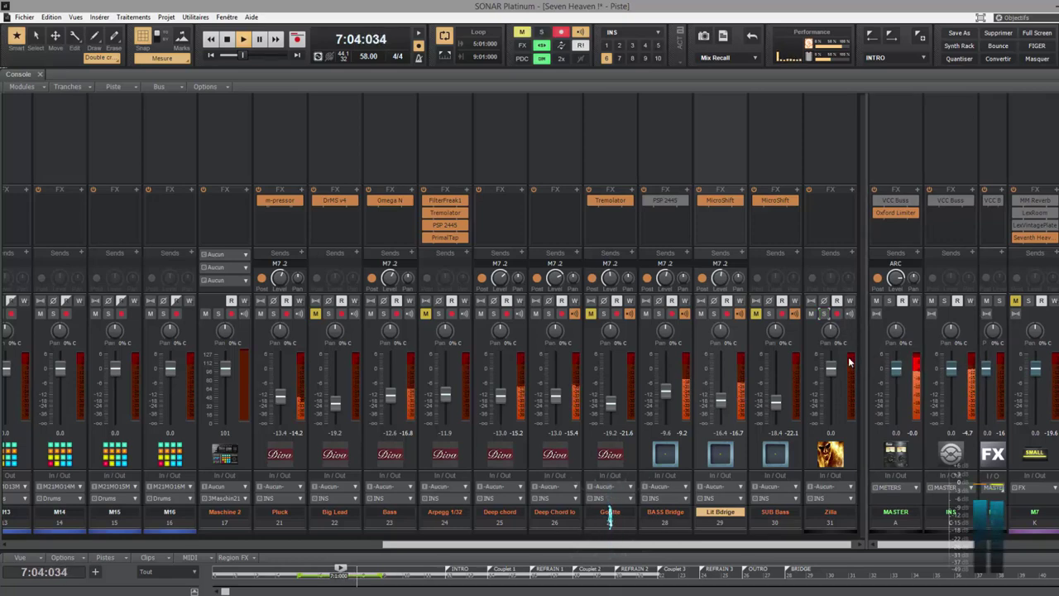
Expand the bus section to show all effect buses, unmute the M7 and M7 .2 buses and stop playback.
drag(864, 358, 569, 354)
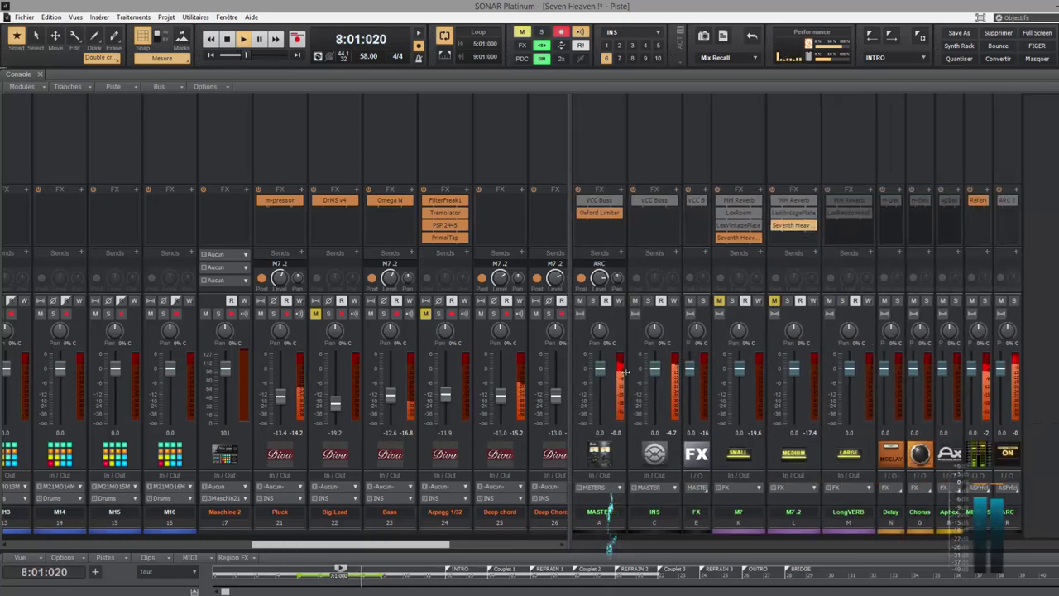
click(716, 300)
click(773, 301)
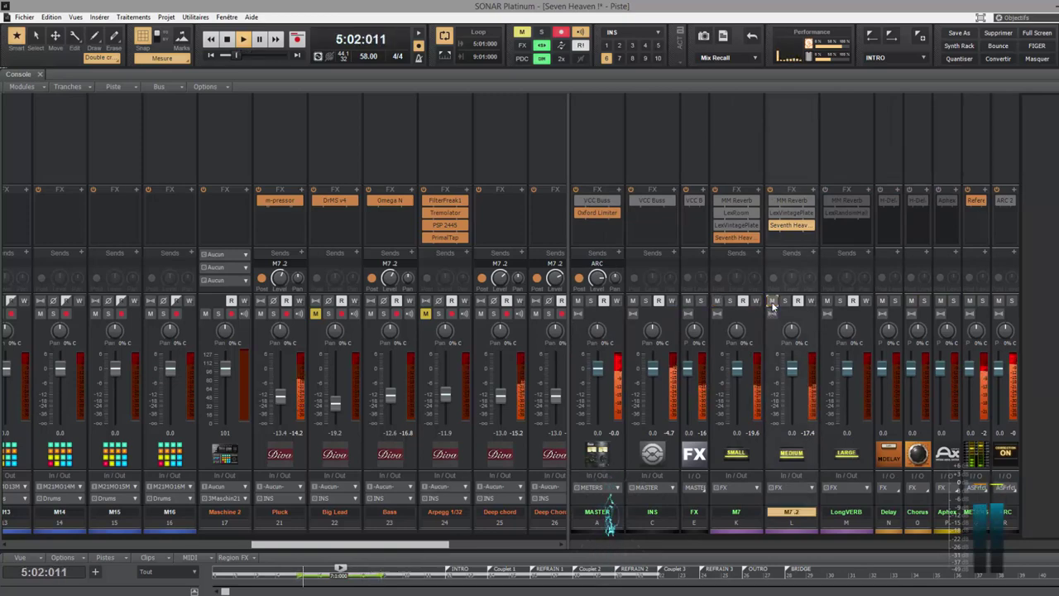
key(space)
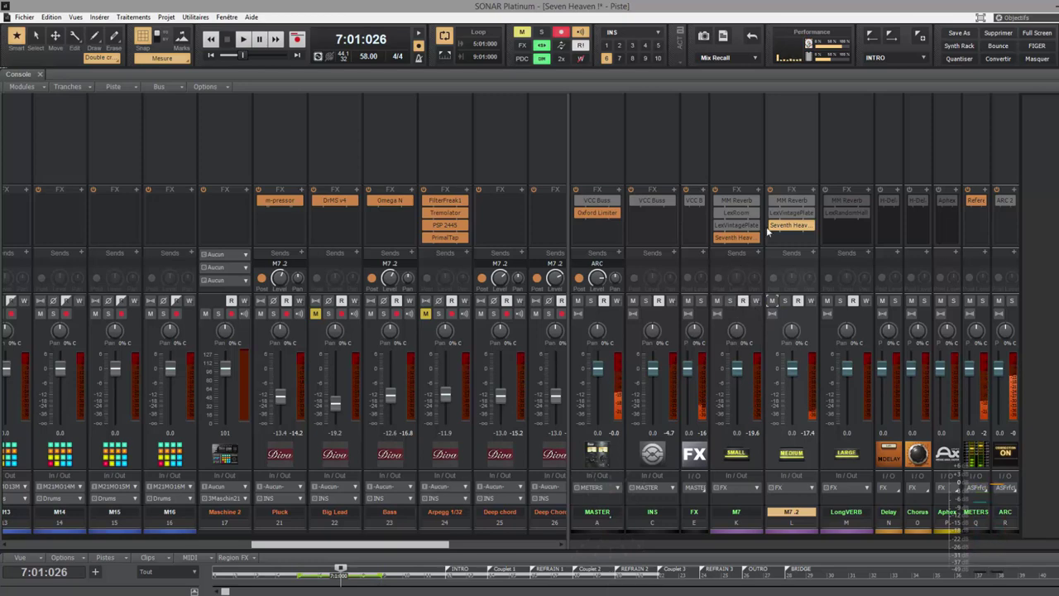
Bypass Seventh Heaven Professional on the M7 bus, recall the BUS screenset and move the enabled Seventh Heaven from Drums to M7.
click(717, 237)
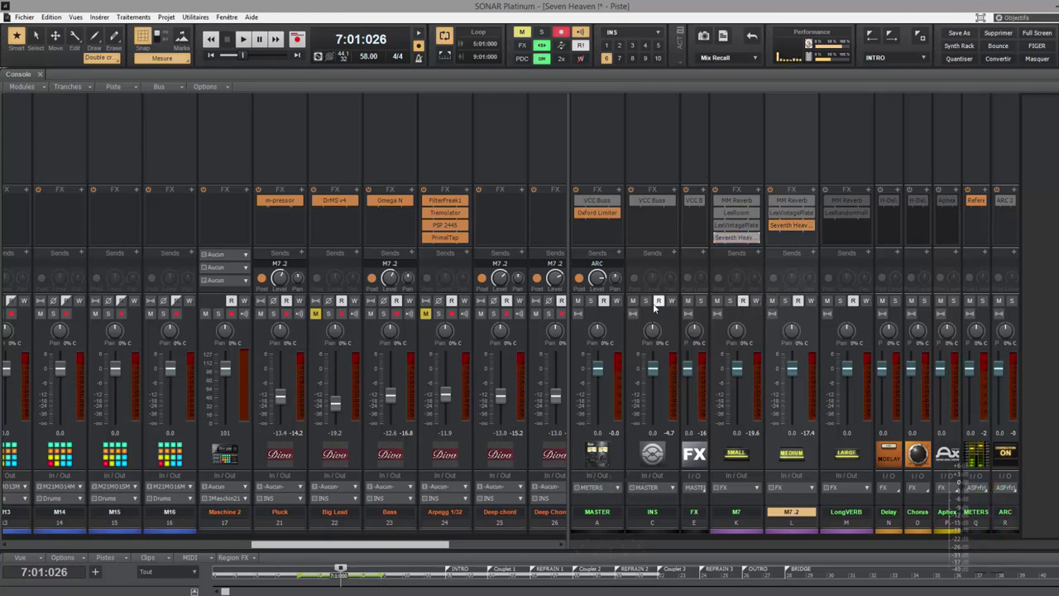
key(8)
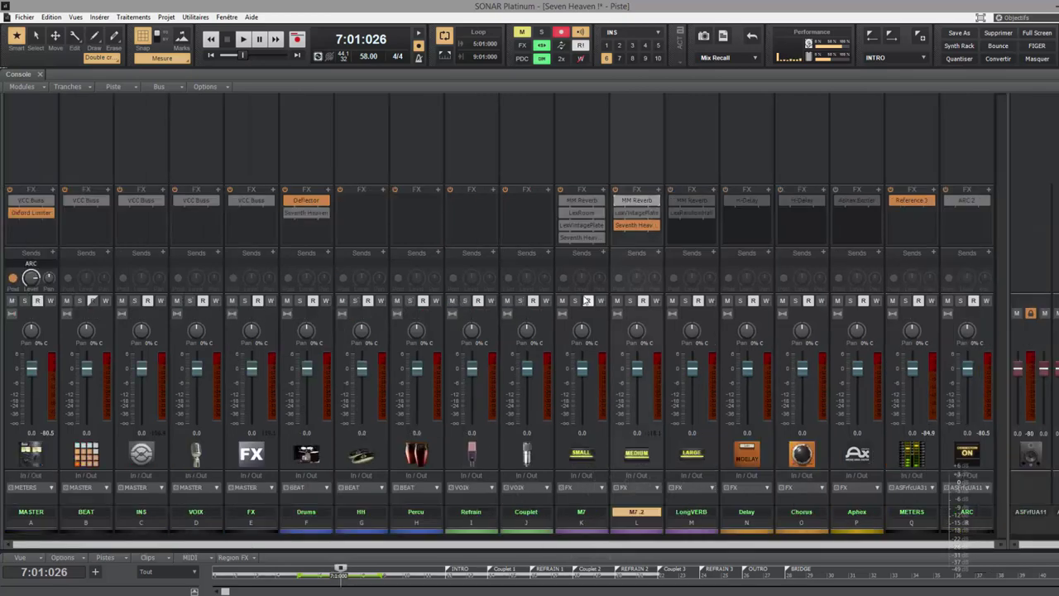
key(9)
click(286, 212)
drag(324, 217, 592, 253)
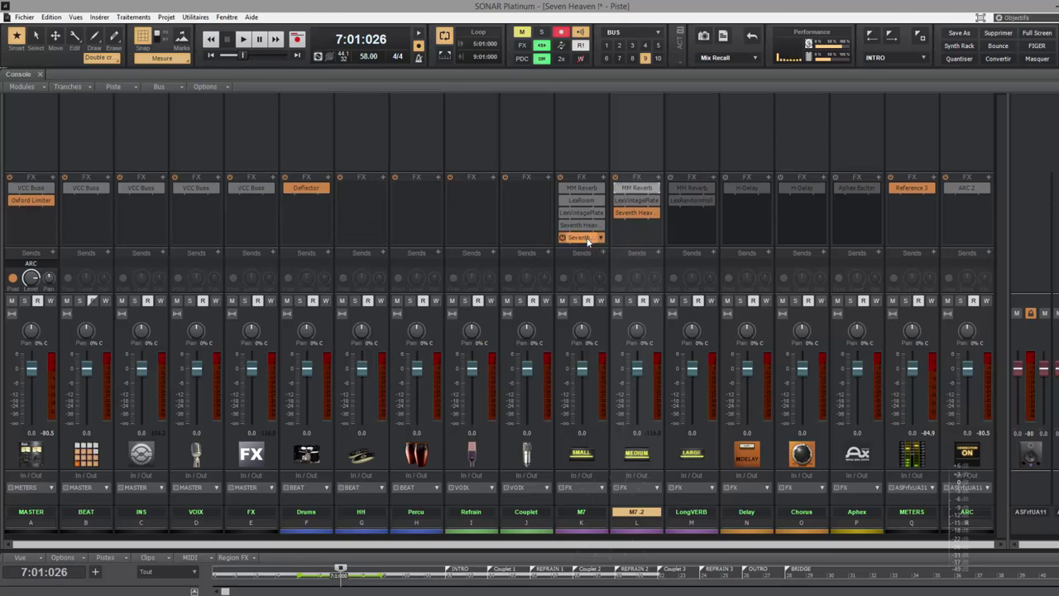
Open Seventh Heaven and Seventh Heaven Professional from the M7 bus side by side, keeping the Professional window pinned.
double_click(582, 239)
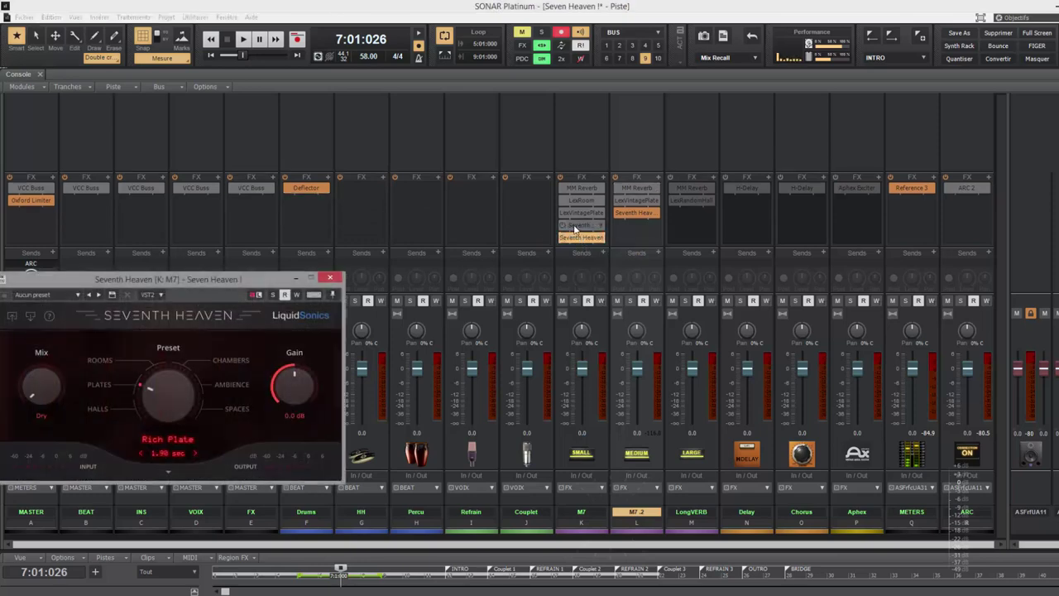
double_click(577, 226)
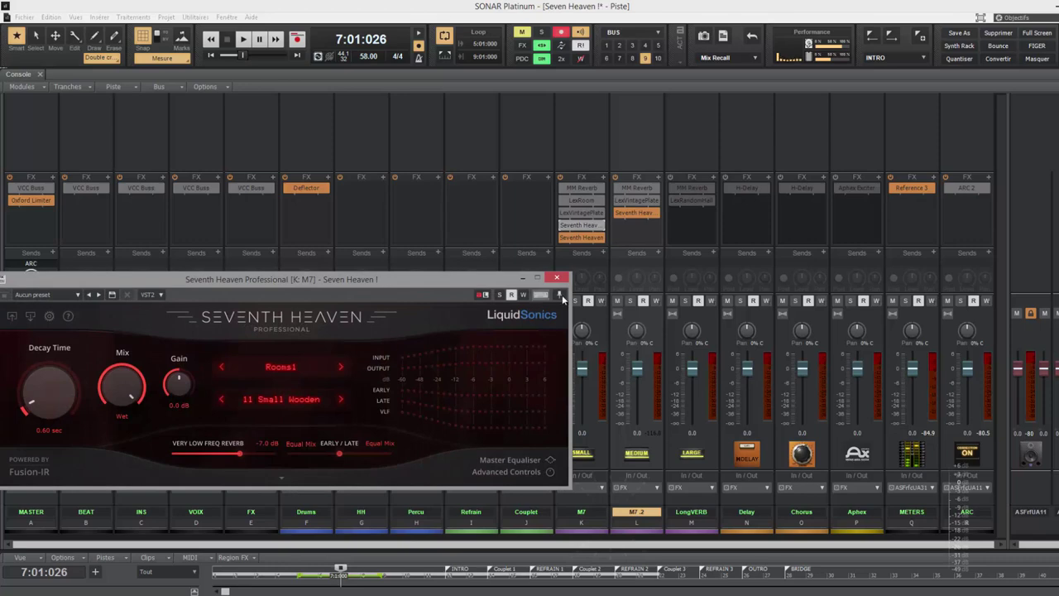
double_click(582, 238)
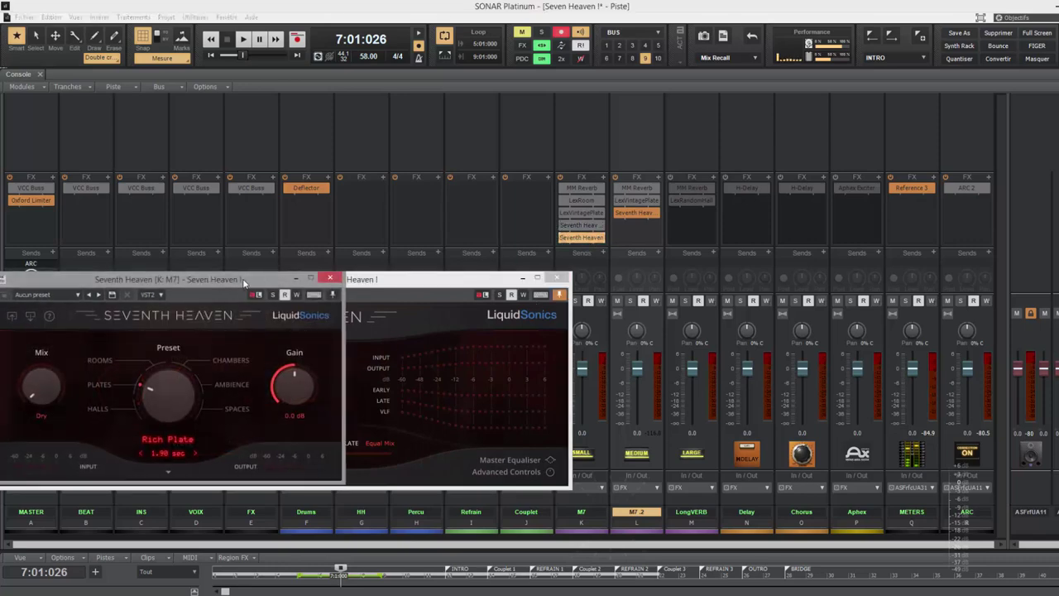
drag(244, 283, 839, 287)
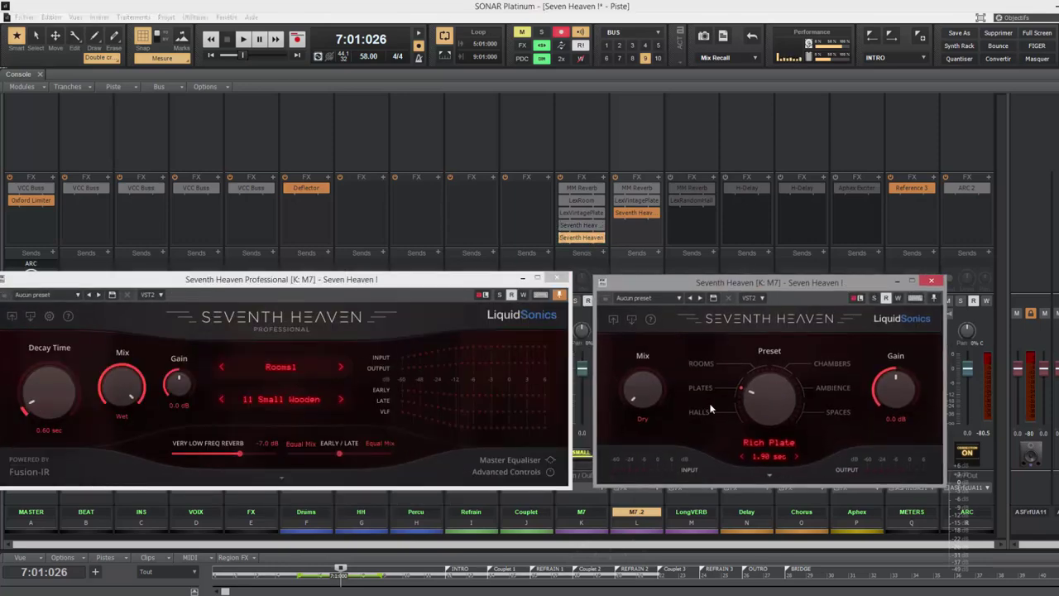
Select the Studio B Far preset in Seventh Heaven, view the full preset list and reveal the additional reverb controls.
scroll(764, 407, up, 5)
click(772, 443)
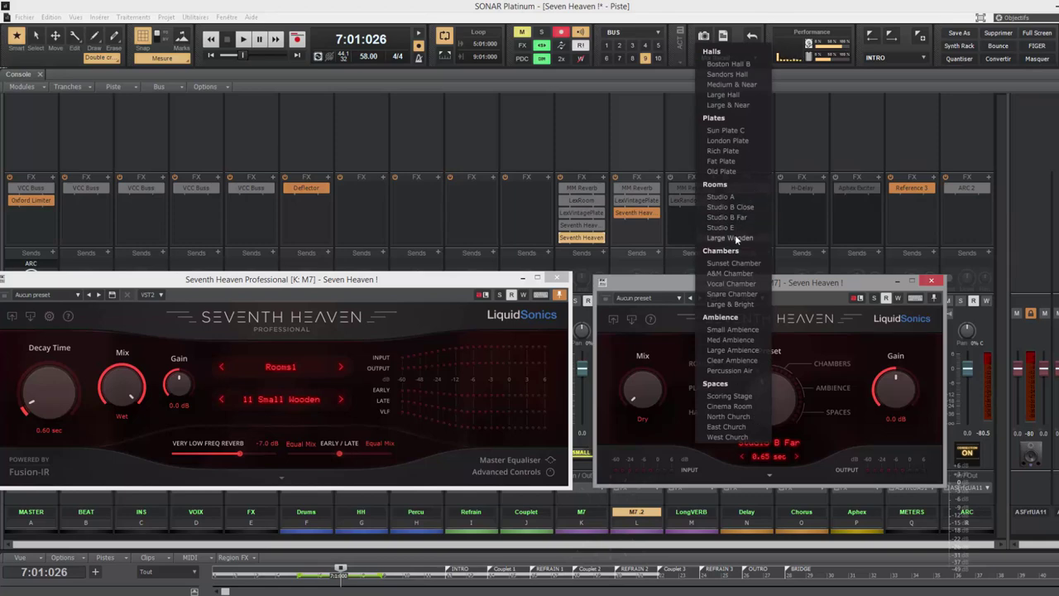
click(844, 301)
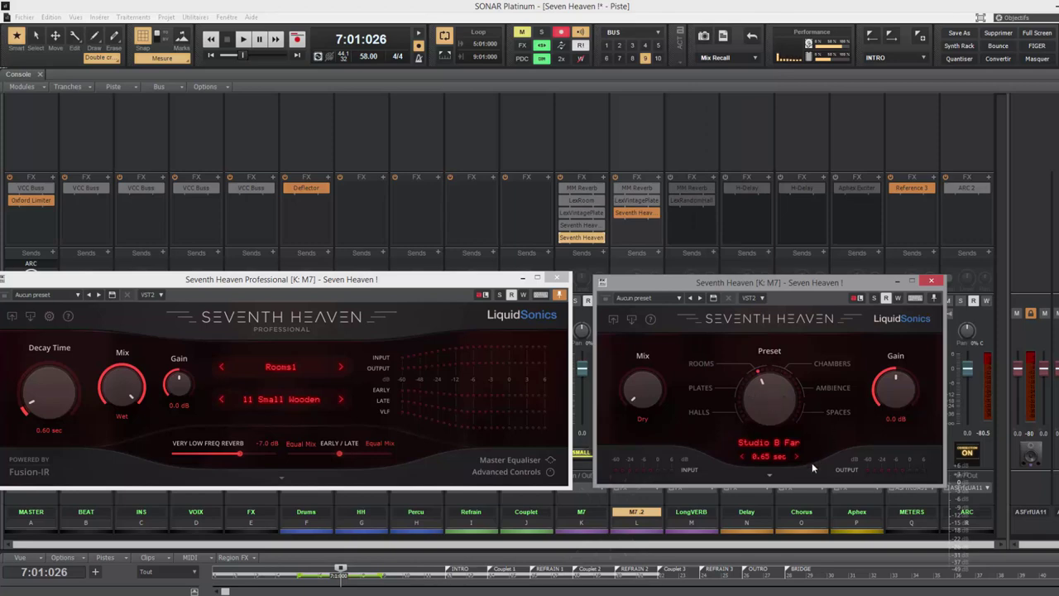
click(770, 478)
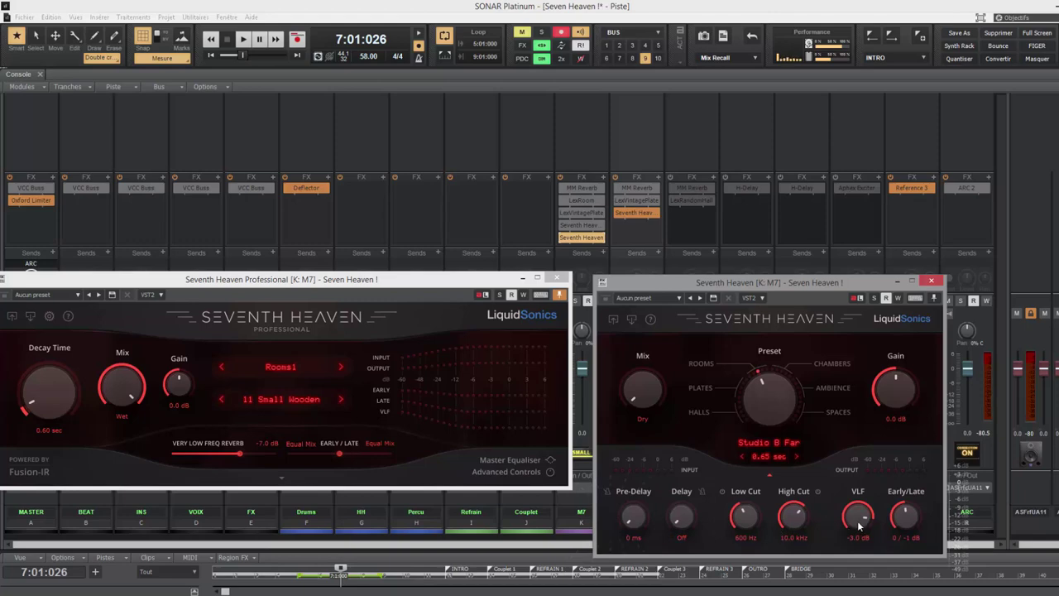
Start playback, solo the M7 bus and set the Seventh Heaven mix to fully wet.
key(space)
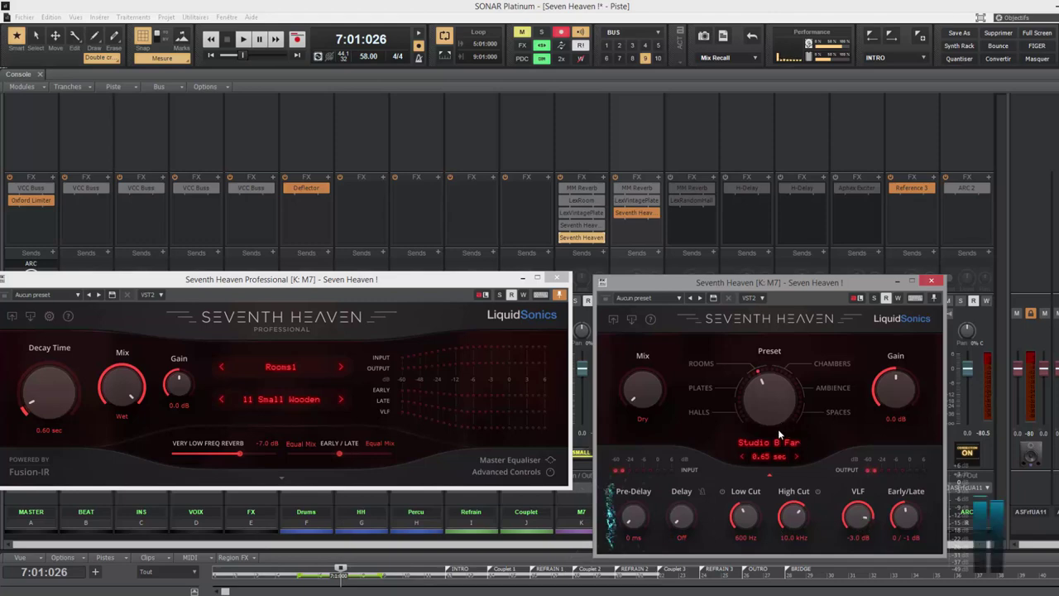
click(875, 299)
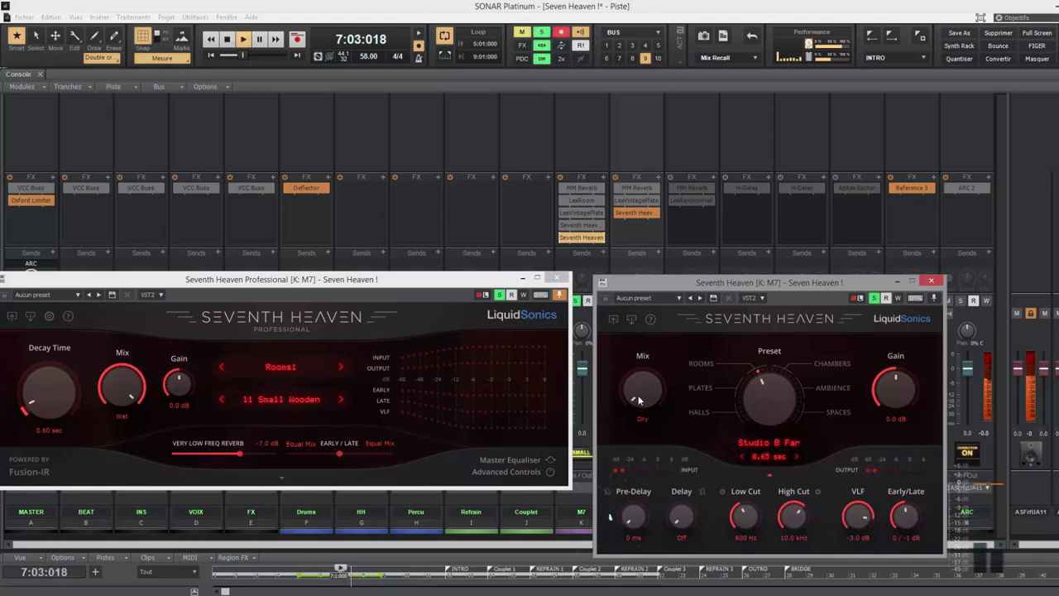
drag(638, 394, 645, 383)
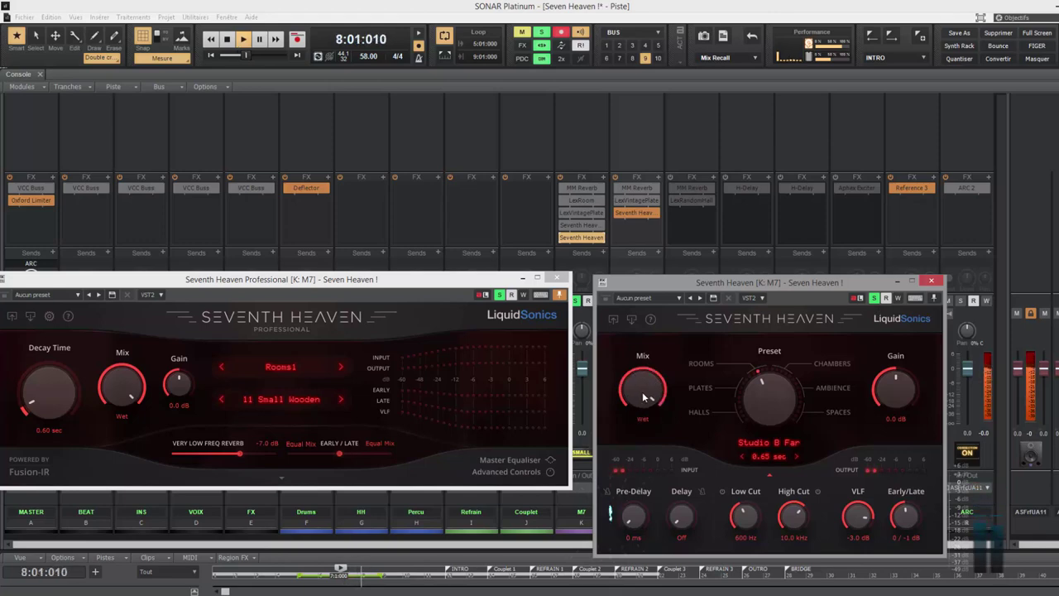
Rearrange the two reverb windows and sync the Seventh Heaven pre-delay to the tempo at 1/32.
drag(507, 285, 418, 305)
click(544, 58)
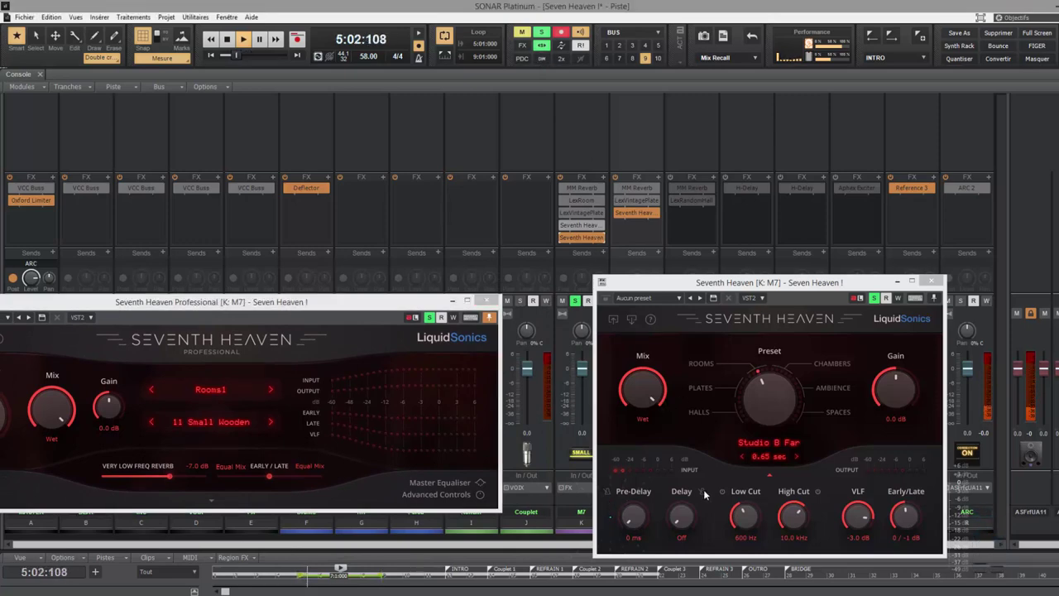
drag(805, 282, 774, 235)
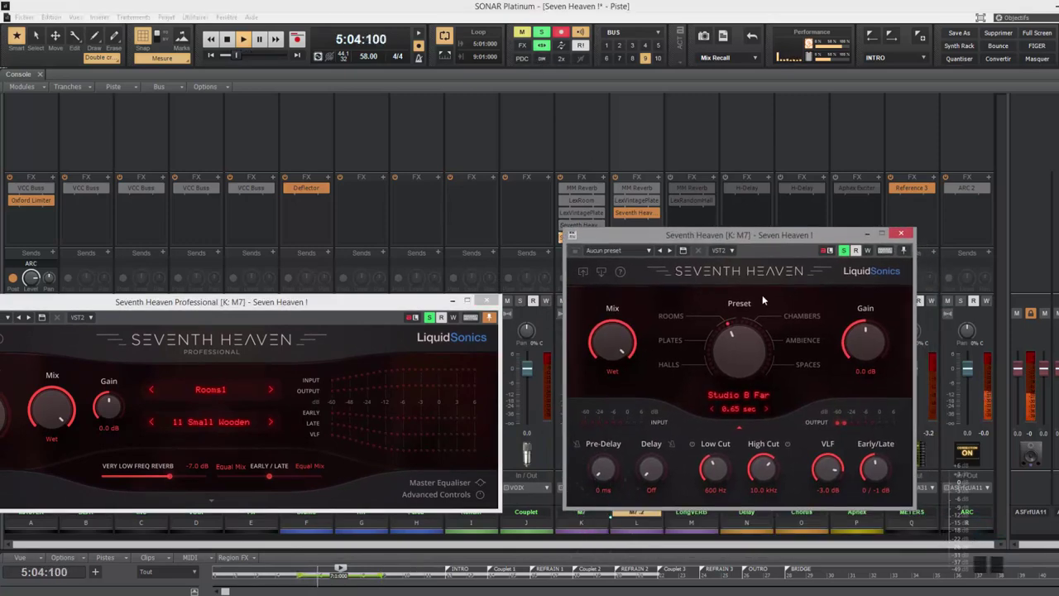
click(576, 442)
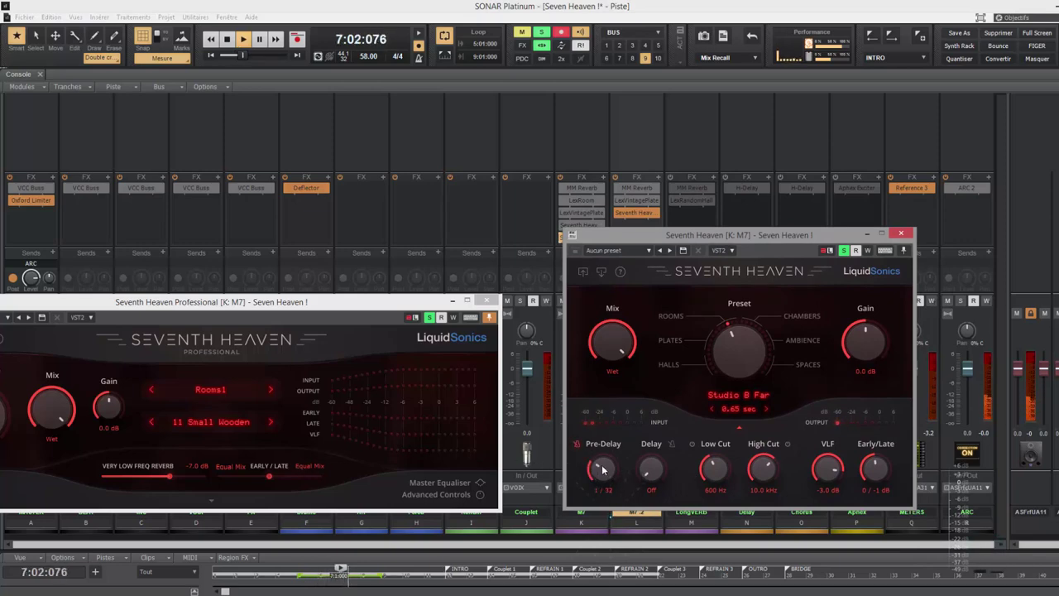
Check the advanced controls of Seventh Heaven Professional, minimize it and set the unsynced Seventh Heaven pre-delay to 88 ms.
drag(357, 297, 477, 288)
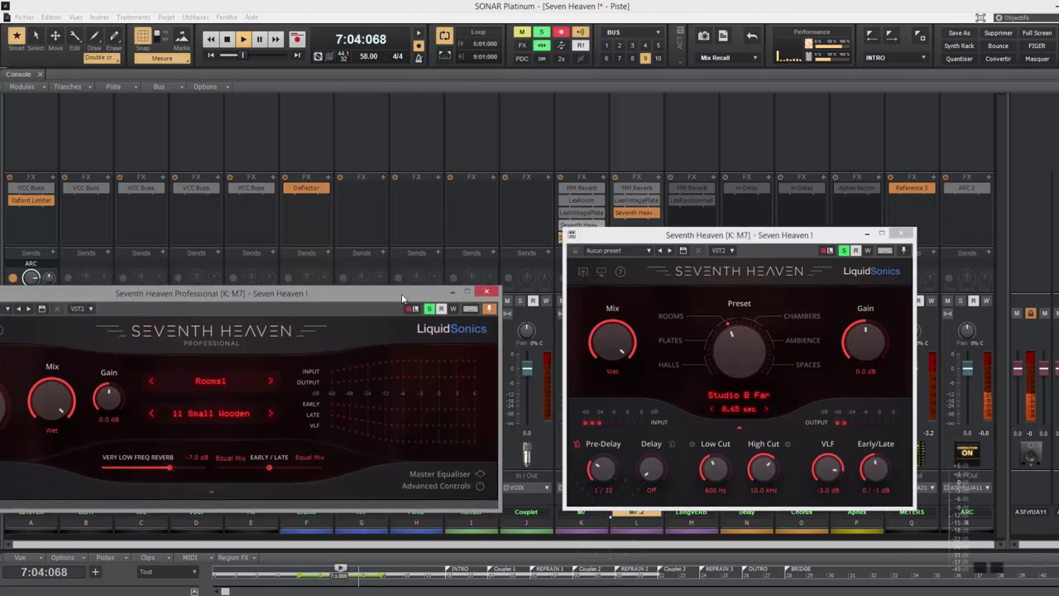
drag(403, 298, 543, 221)
click(359, 418)
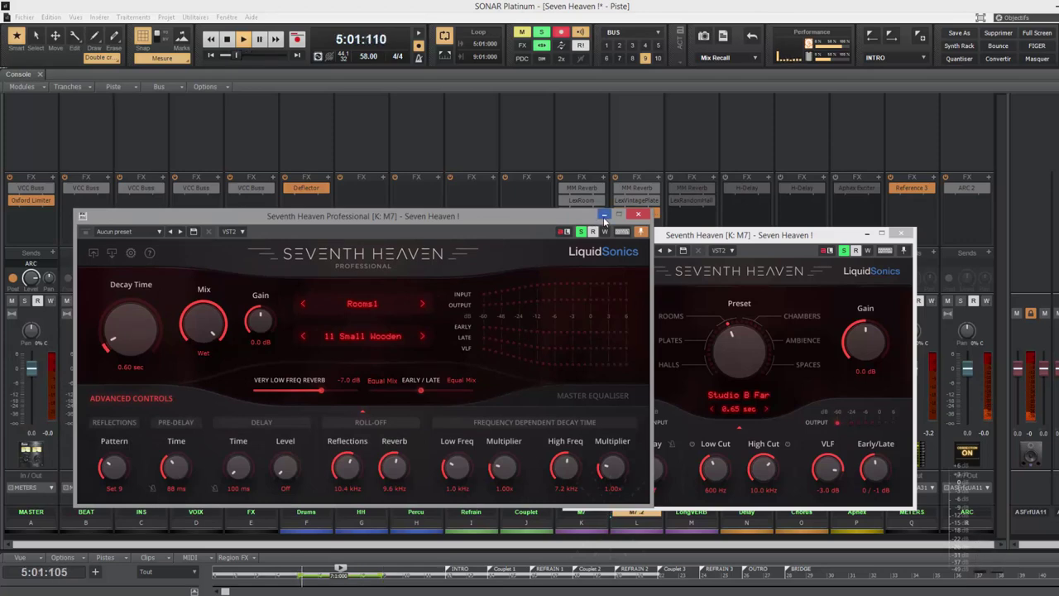
click(604, 216)
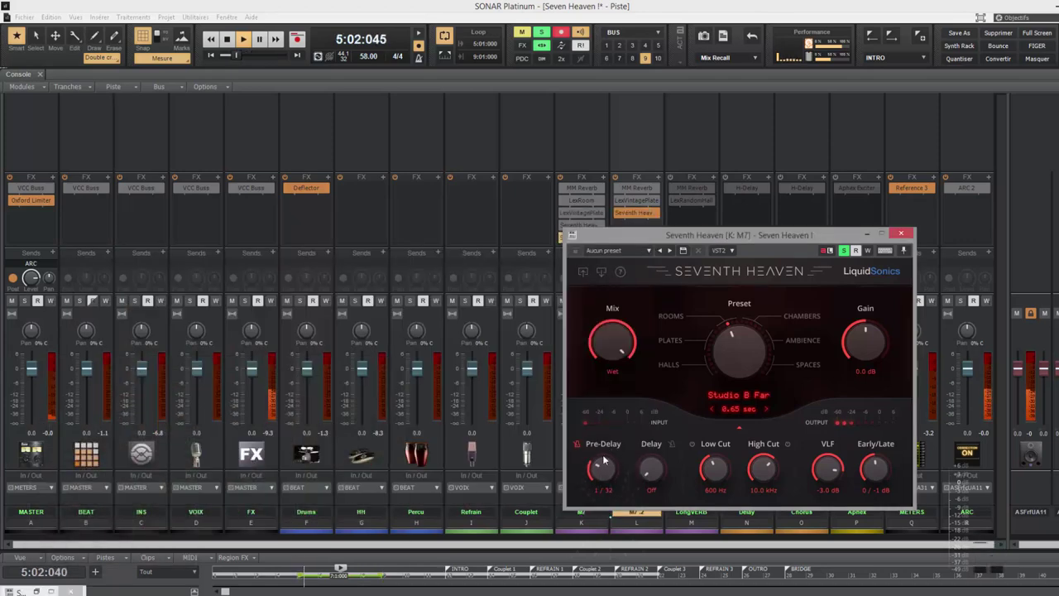
click(578, 446)
scroll(602, 472, up, 3)
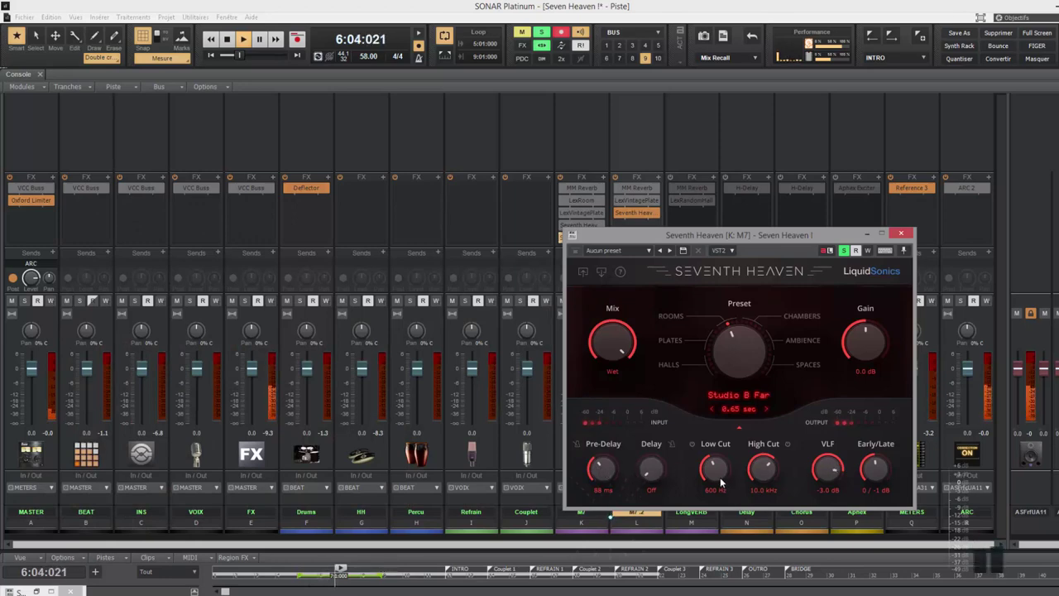
Enable the low cut at 31 Hz and high cut at 12.3 kHz, with VLF at -3.7 dB and Early/Late at 0/-5 dB.
click(693, 445)
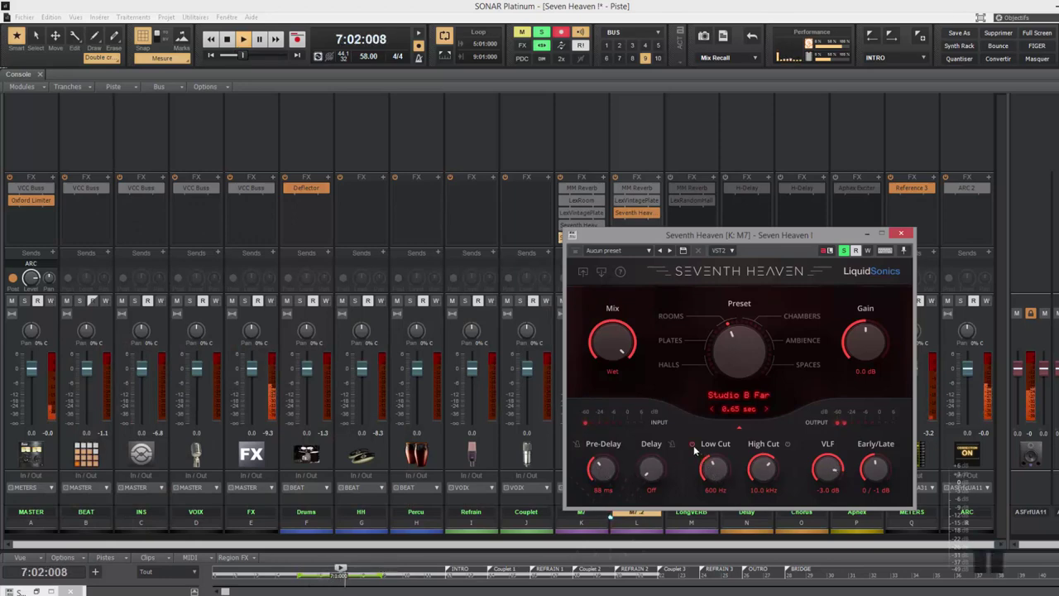
scroll(712, 474, up, 2)
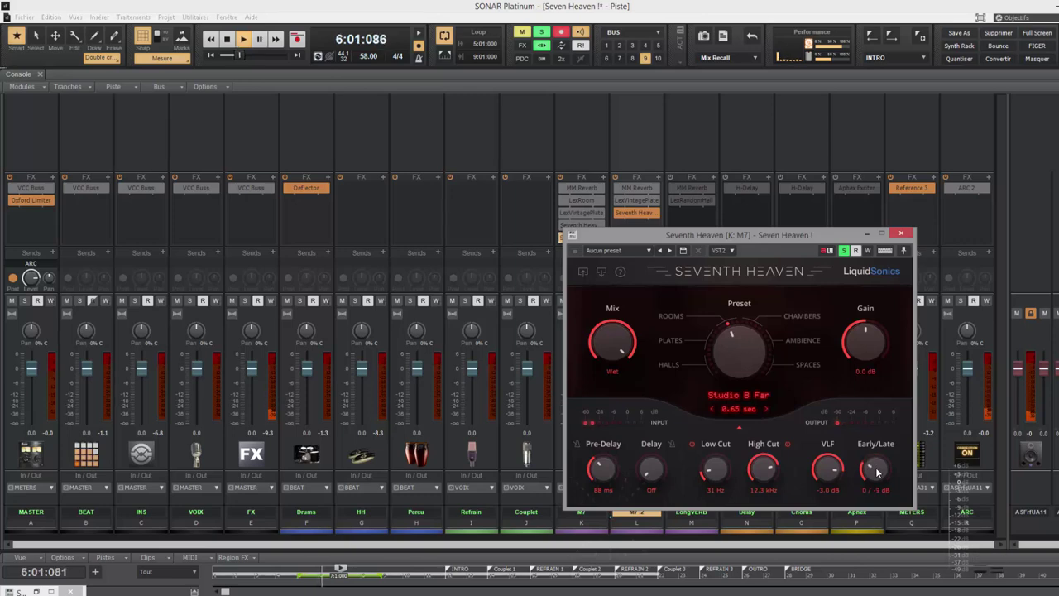
scroll(877, 472, up, 2)
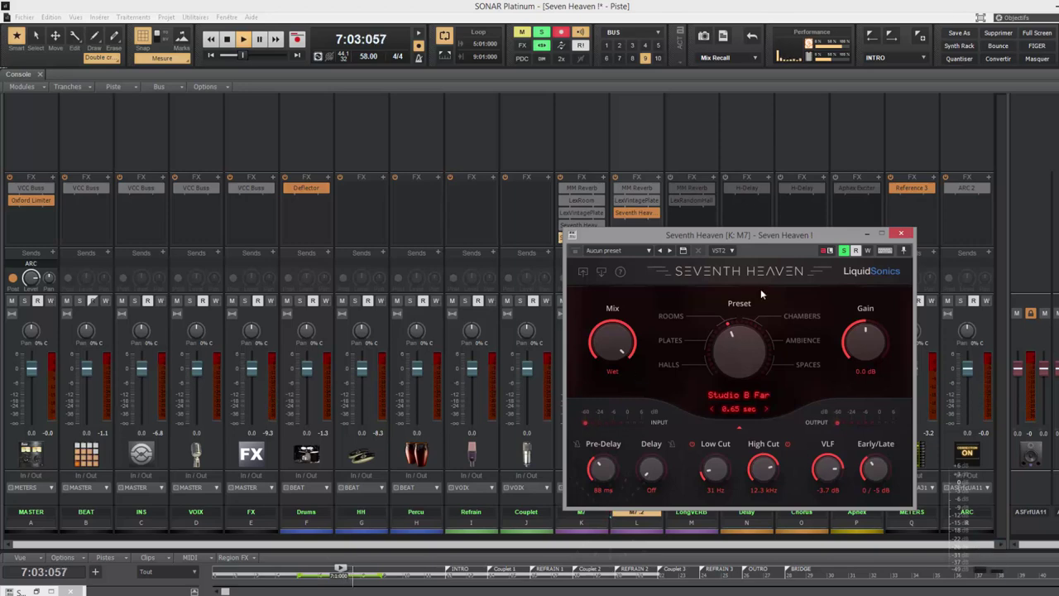
Unsolo the M7 bus, mute the INS and M7 .2 buses and move the Seventh Heaven window clear of the strips.
click(843, 250)
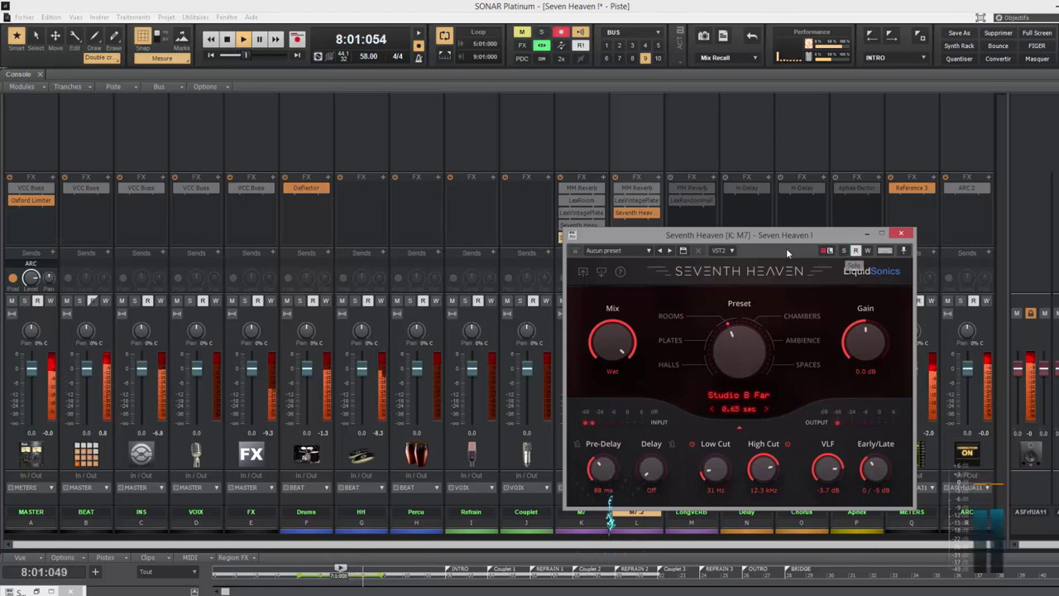
drag(788, 252, 410, 324)
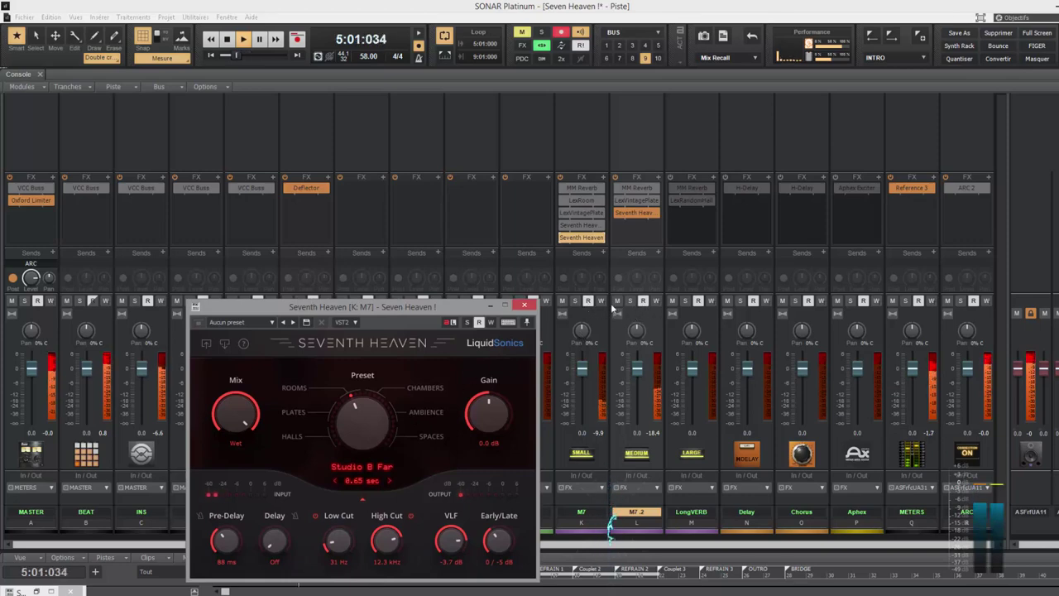
drag(376, 313, 304, 431)
click(122, 301)
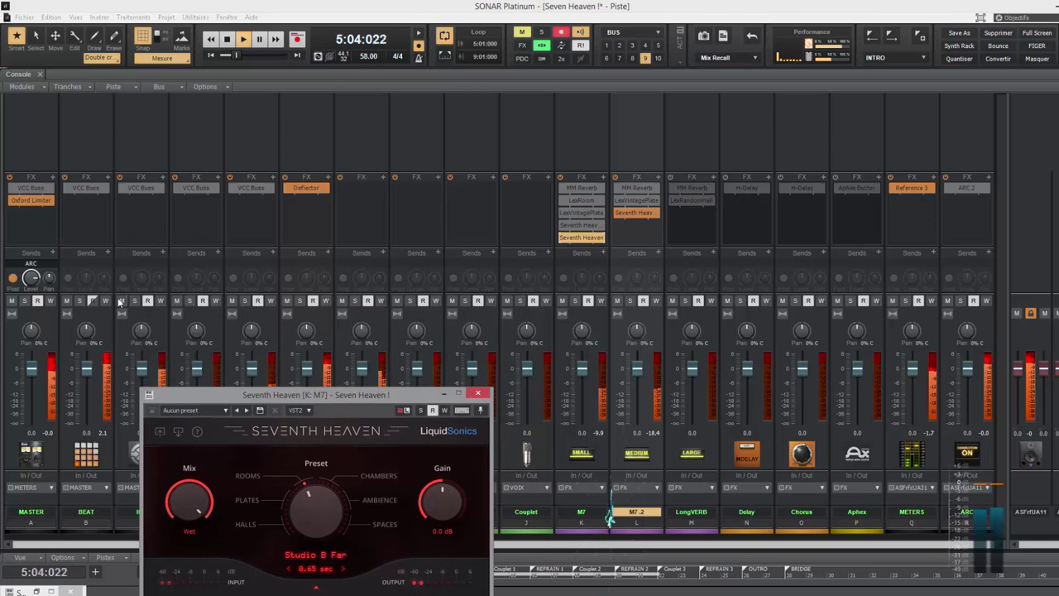
click(617, 300)
drag(404, 387, 963, 243)
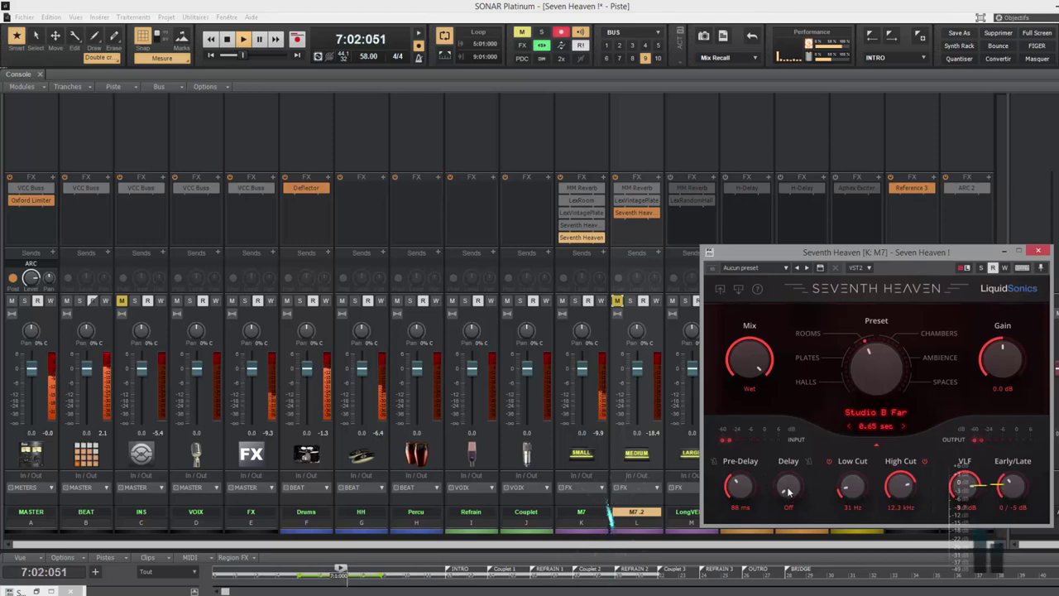
Reopen Seventh Heaven Professional on M7 for comparison, try Seventh Heaven decay times up to 1.15 sec and close the Professional window.
double_click(572, 226)
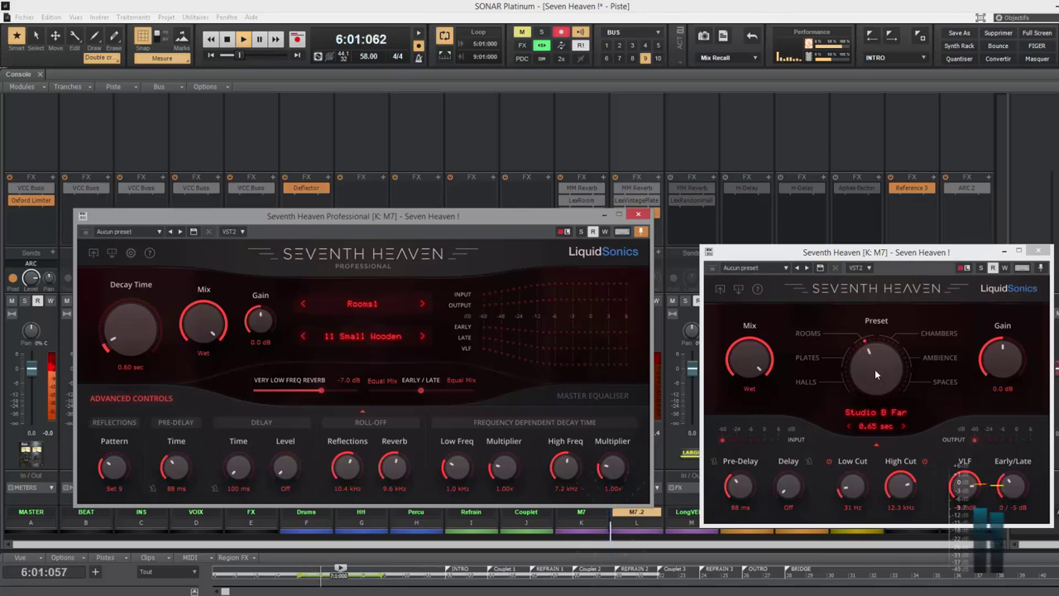
click(890, 430)
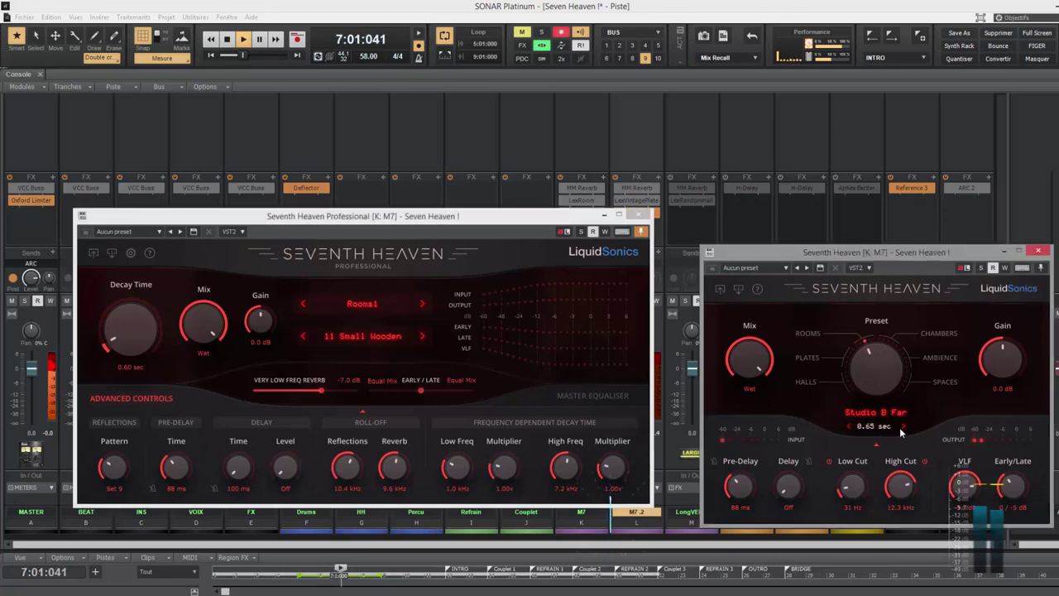
click(848, 428)
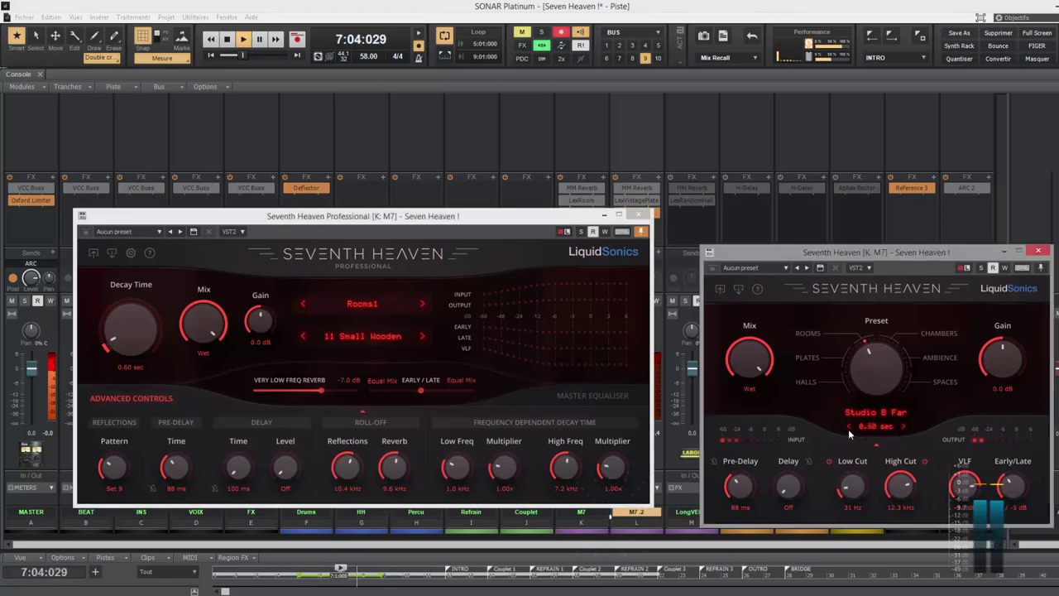
click(904, 427)
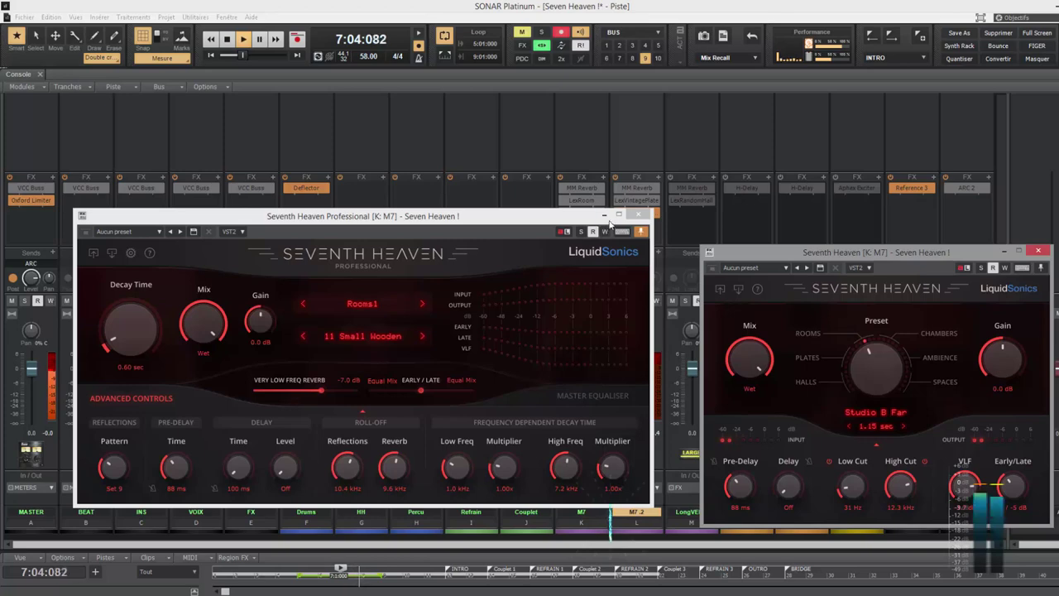
click(638, 215)
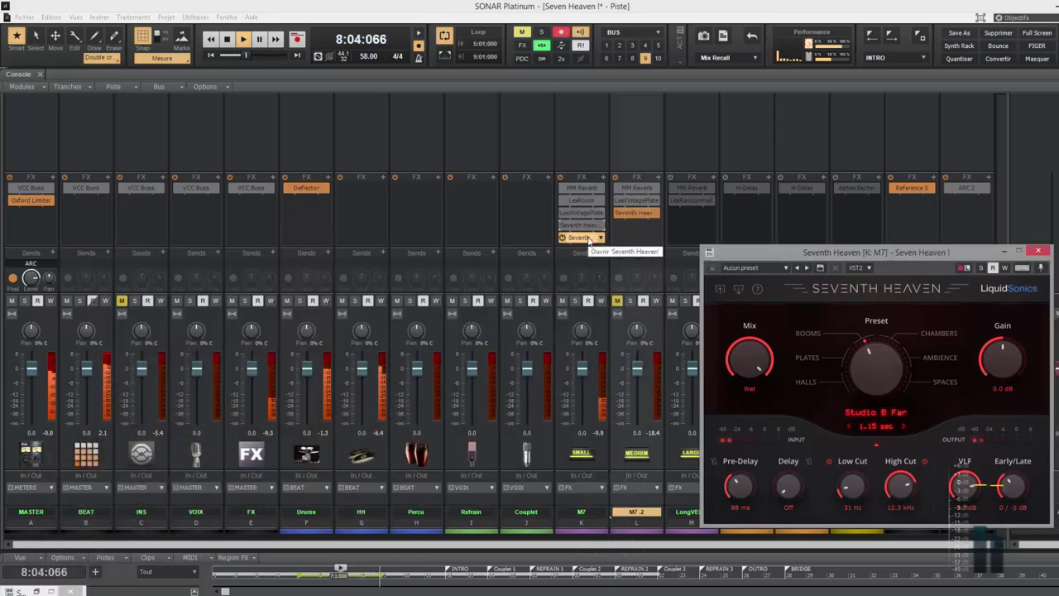
Copy Seventh Heaven from the M7 bus to M7 .2 and set the M7 instance's decay time to 0.65 sec.
drag(584, 240, 642, 238)
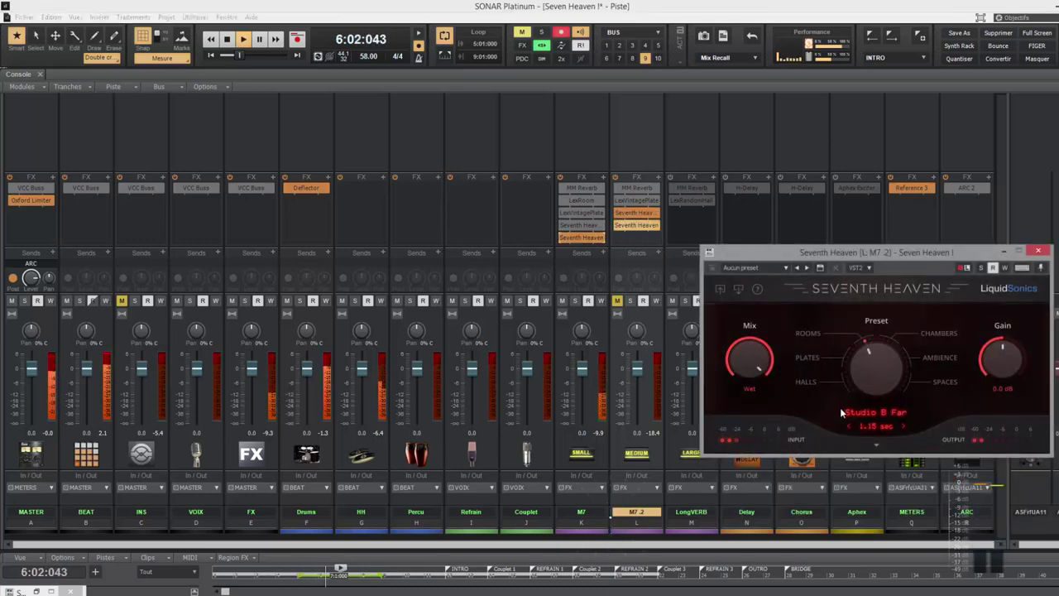
double_click(584, 240)
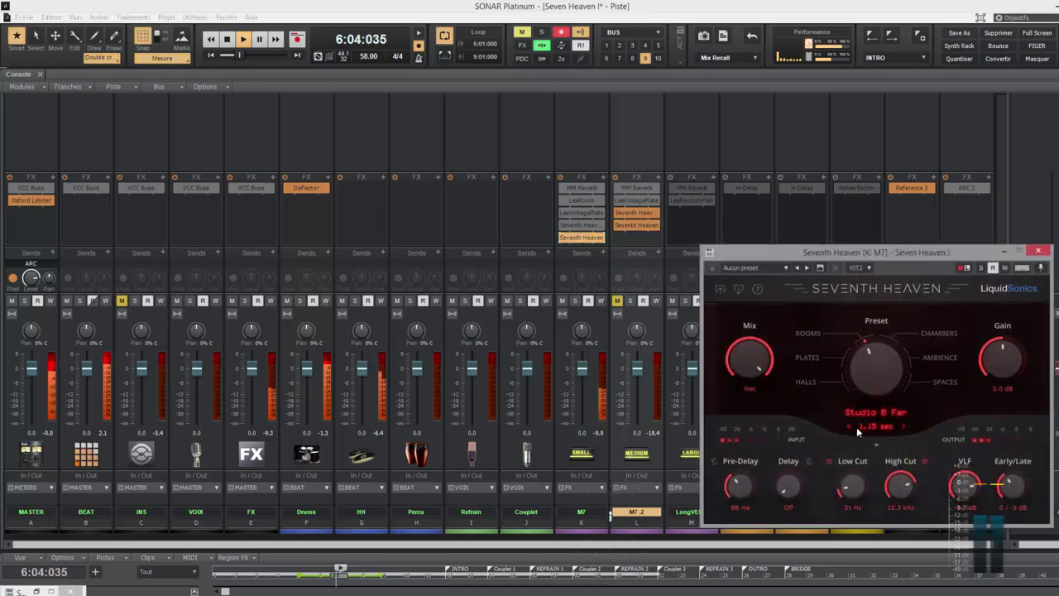
click(851, 427)
click(850, 427)
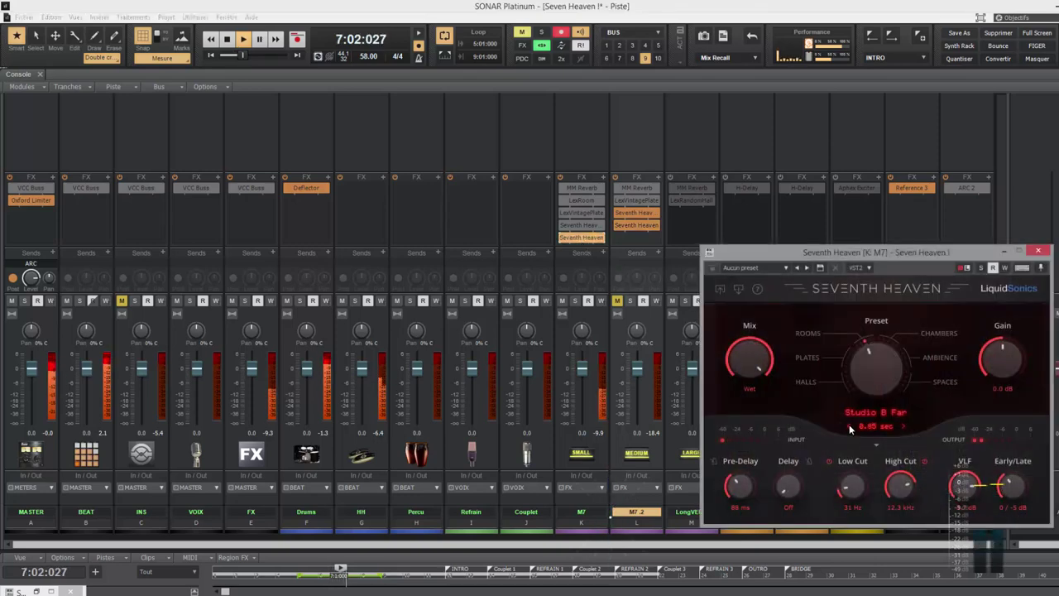
drag(885, 253, 352, 256)
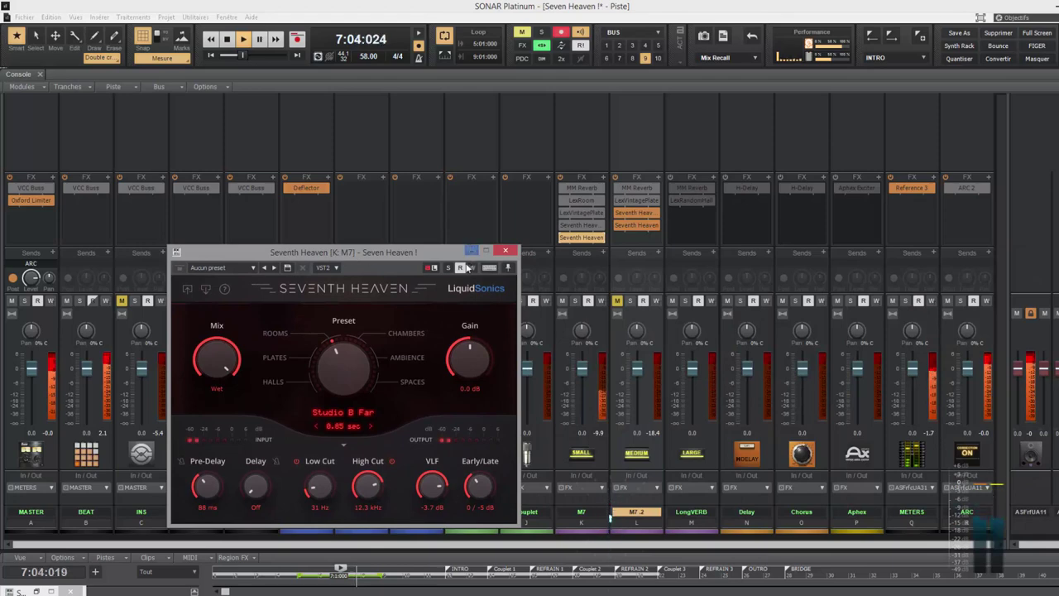
click(315, 427)
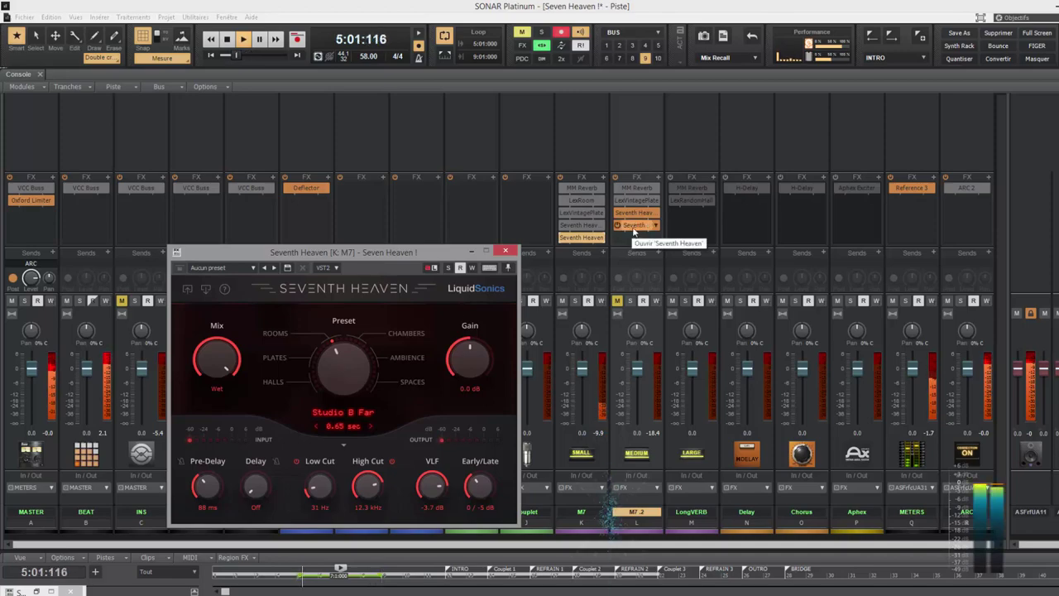
Check the Seventh Heaven Professional preset on M7 .2 and select the Clear Ambience preset in that bus's Seventh Heaven.
double_click(636, 214)
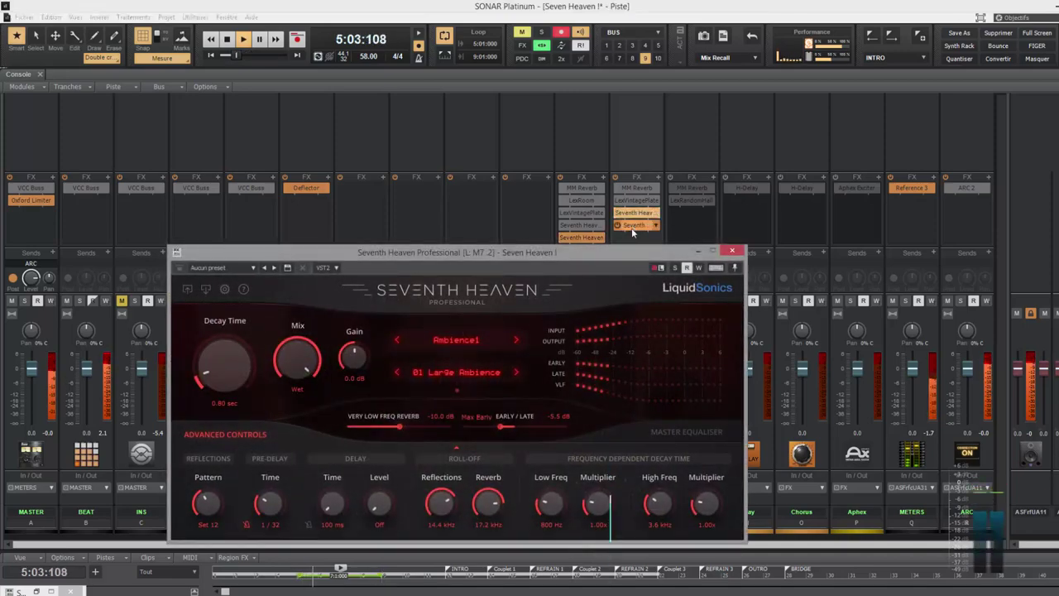
double_click(635, 227)
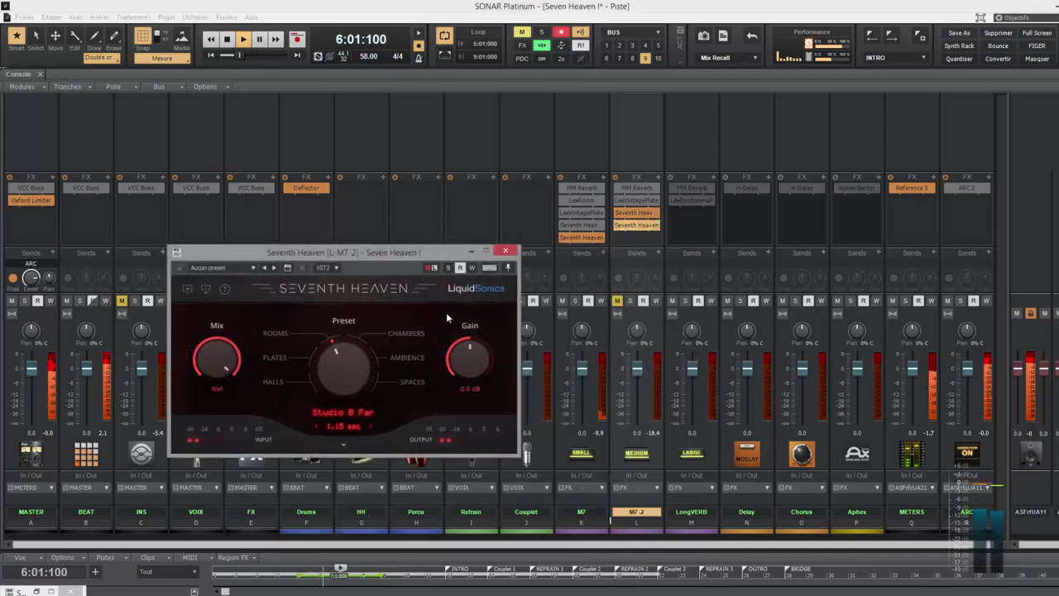
scroll(353, 365, up, 5)
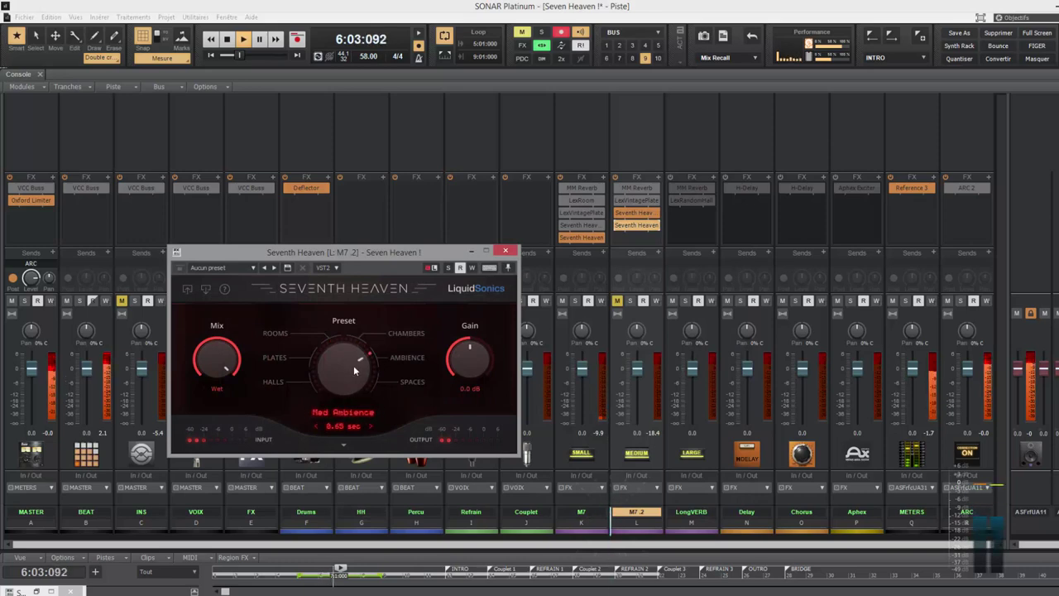
scroll(354, 365, up, 1)
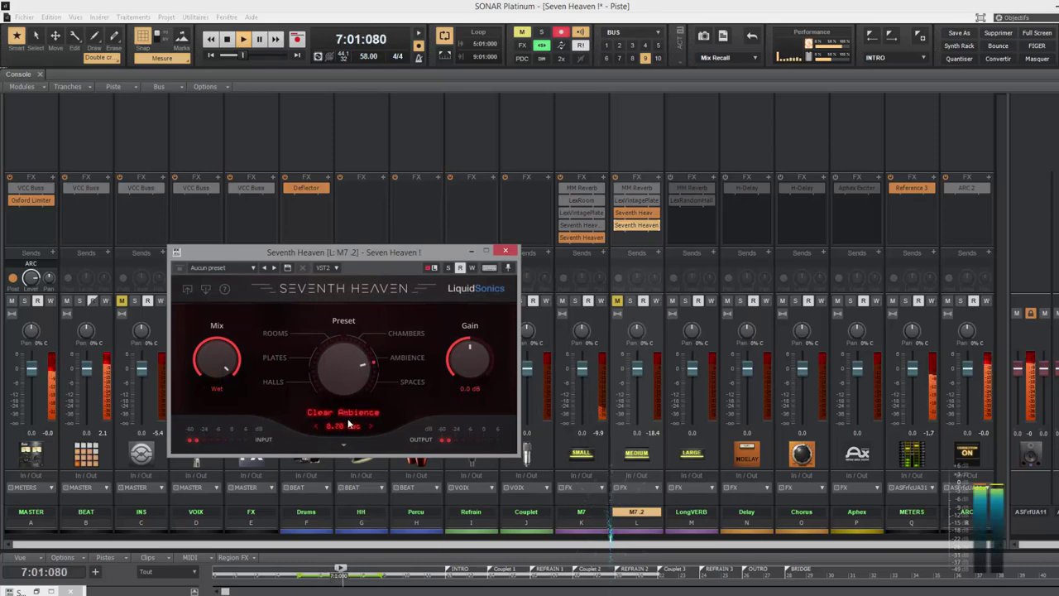
Check the Professional decay time on M7 .2, set the Clear Ambience decay to 0.80 sec and reveal the additional reverb controls.
double_click(634, 213)
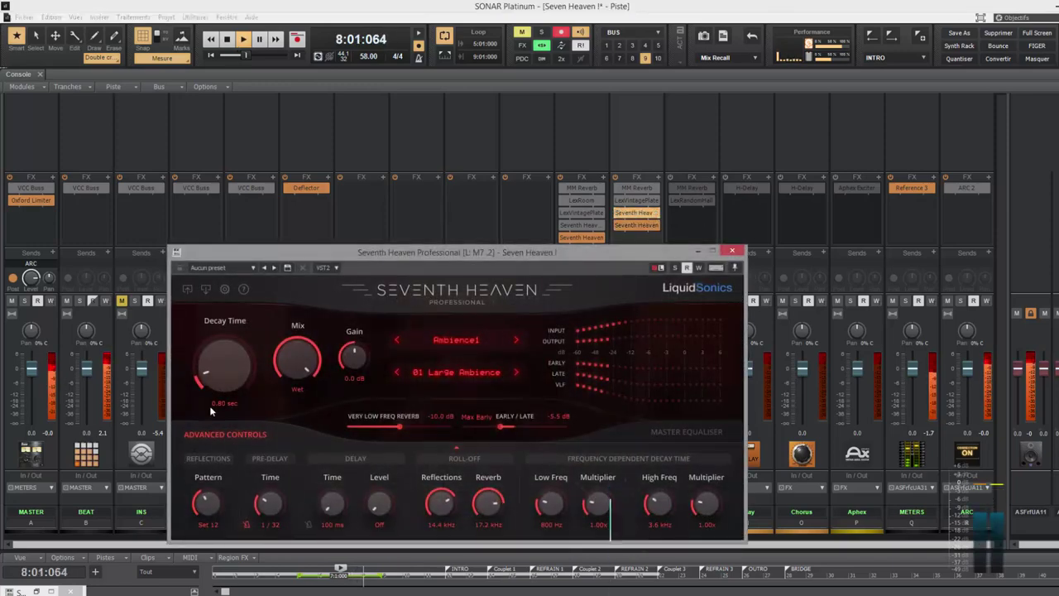
double_click(636, 224)
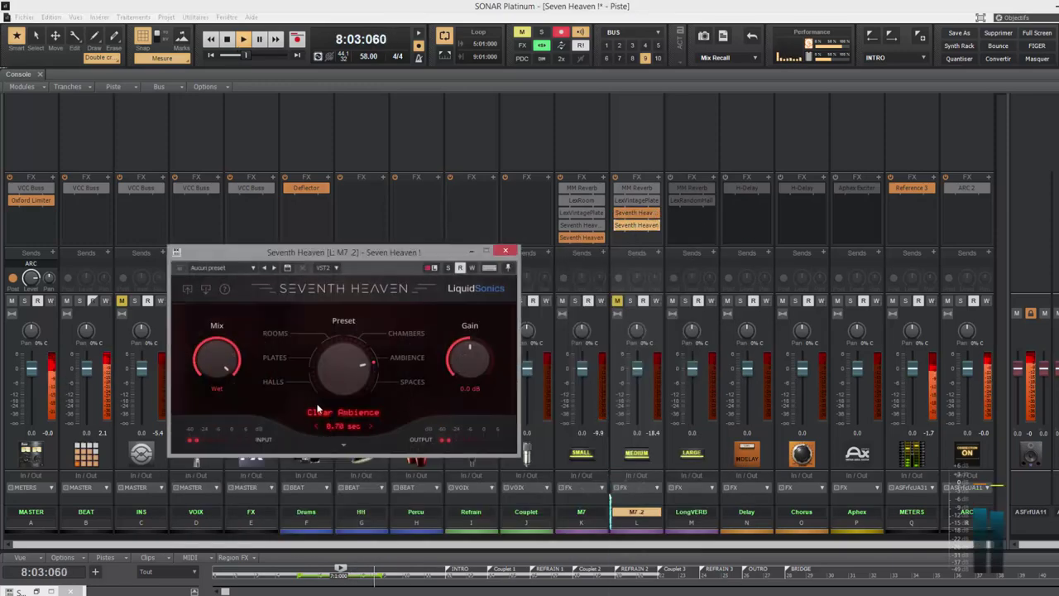
click(370, 426)
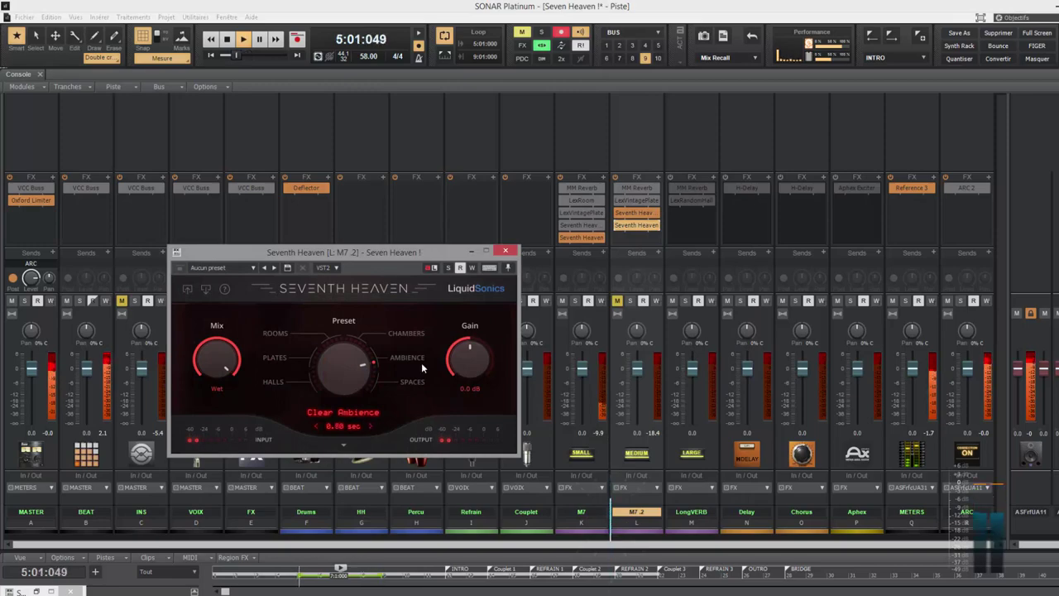
click(341, 445)
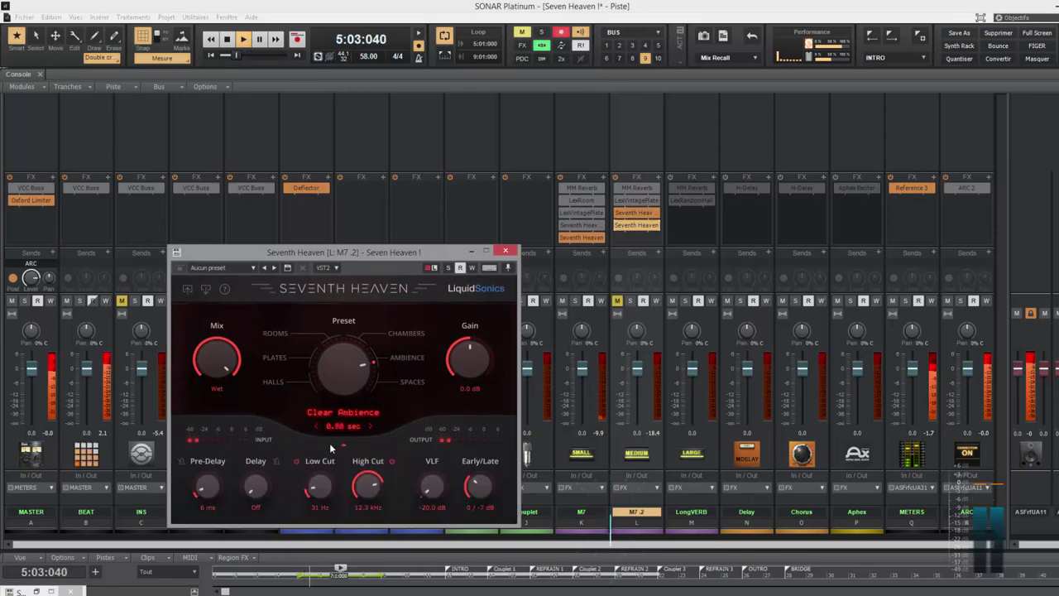
Check Seventh Heaven Professional on M7 .2, reopen standard Seventh Heaven on that bus and set its tempo-synced delay to 1/32.
double_click(649, 226)
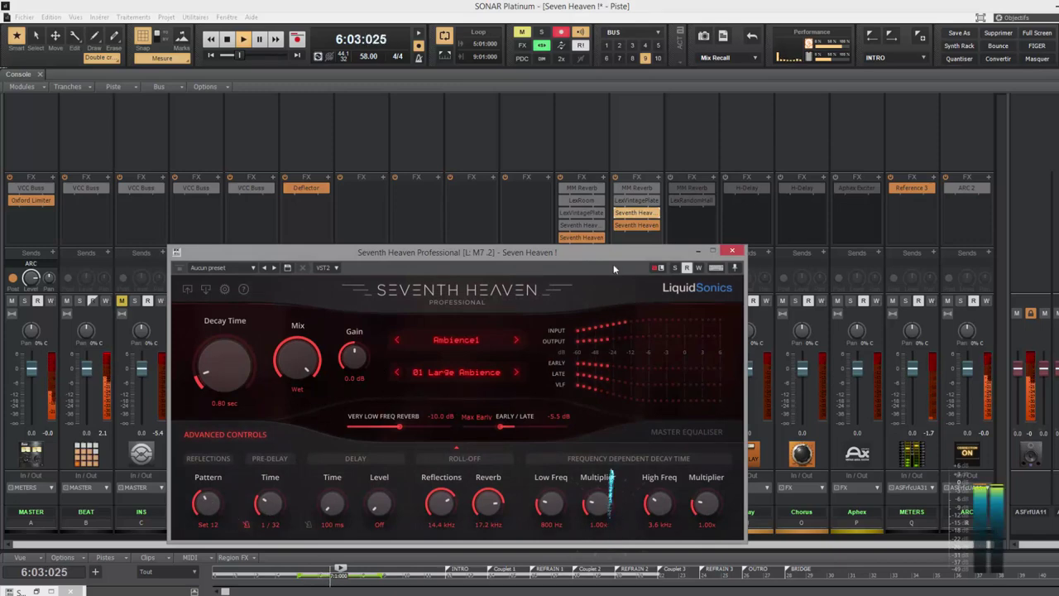
double_click(636, 214)
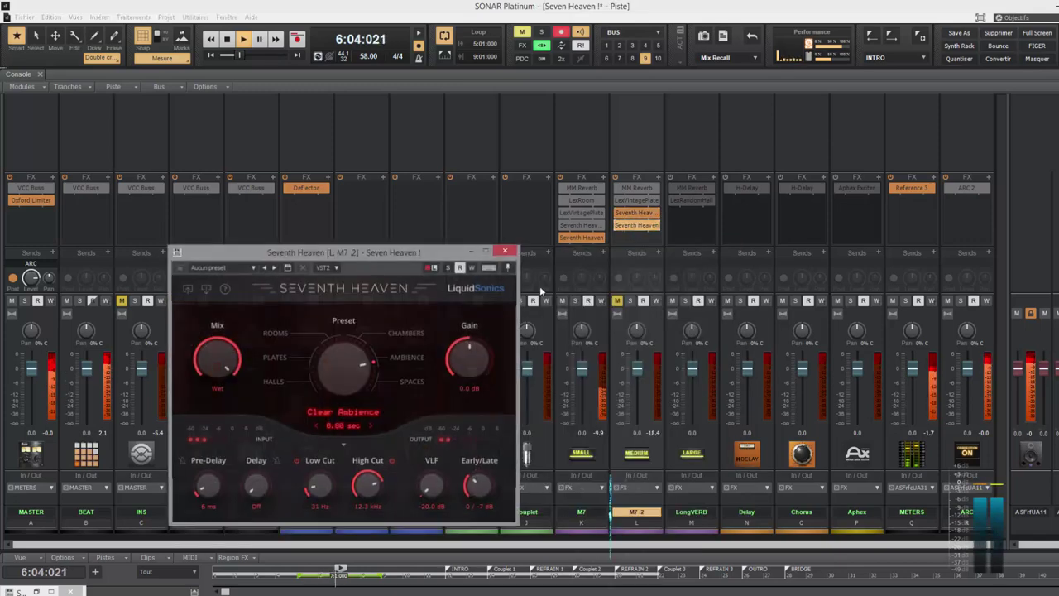
click(274, 461)
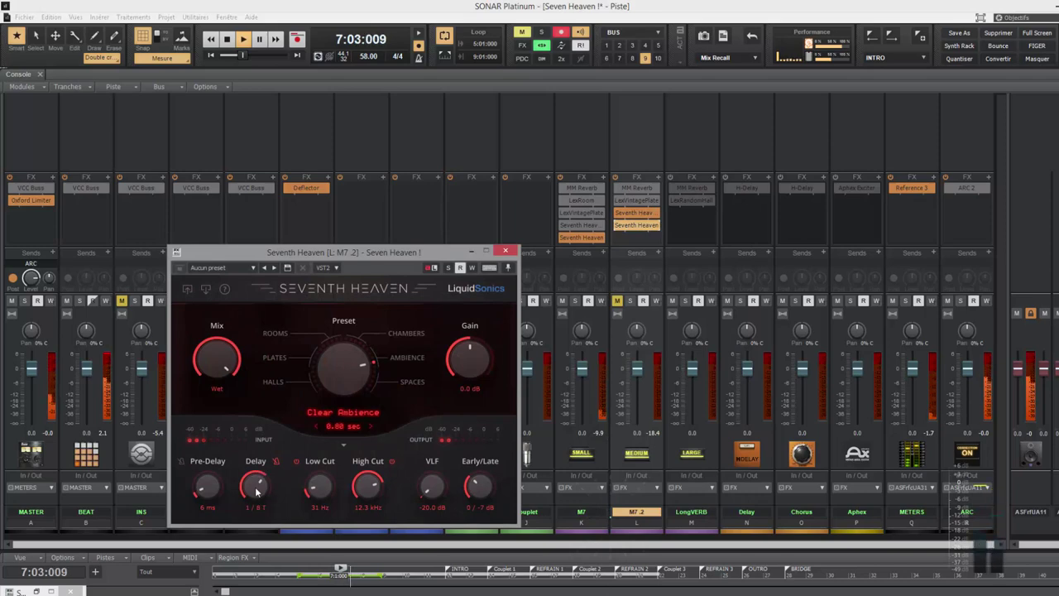
scroll(256, 491, up, 1)
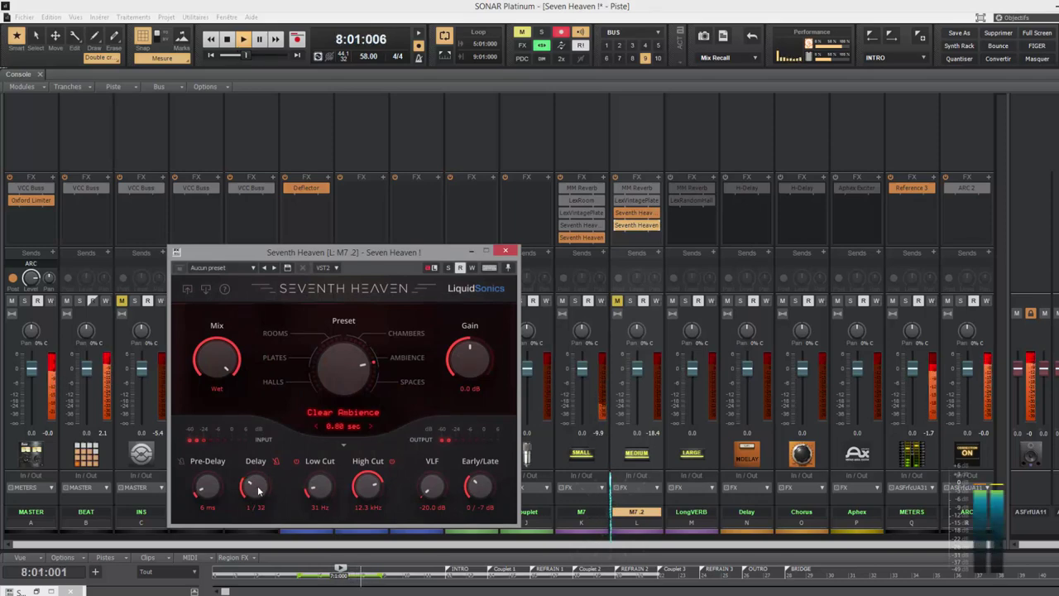
Unmute the INS bus, activate Seventh Heaven Professional instead of Seventh Heaven on M7 .2 and unmute both M7 reverb buses.
click(618, 213)
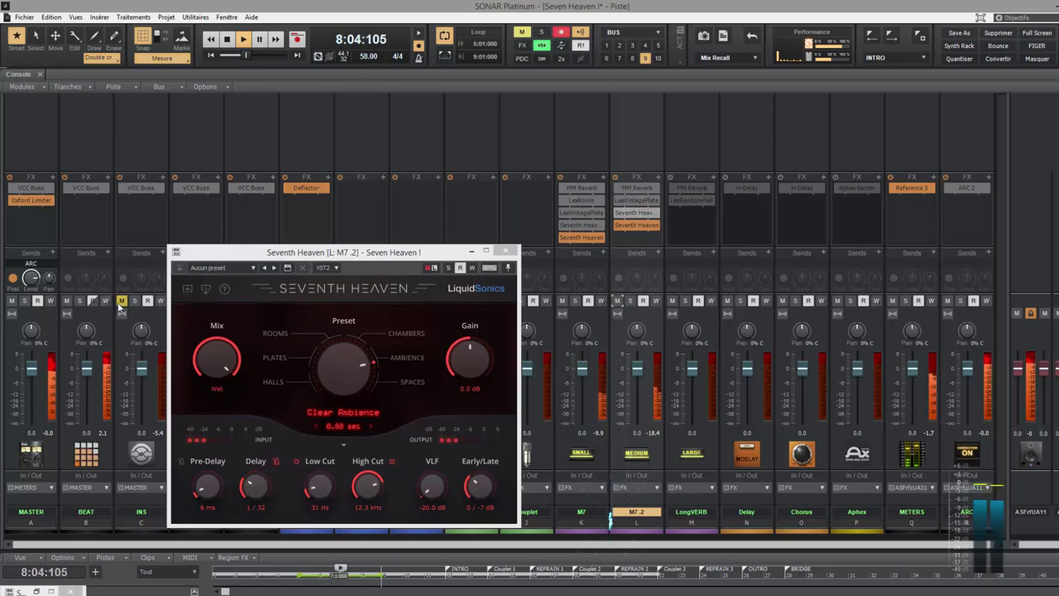
click(122, 300)
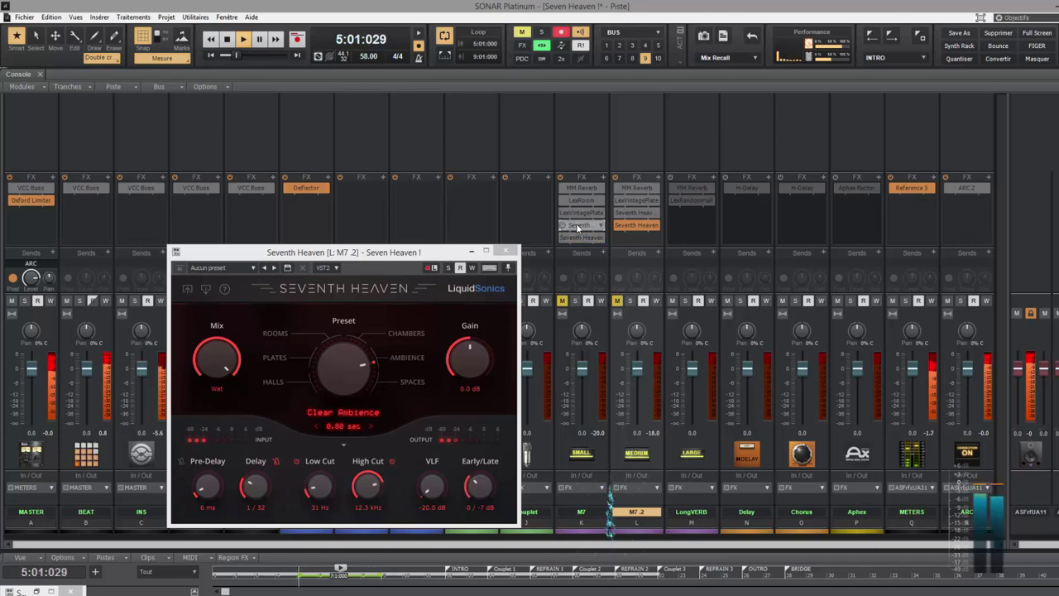
click(617, 213)
click(619, 226)
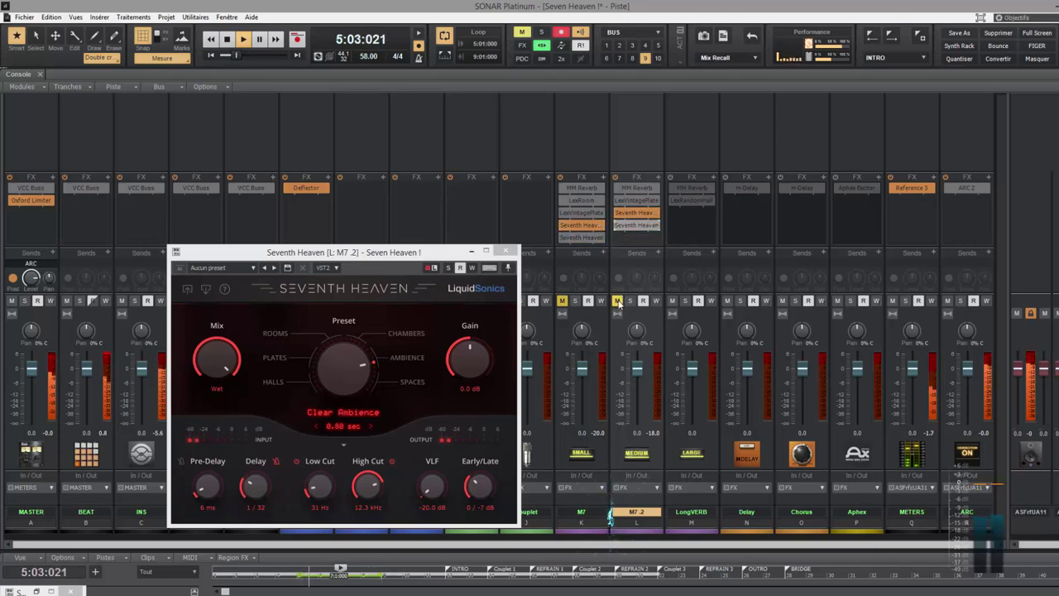
click(617, 301)
click(562, 302)
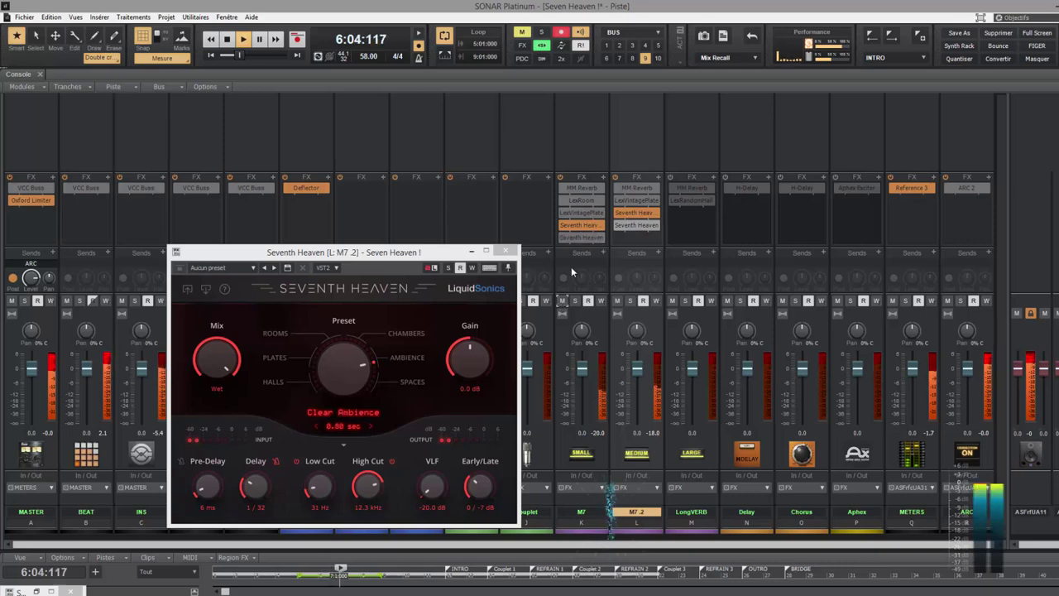
Pin the M7 .2 Seventh Heaven window, open Seventh Heaven Professional from M7 and arrange the two windows one above the other.
click(509, 267)
double_click(586, 226)
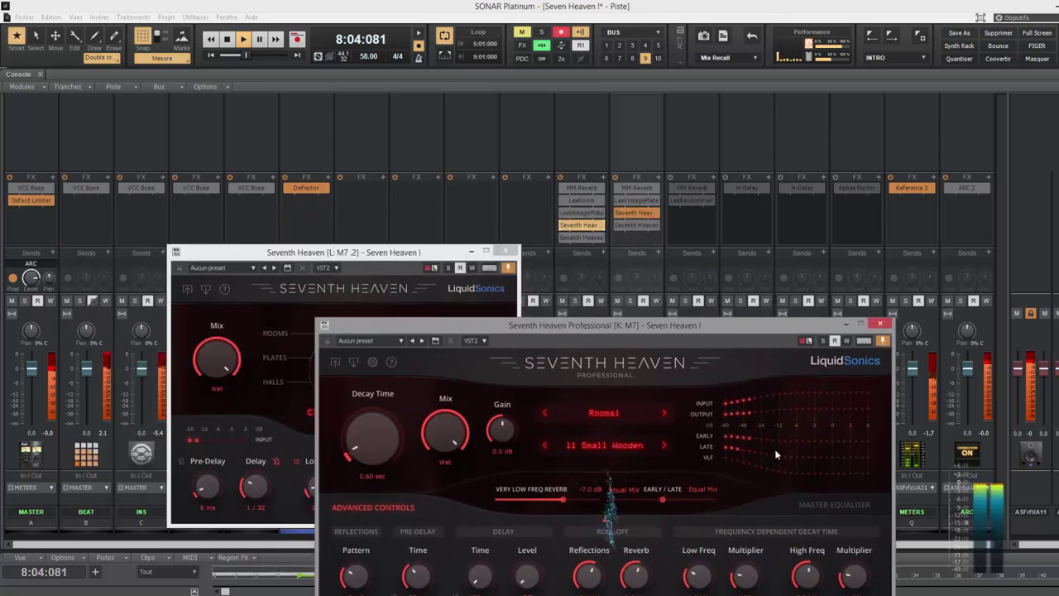
drag(636, 332, 377, 406)
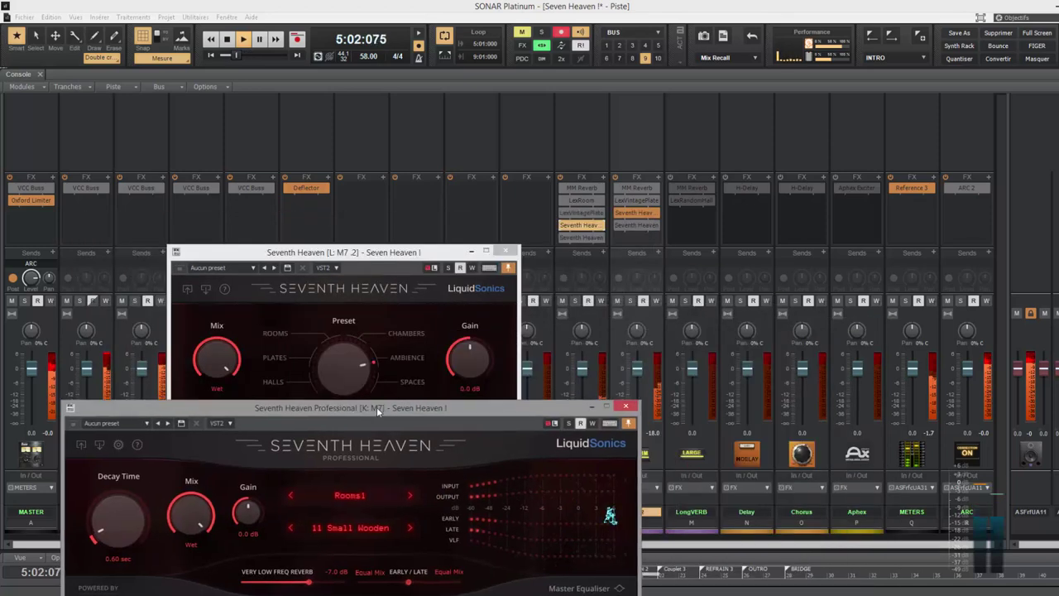
drag(377, 255, 286, 69)
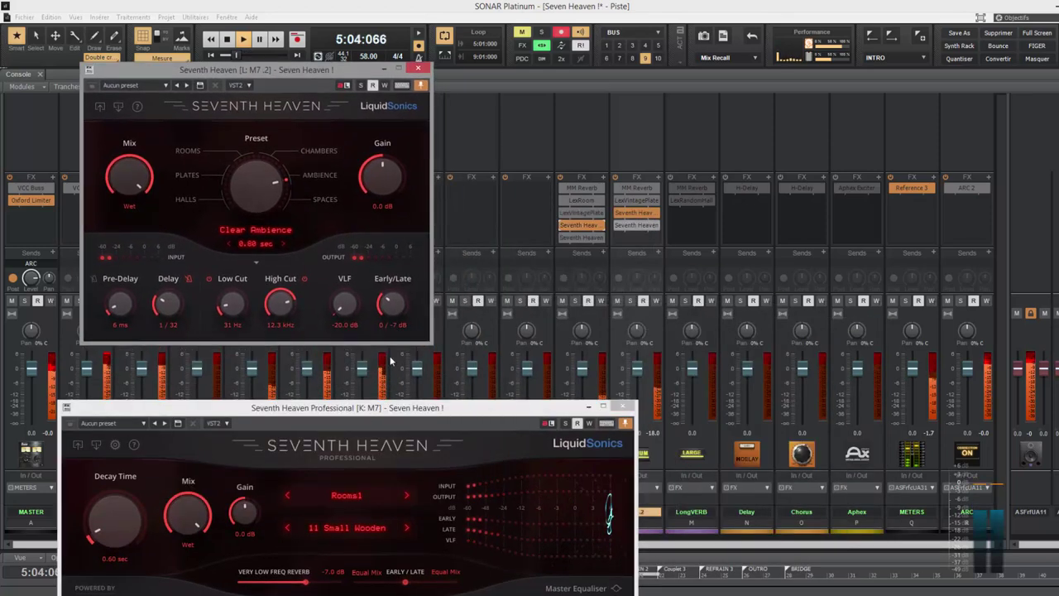
drag(371, 410, 309, 371)
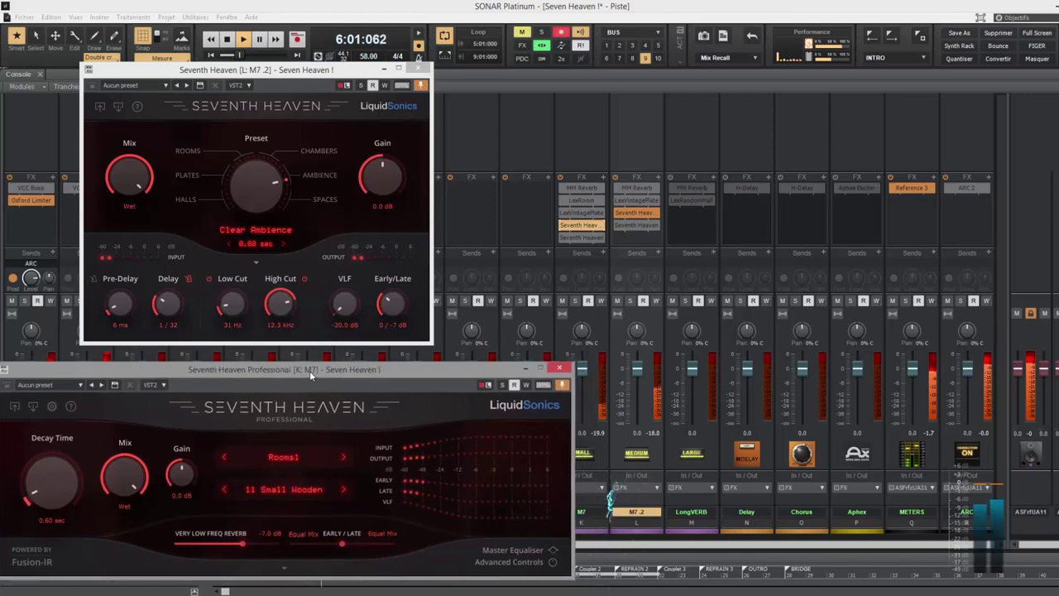
Open the M7 .2 Professional and M7 standard Seventh Heaven windows and arrange all four with each standard version above its Professional counterpart.
double_click(635, 212)
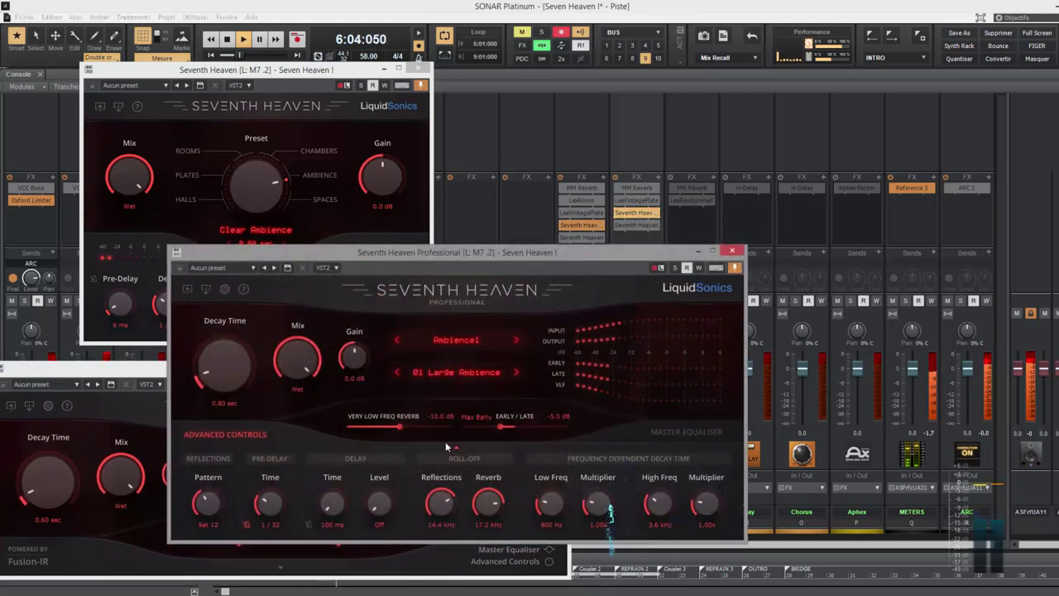
click(734, 268)
drag(544, 255, 942, 377)
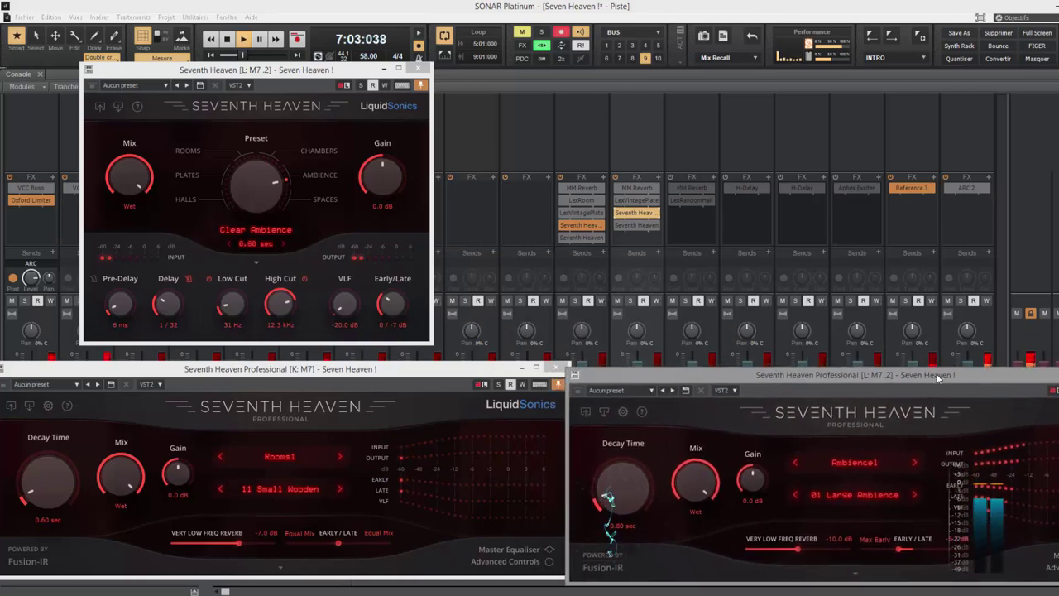
double_click(647, 224)
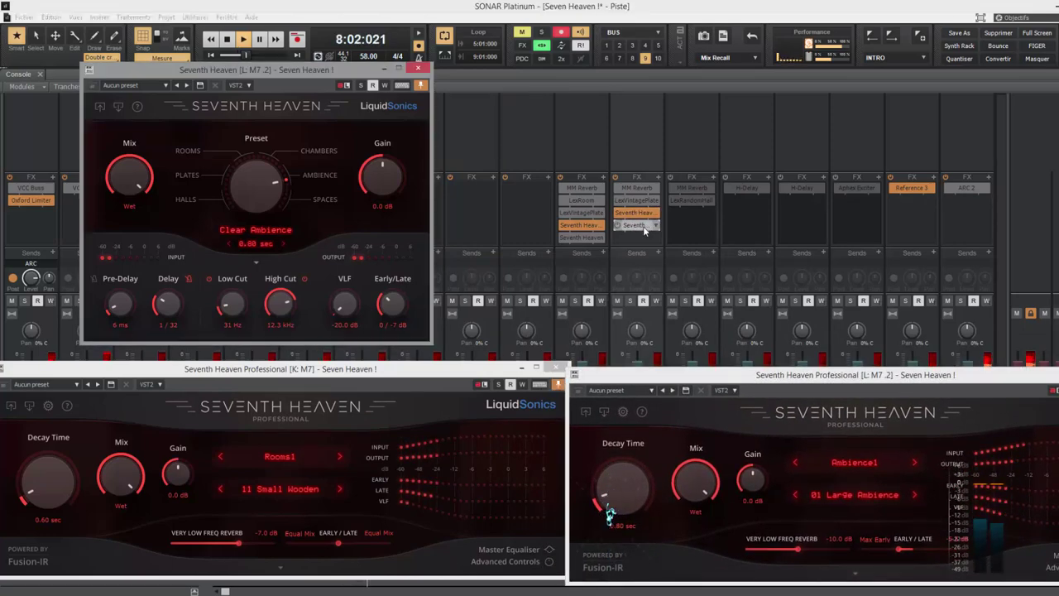
double_click(584, 236)
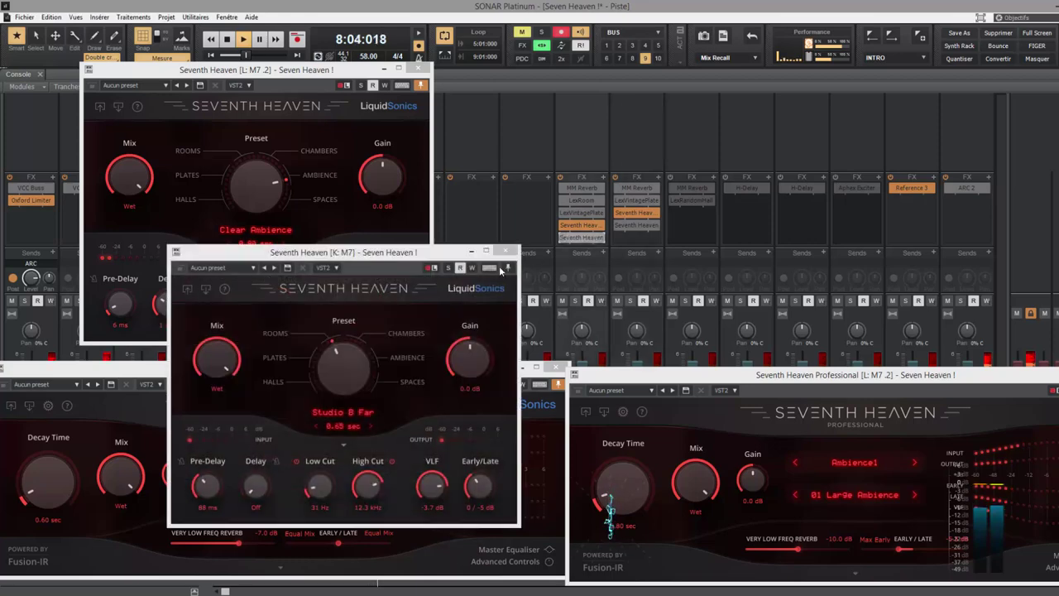
drag(289, 77, 935, 88)
drag(384, 247, 284, 75)
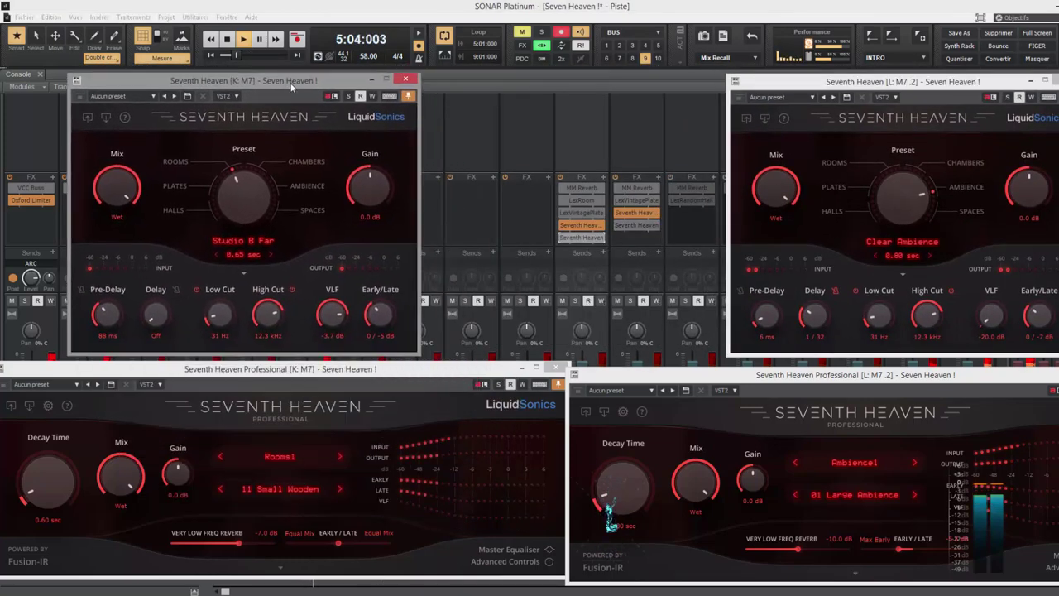
Mute M7 and M7 .2, switch both from Seventh Heaven Professional to standard Seventh Heaven and unmute them to listen.
click(563, 300)
click(617, 301)
click(563, 226)
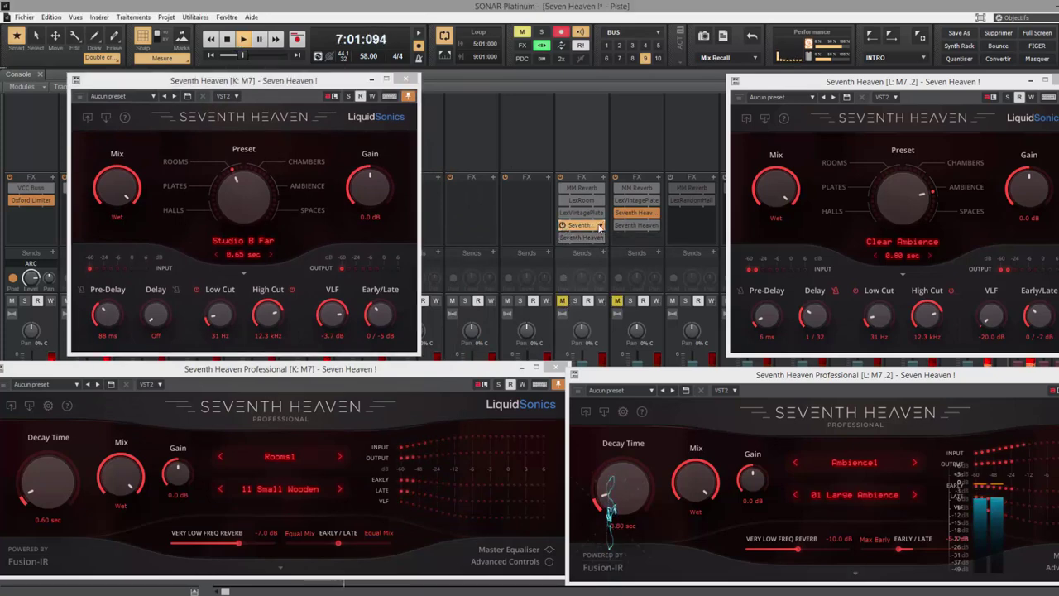
click(618, 213)
click(563, 239)
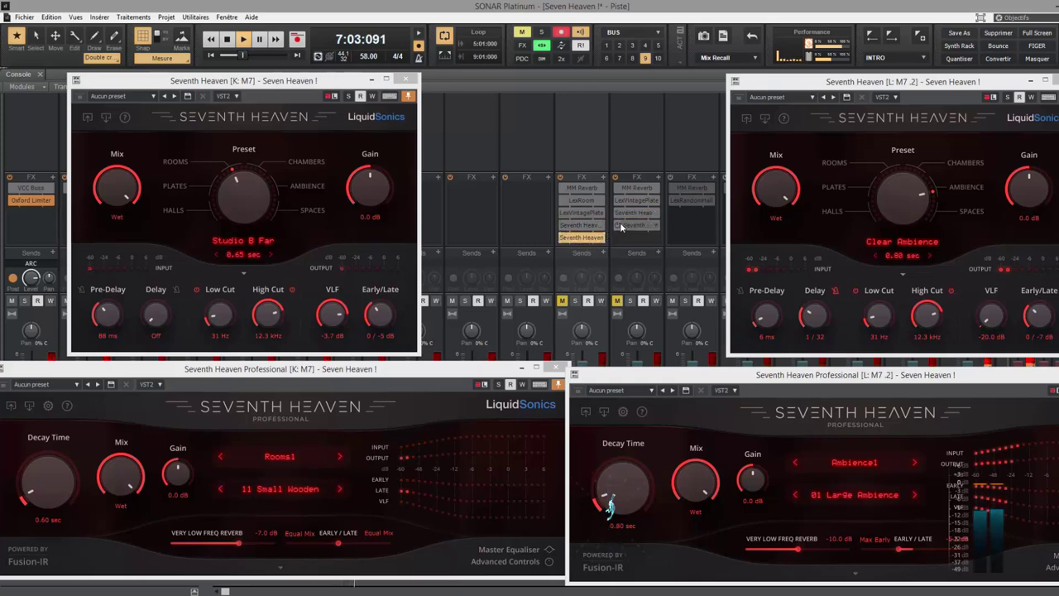
click(617, 225)
click(618, 301)
click(562, 301)
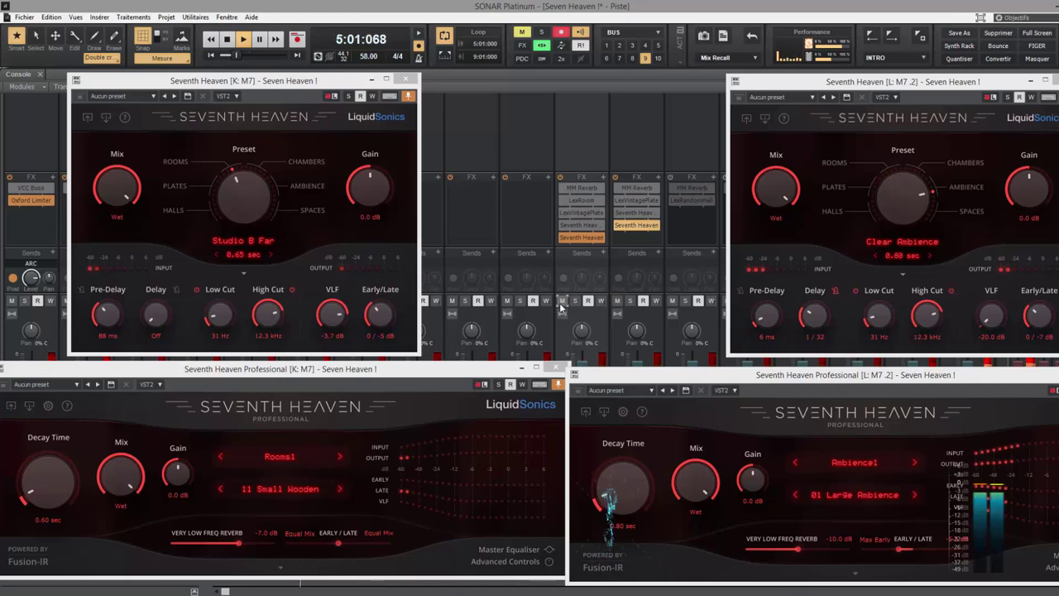
Mute both M7 buses, switch them back to Seventh Heaven Professional and unmute them to compare the sound.
click(562, 303)
click(616, 303)
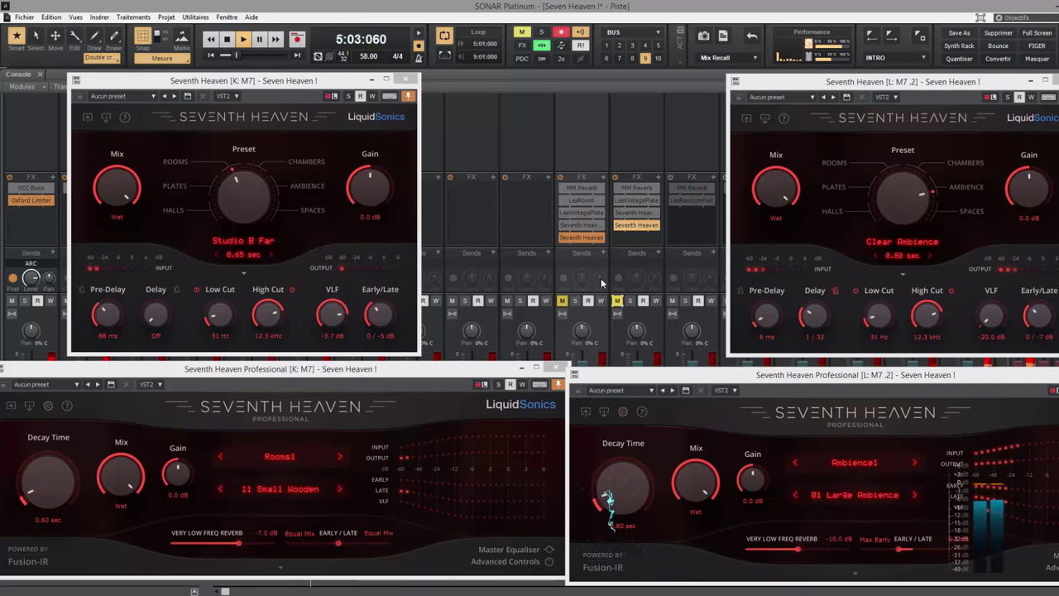
click(564, 238)
click(618, 226)
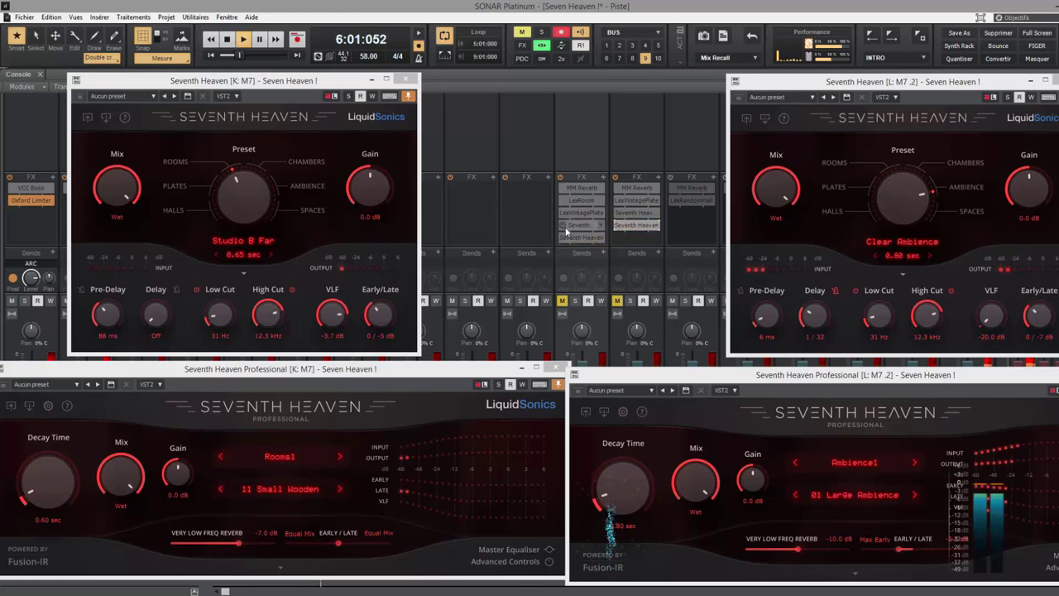
click(570, 225)
click(634, 212)
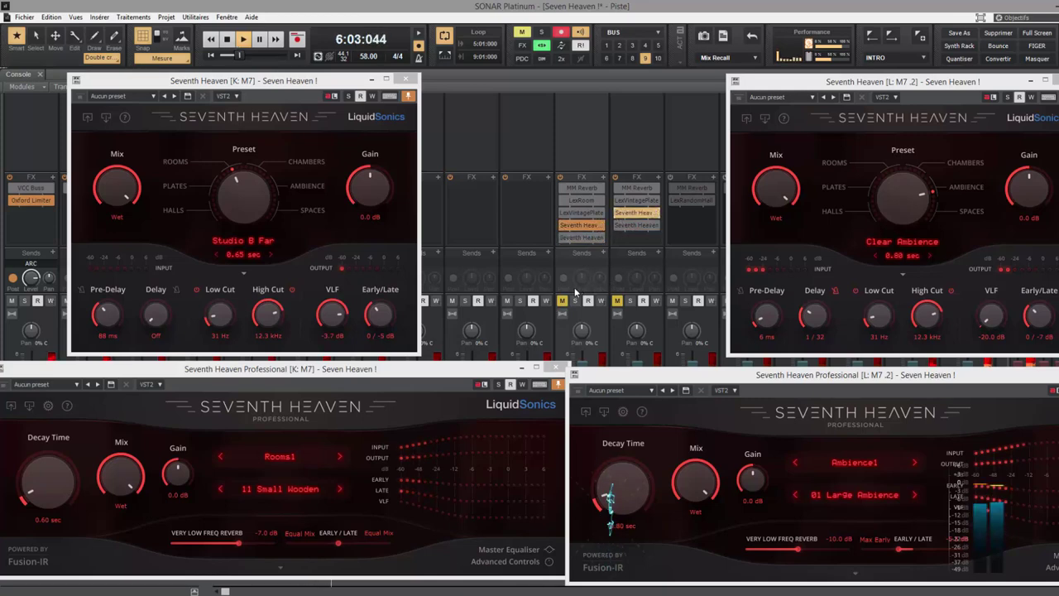
click(562, 301)
click(616, 301)
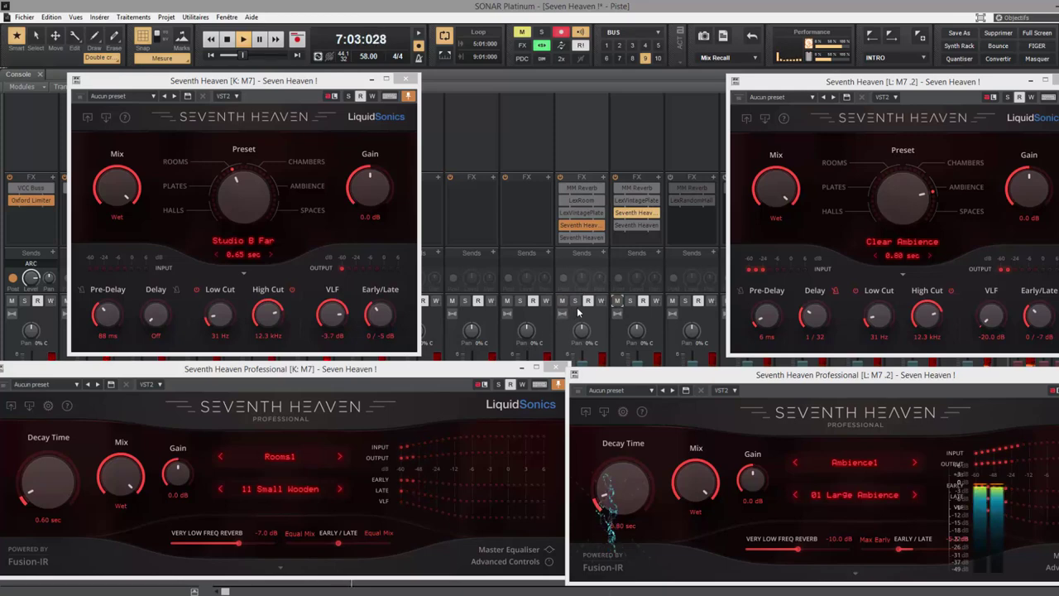
Alternate between Seventh Heaven Professional and standard Seventh Heaven on M7 during playback, ending with the standard version active.
double_click(586, 229)
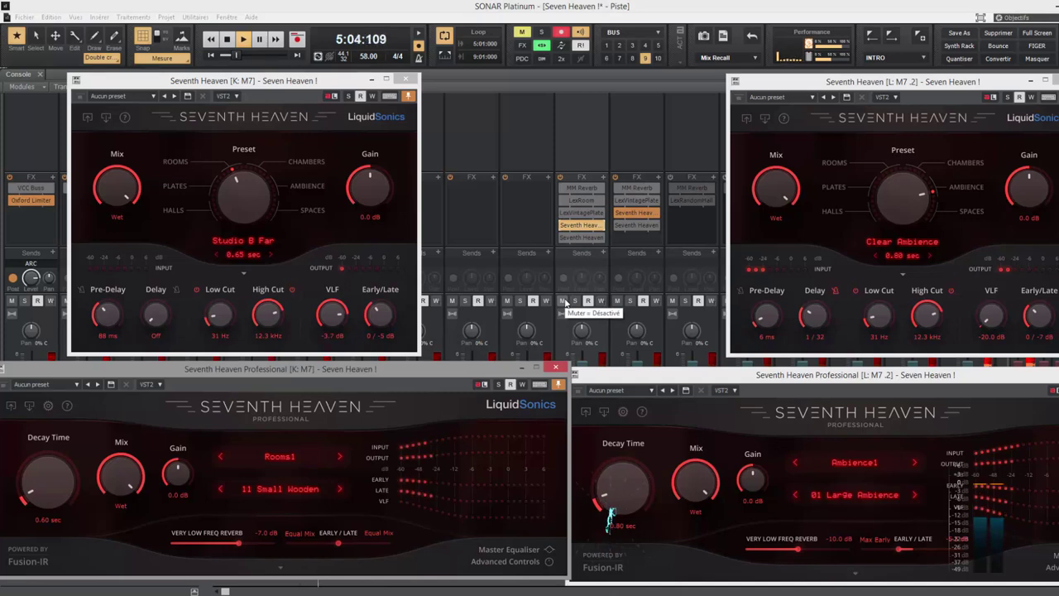
click(564, 237)
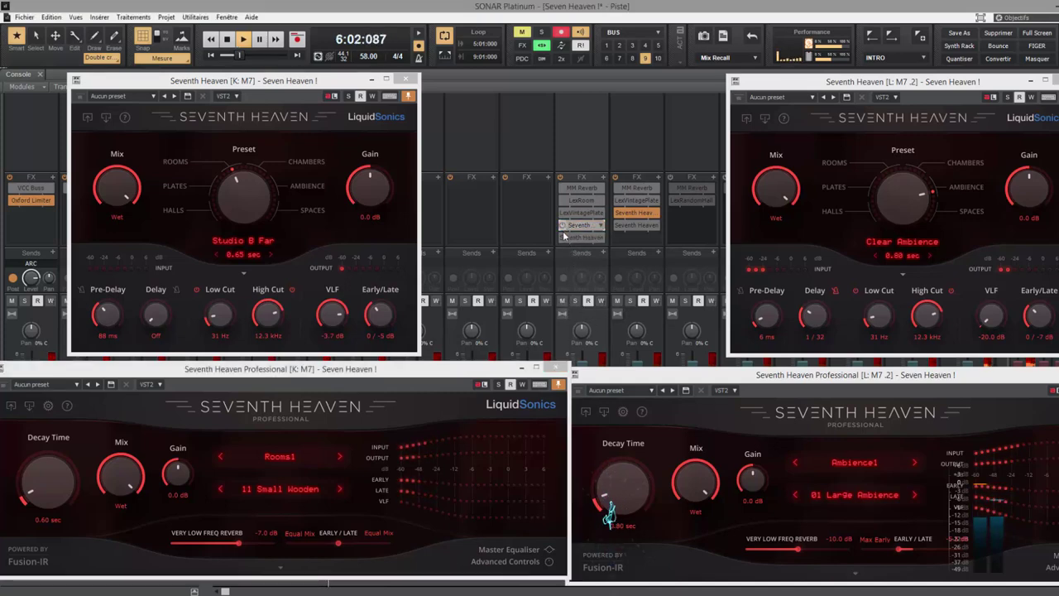
drag(564, 236, 567, 240)
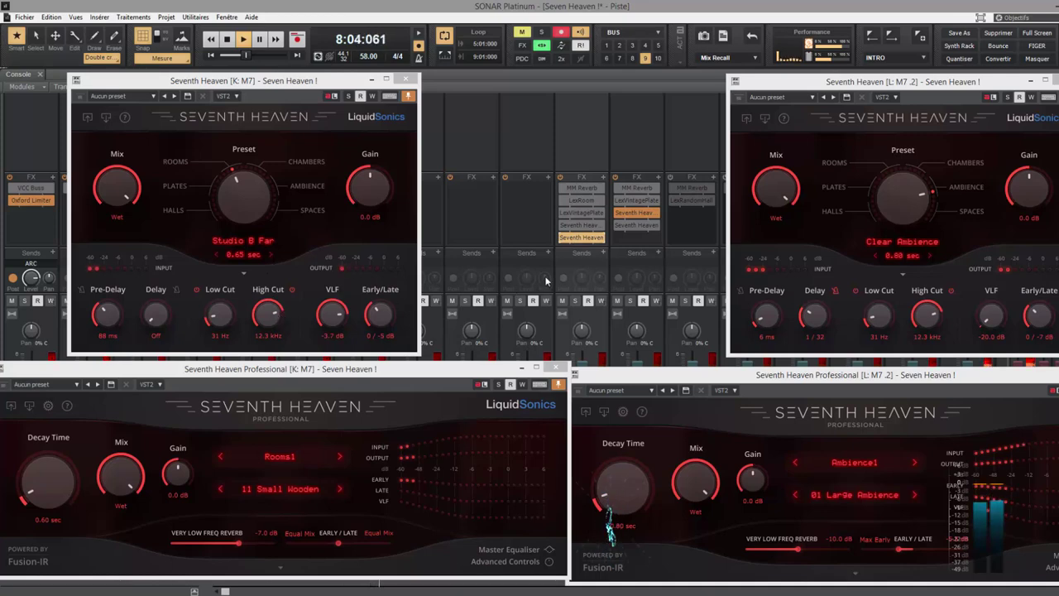
click(563, 237)
click(563, 226)
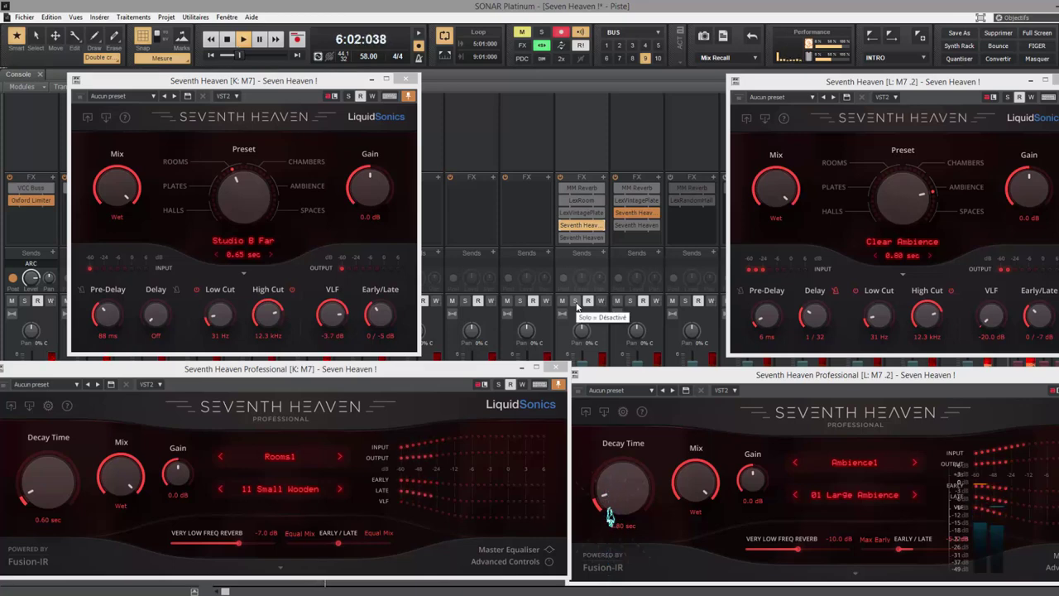
click(565, 239)
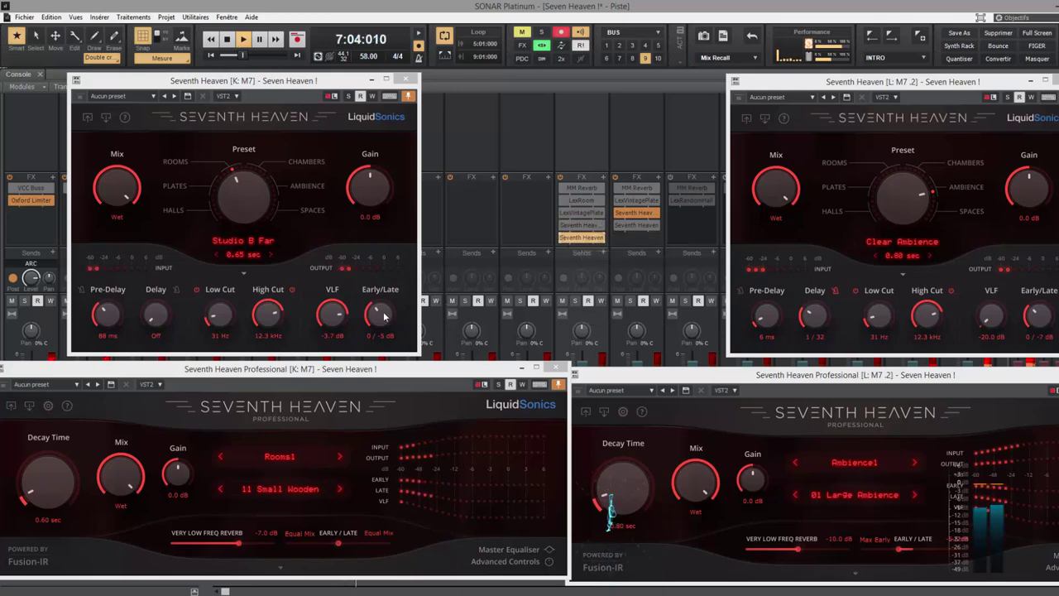
Try Equal Mix for Early/Late with Studio B Far in M7's standard Seventh Heaven, and browse to the Studio B Close preset.
drag(386, 317, 382, 295)
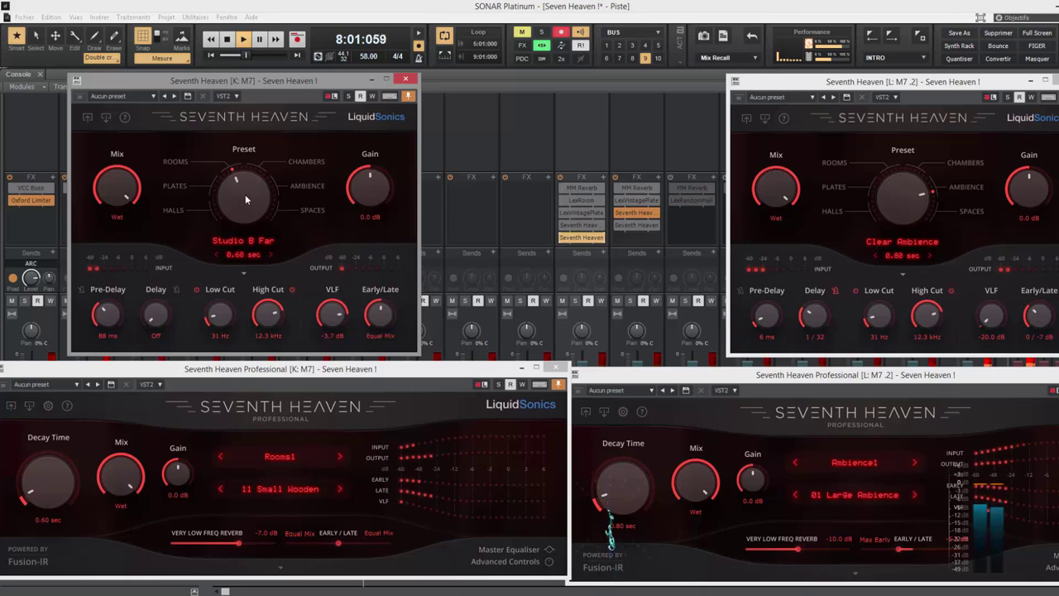
scroll(245, 195, down, 1)
scroll(245, 195, up, 1)
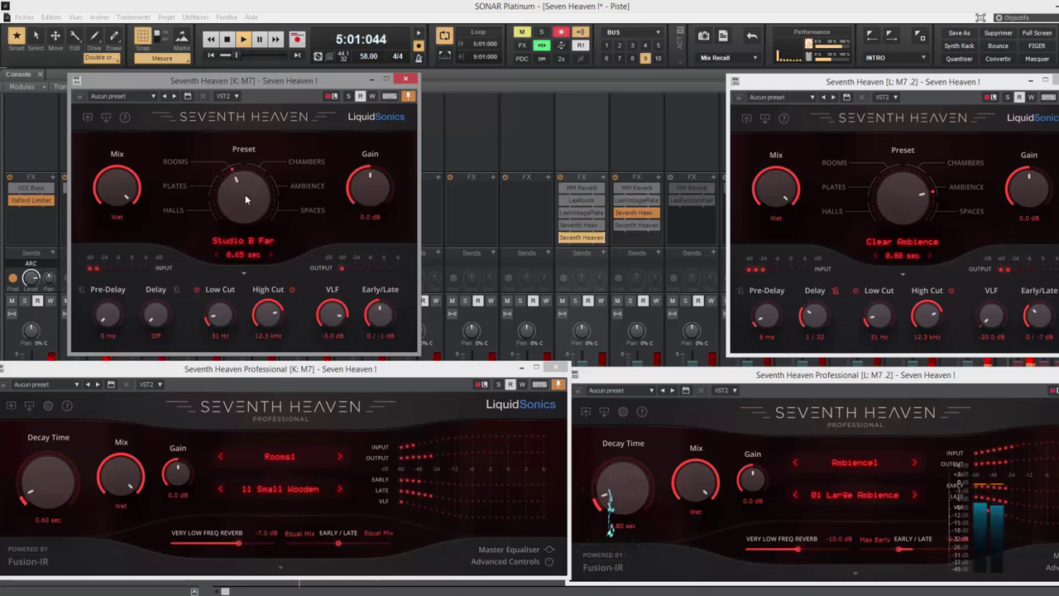
scroll(245, 194, up, 1)
scroll(245, 195, down, 1)
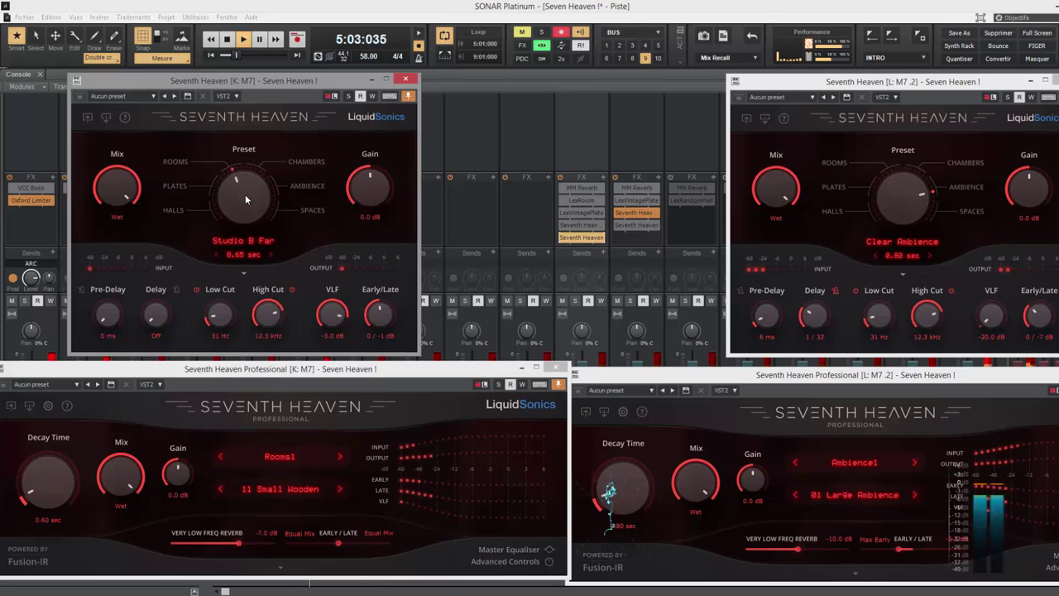
scroll(245, 195, up, 1)
scroll(245, 194, down, 1)
scroll(245, 195, down, 1)
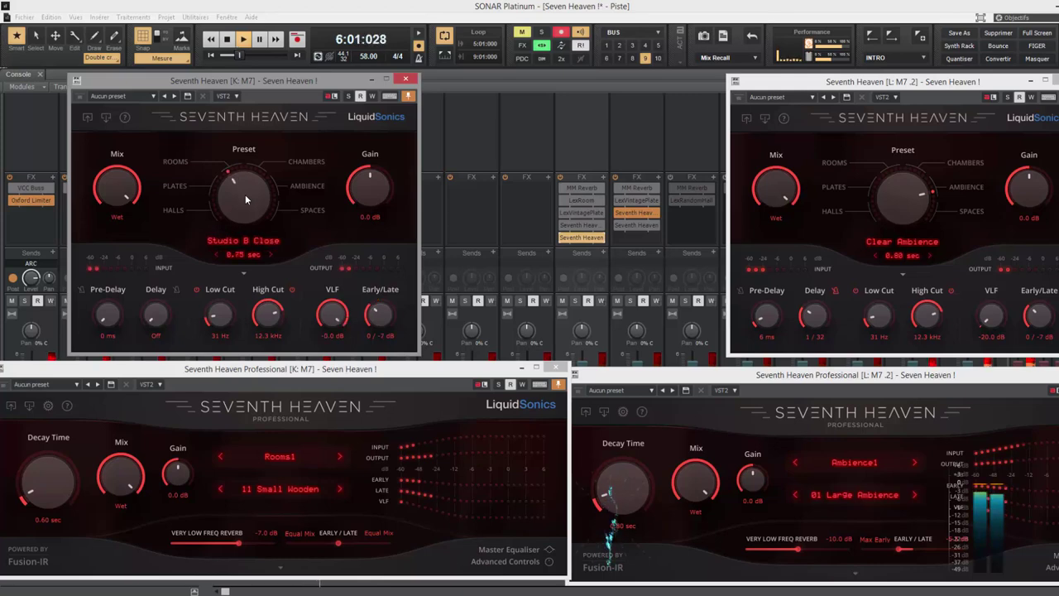
scroll(245, 195, up, 1)
scroll(245, 195, down, 1)
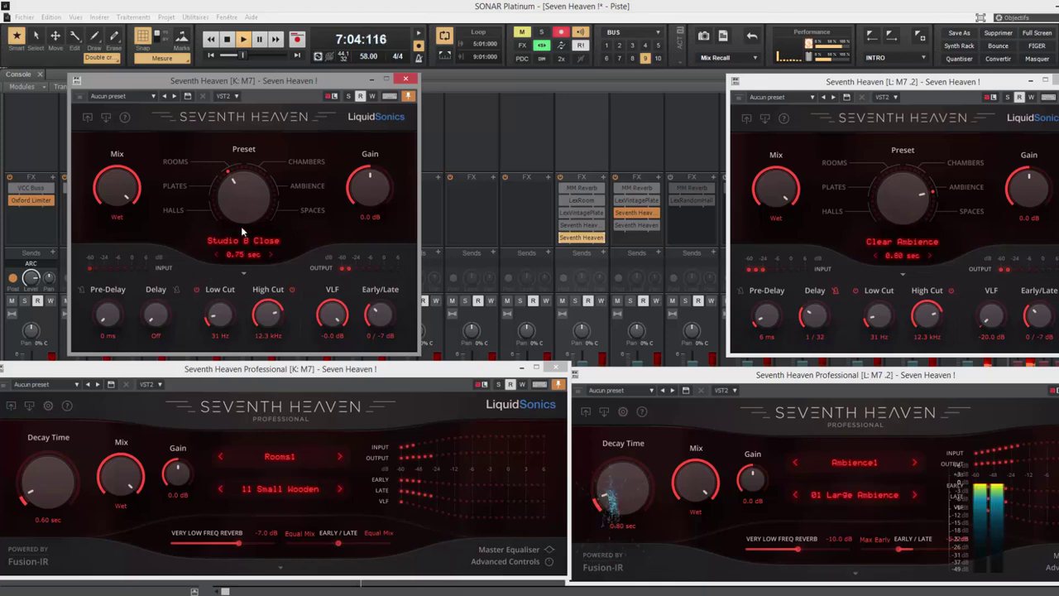
Bypass standard Seventh Heaven on M7, switch back to Seventh Heaven Professional and stop playback.
click(563, 240)
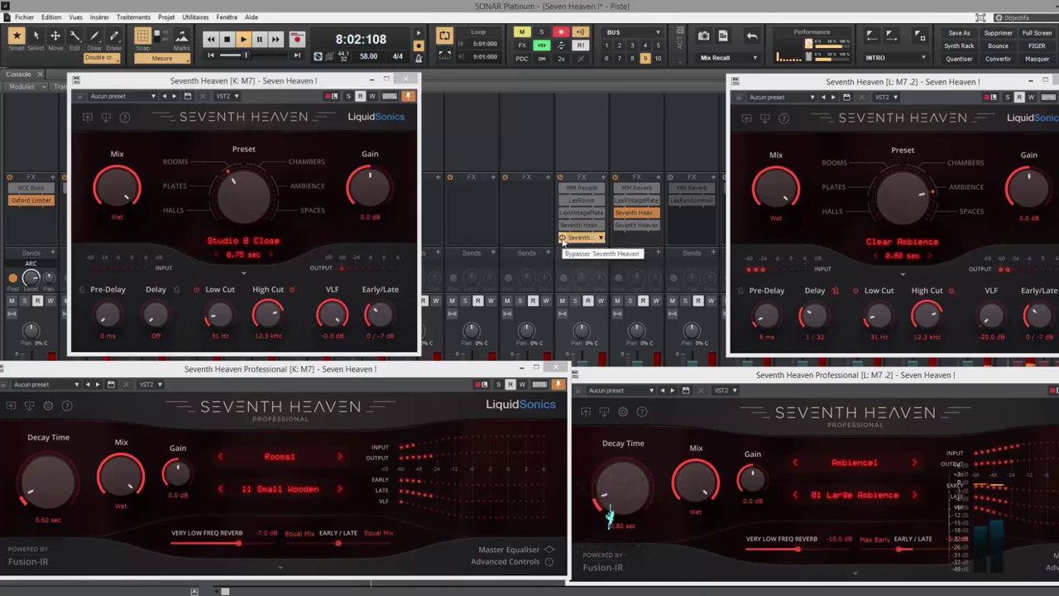
key(space)
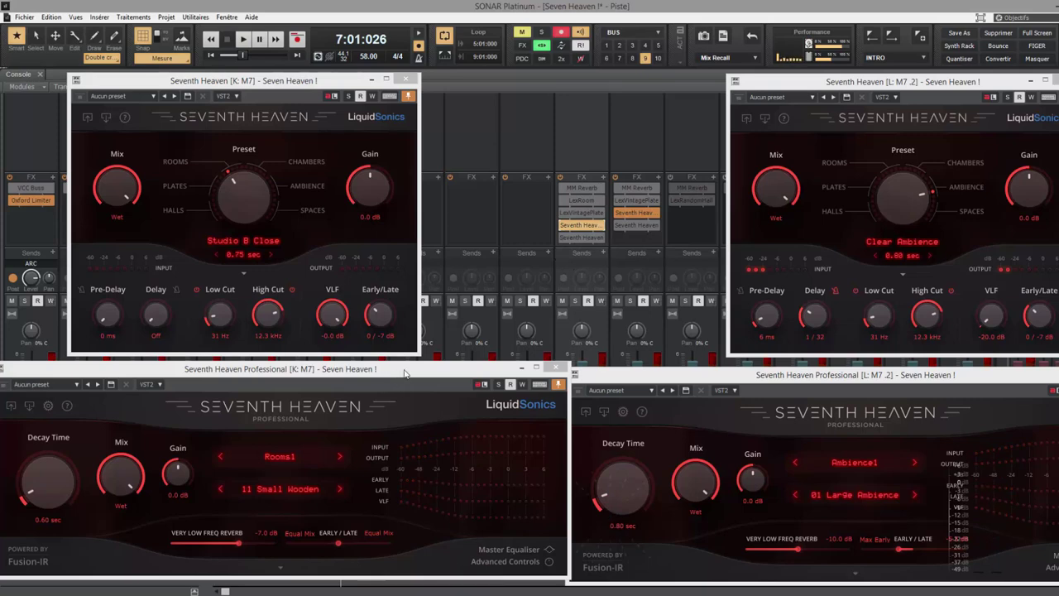
Rearrange M7's two reverb windows so standard Seventh Heaven sits above Seventh Heaven Professional without overlapping it.
drag(394, 371, 517, 289)
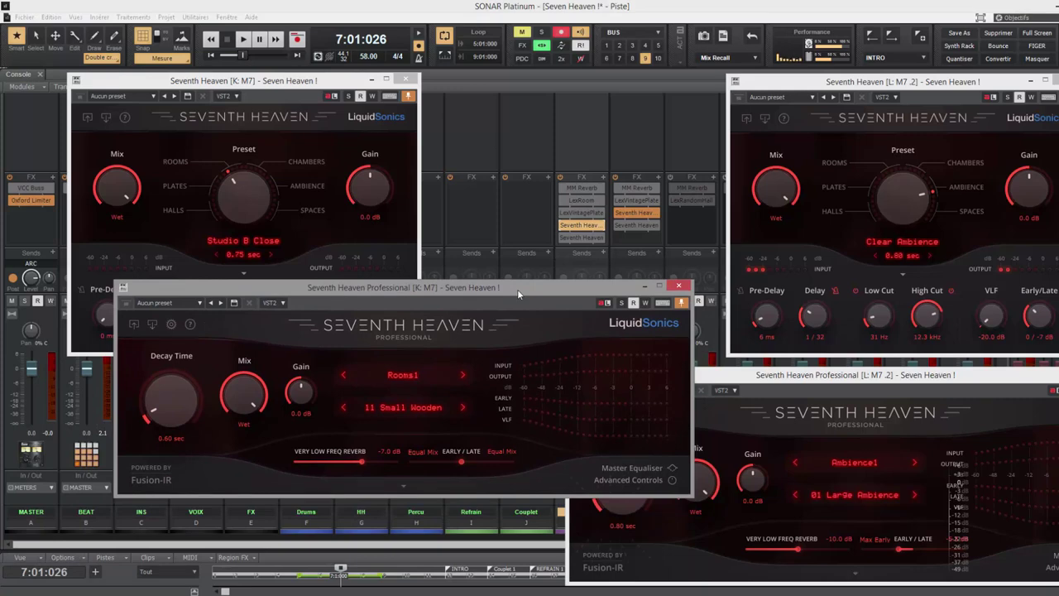
drag(517, 289, 451, 365)
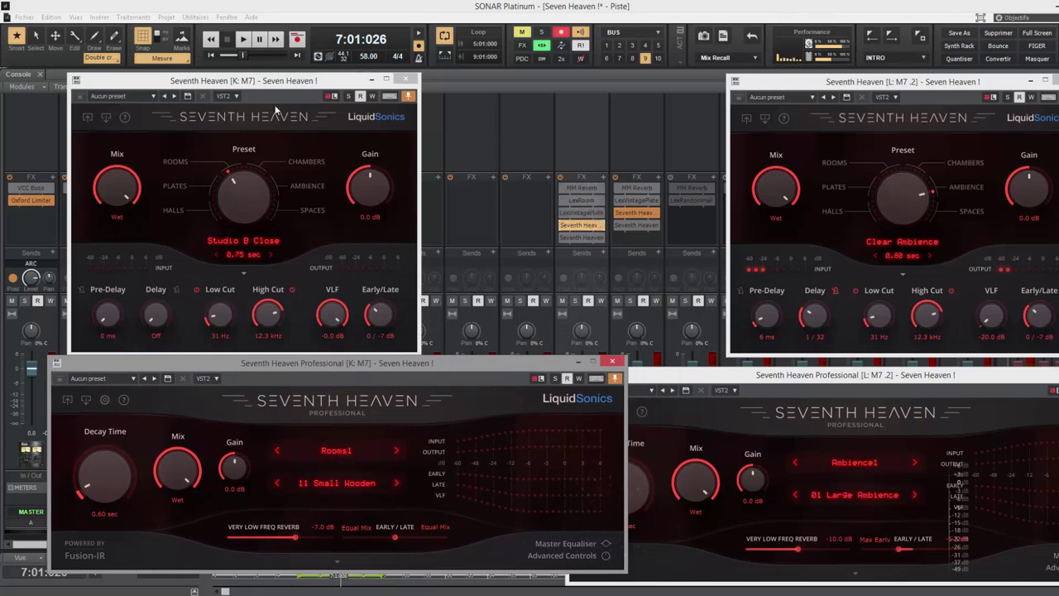
drag(275, 85, 360, 94)
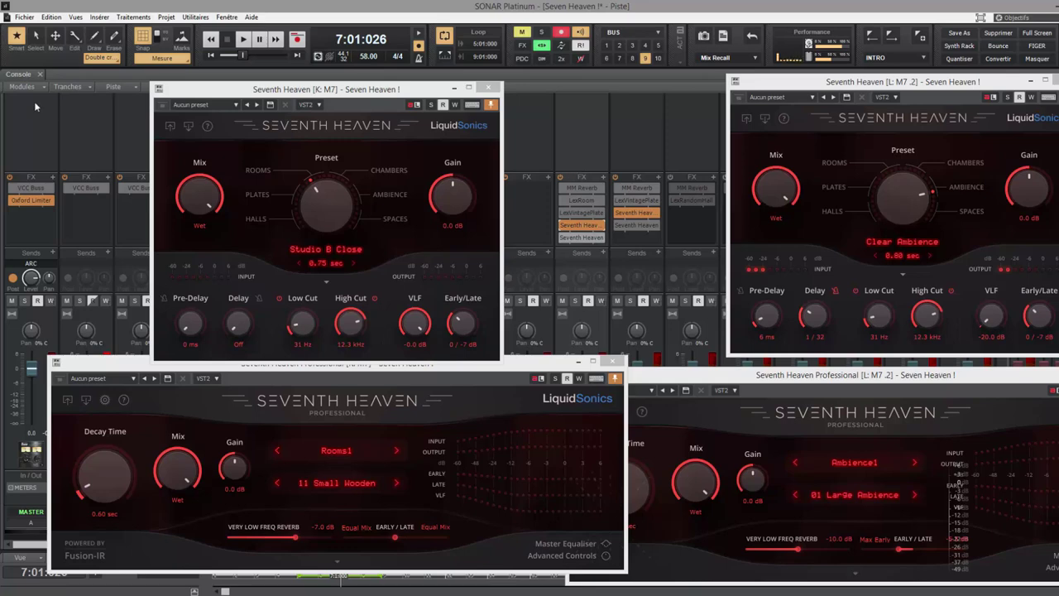
drag(299, 86, 247, 58)
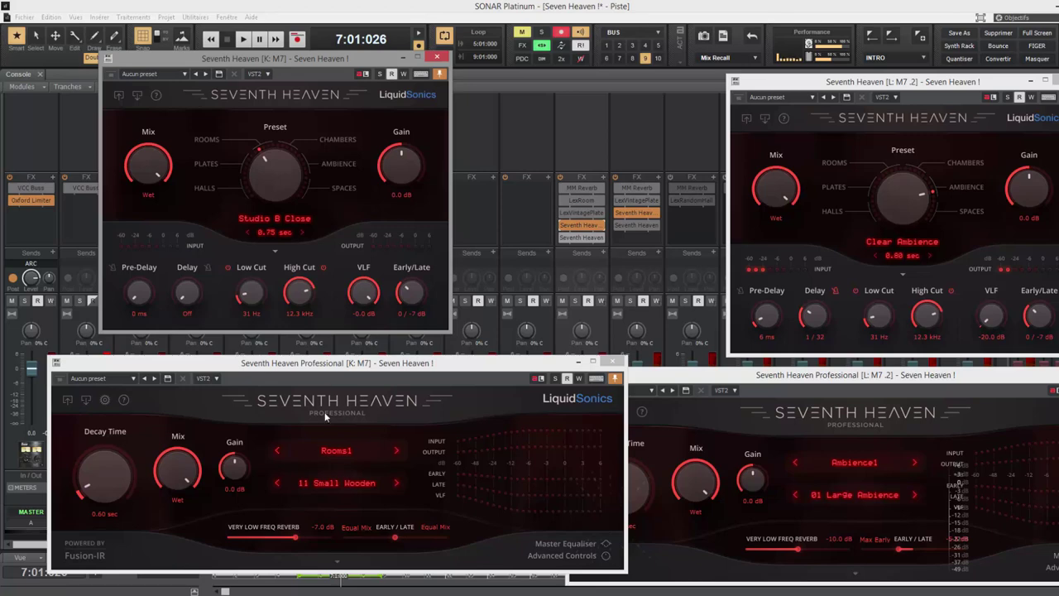
drag(430, 364, 396, 375)
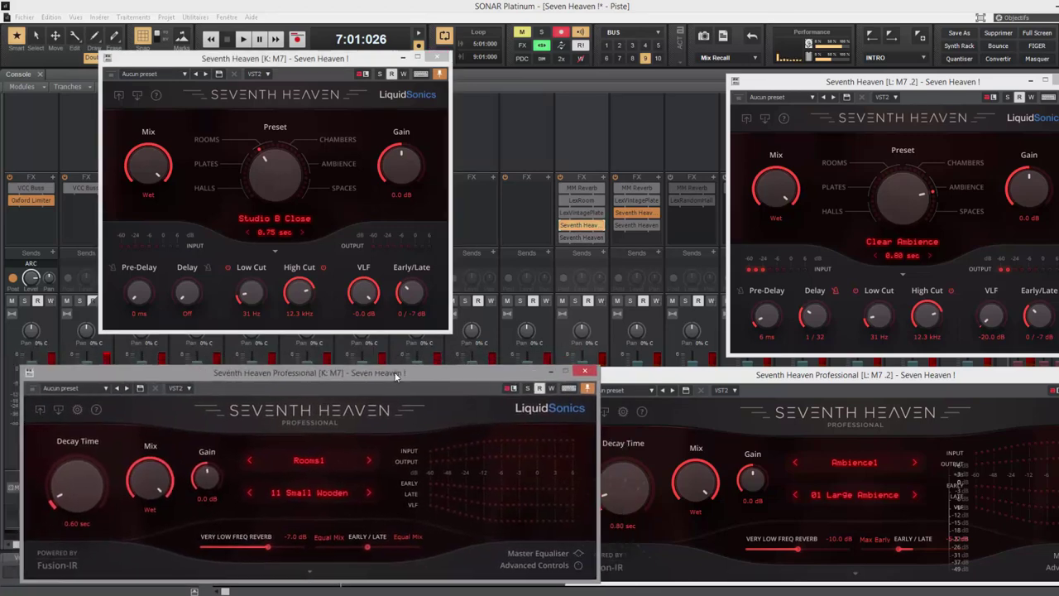